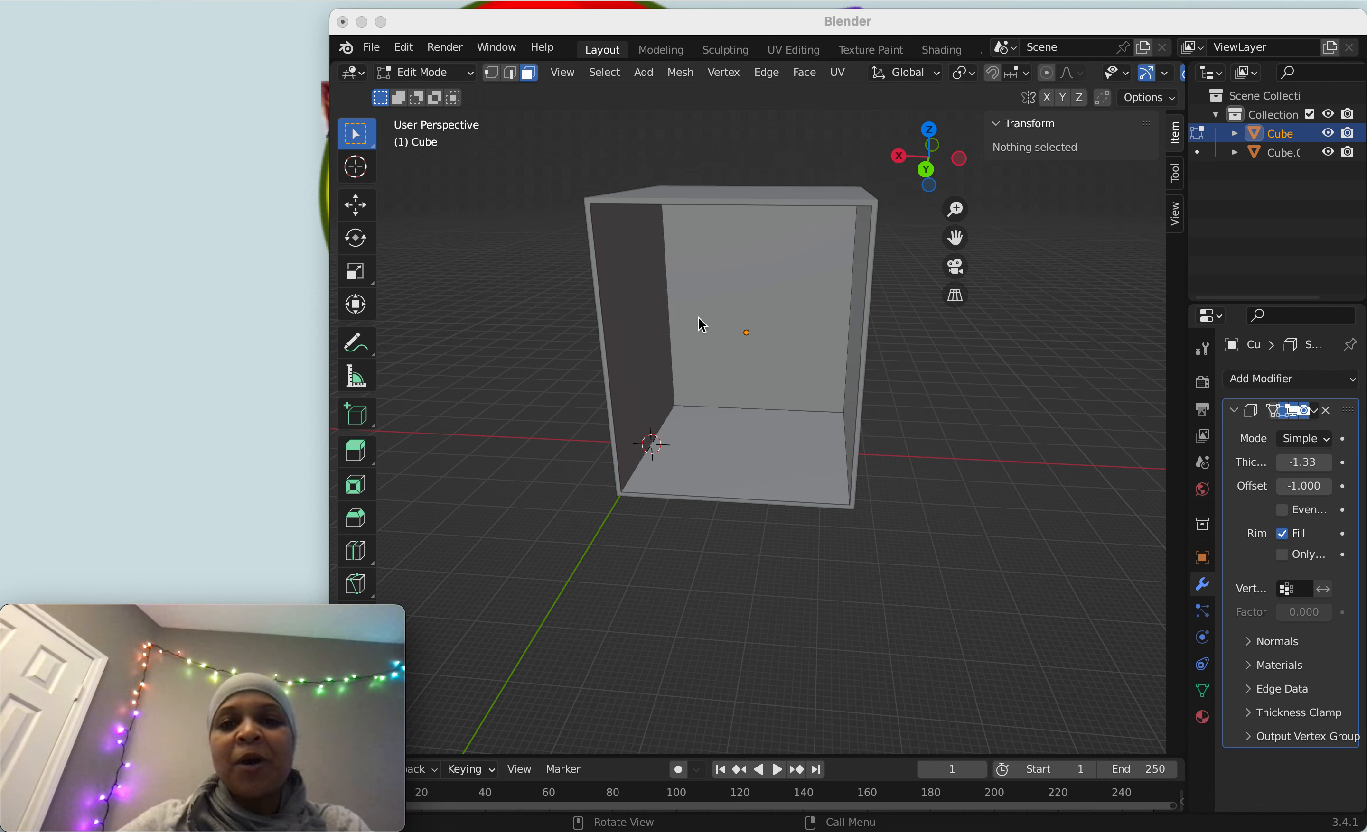
Step: Switch from Edit Mode to Object Mode and add a plane mesh to the scene
click(433, 73)
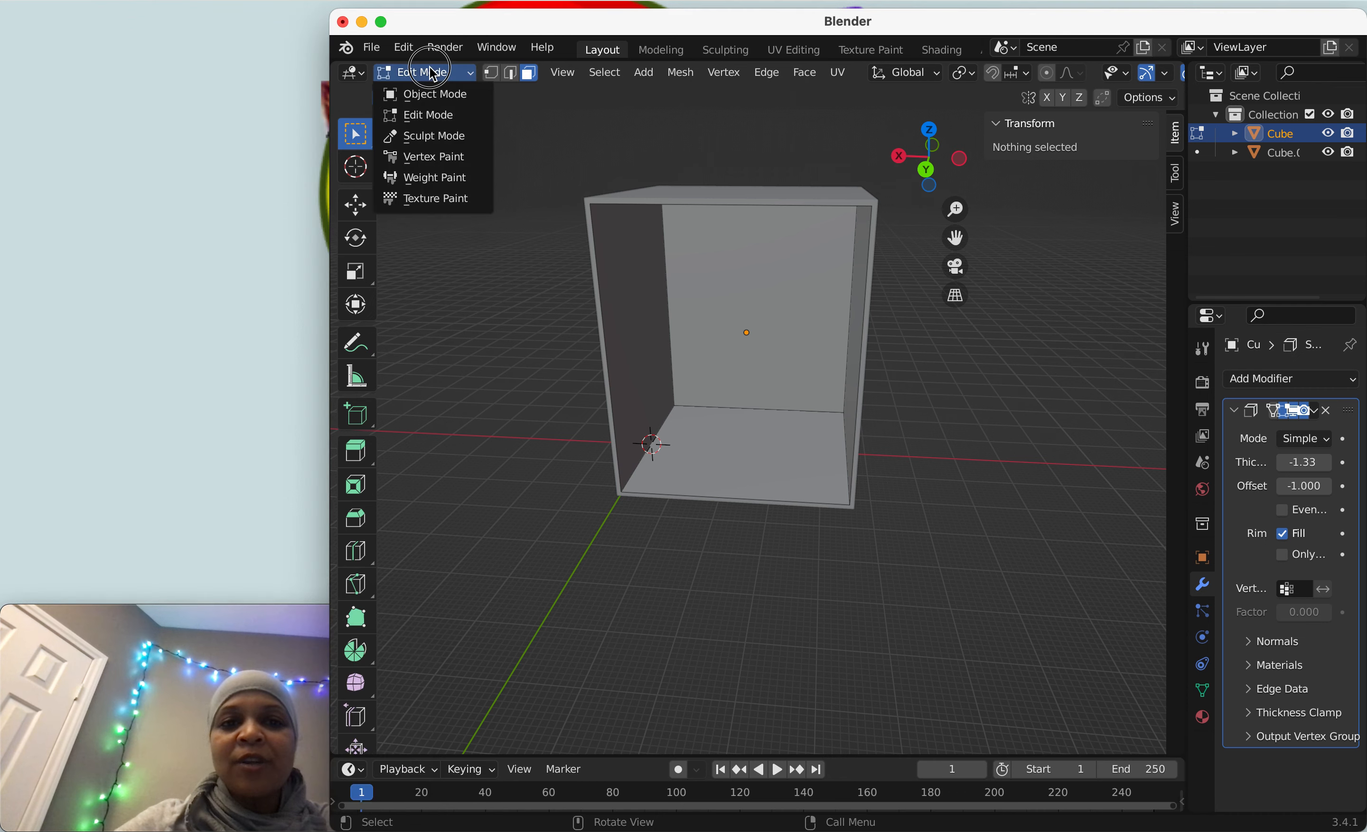
click(431, 92)
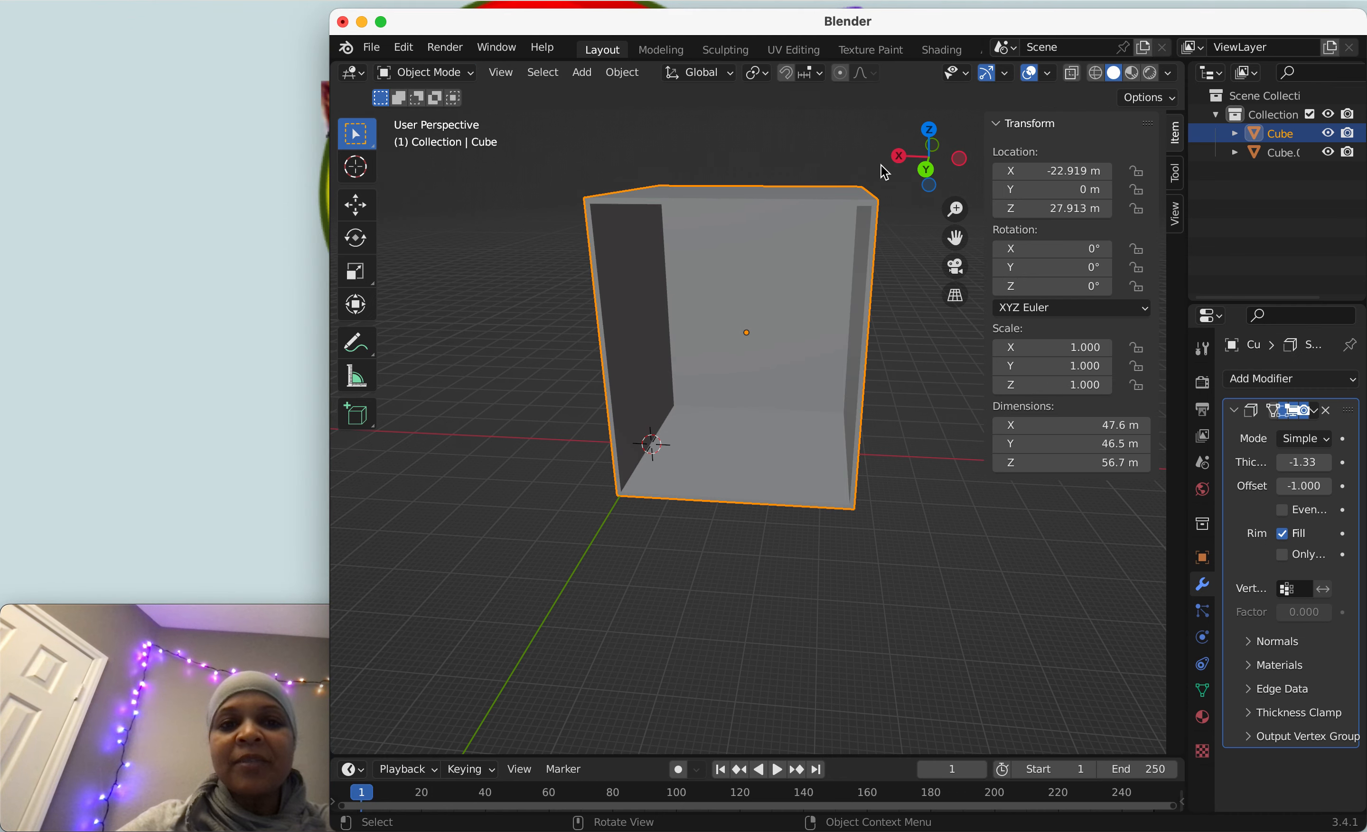
middle_drag(884, 173, 844, 180)
click(583, 73)
mouse_move(599, 100)
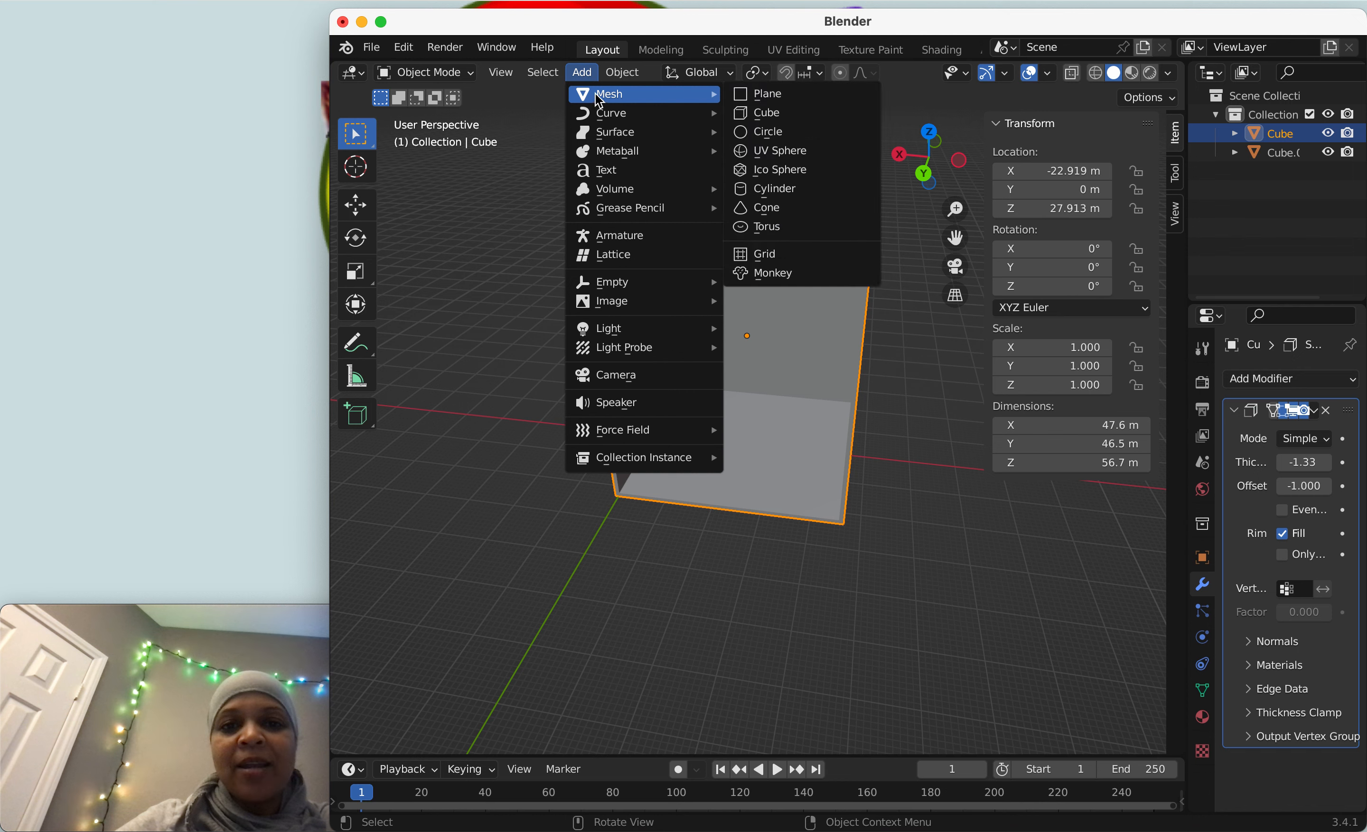
click(767, 96)
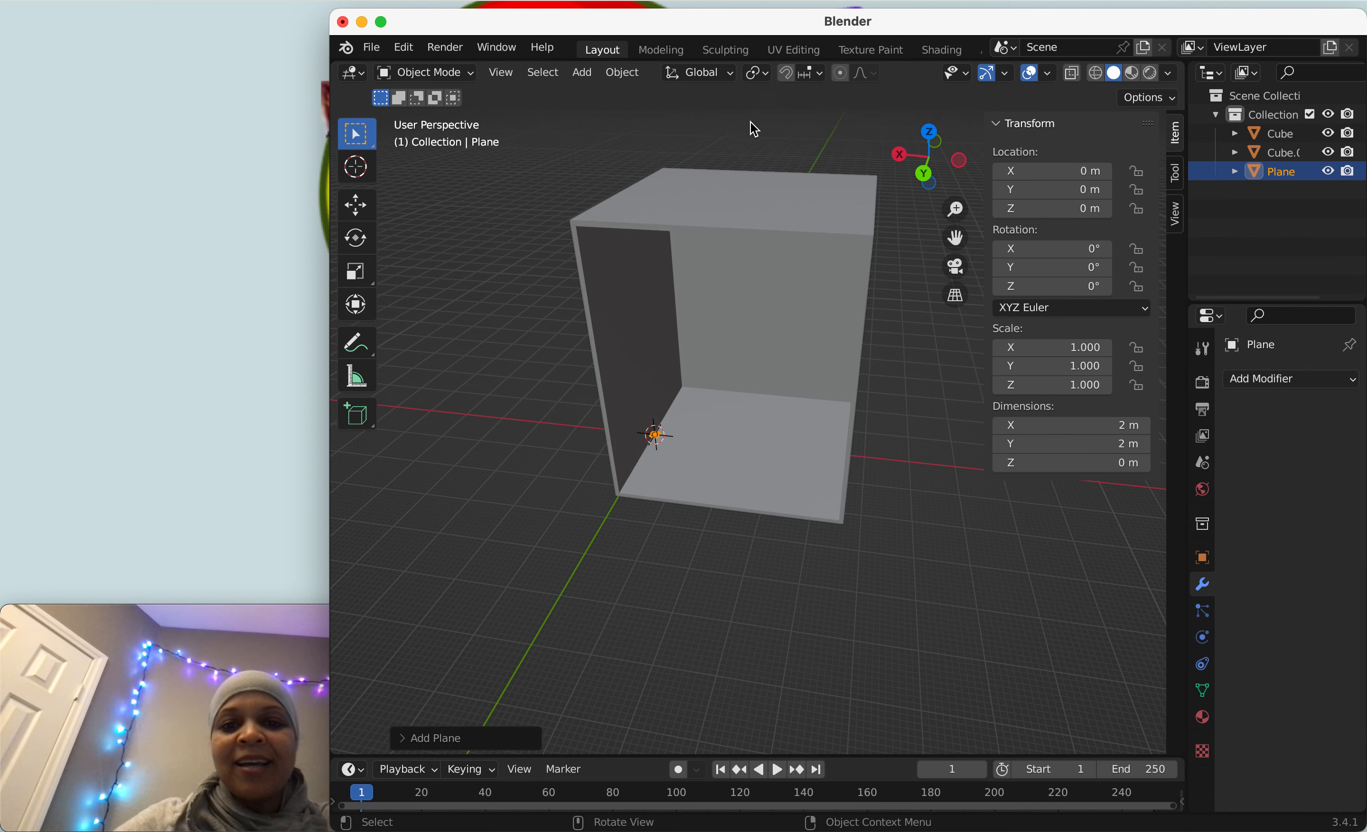
Step: Move the plane along the X axis to about 39.3 m and scale it up uniformly to about 8.6
drag(925, 162, 1093, 148)
key(g)
key(x)
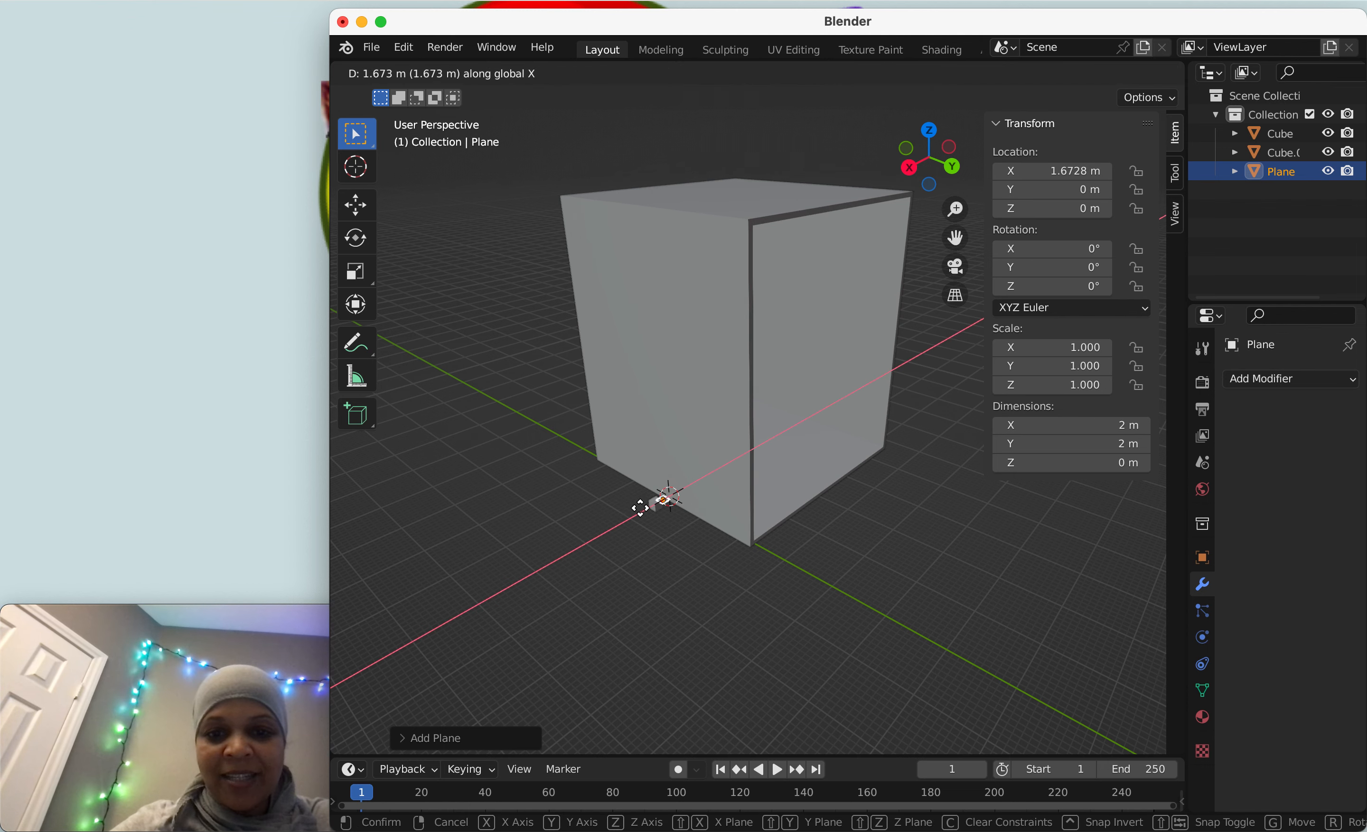
click(579, 548)
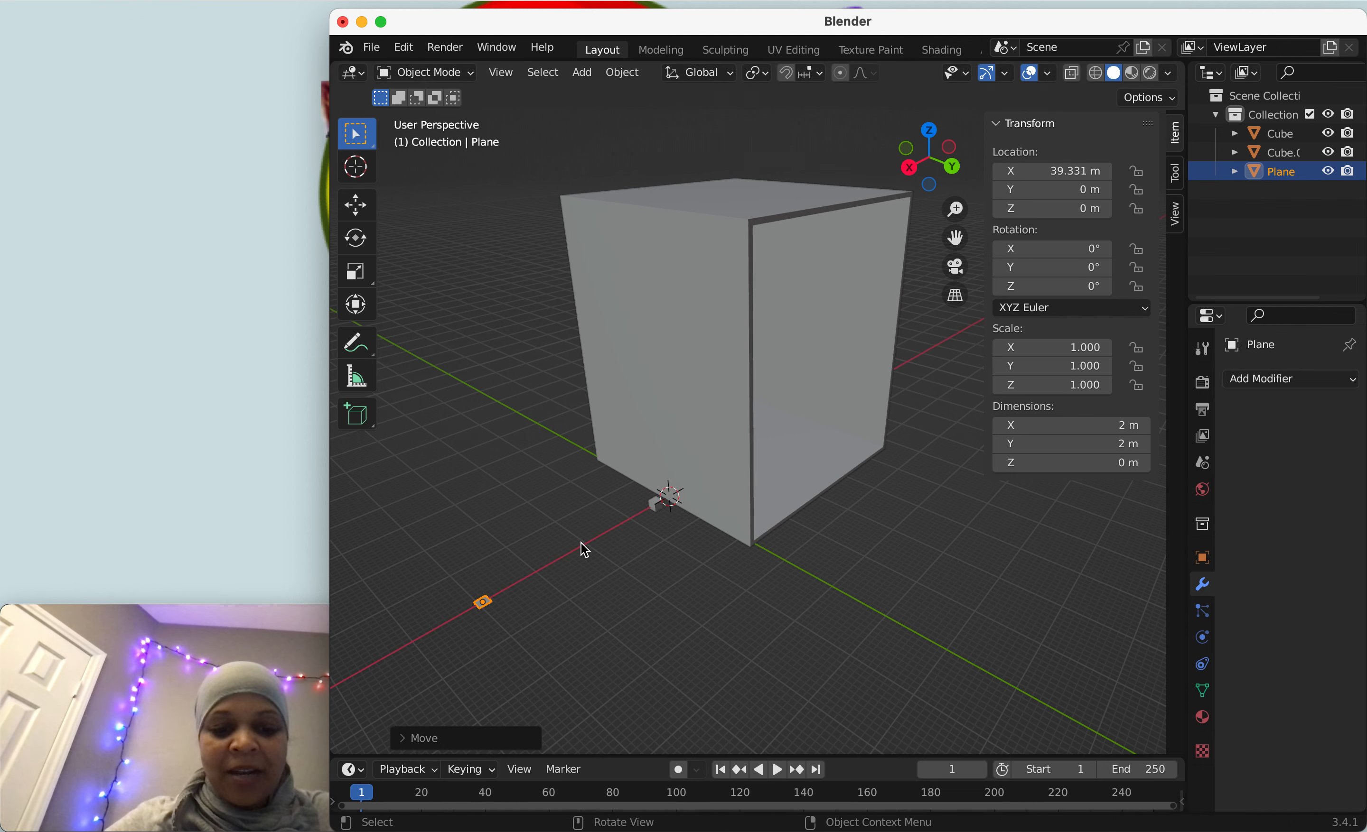
key(s)
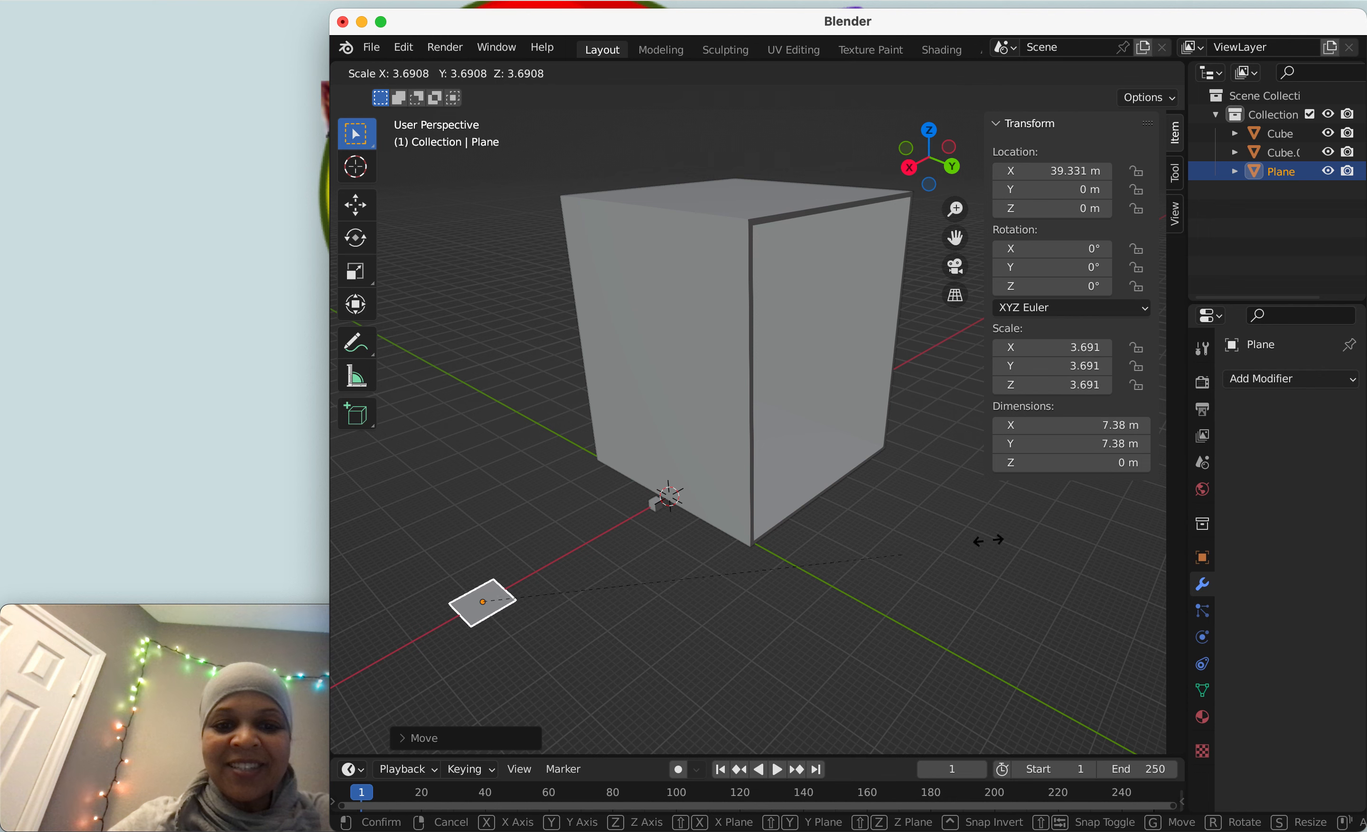
click(607, 480)
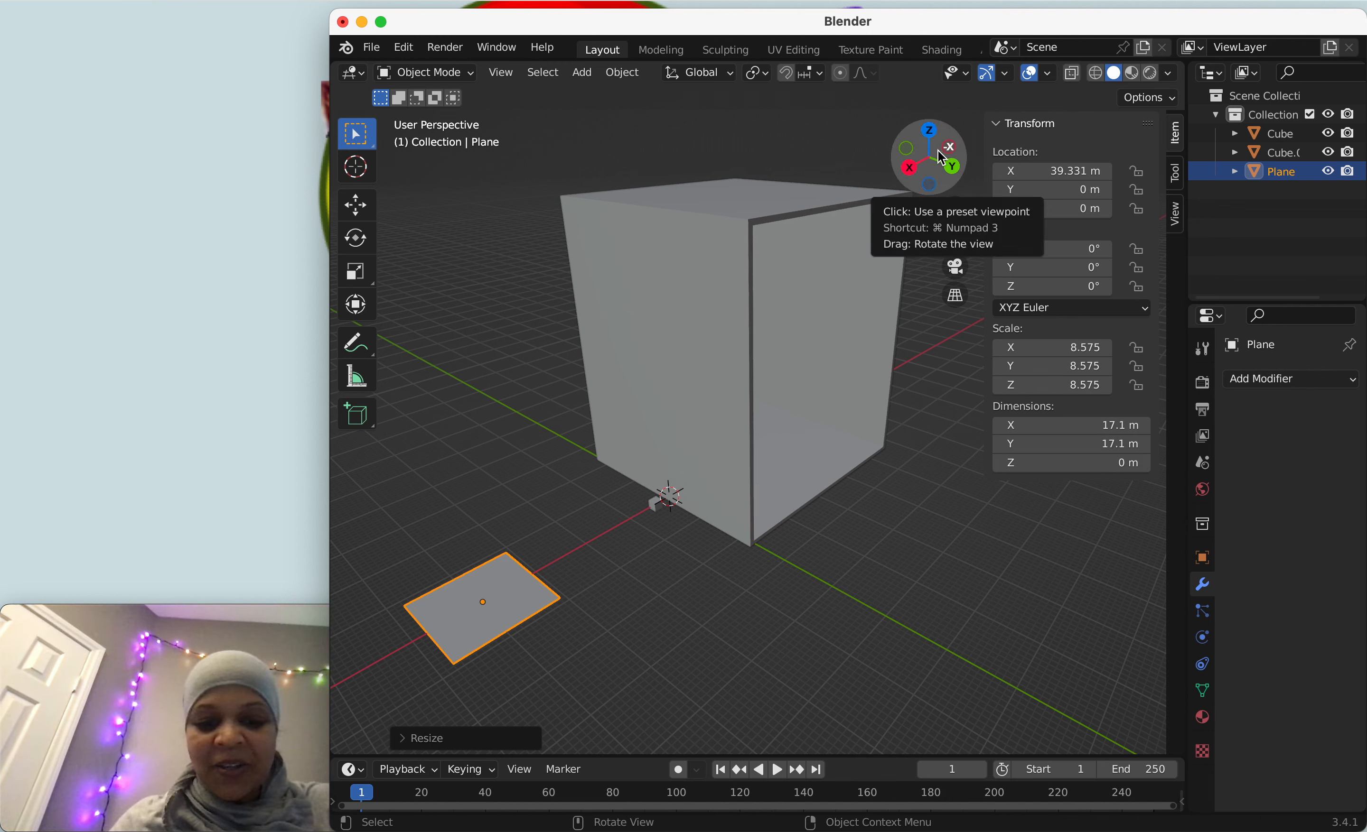
Step: Rotate the plane 90° about the X axis so it stands upright beside the box
text(rx90)
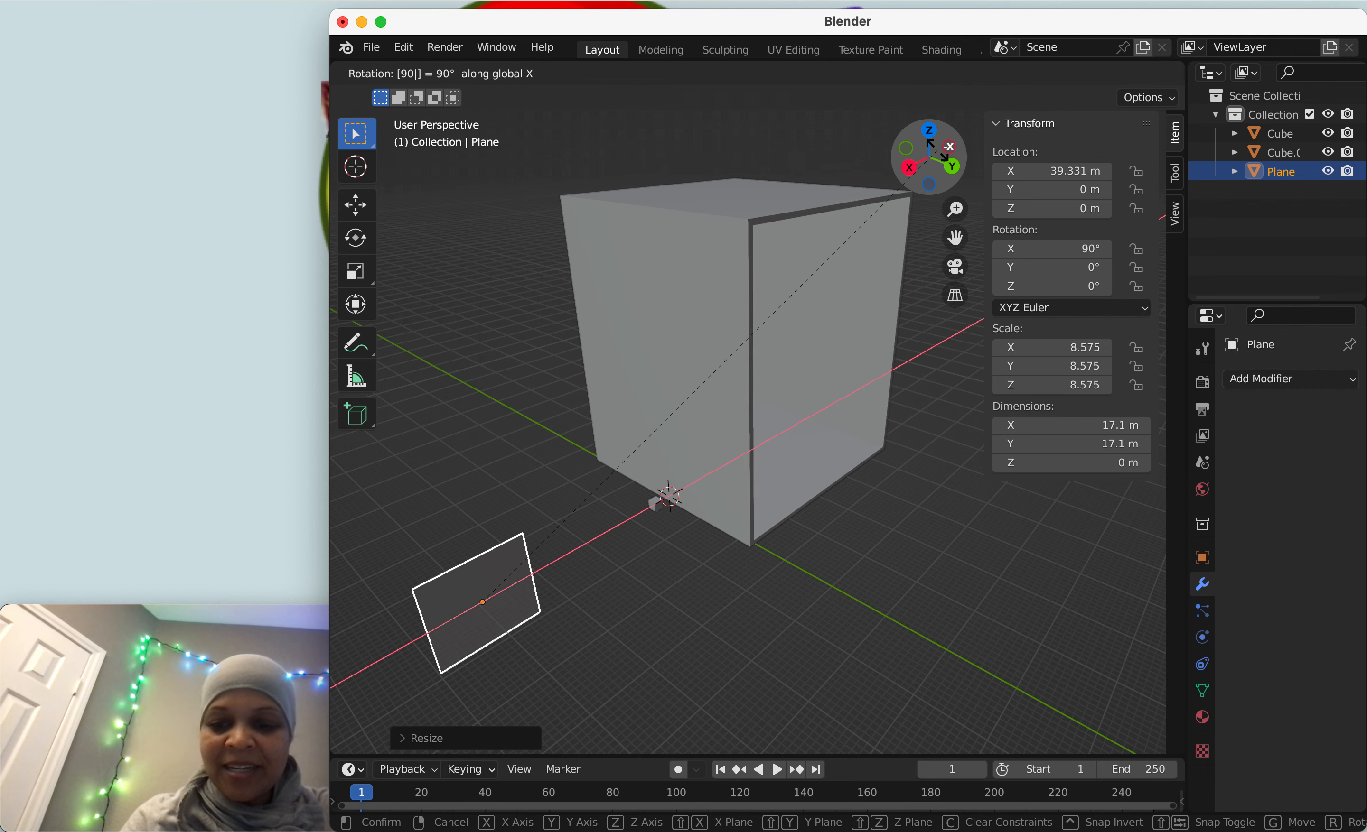
key(Return)
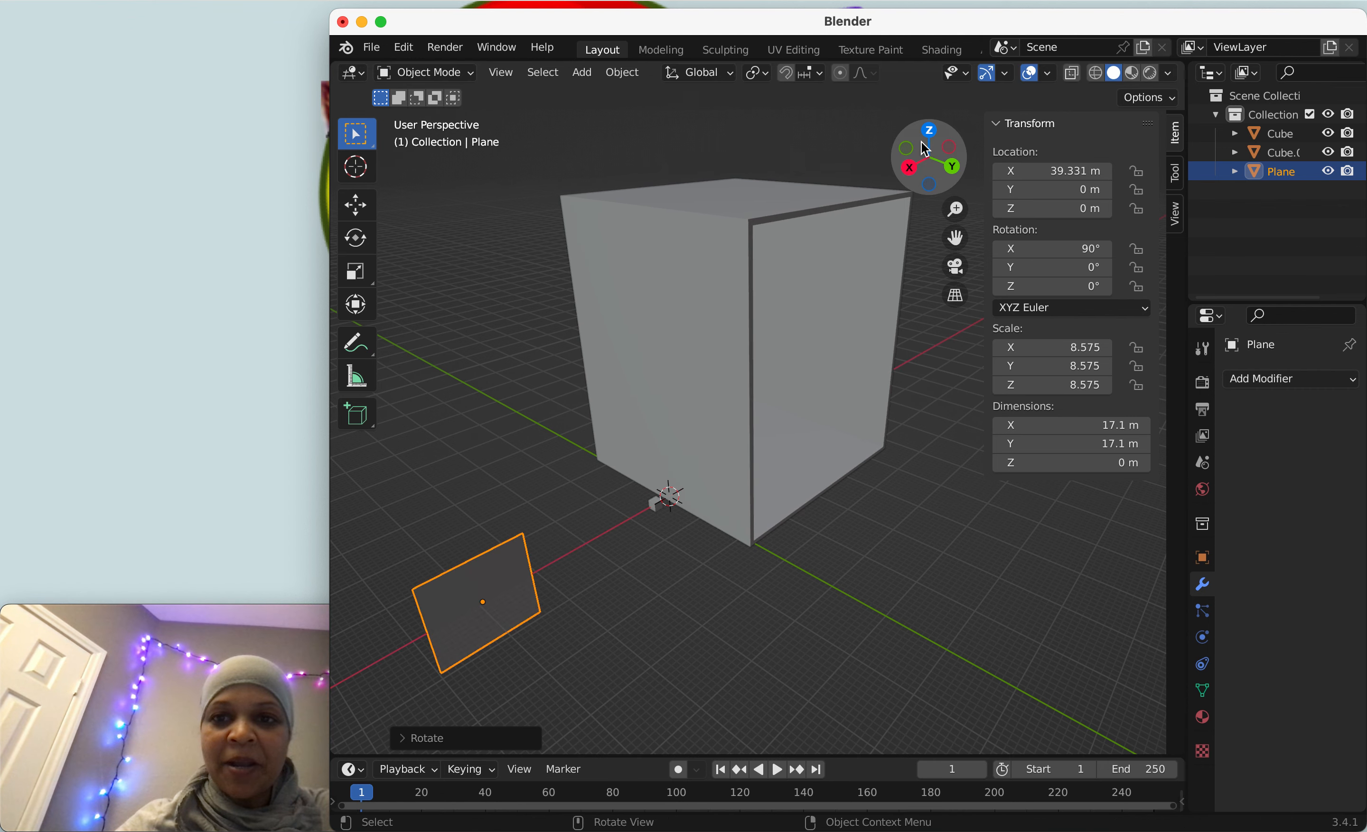
drag(926, 160, 866, 119)
click(458, 486)
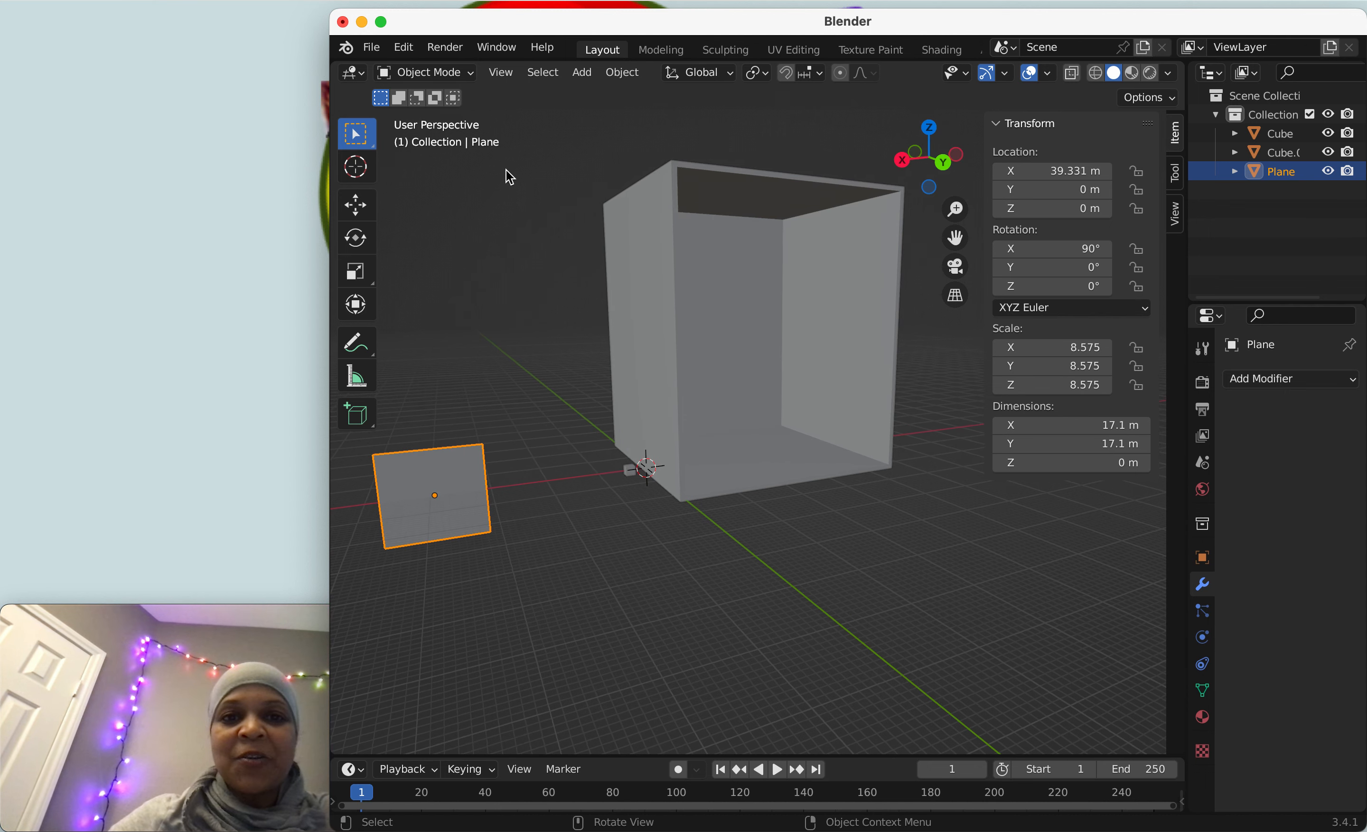
Step: Enter Edit Mode on the plane and give it a new material with a blue base color
click(478, 75)
click(449, 112)
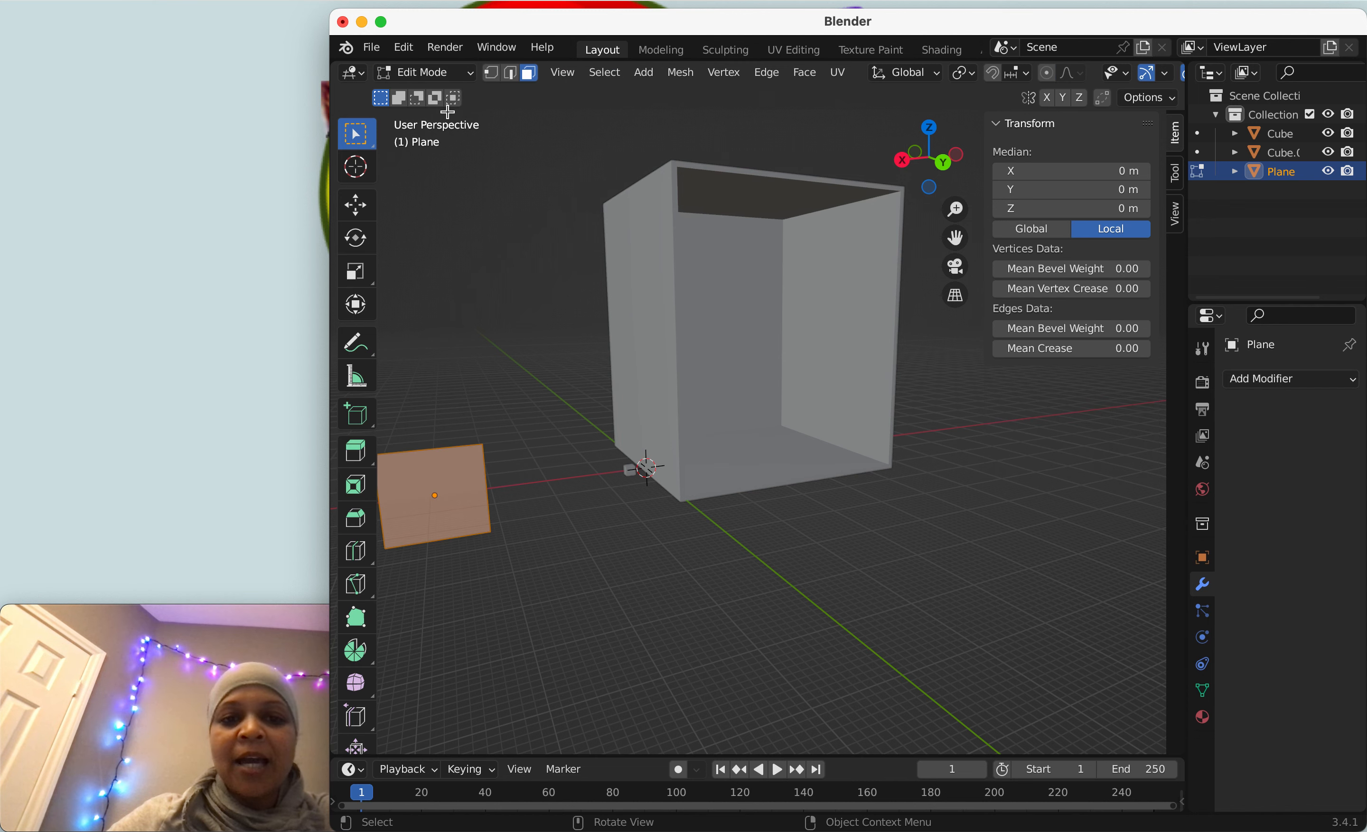
click(1203, 720)
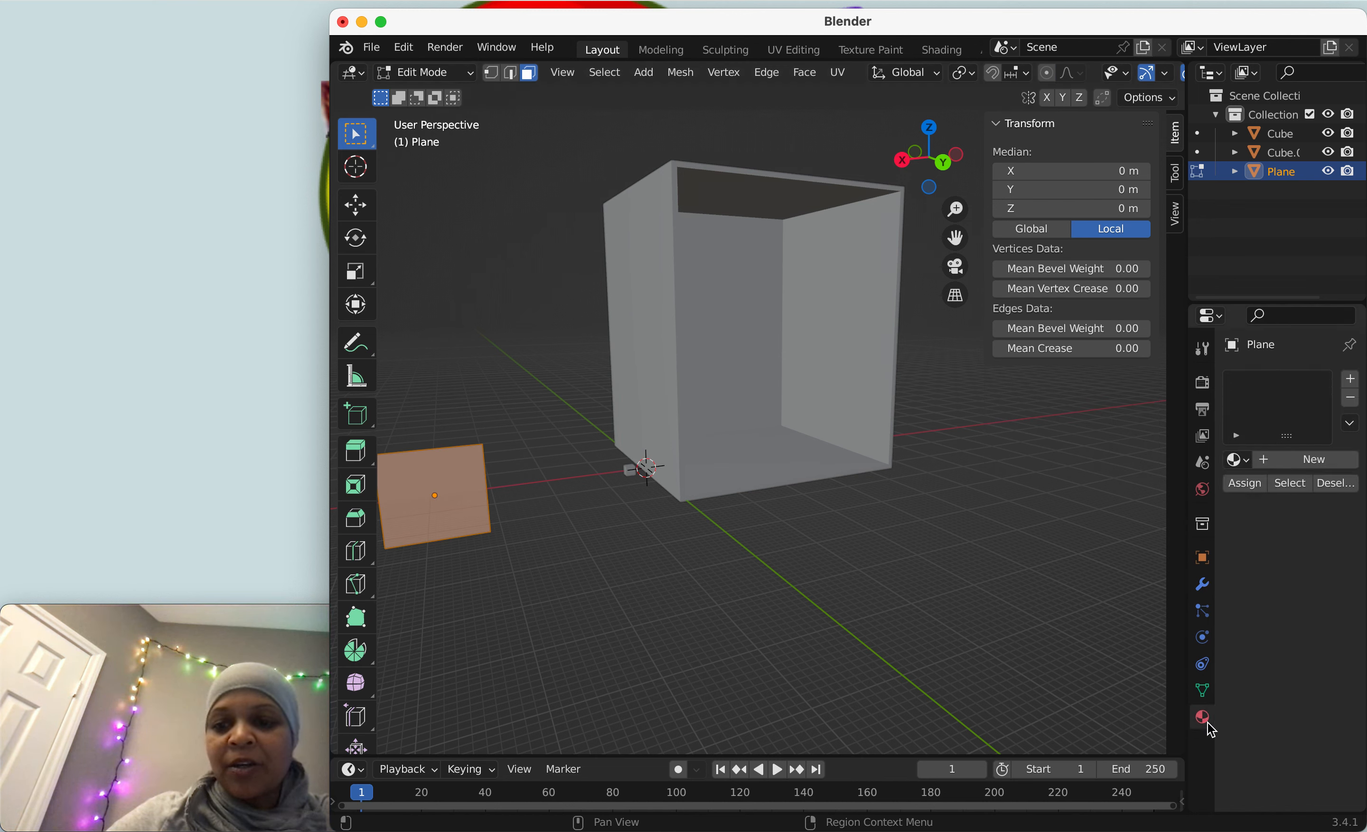
click(1295, 462)
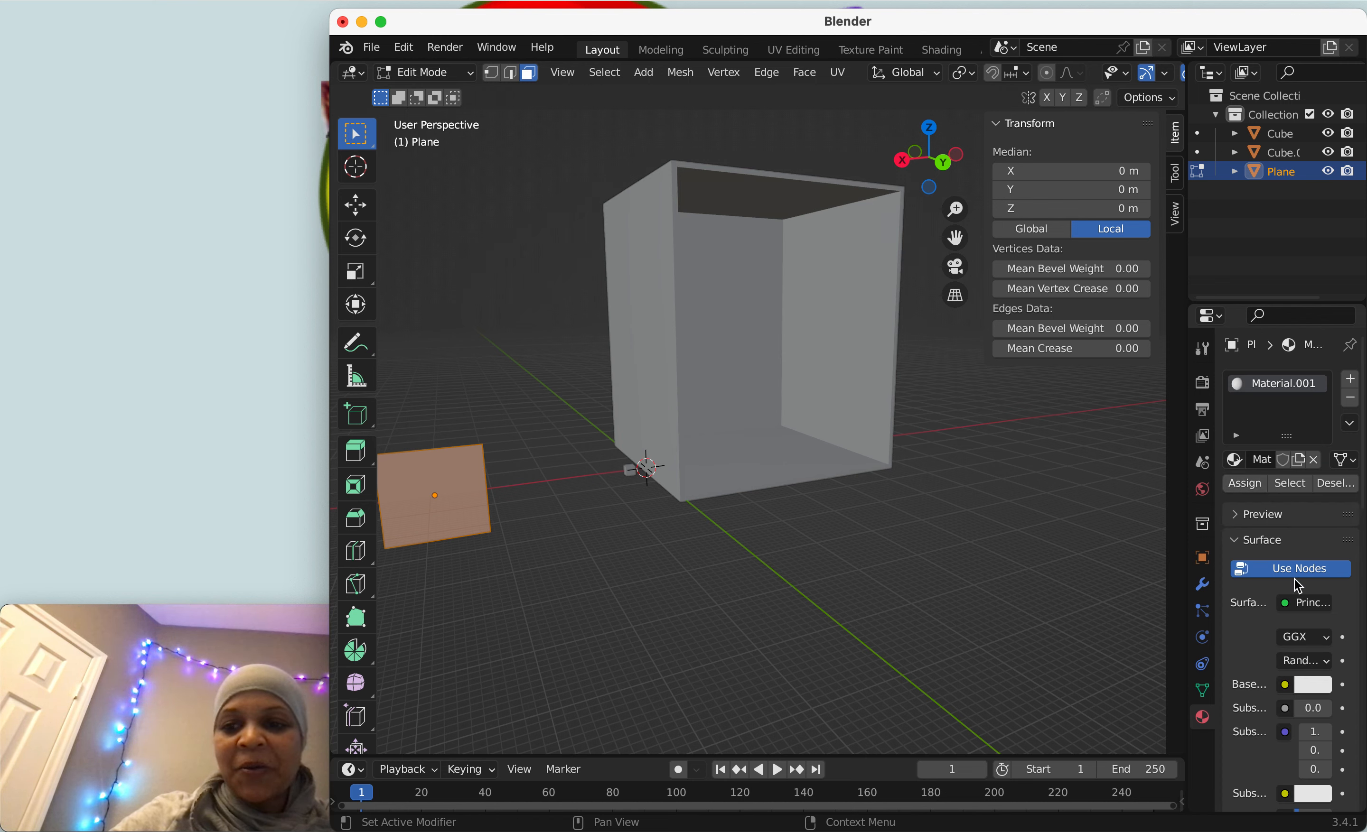
click(1317, 686)
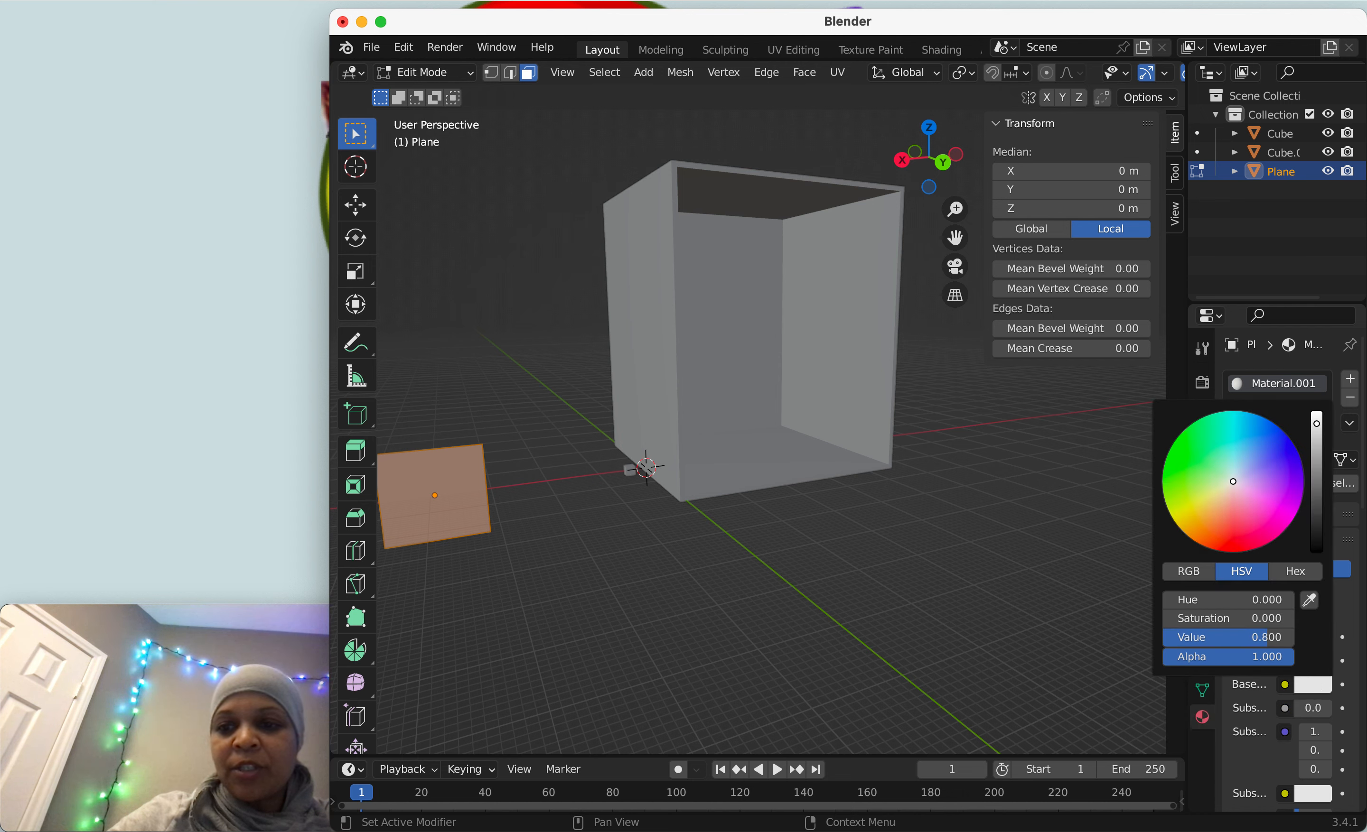
click(1265, 453)
click(1282, 452)
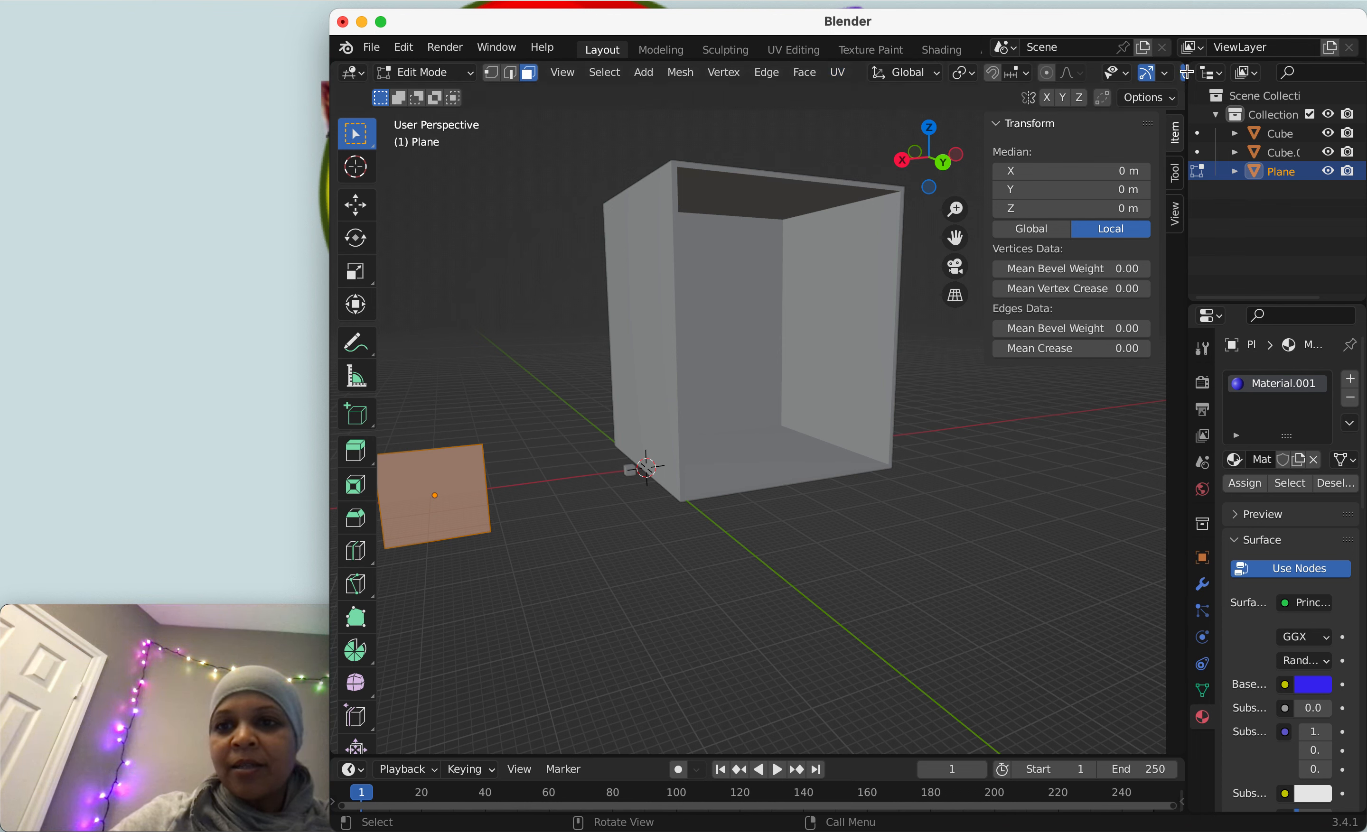
Step: Set the viewport shading to Material Preview, widen the properties area, and return the plane to Object Mode
drag(1188, 80, 1302, 83)
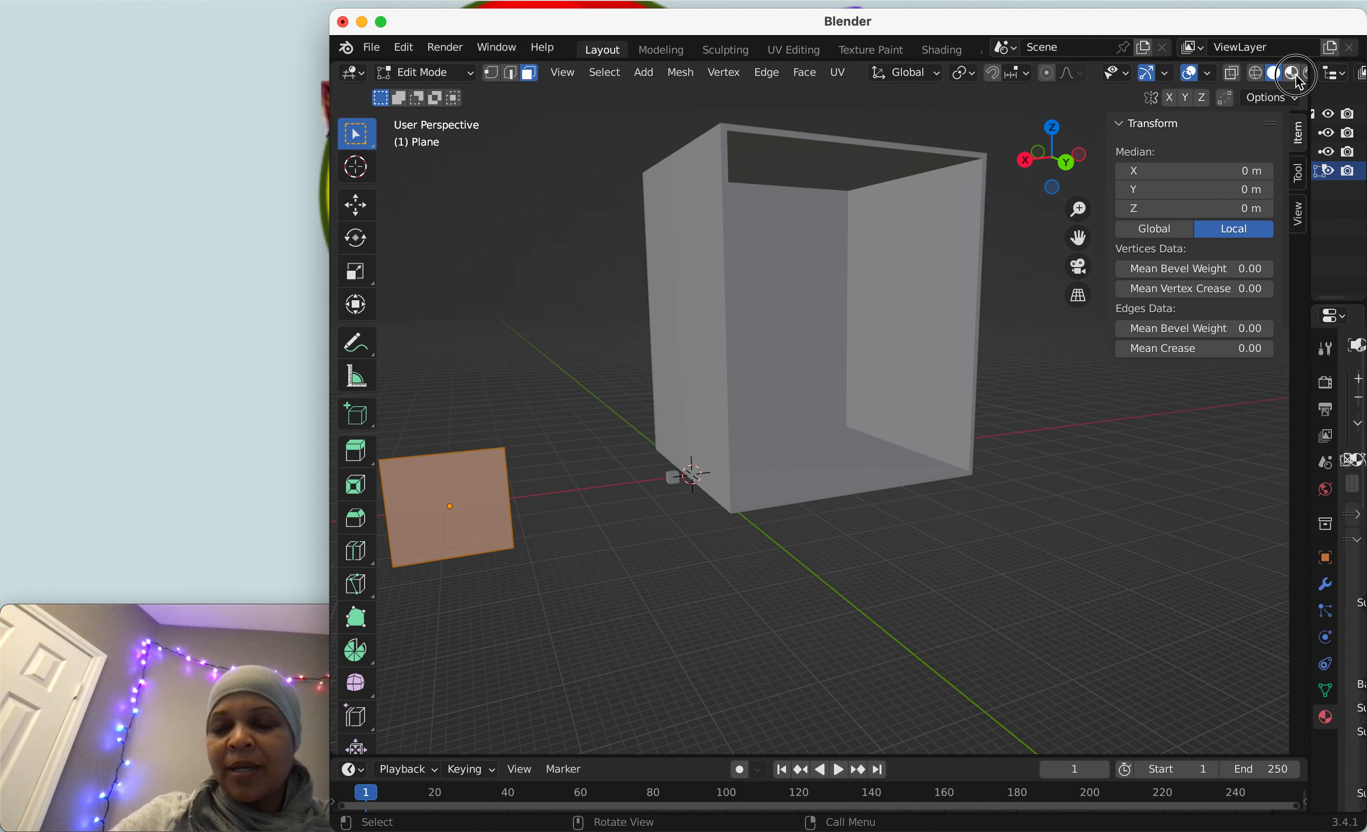
click(1291, 73)
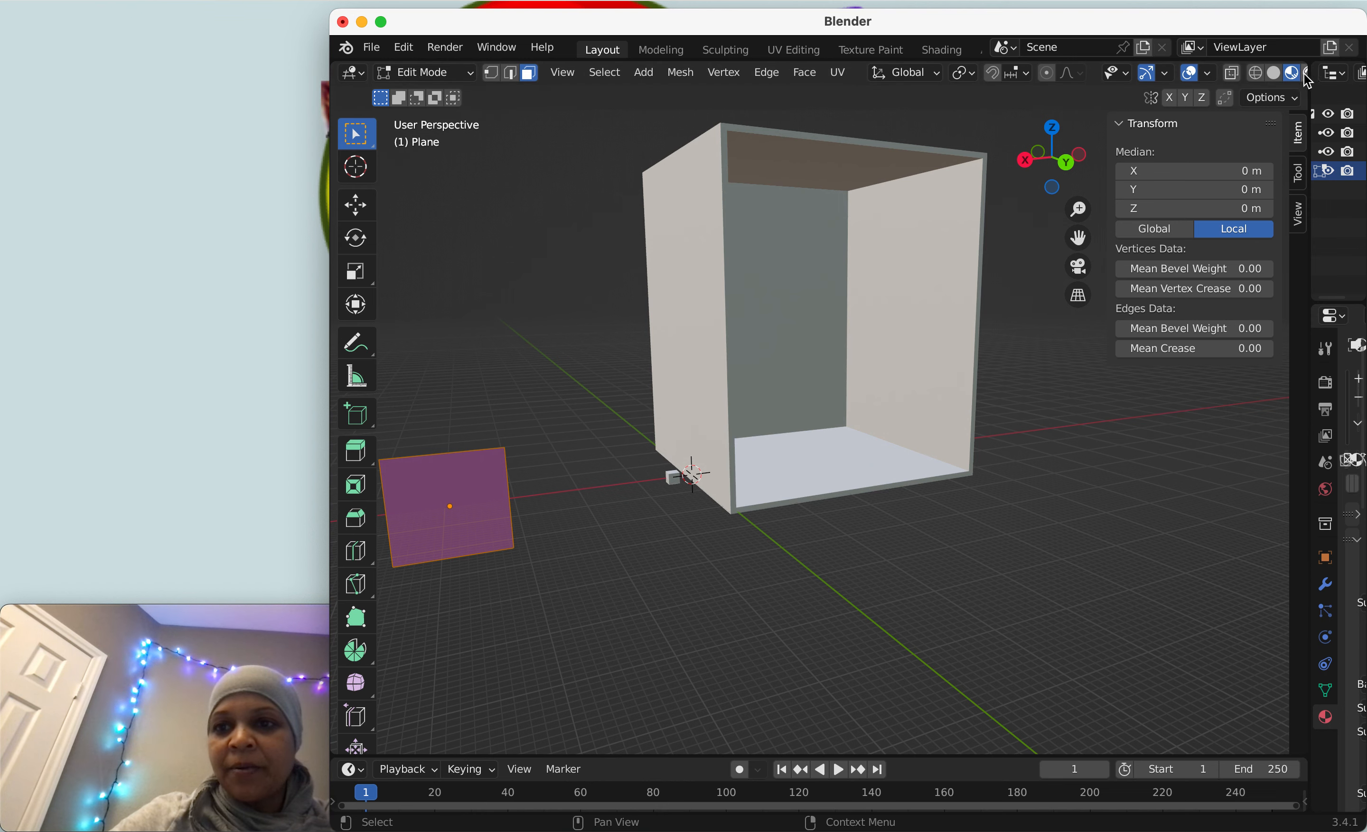
drag(1312, 85, 1091, 108)
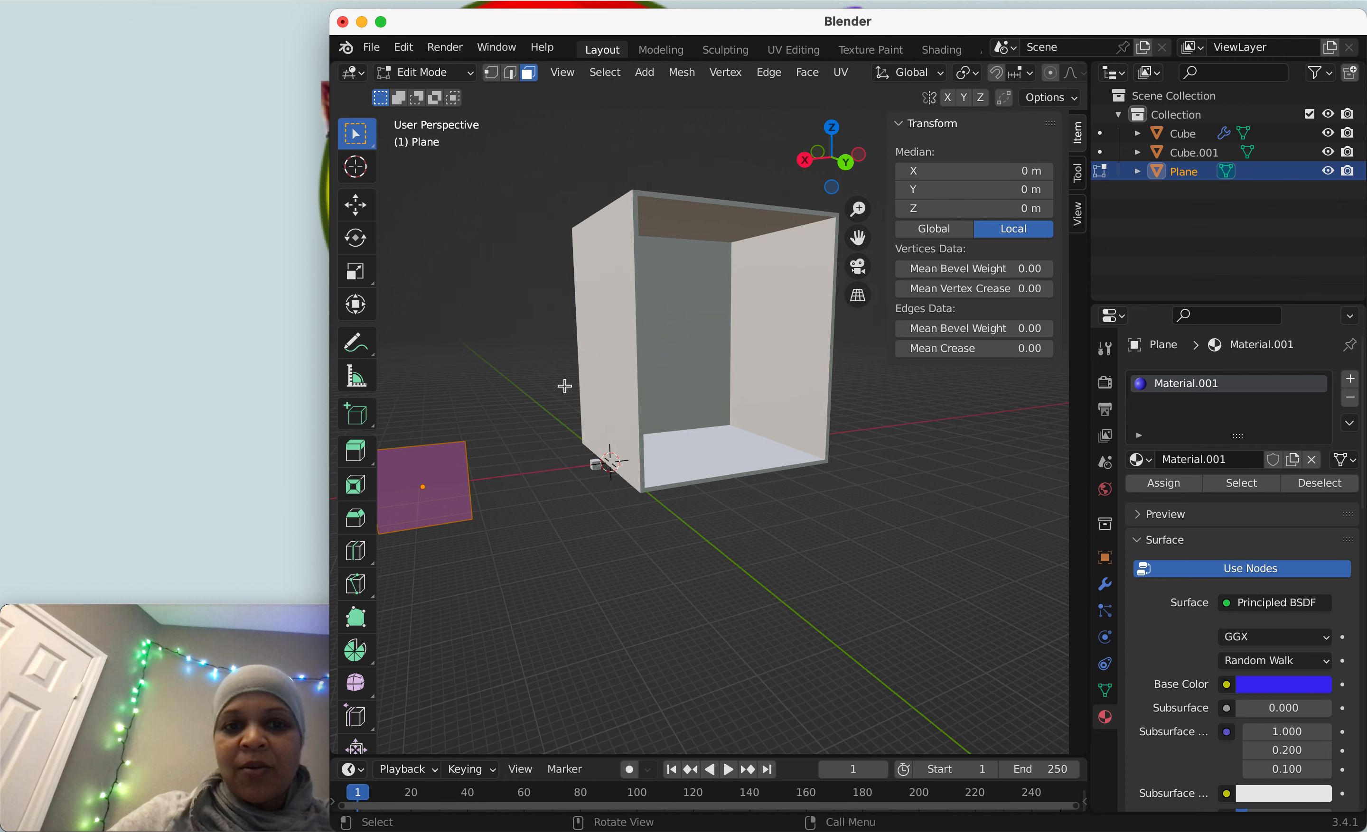
click(457, 72)
click(435, 94)
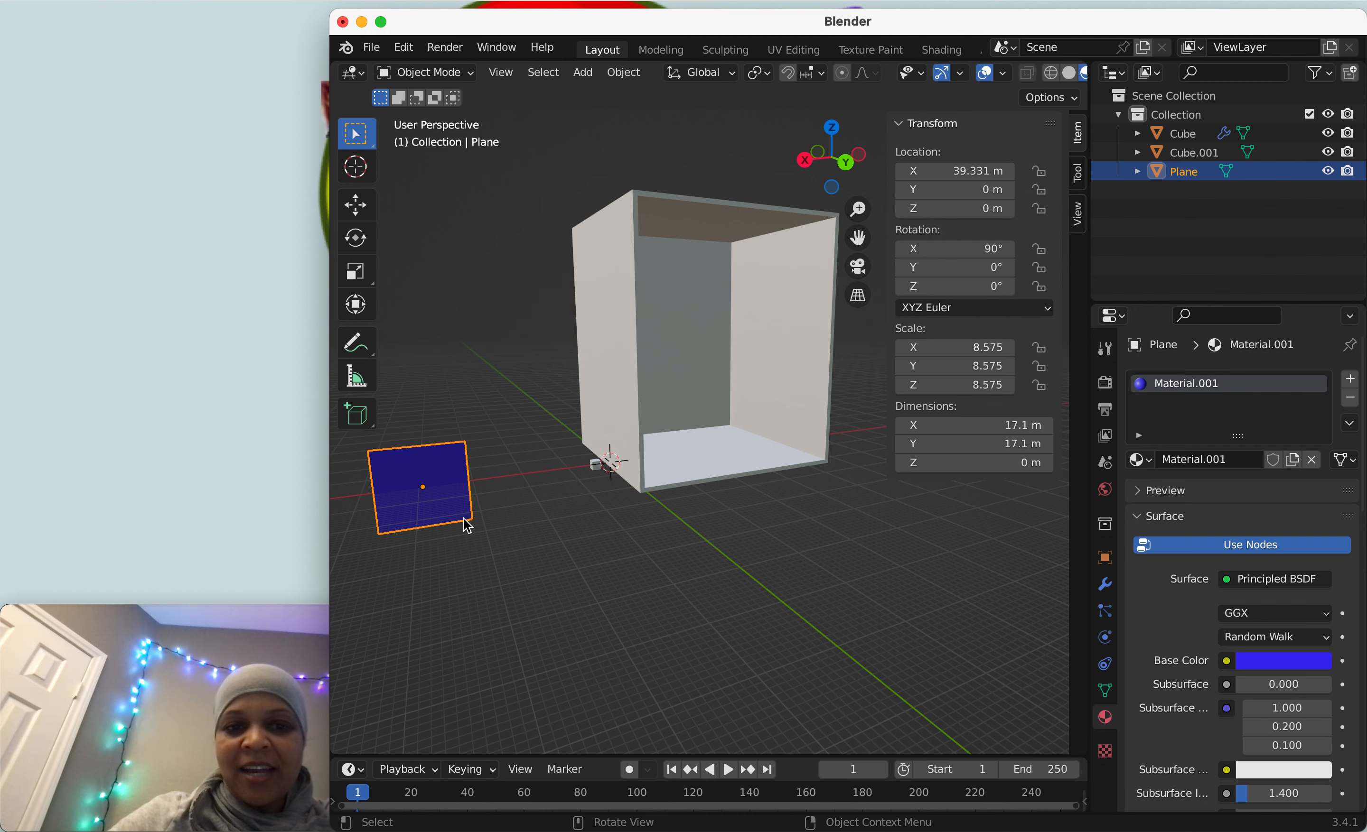
Step: In Edit Mode, add a second material slot to the plane with a new material that has an orange base color
drag(803, 182, 942, 213)
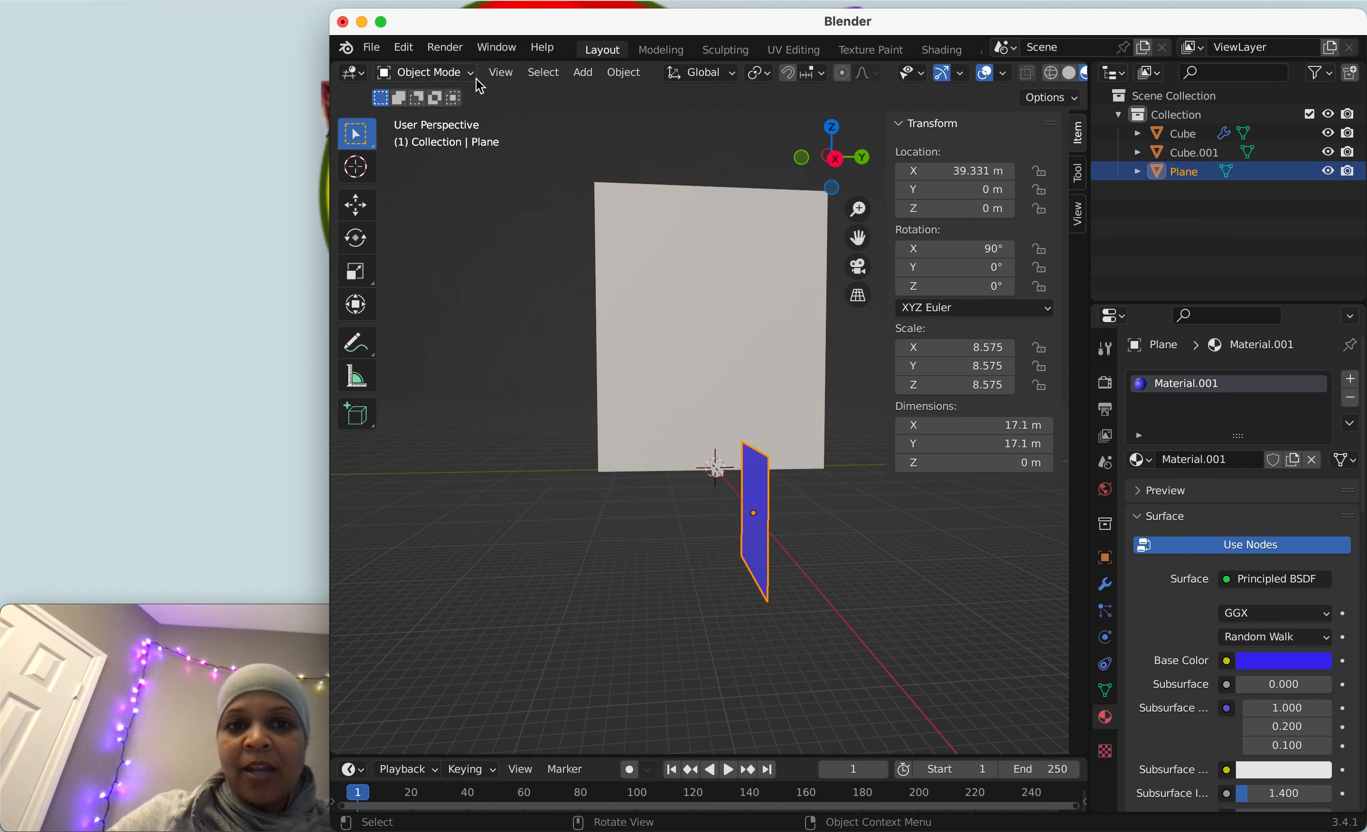
click(437, 74)
click(429, 115)
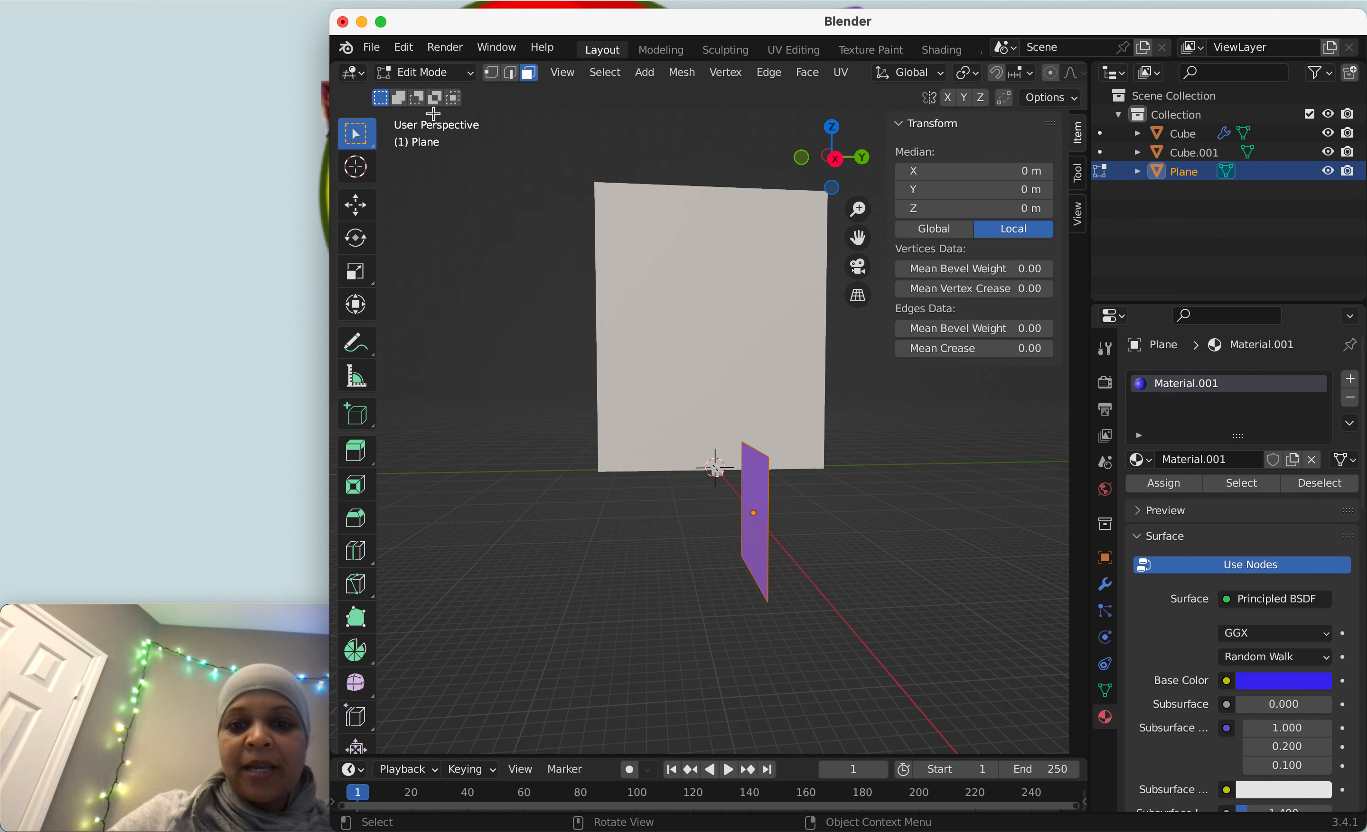
click(1350, 382)
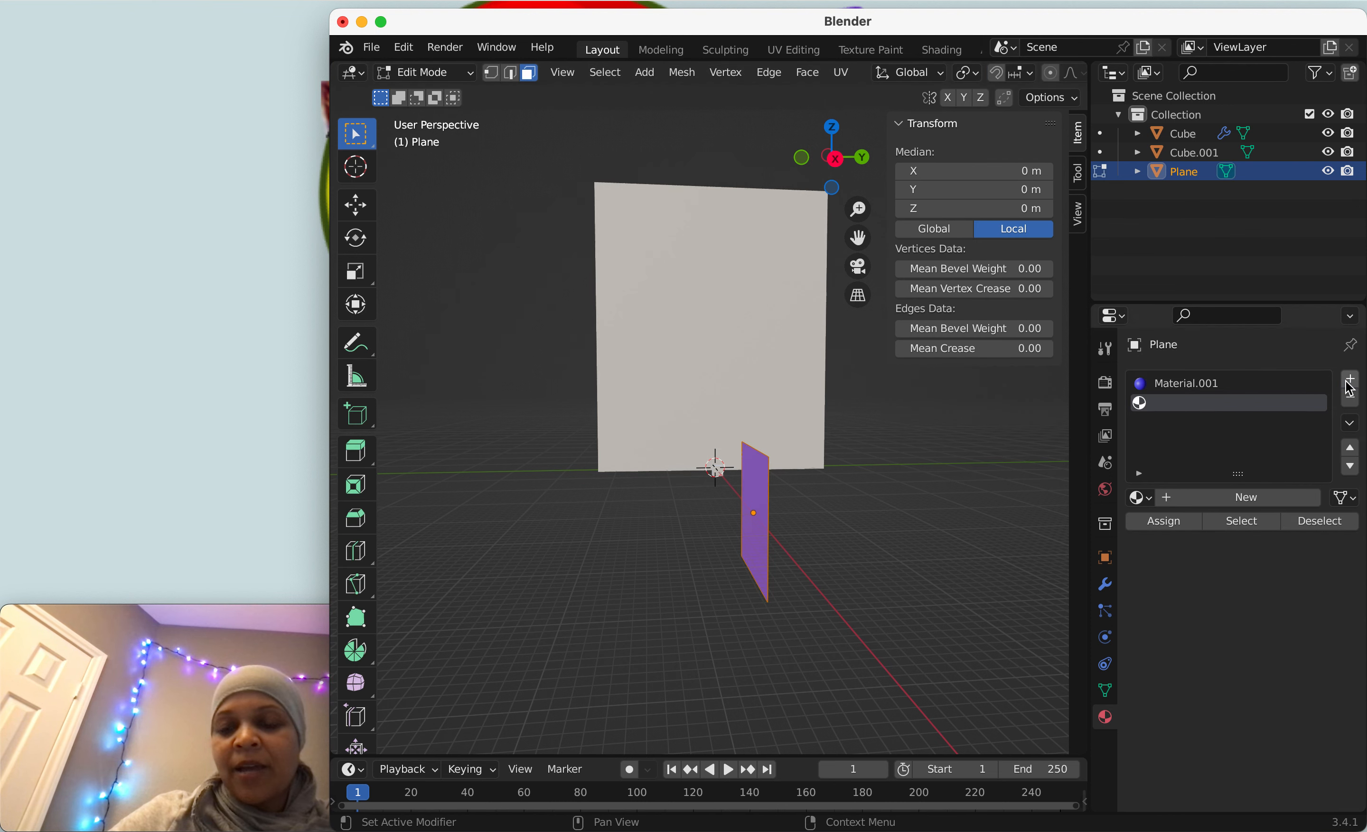
click(1280, 504)
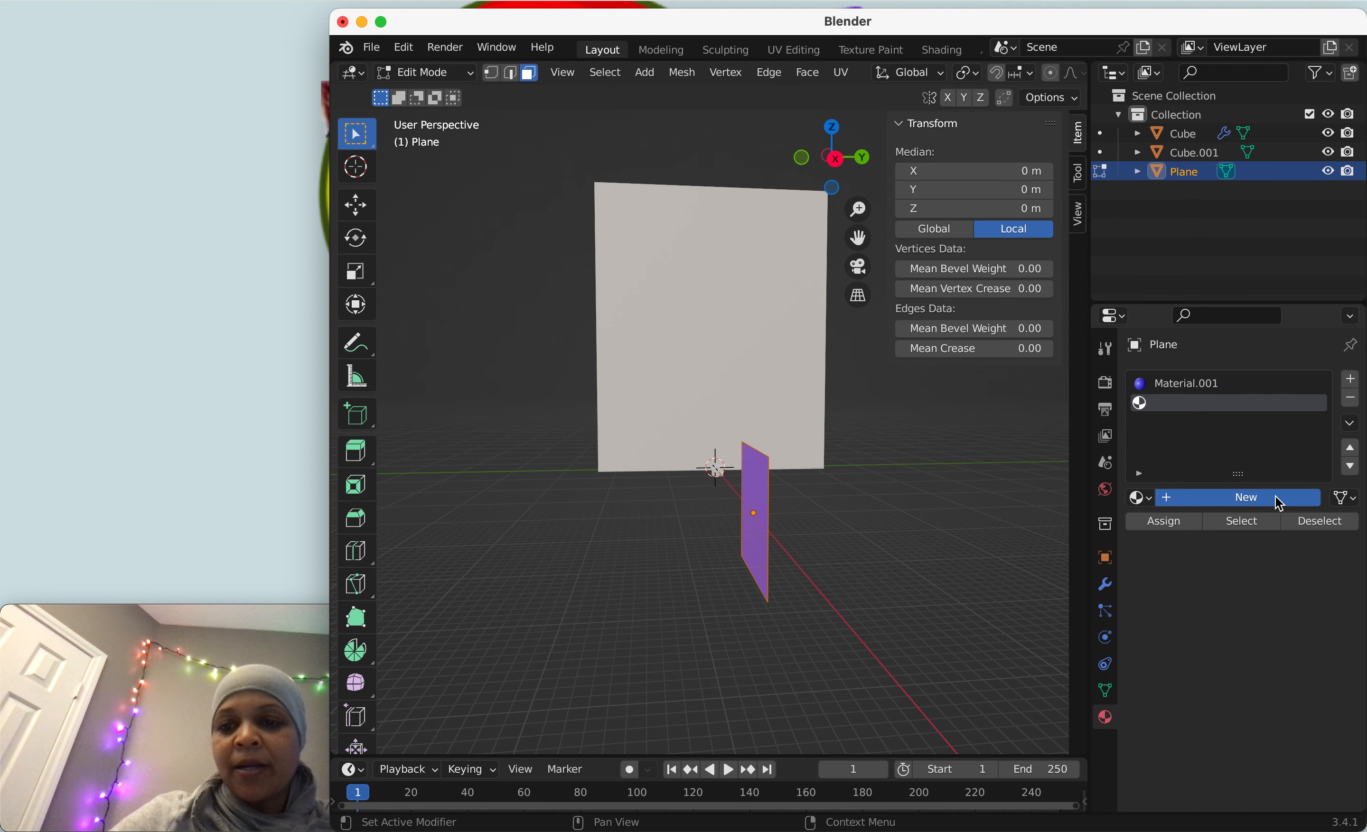
click(1283, 722)
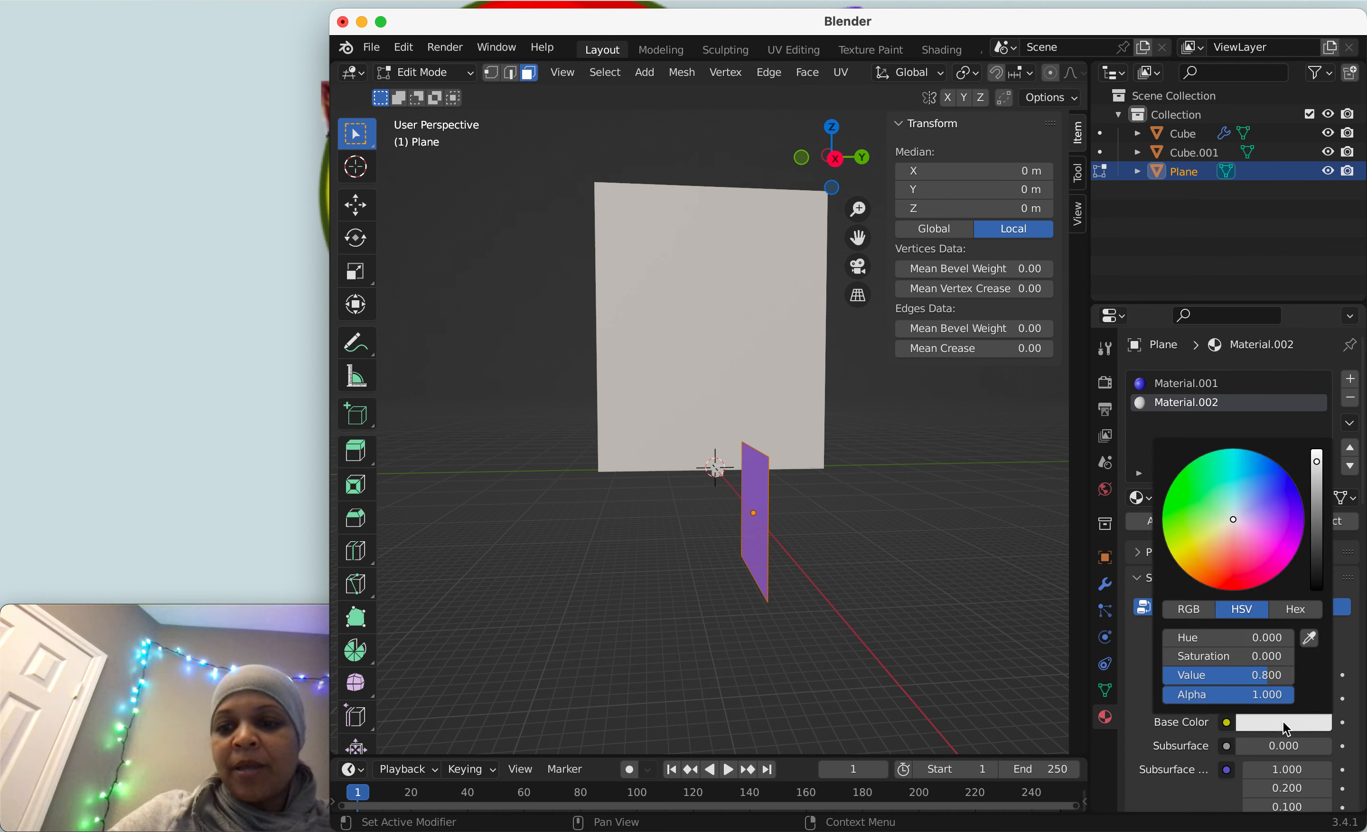
click(1209, 579)
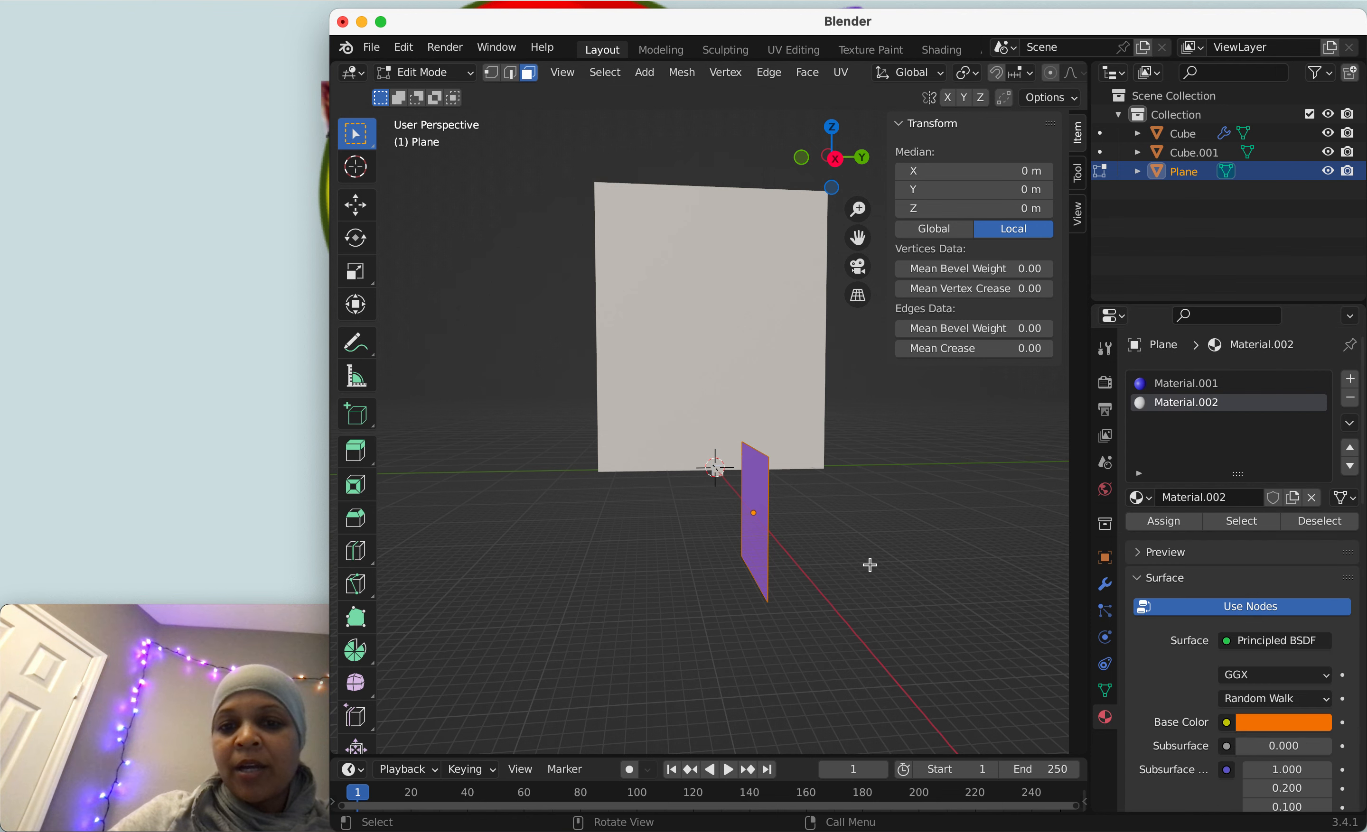
Step: Select the plane's face and assign the orange Material.002 to it
click(753, 508)
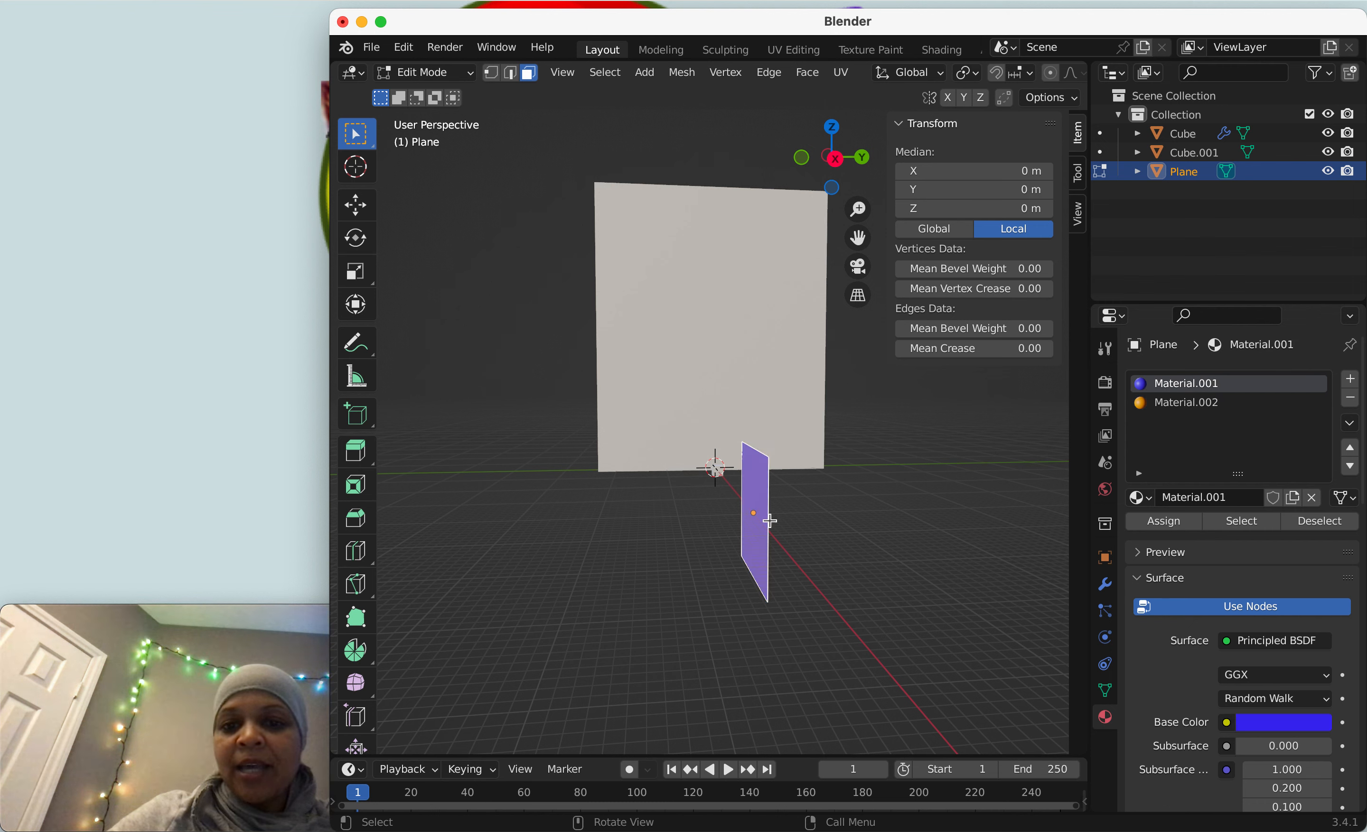
click(1167, 524)
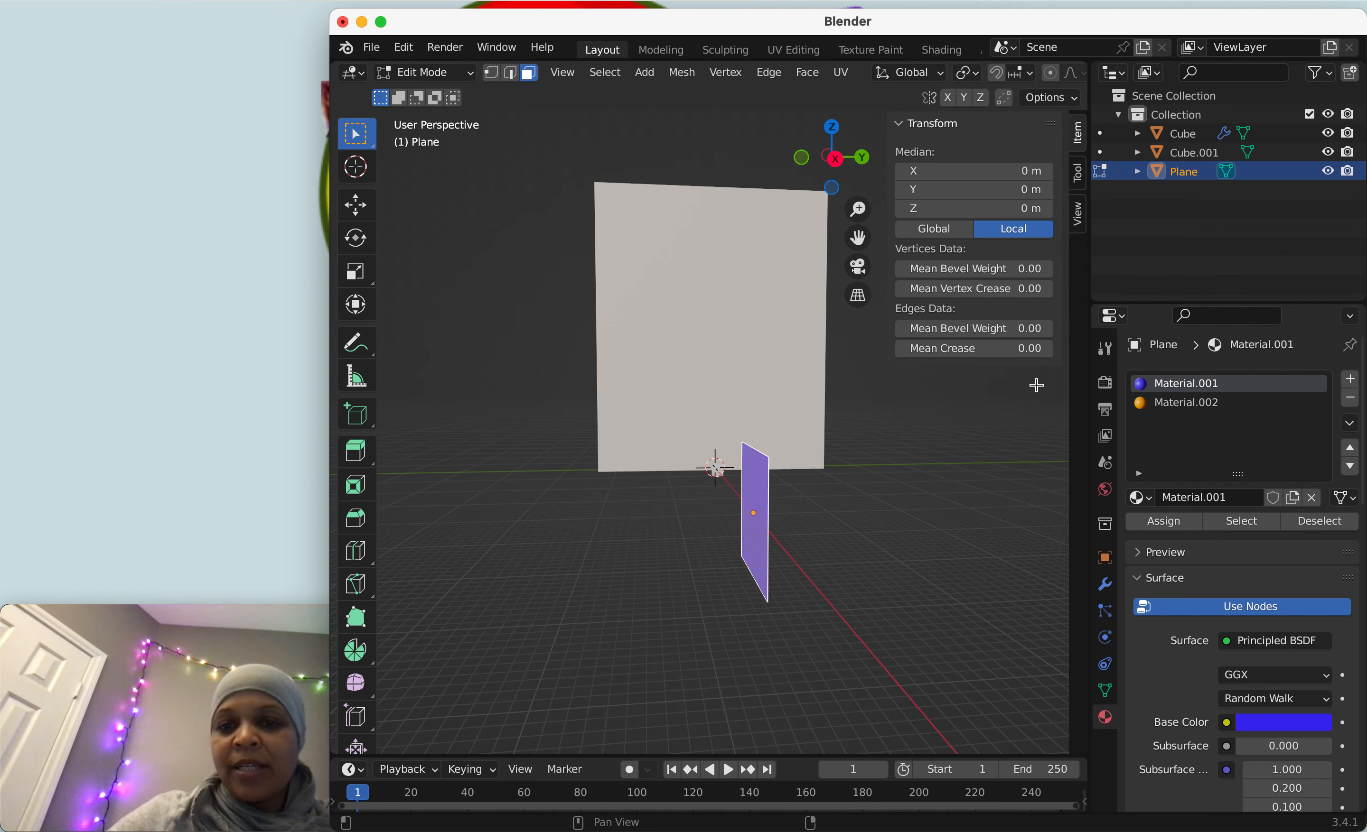
middle_drag(1034, 387, 838, 496)
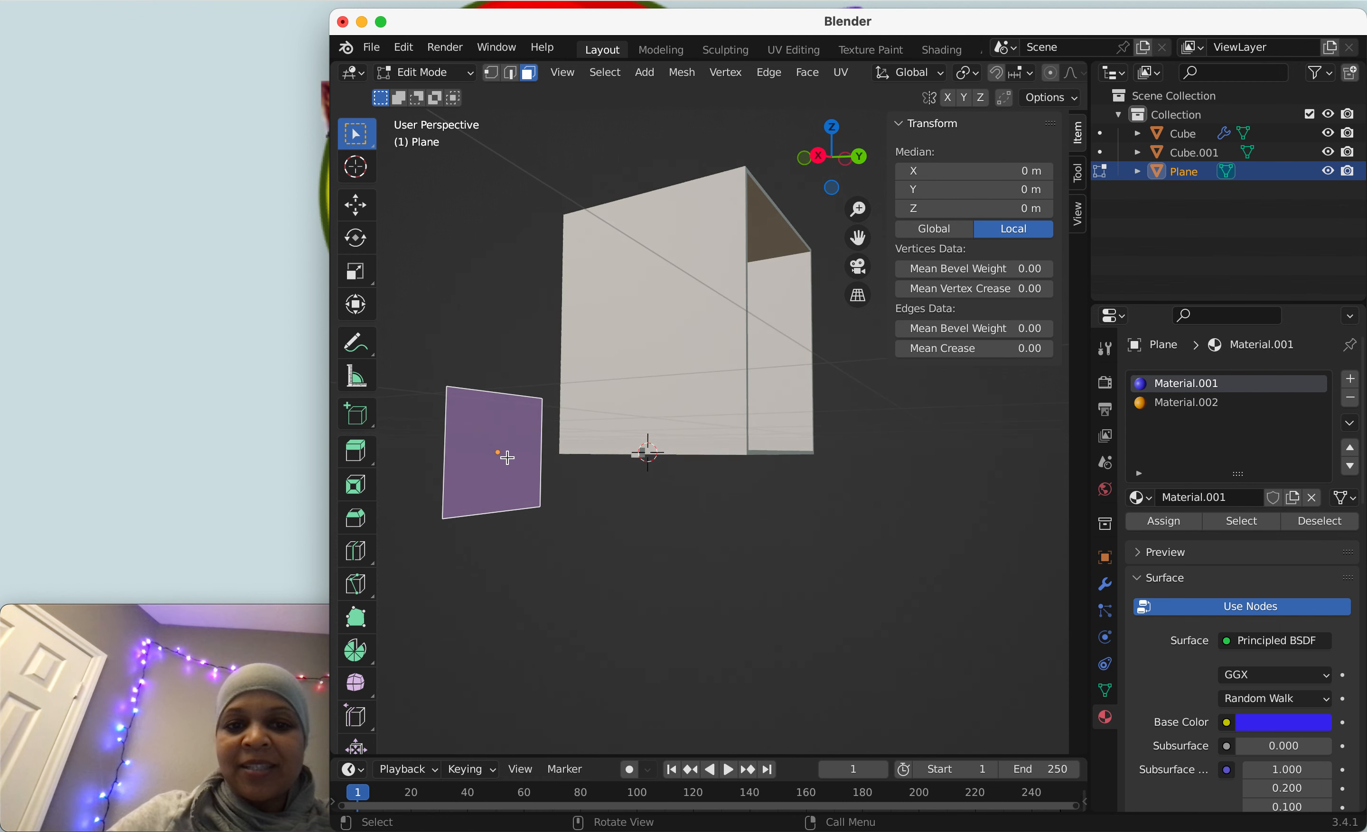
click(1193, 411)
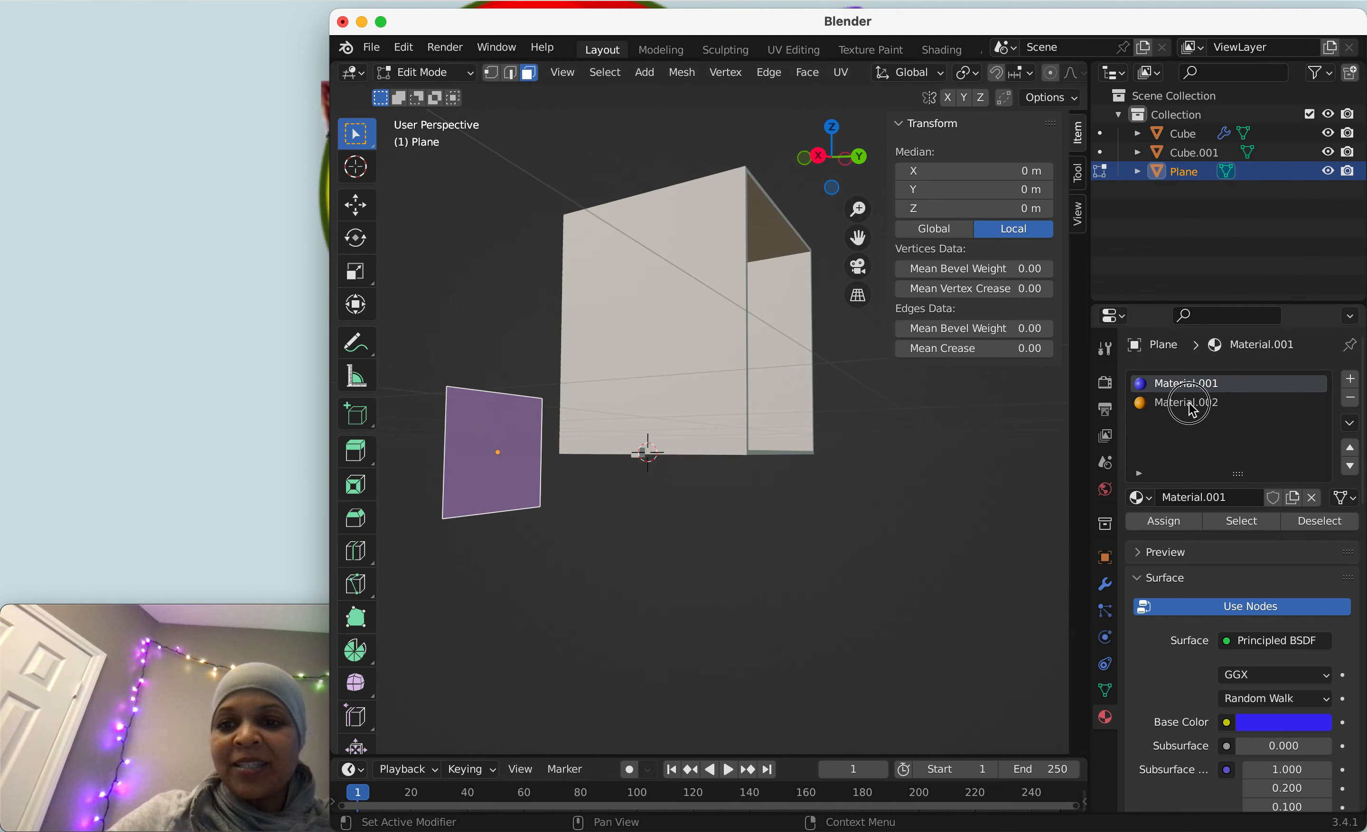
click(1193, 527)
middle_drag(489, 546, 565, 557)
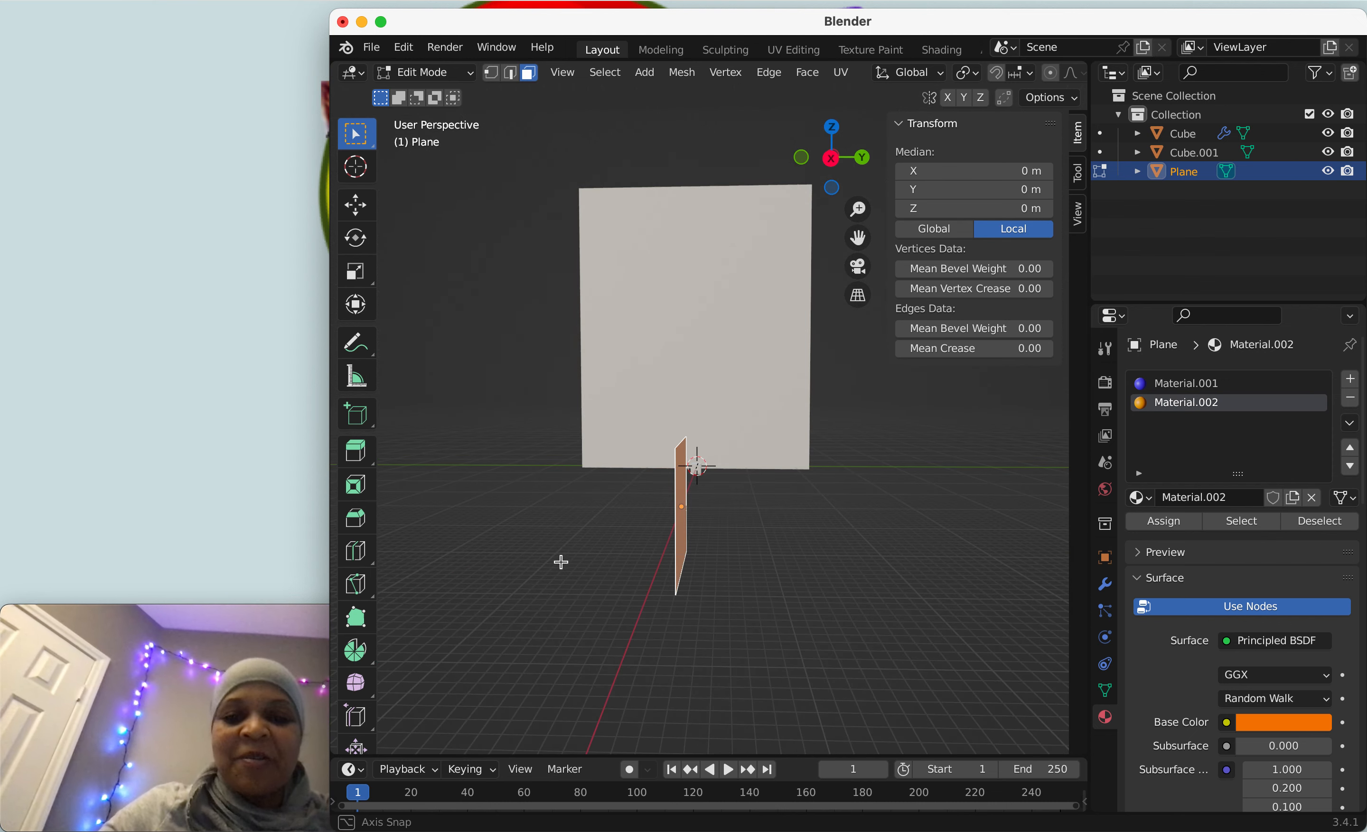
mouse_move(558, 559)
middle_down()
mouse_move(559, 540)
mouse_move(538, 564)
mouse_move(603, 565)
mouse_move(559, 567)
mouse_move(557, 536)
middle_up()
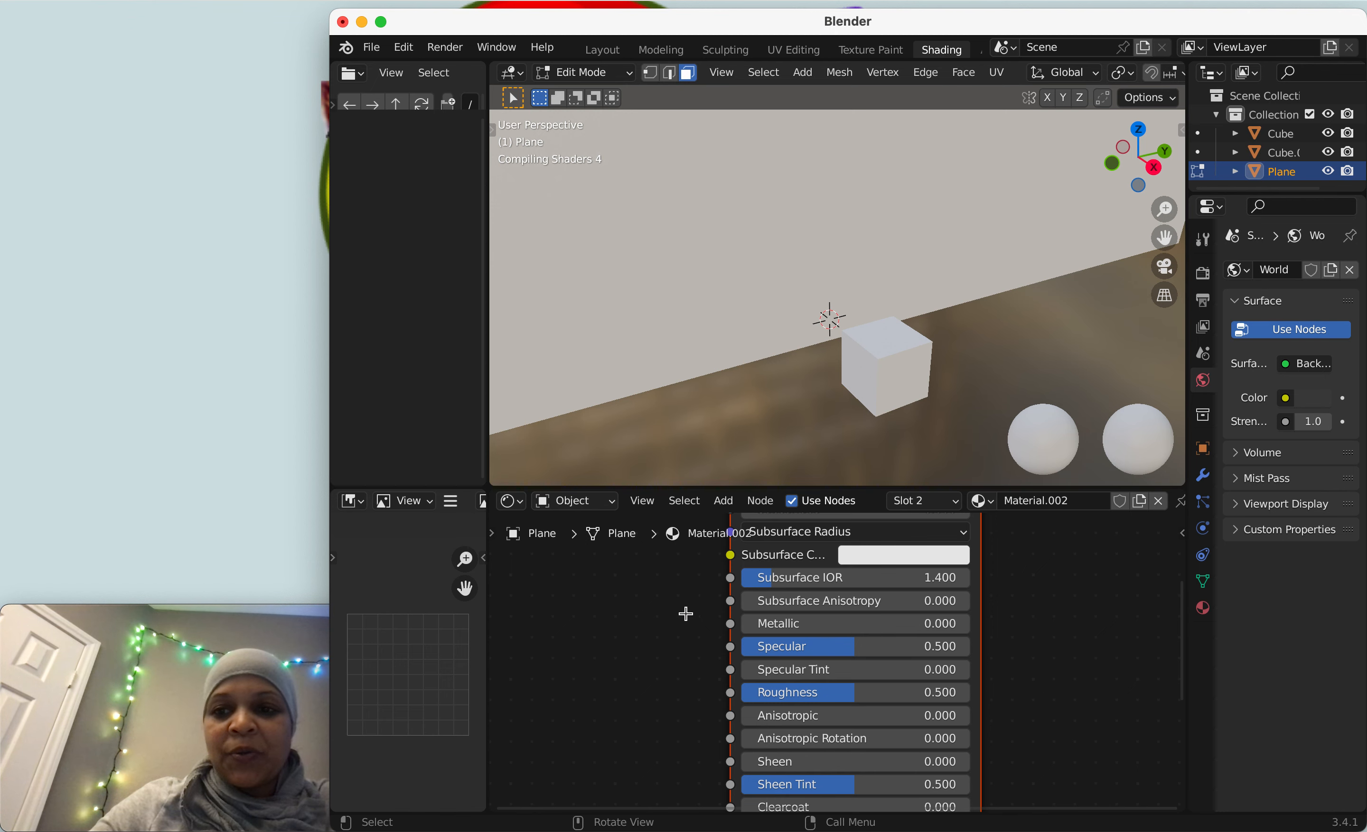
Step: Add a Geometry node beside the orange Principled BSDF in Material.002's shader nodes
scroll(953, 625, down, 2)
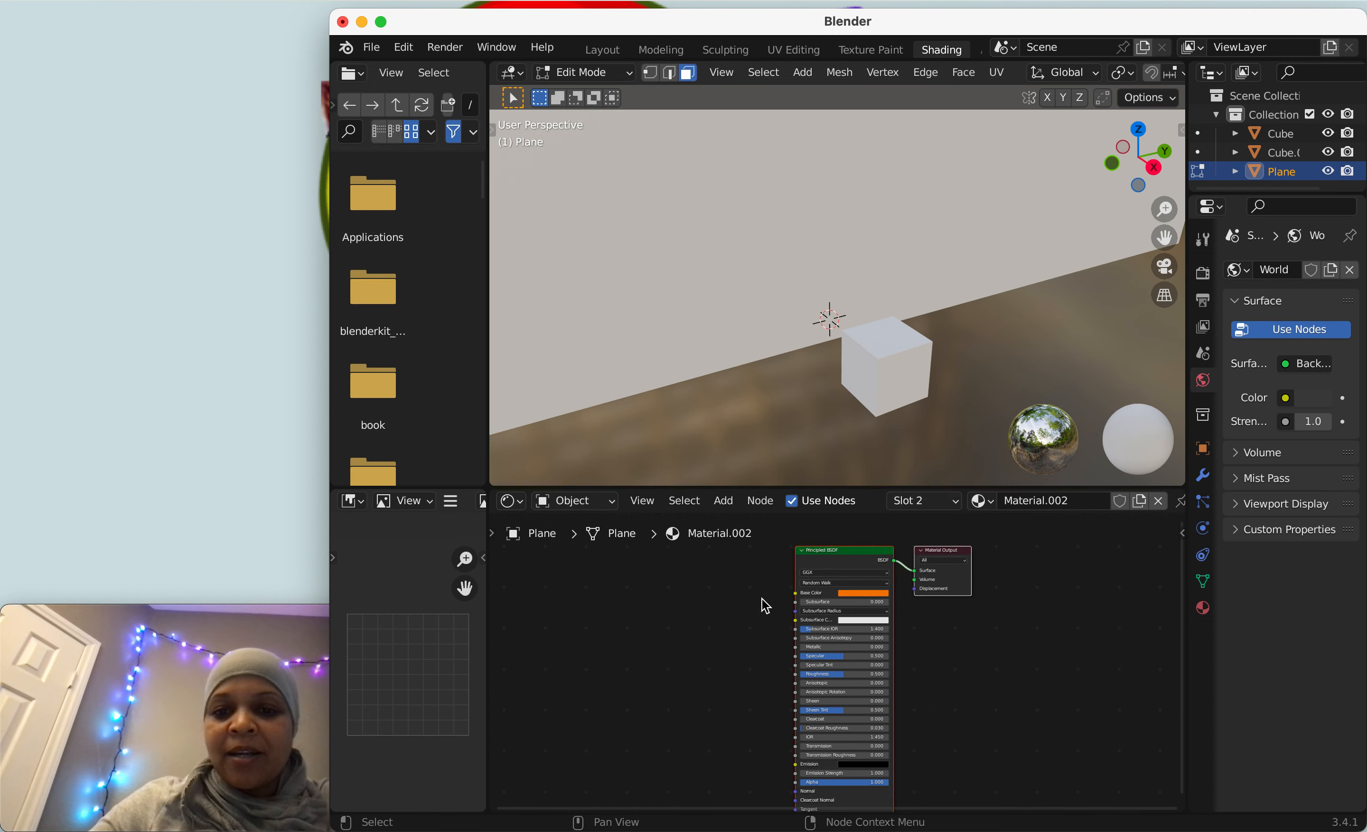
key(shift+a)
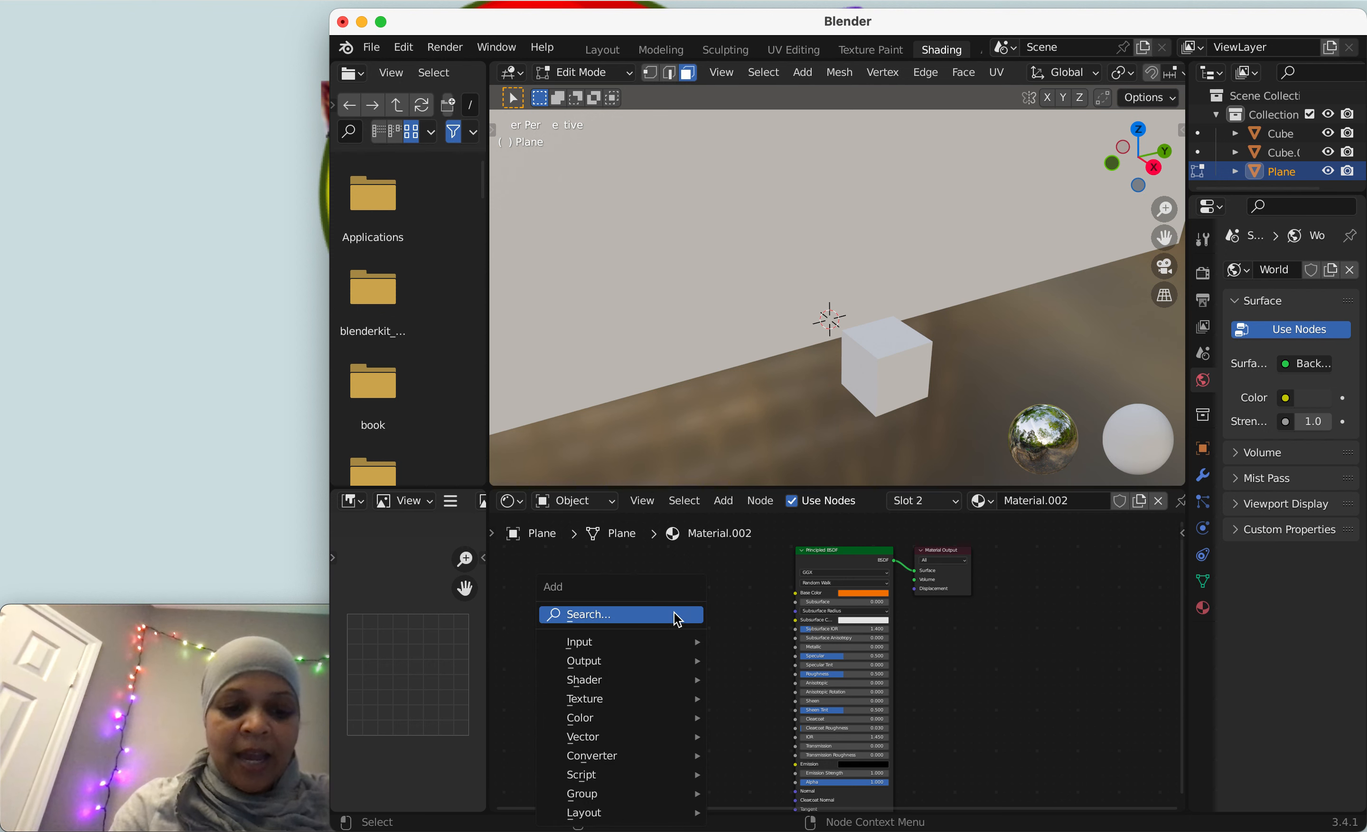
click(678, 616)
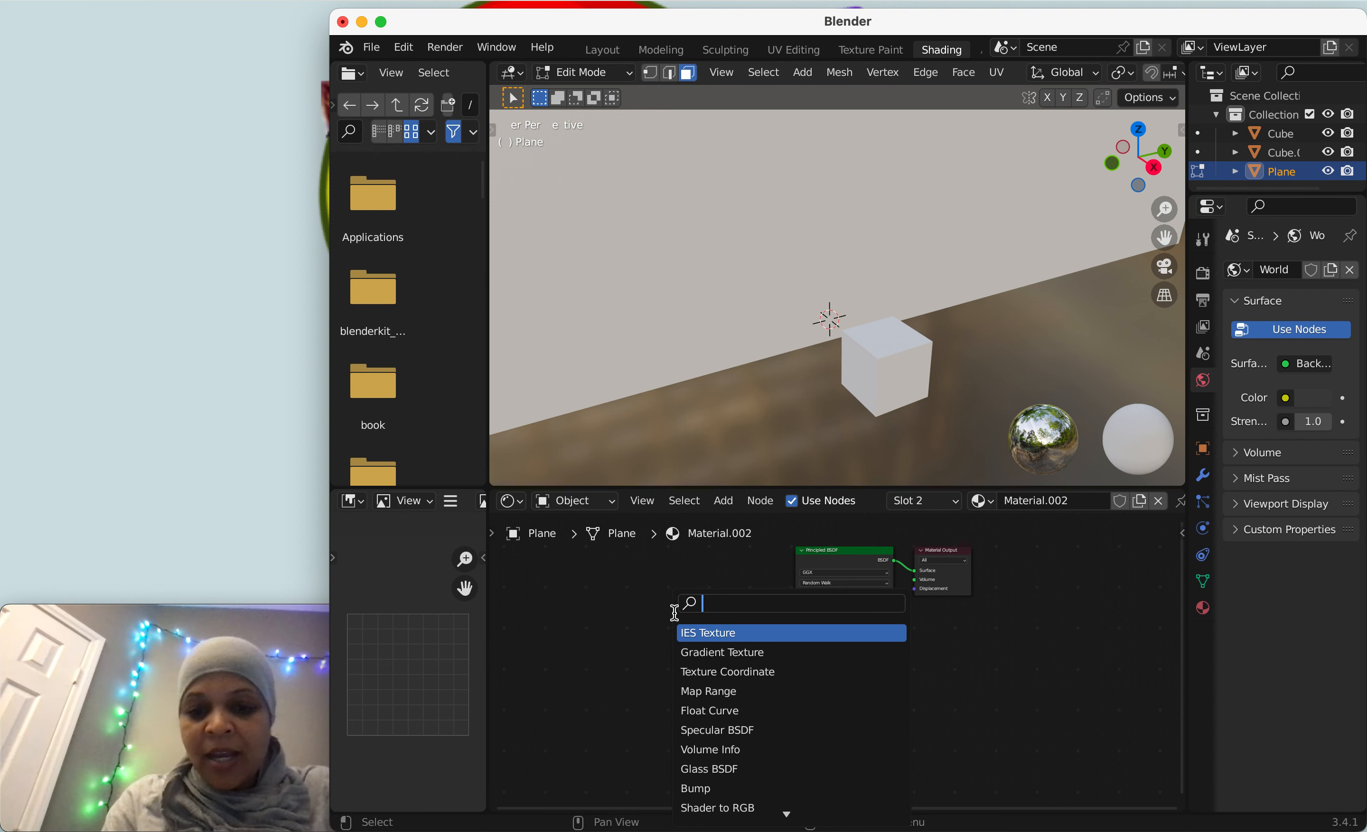
text(ge)
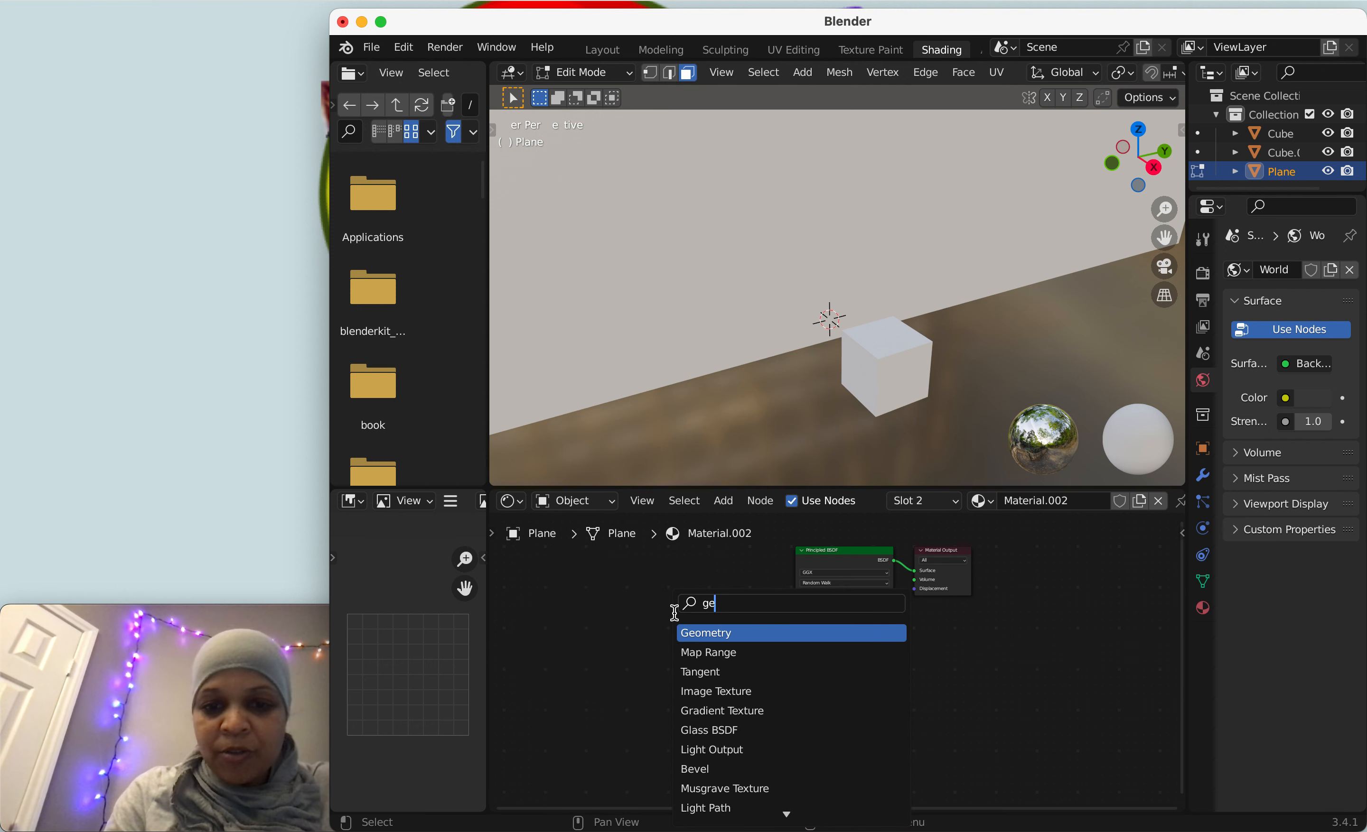
click(692, 632)
click(695, 584)
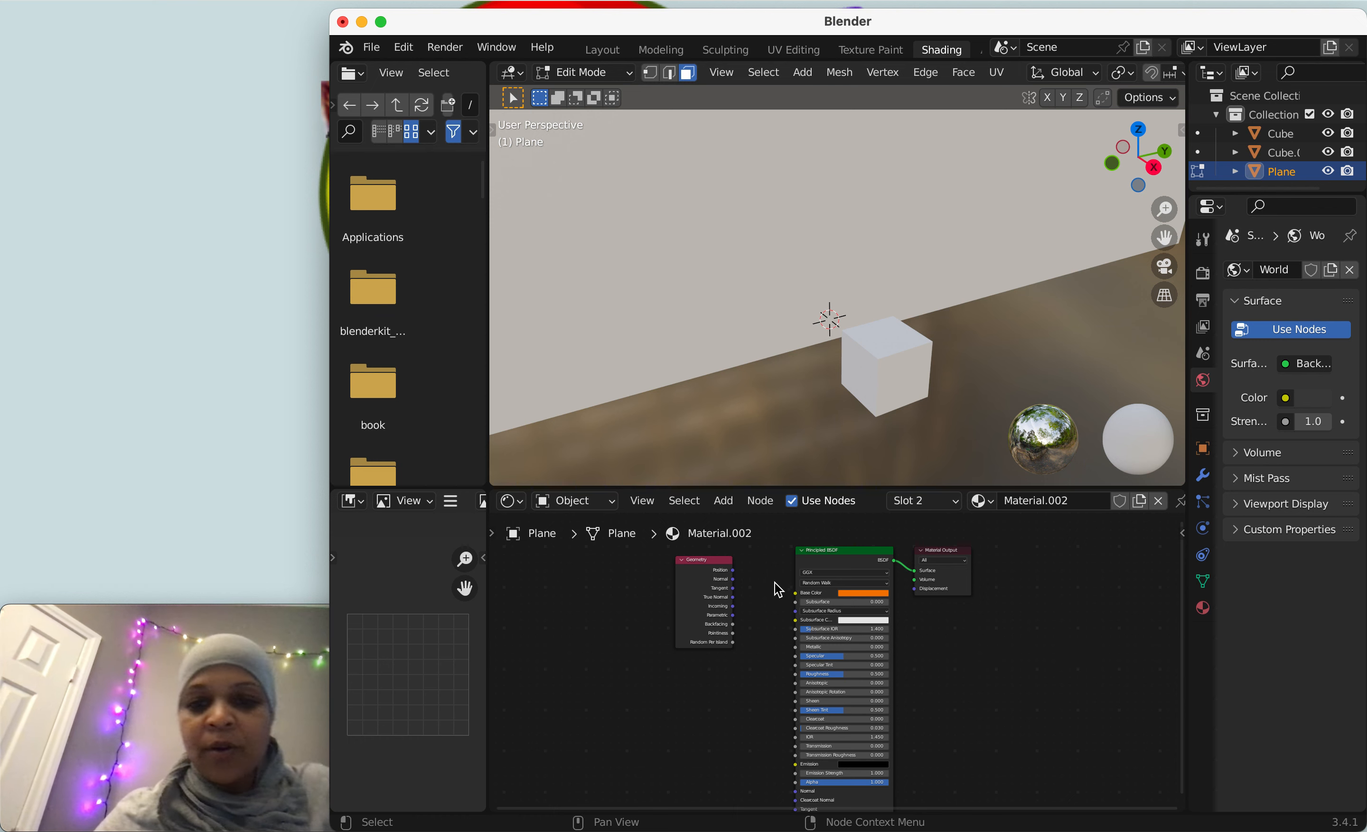
Step: Duplicate the orange Principled BSDF node and place the copy beneath the Geometry node
click(856, 564)
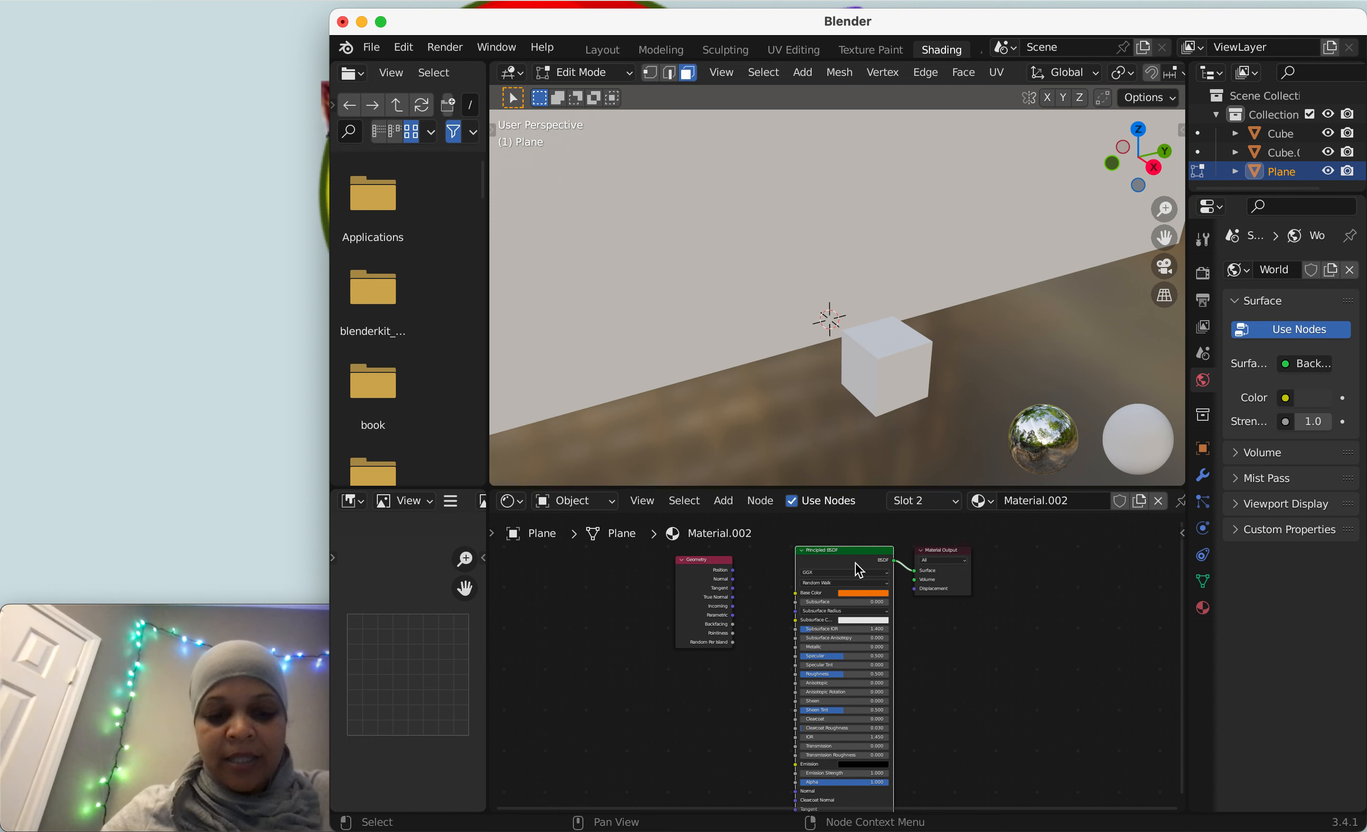
key(shift+d)
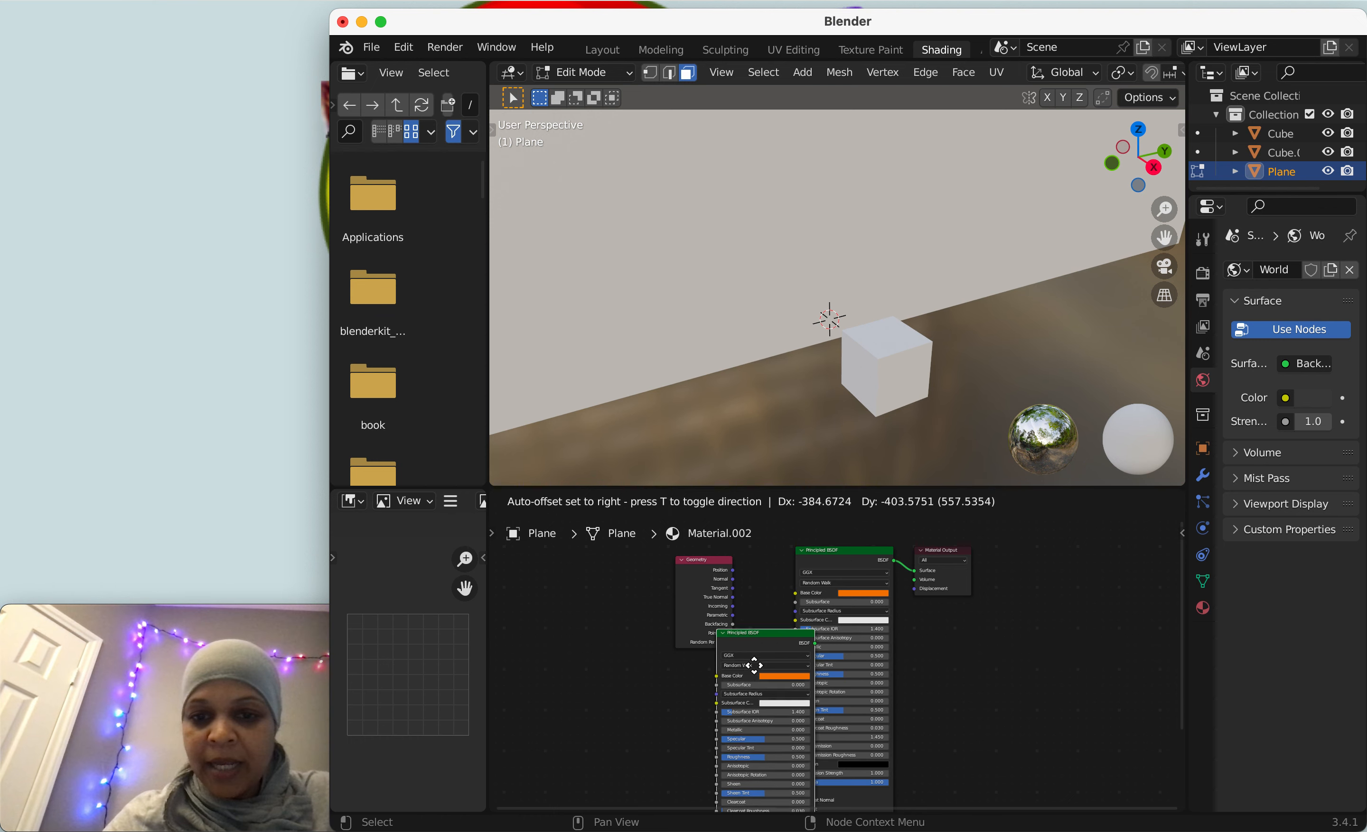
click(727, 706)
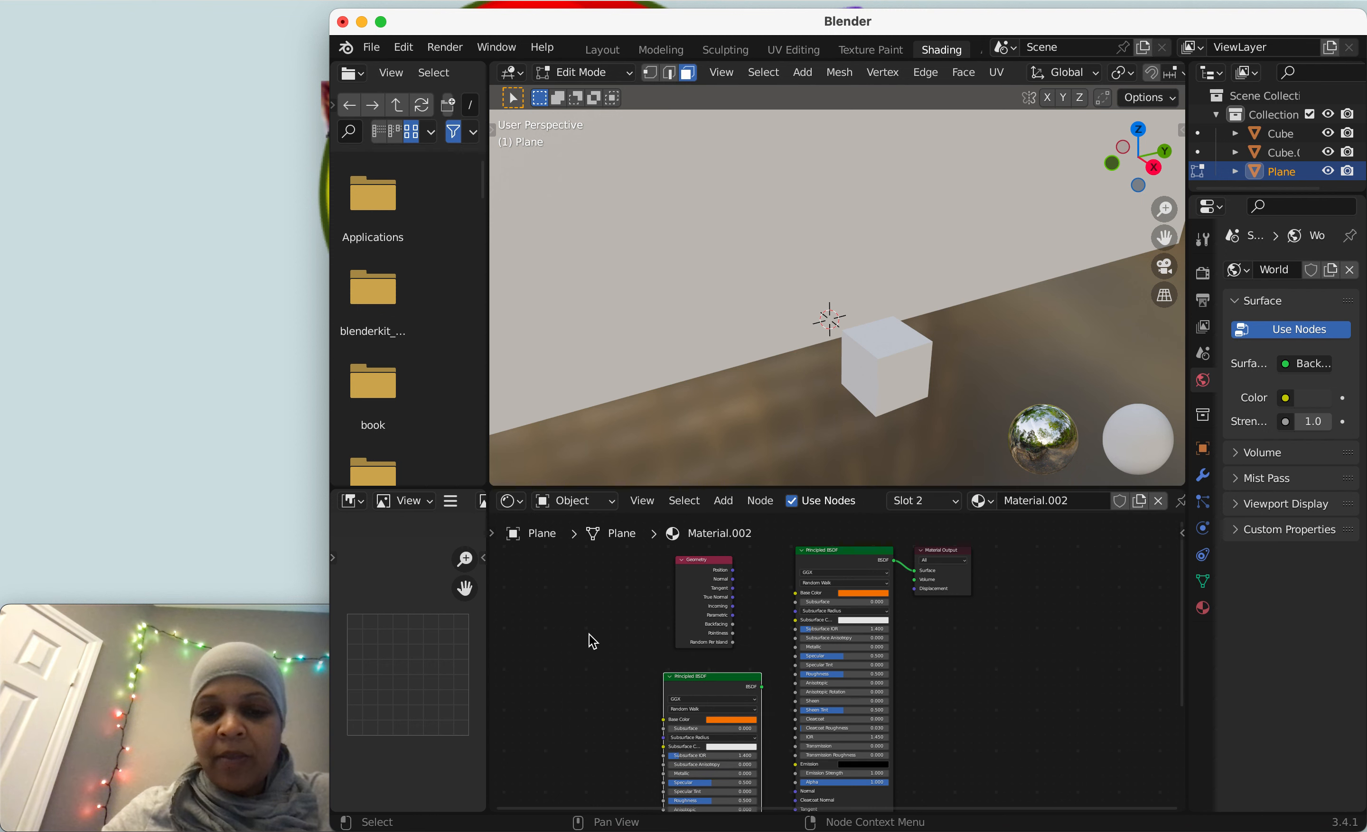
Step: Insert a Mix Shader node on the link between the original Principled BSDF and the Material Output
key(shift+a)
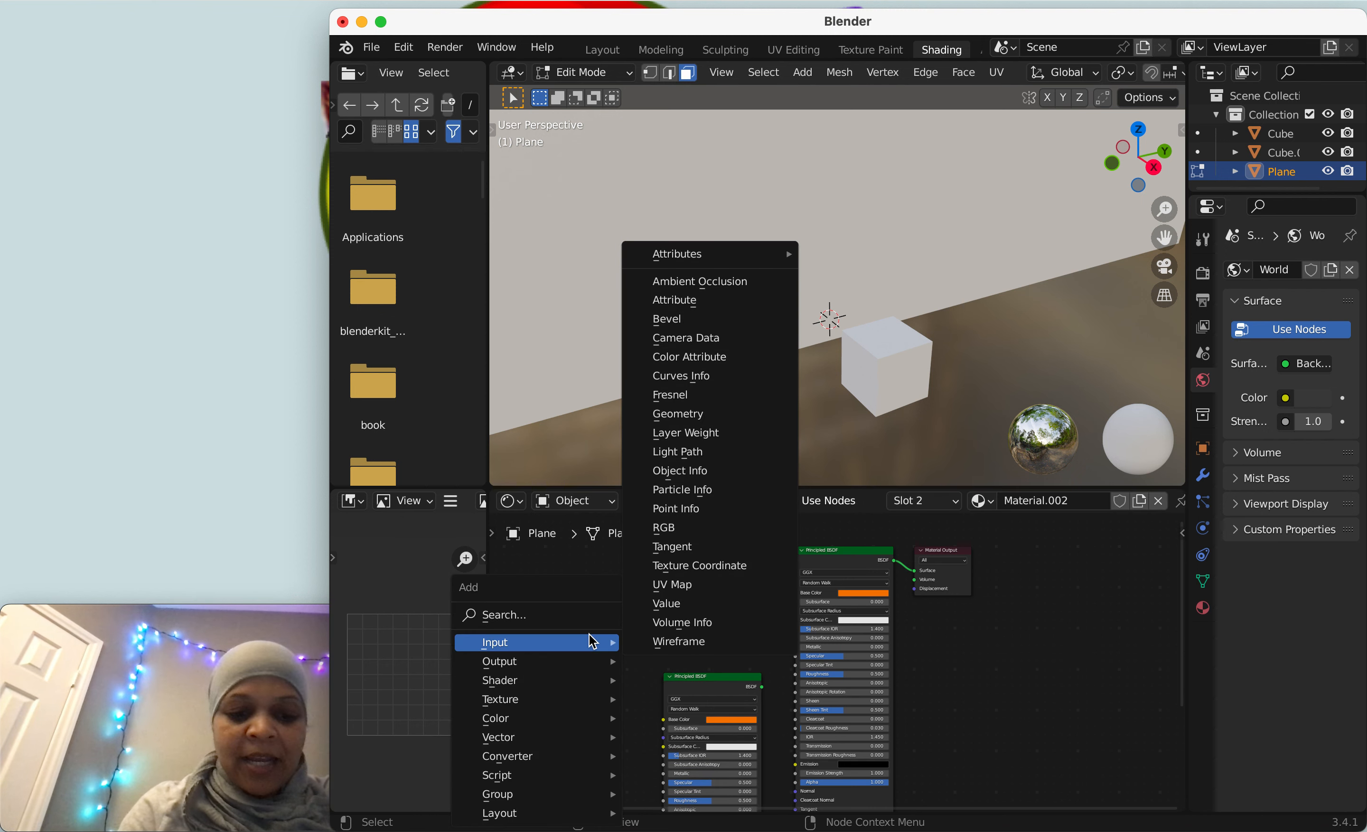
click(589, 614)
text(mis)
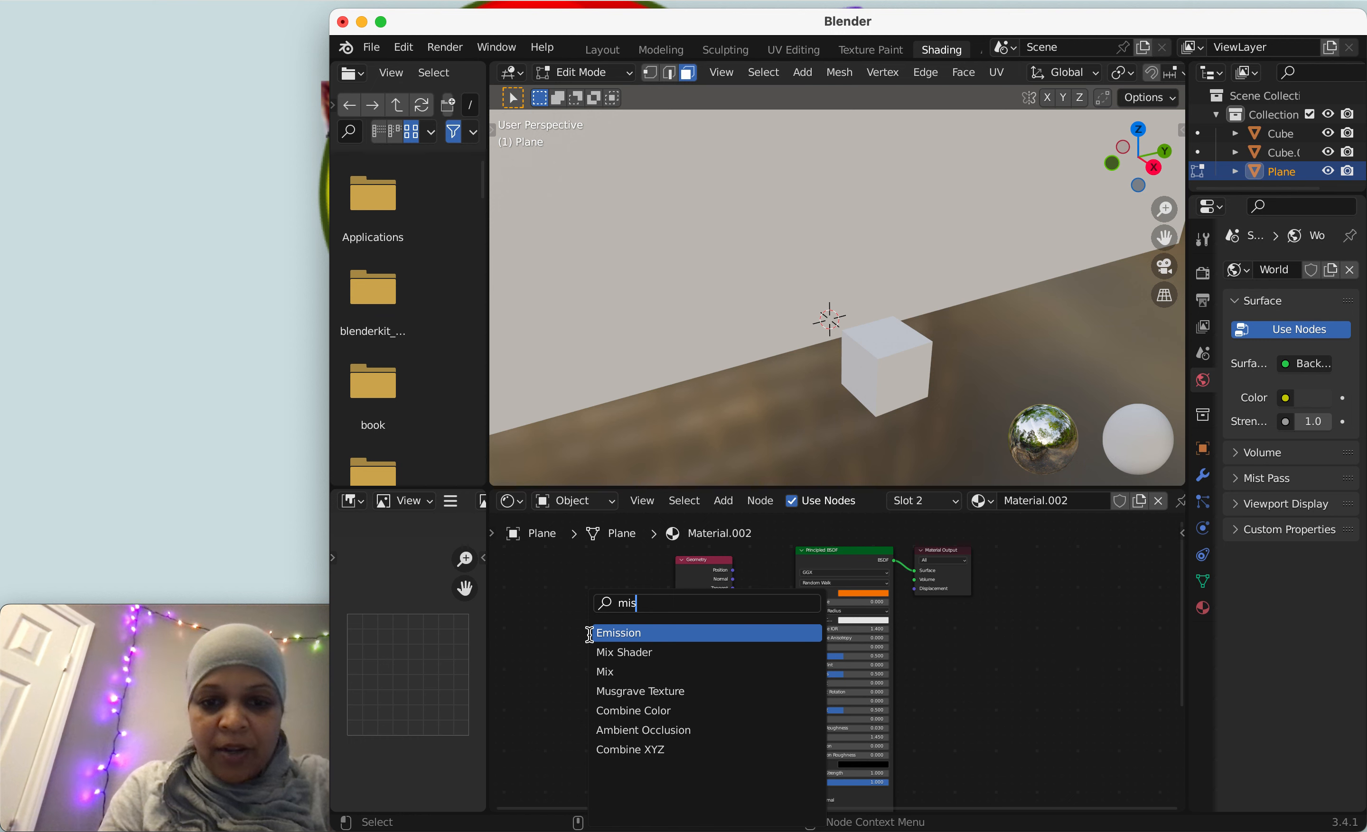
key(BackSpace)
text(x)
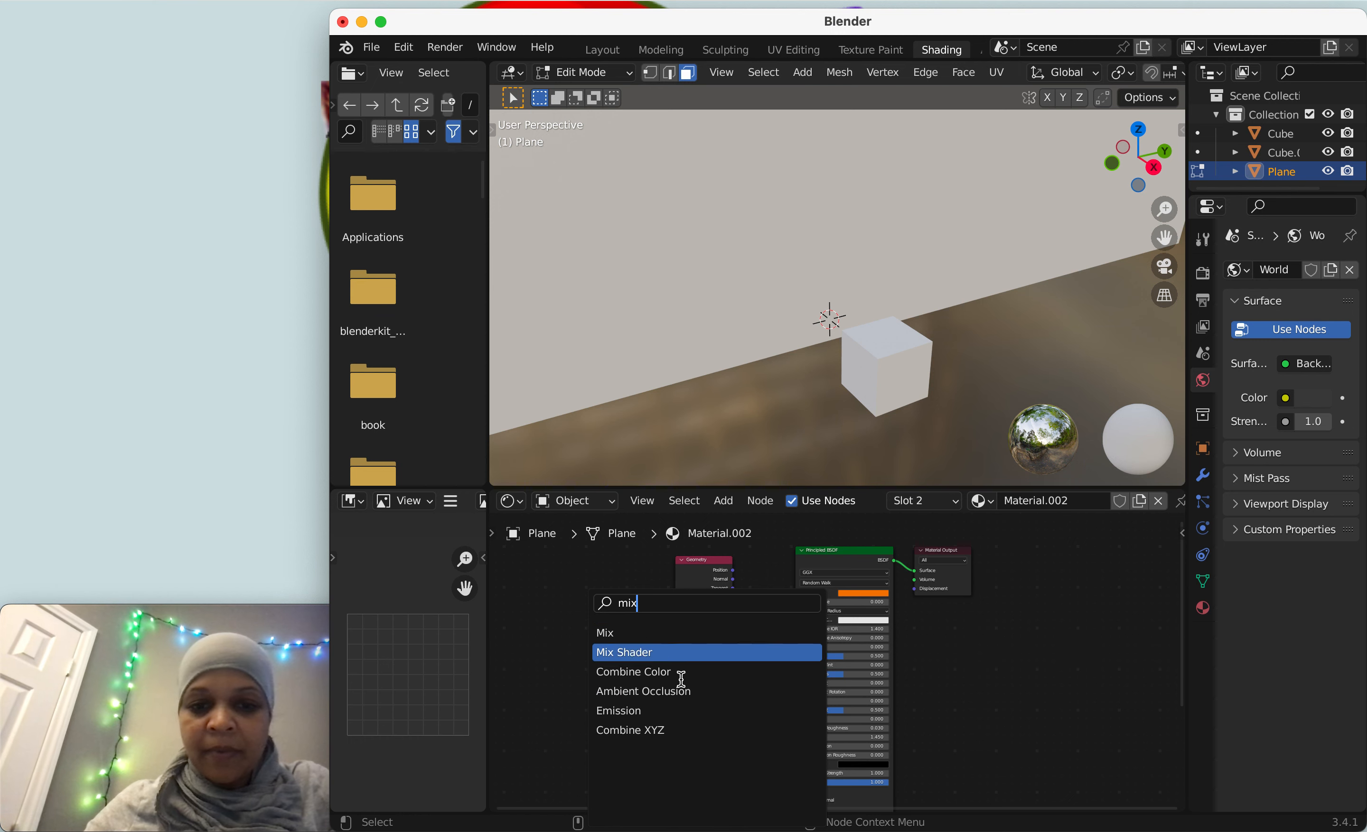
click(678, 654)
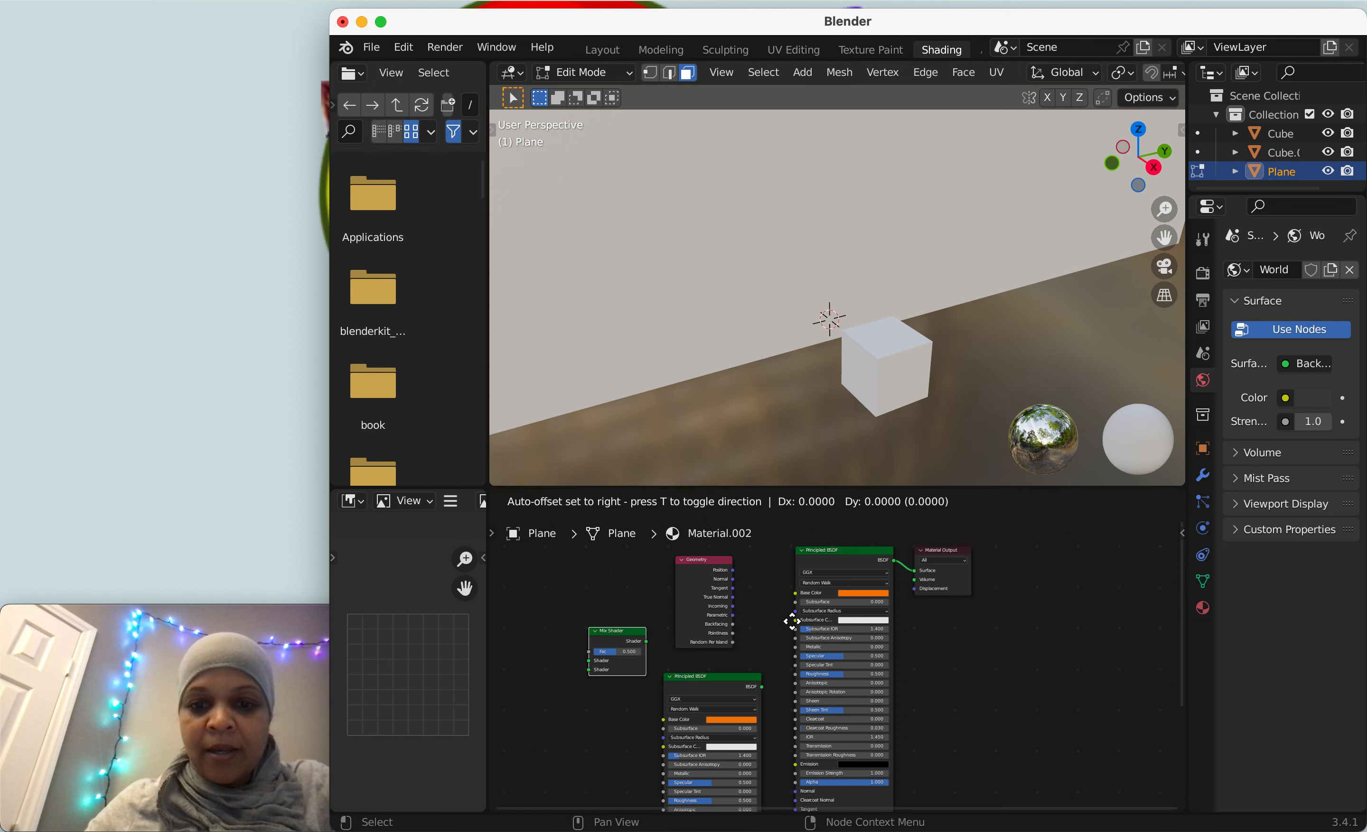
click(956, 581)
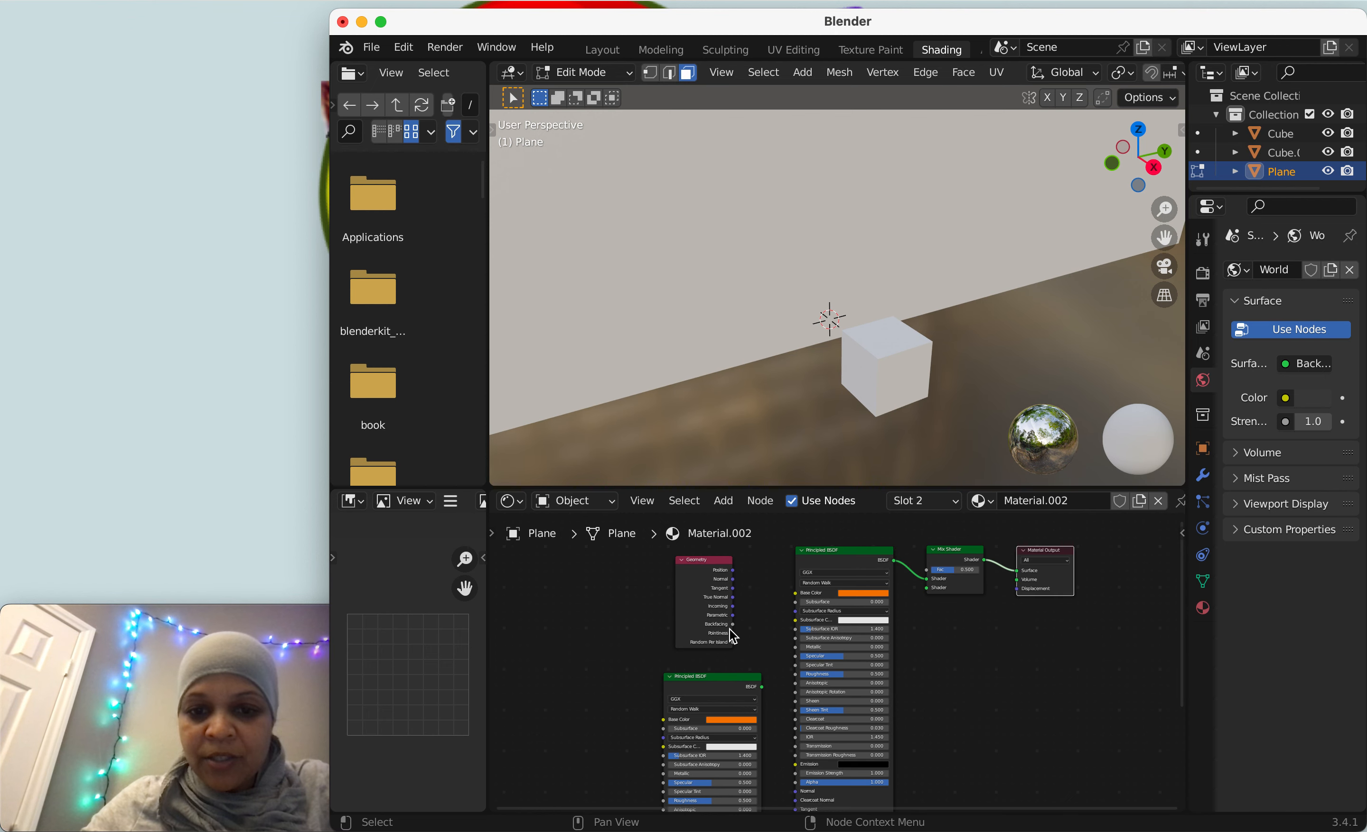
Step: Connect the Geometry node's Backfacing output to the Mix Shader's Fac input
drag(733, 625, 928, 763)
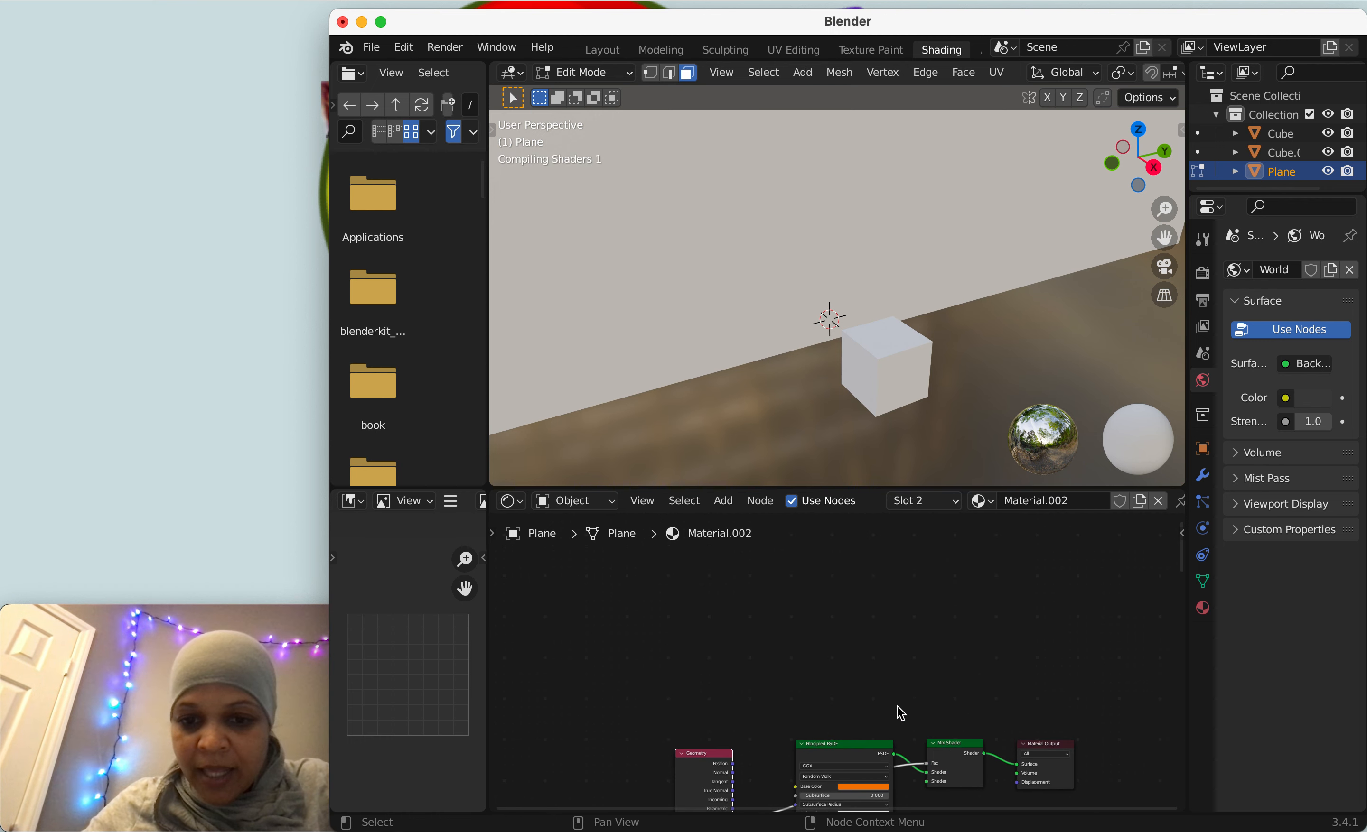
scroll(701, 670, up, 1)
right_click(655, 678)
click(802, 596)
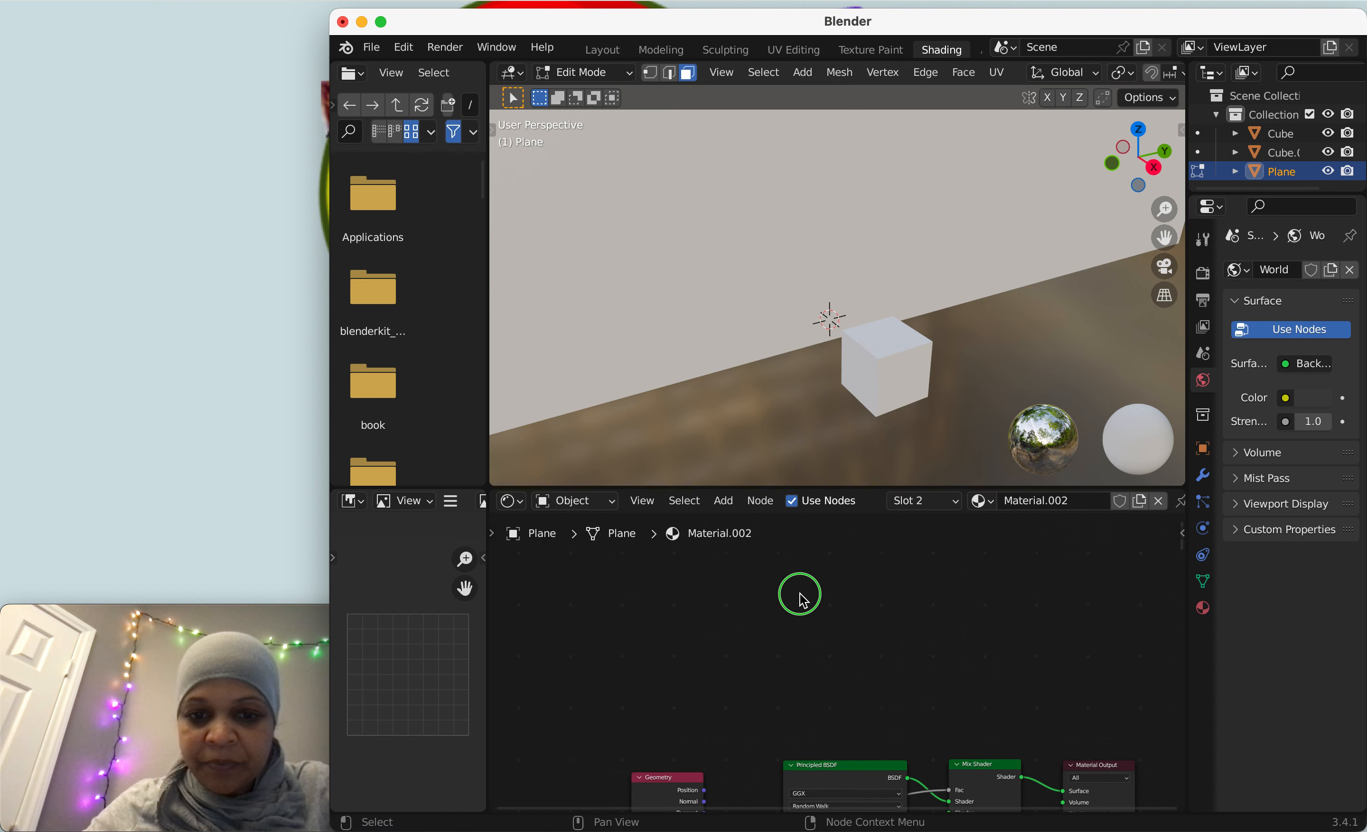
scroll(844, 684, down, 5)
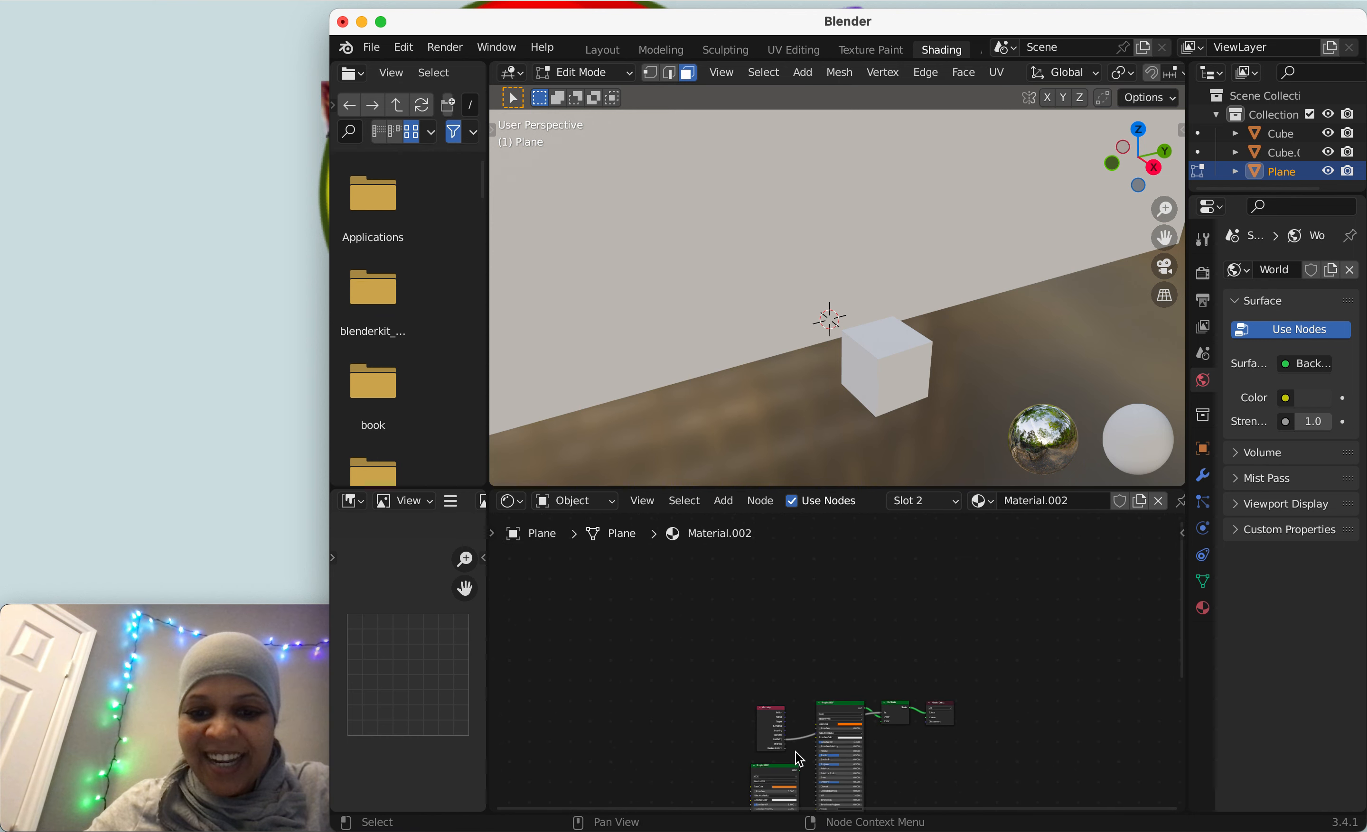
drag(675, 660, 932, 784)
right_click(768, 667)
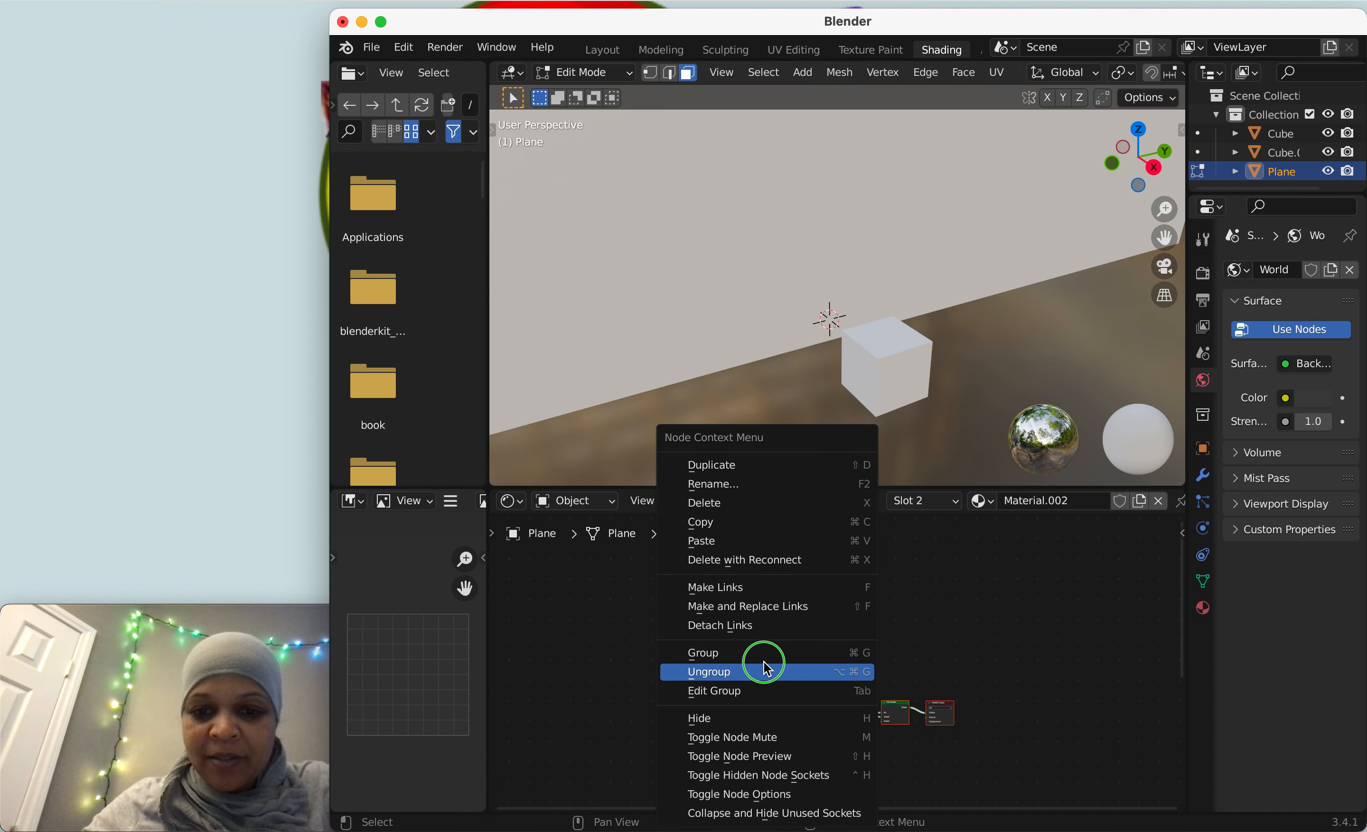
click(1008, 608)
right_click(856, 705)
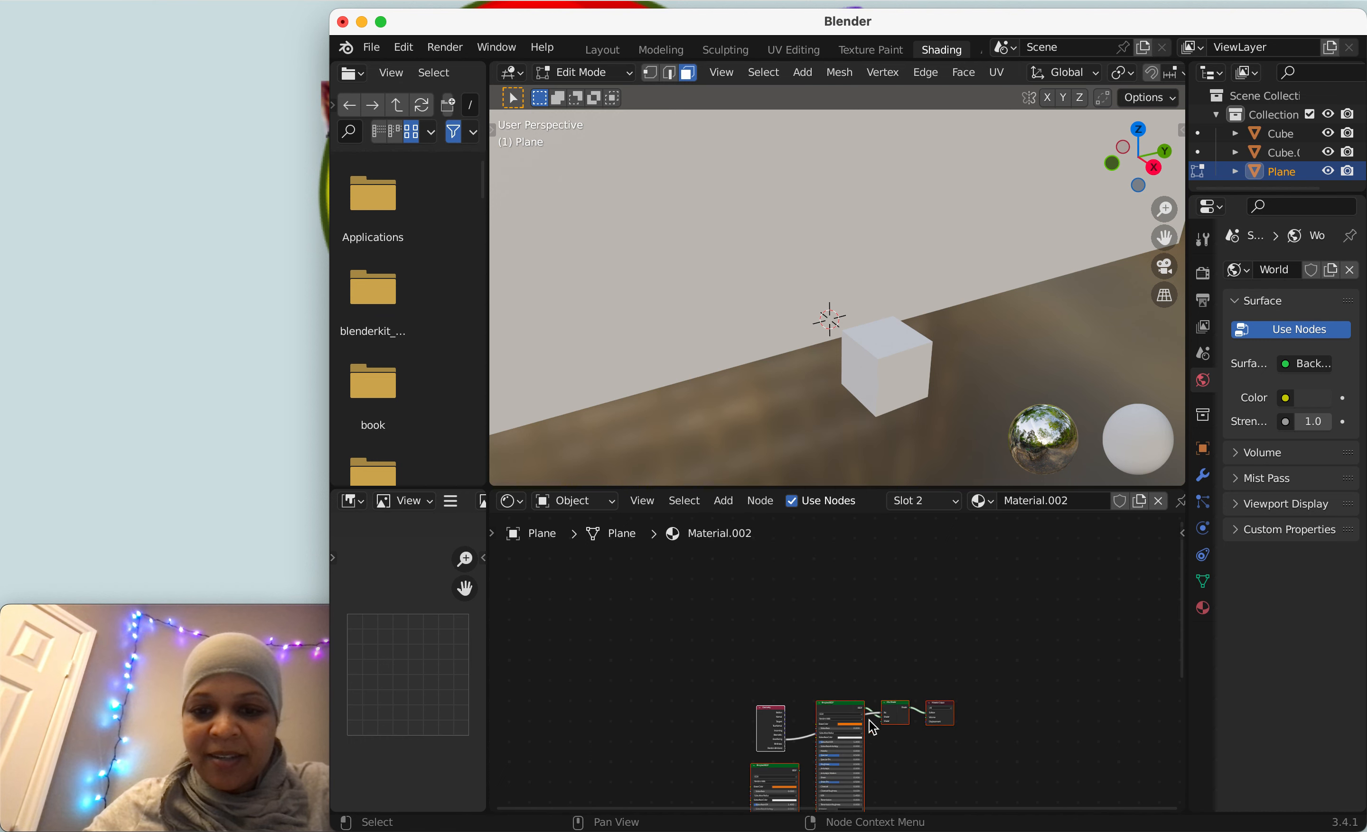
Step: Set the duplicated Principled BSDF's Base Color to light blue
scroll(936, 676, up, 3)
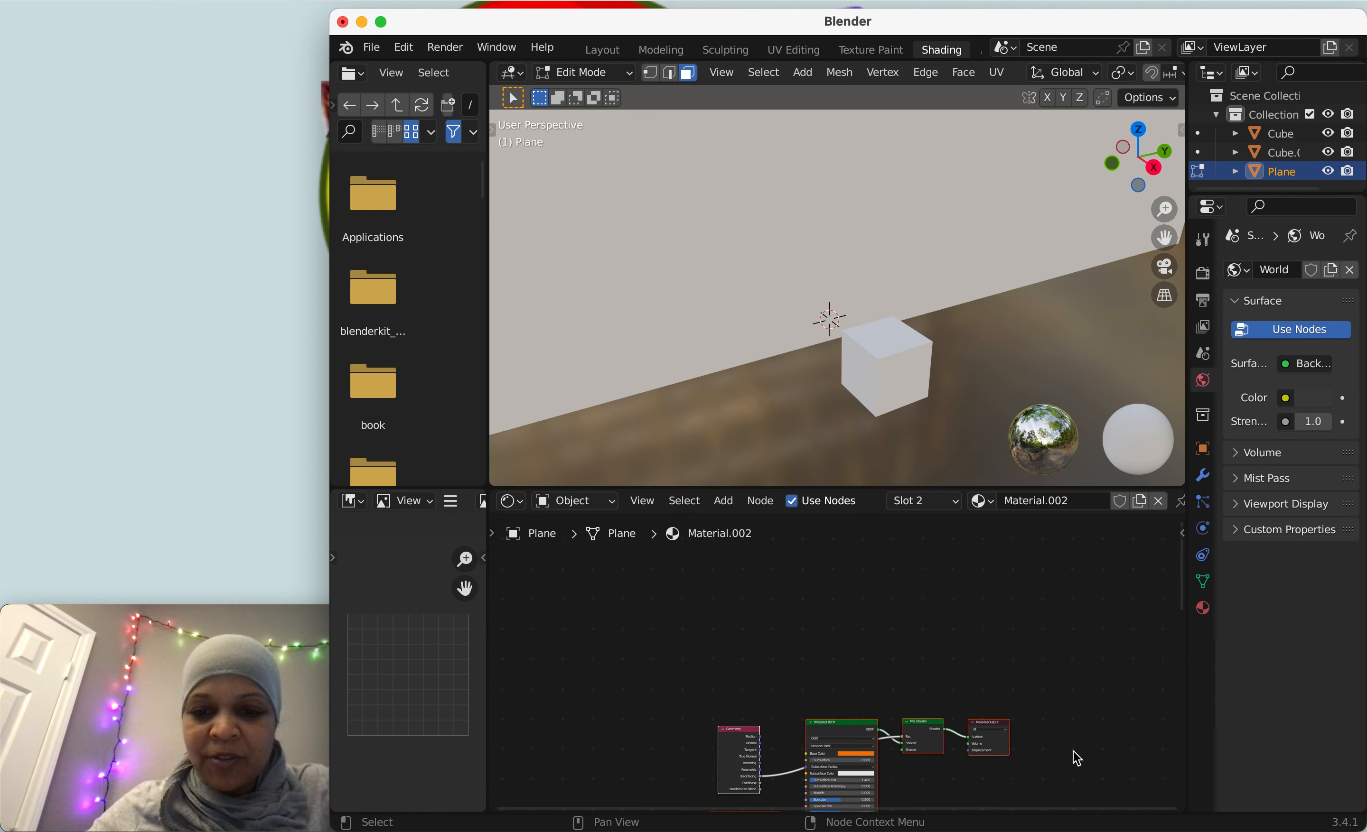
middle_drag(995, 640, 940, 599)
scroll(1060, 631, up, 4)
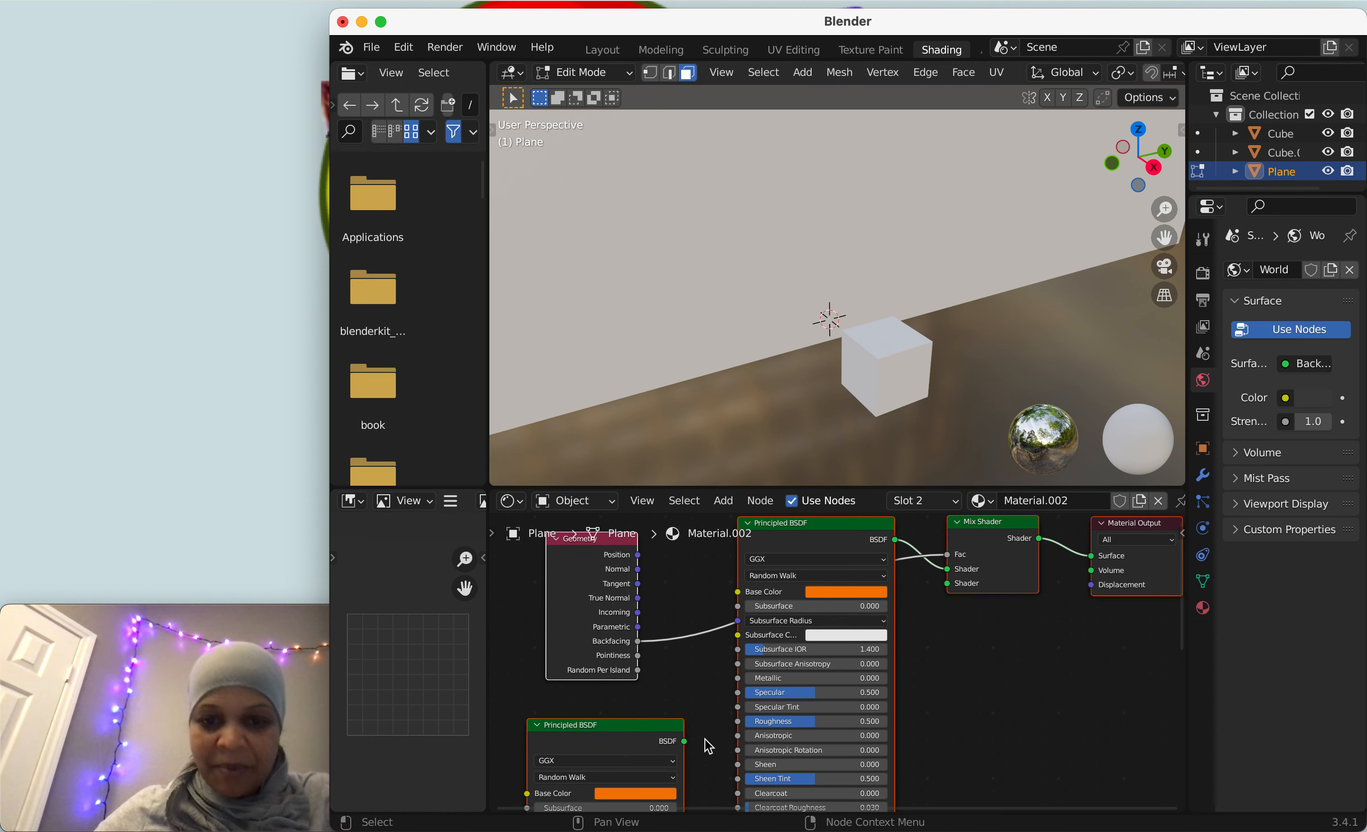
click(643, 795)
drag(652, 665, 665, 632)
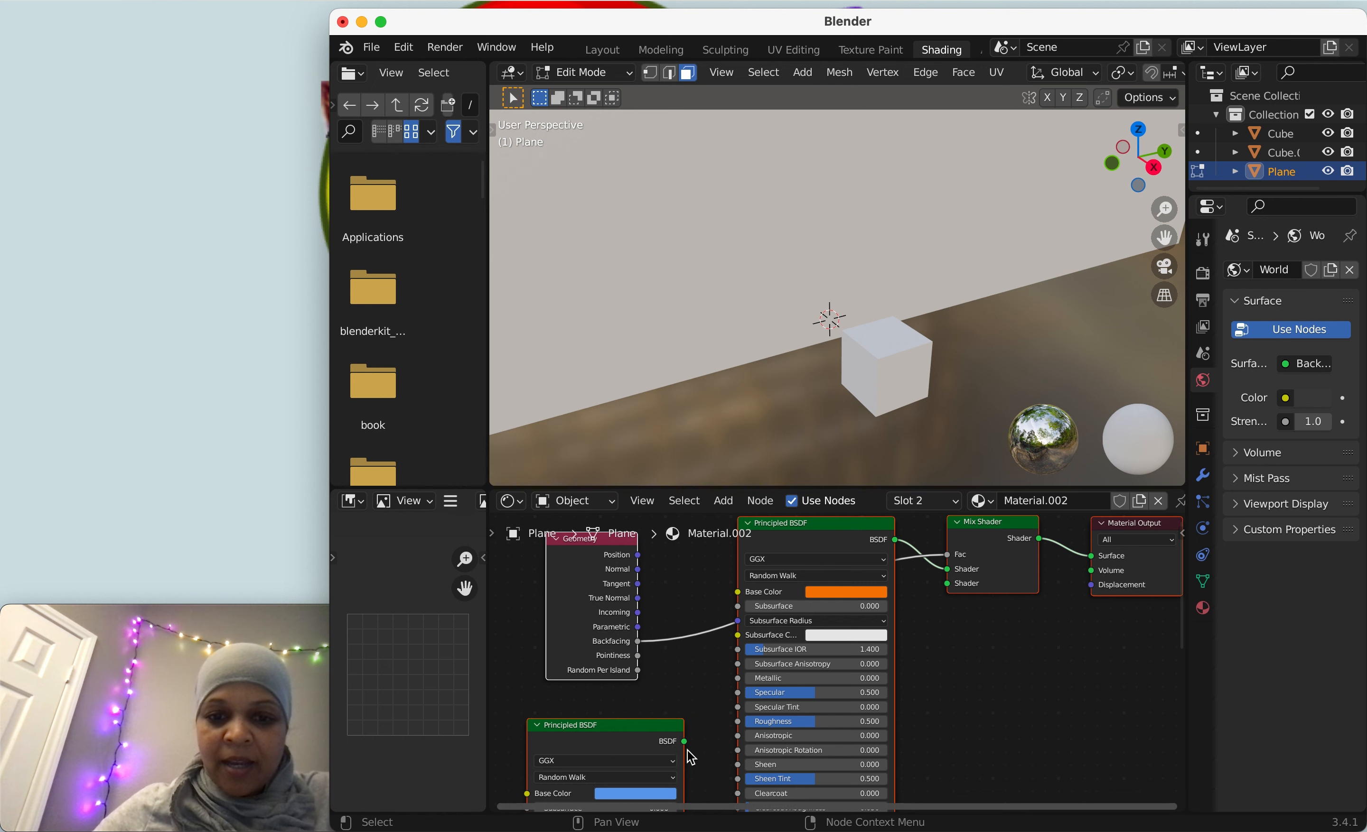
Step: Connect the blue Principled BSDF's output to the Mix Shader's second Shader input
drag(684, 741, 985, 570)
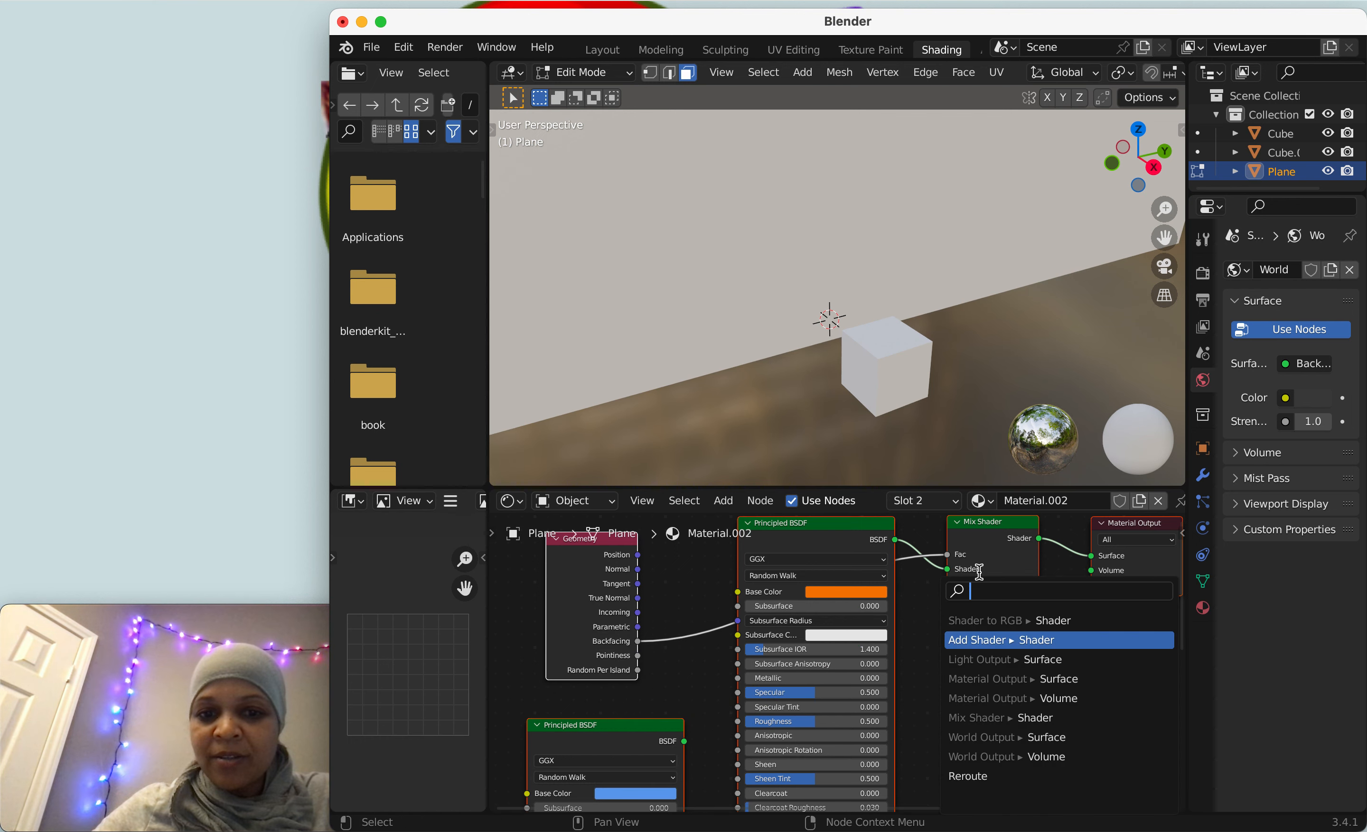
click(916, 607)
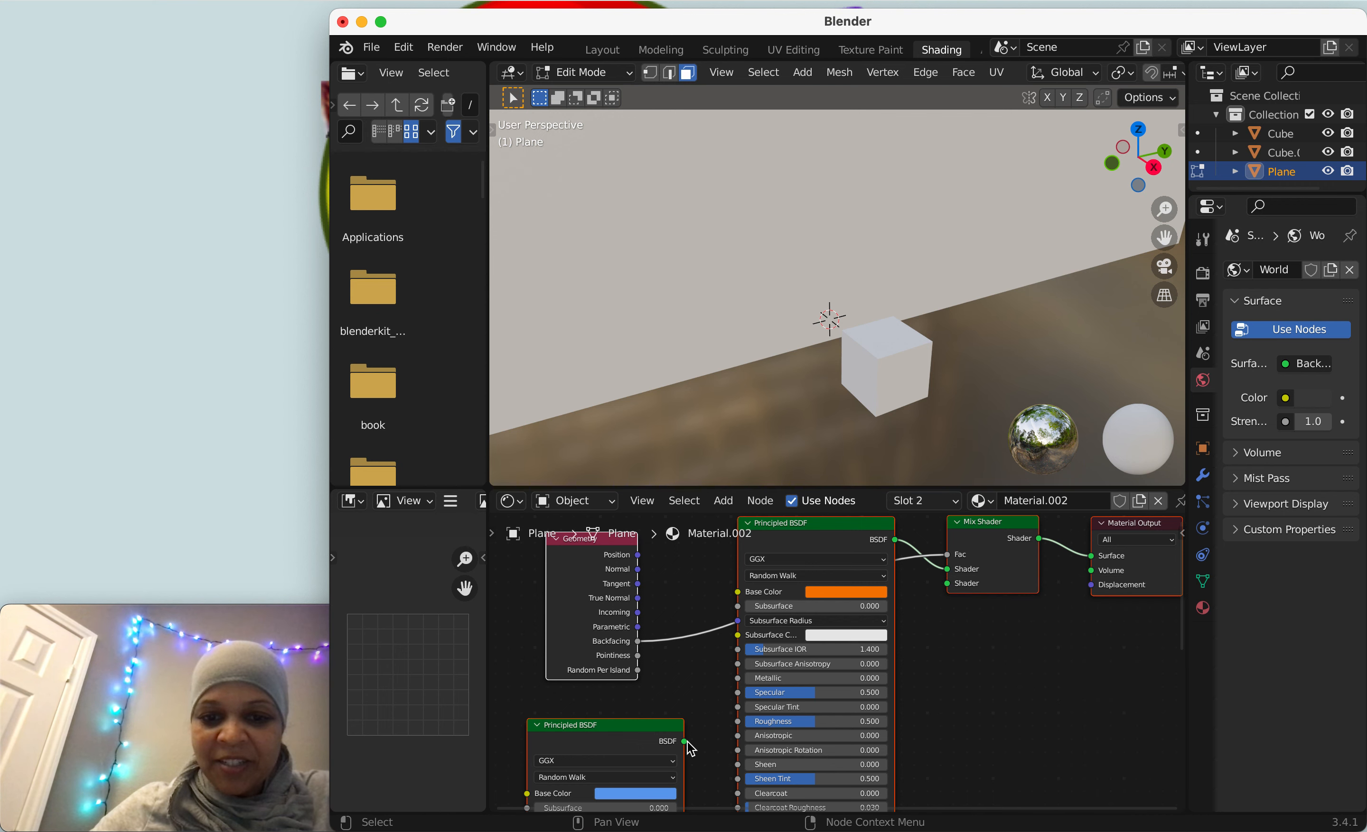
drag(686, 743, 947, 586)
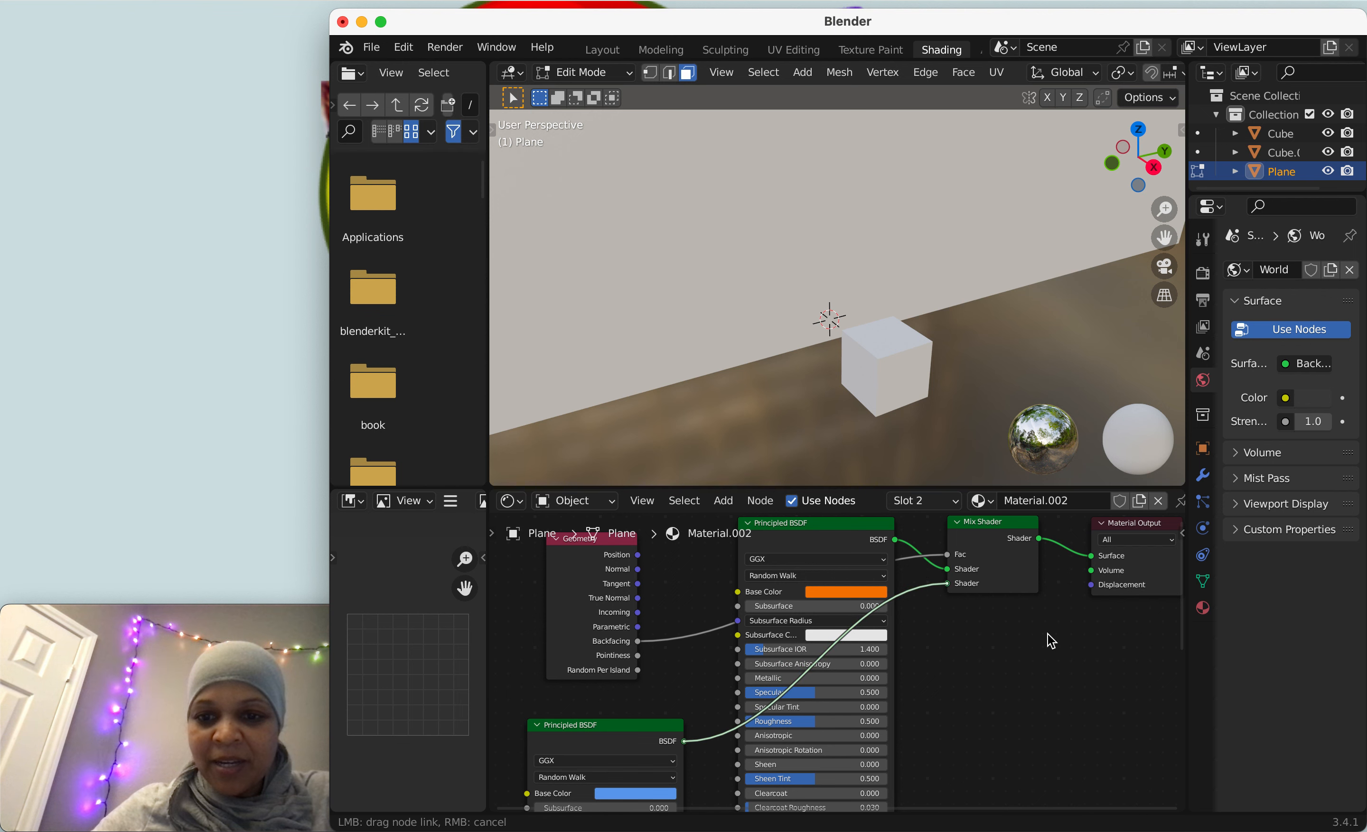
drag(1051, 641, 1054, 645)
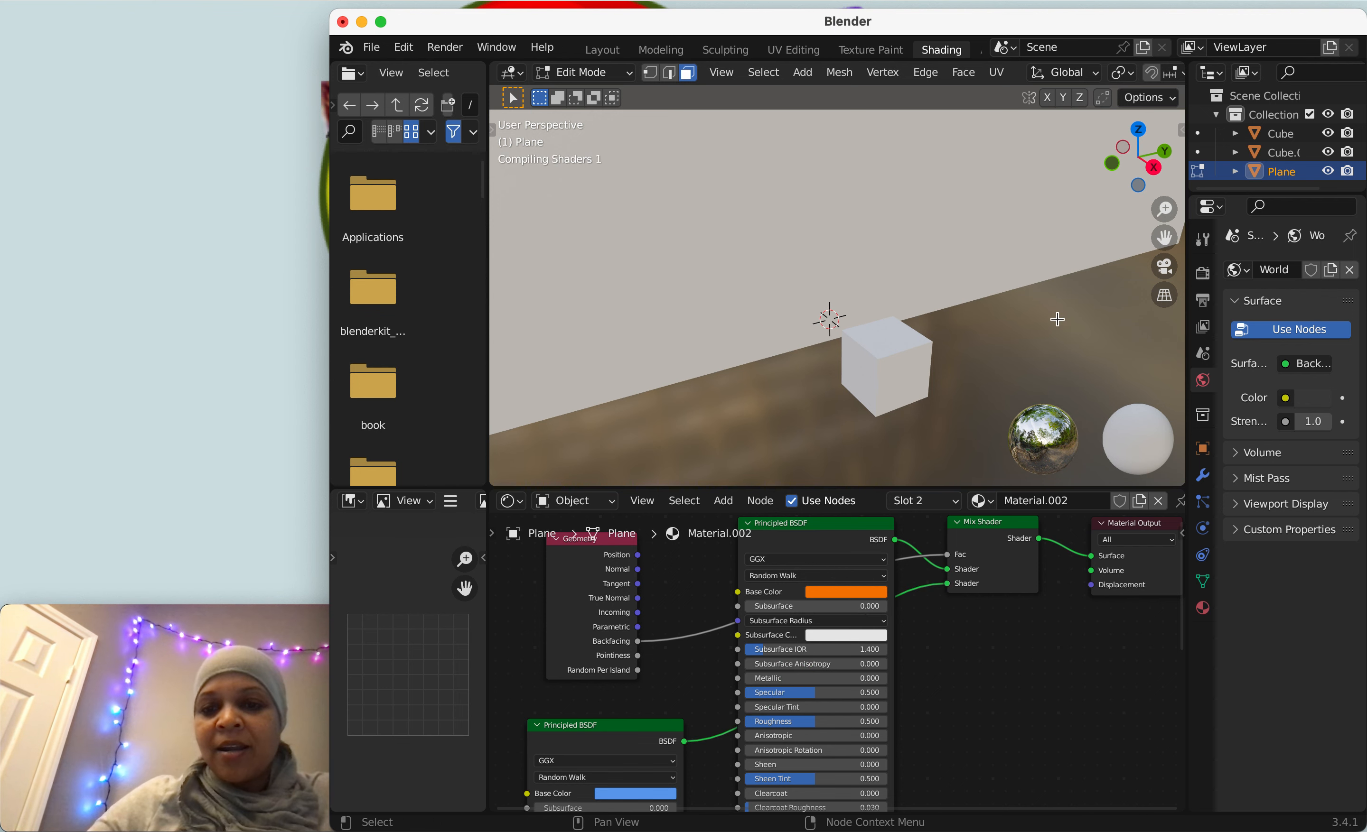
Step: Examine both sides of the plane in the viewport to check the front and back face colors
scroll(1057, 319, down, 12)
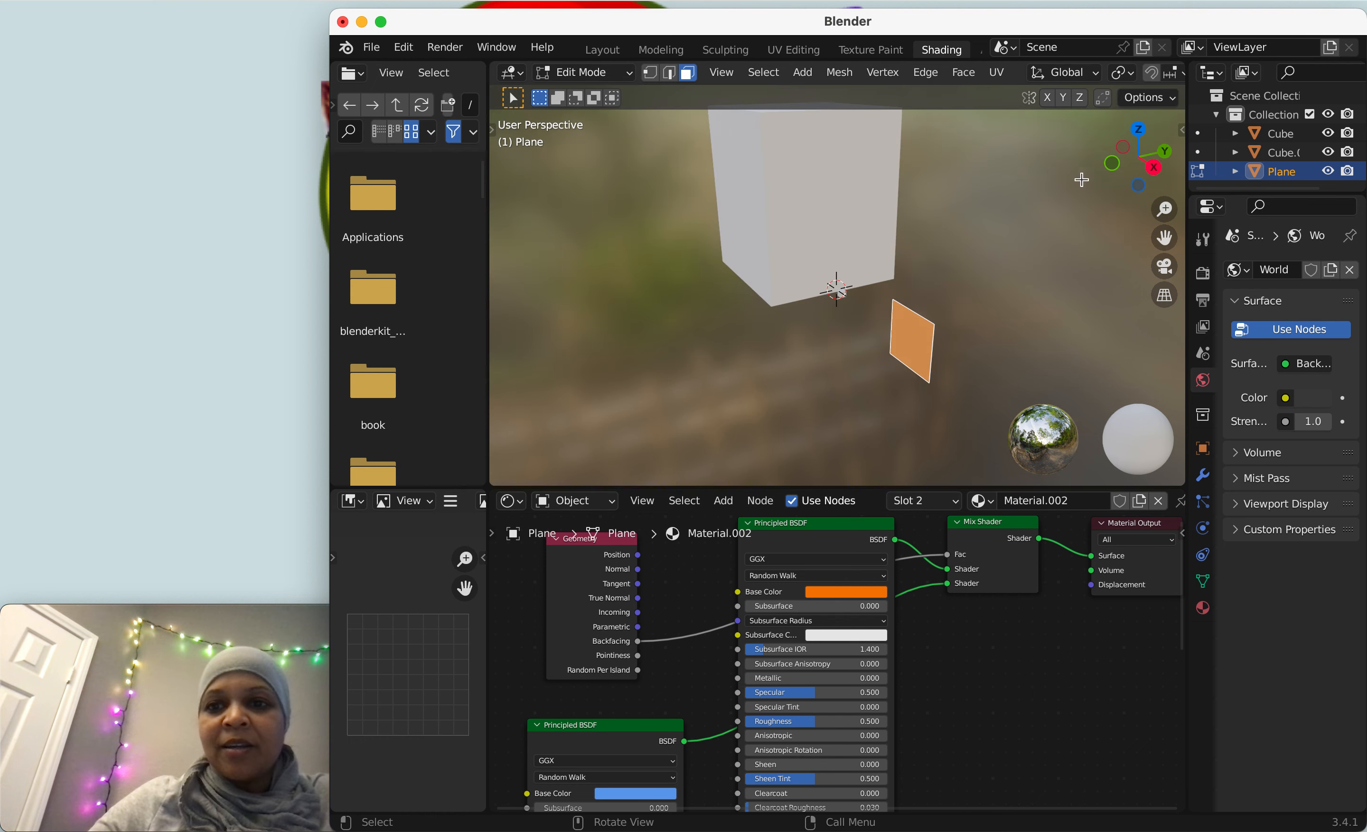
middle_drag(965, 170, 1016, 189)
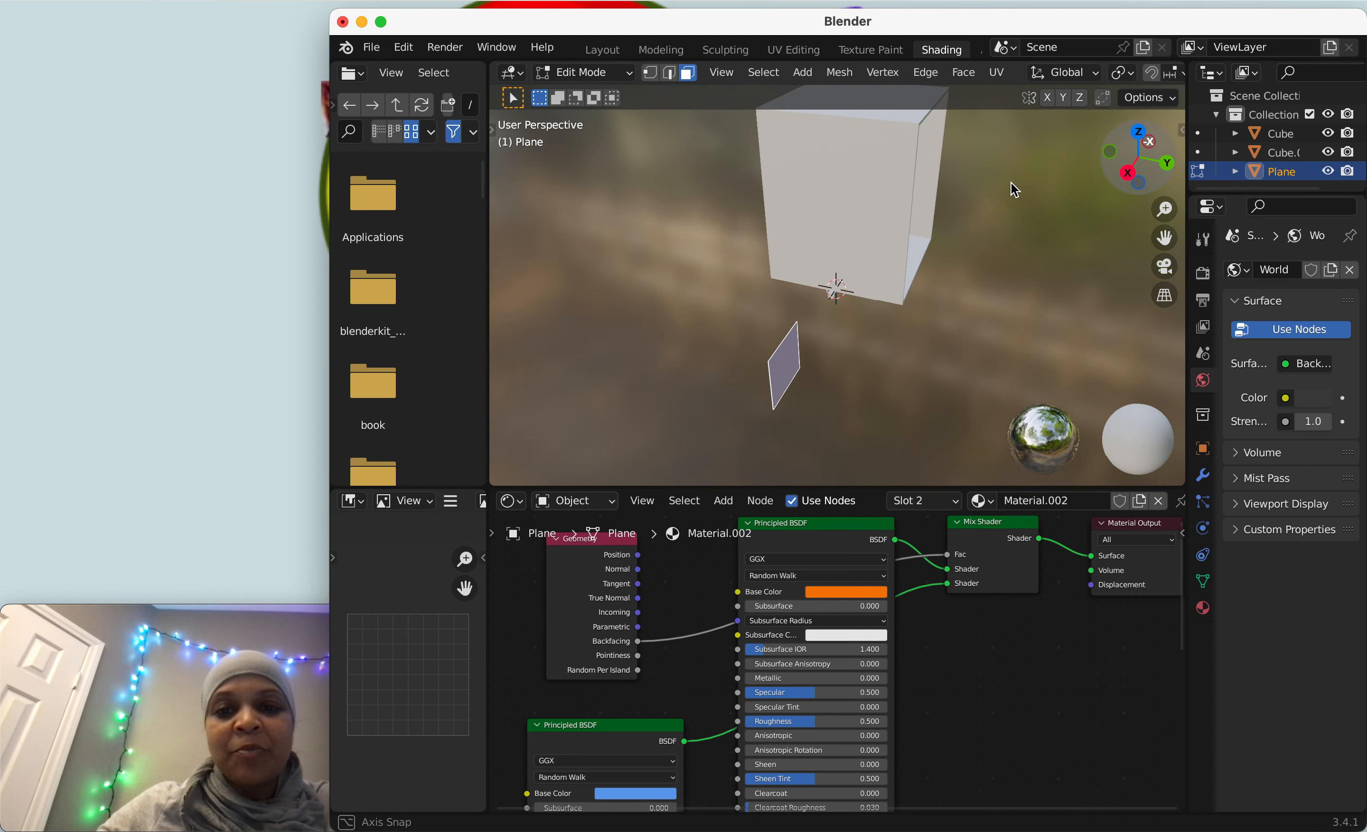
drag(1011, 183, 1016, 192)
scroll(949, 305, up, 3)
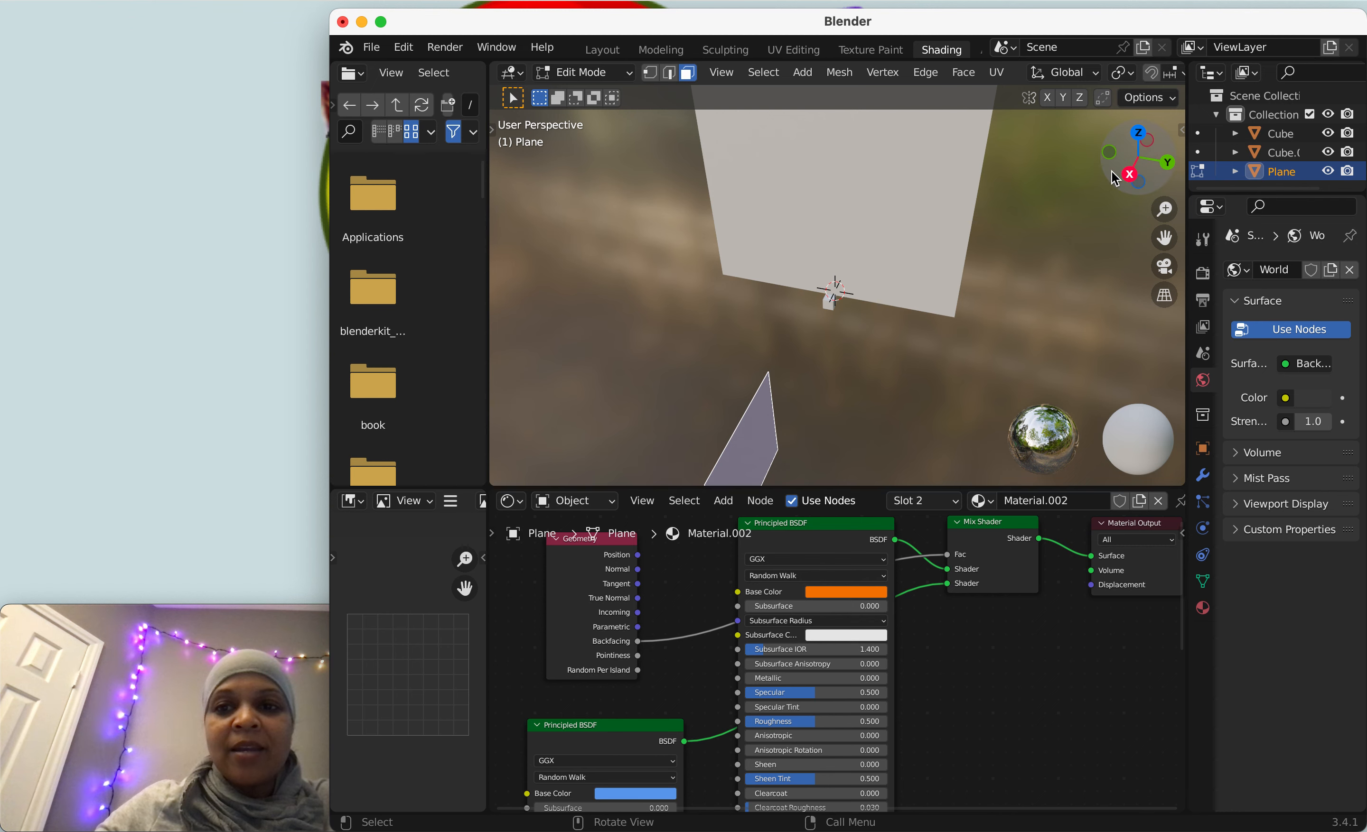
drag(1112, 179, 1146, 142)
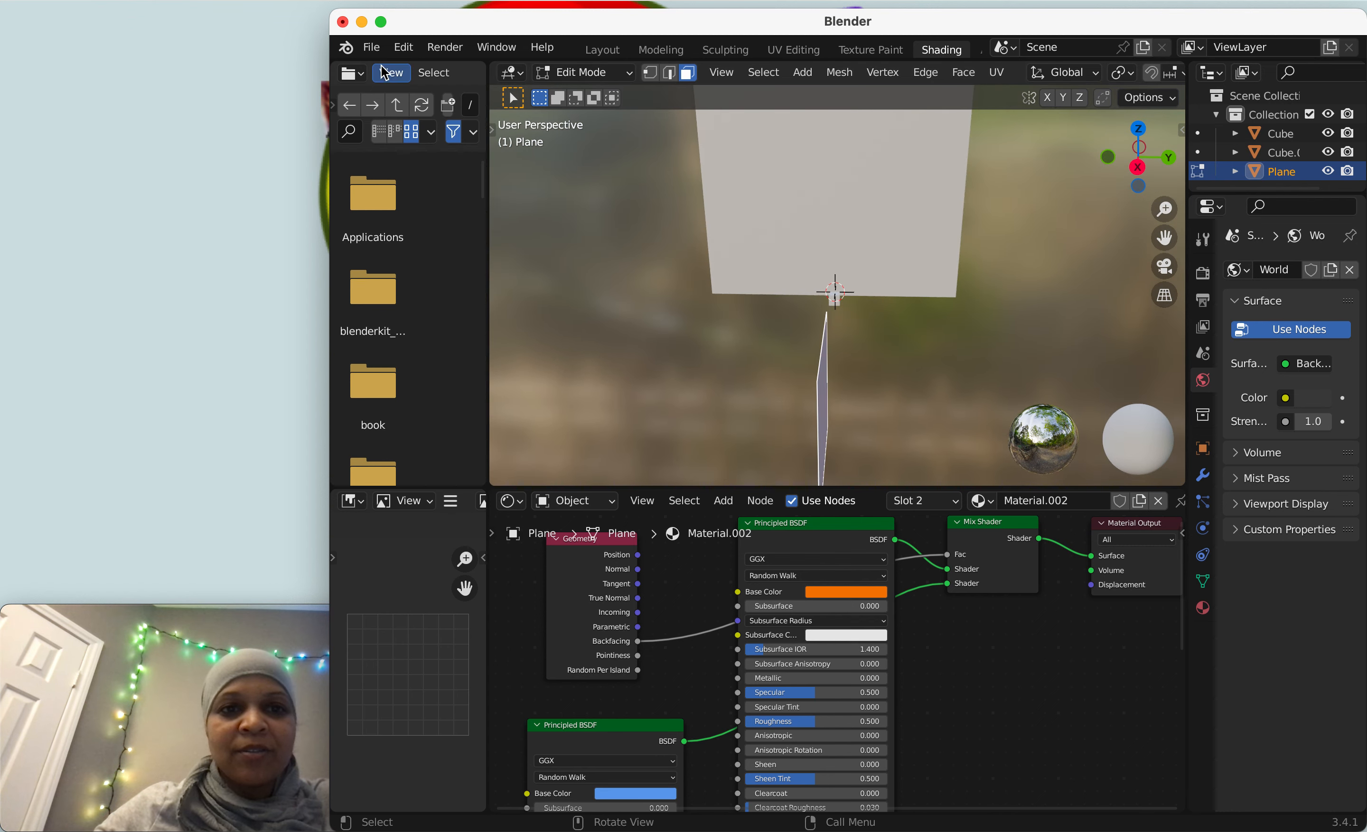
Step: Look over the available export file formats and inspect the plane's back side again
click(371, 47)
mouse_move(426, 323)
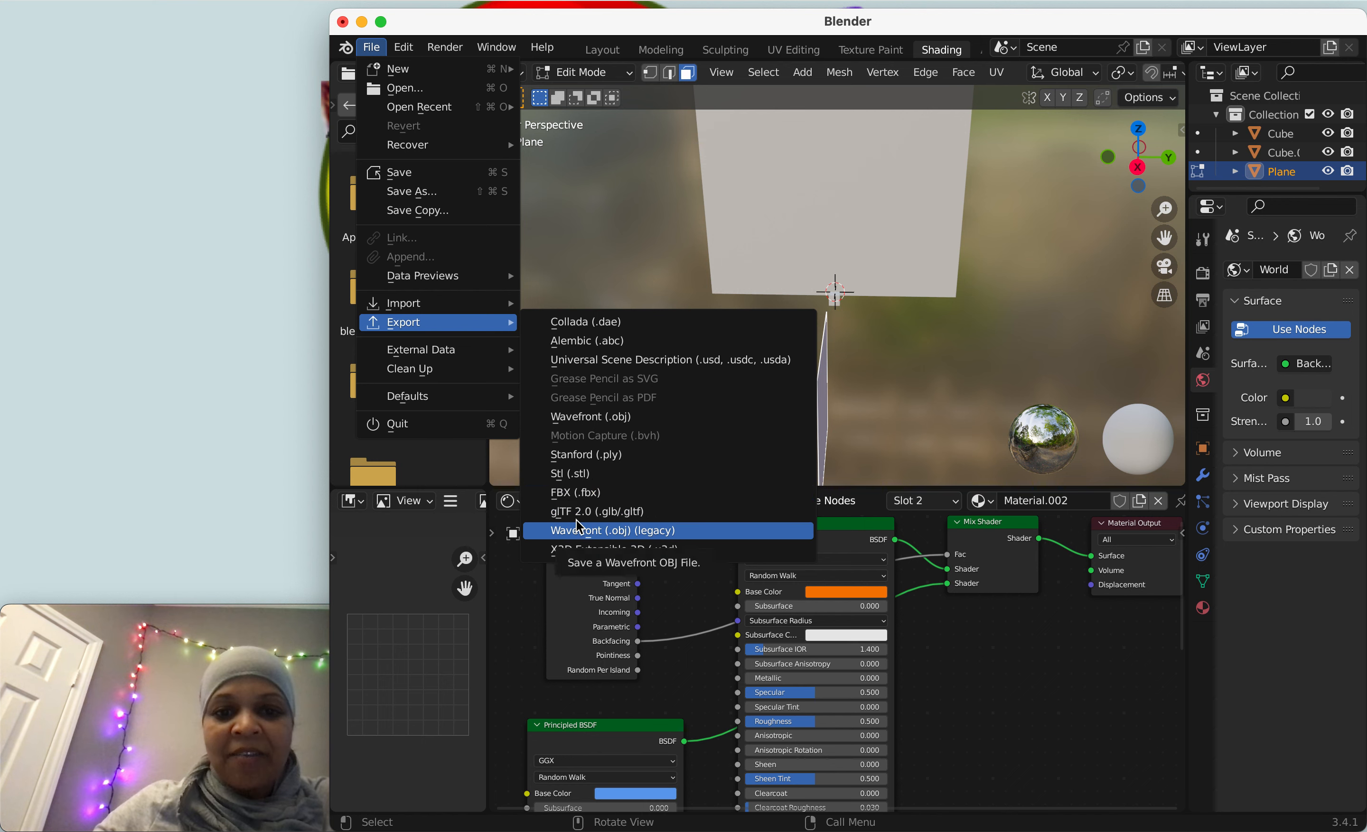
drag(1141, 147, 831, 209)
scroll(728, 183, up, 2)
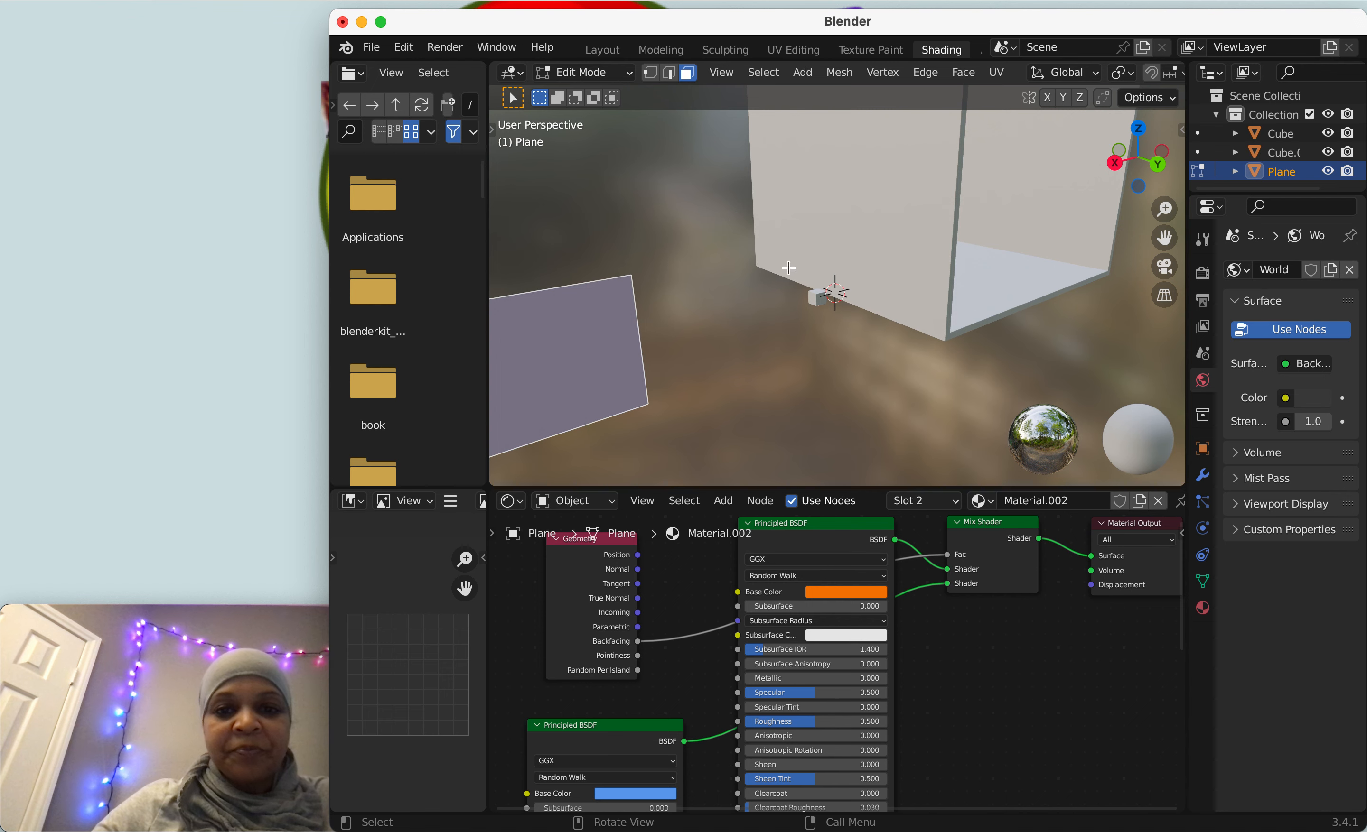
scroll(648, 335, down, 2)
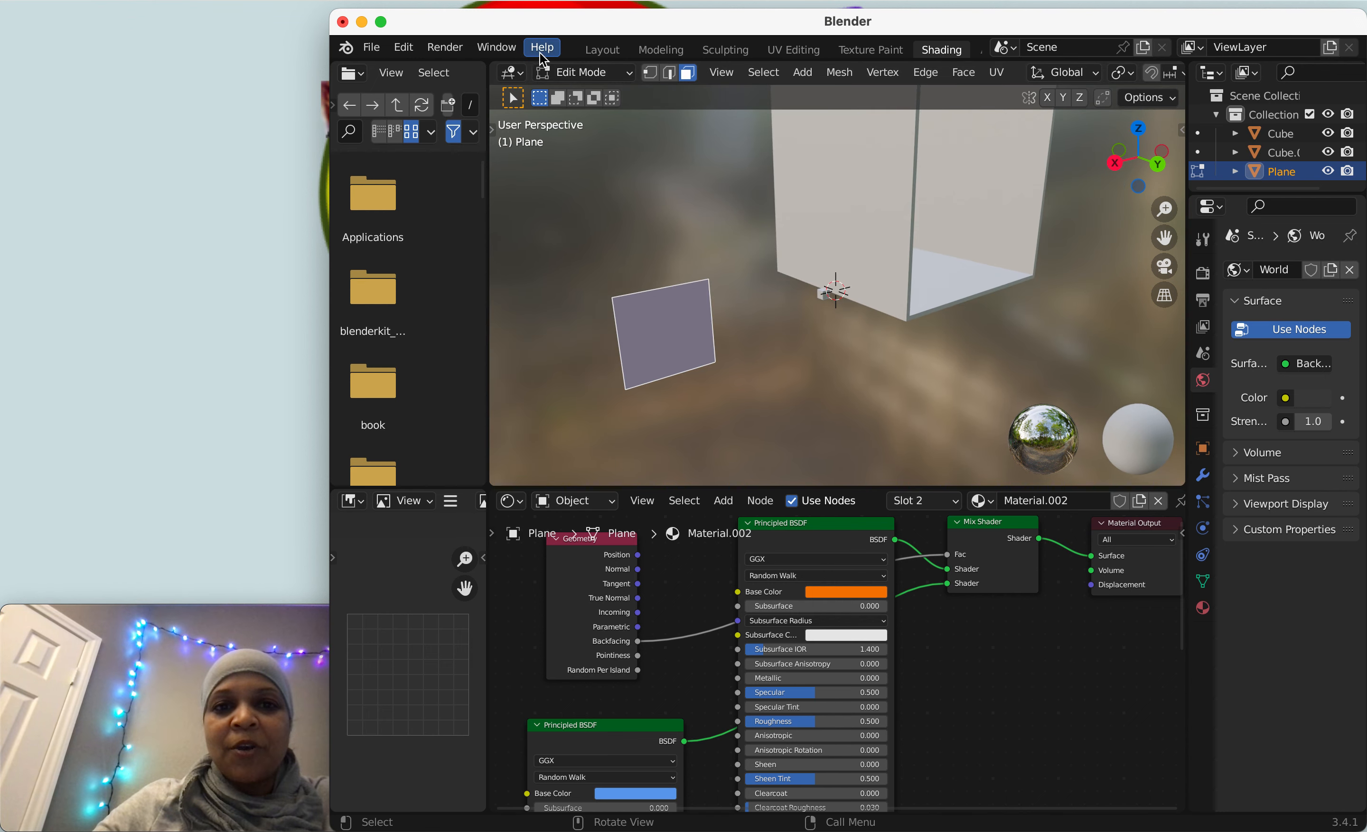
Step: Switch to the Layout workspace and deselect the plane's face
click(603, 50)
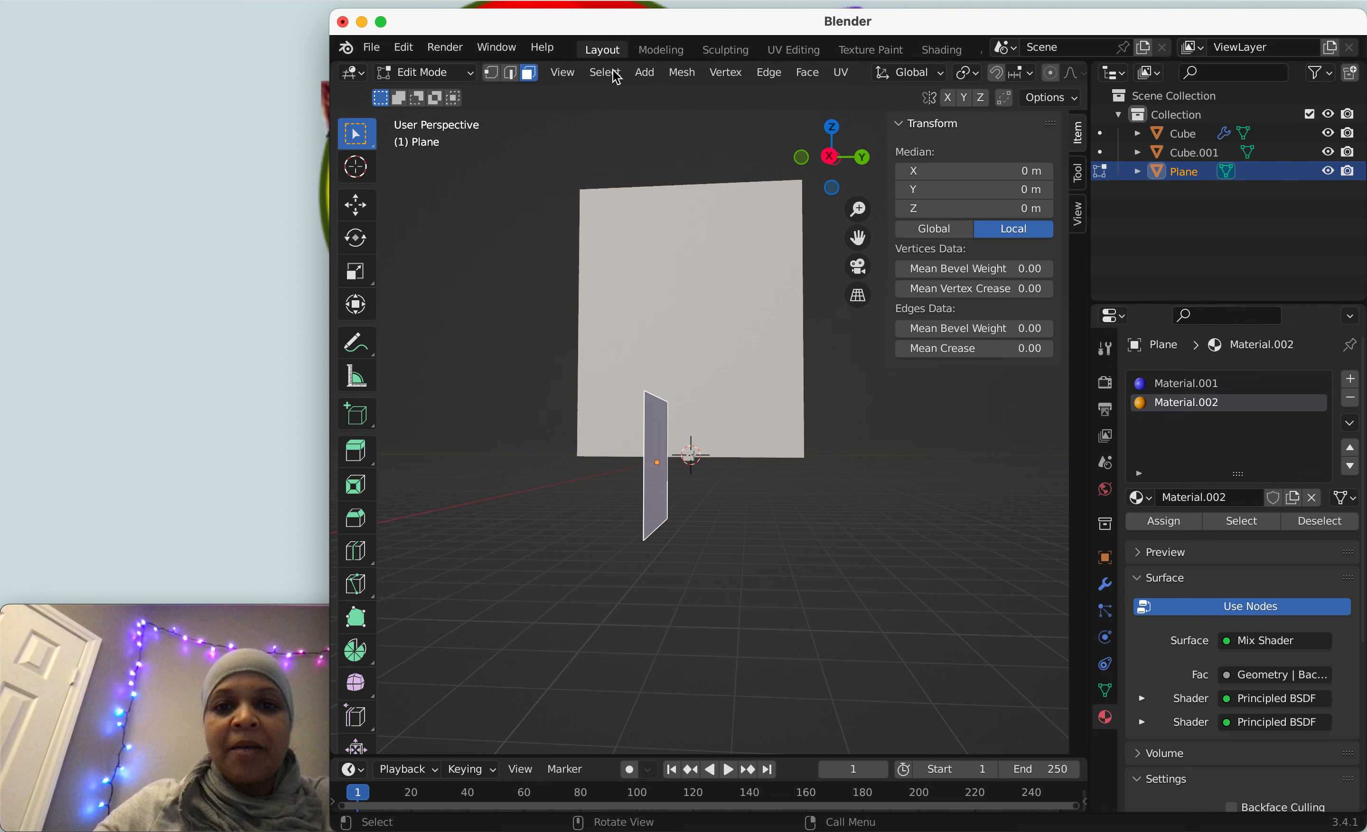
click(642, 468)
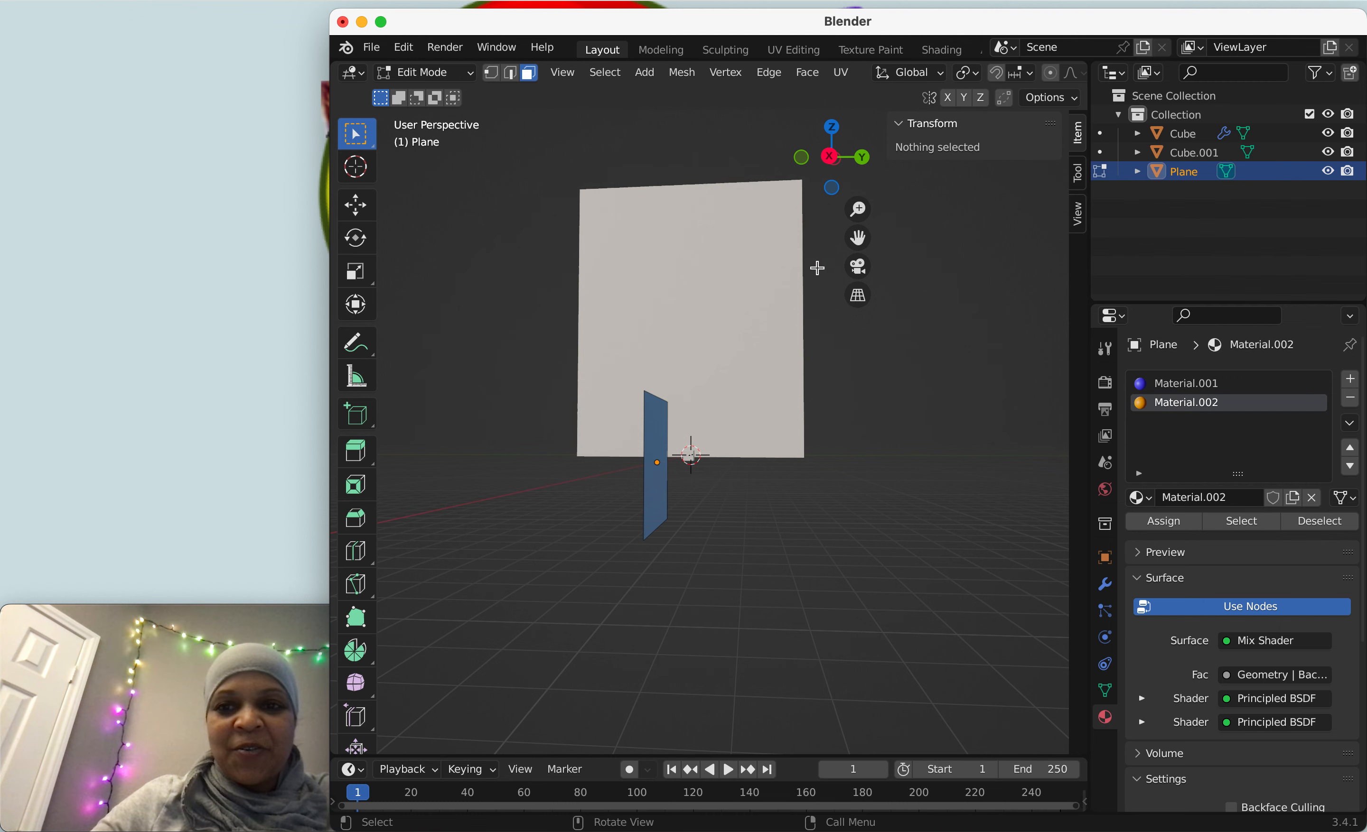
key(shift+h)
drag(833, 158, 652, 303)
scroll(652, 303, up, 3)
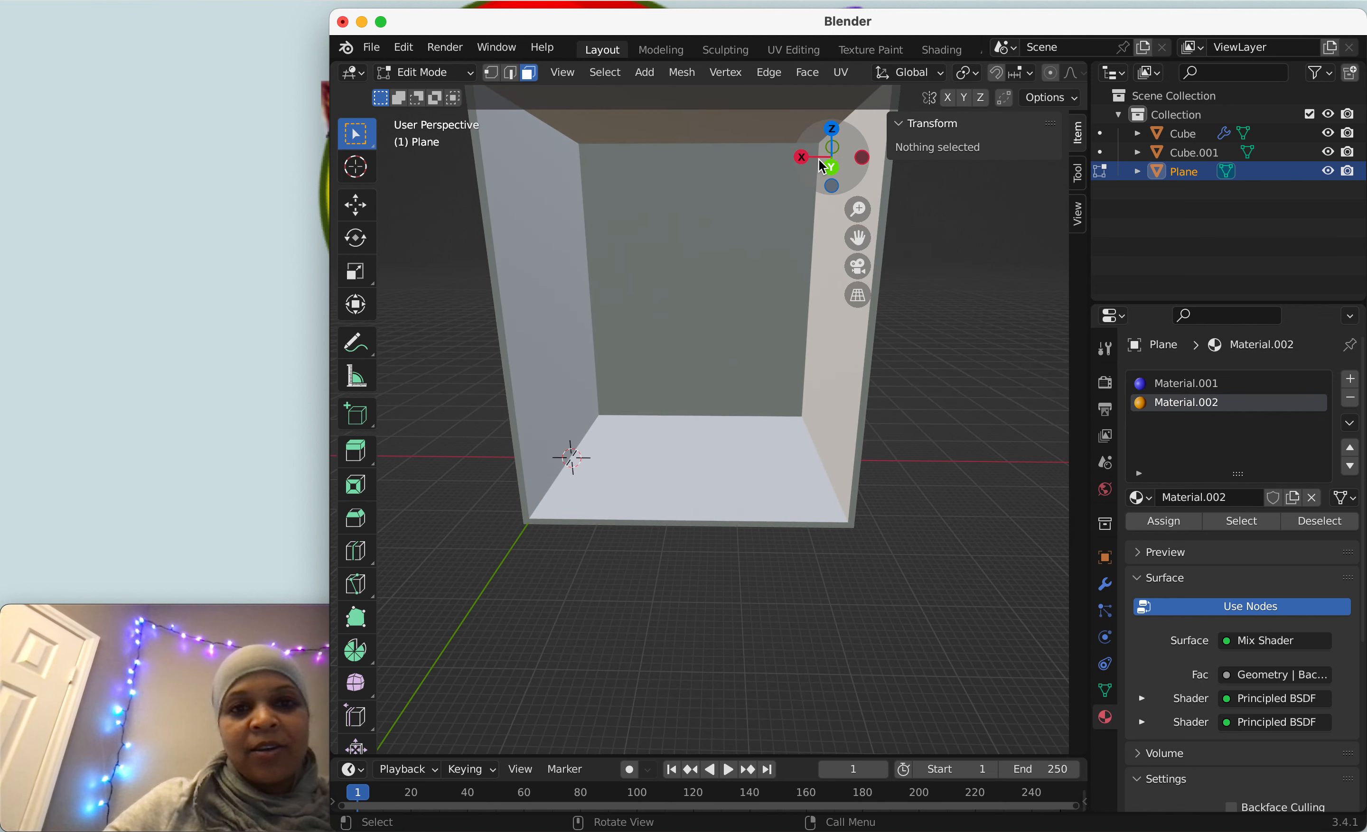
Step: Leave Edit Mode on the plane, select the large open box (Cube), and enter Edit Mode on it
drag(832, 157, 874, 197)
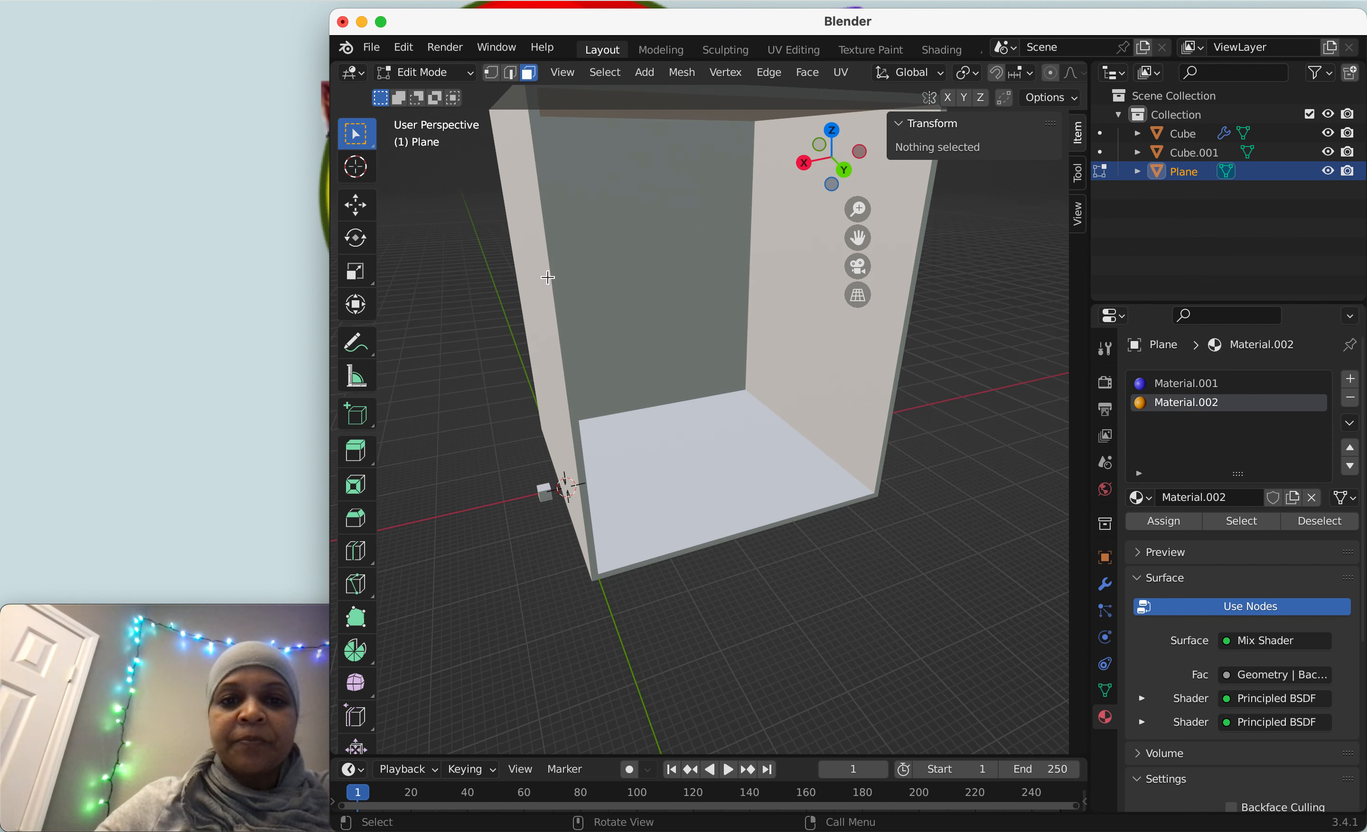
drag(817, 165, 915, 177)
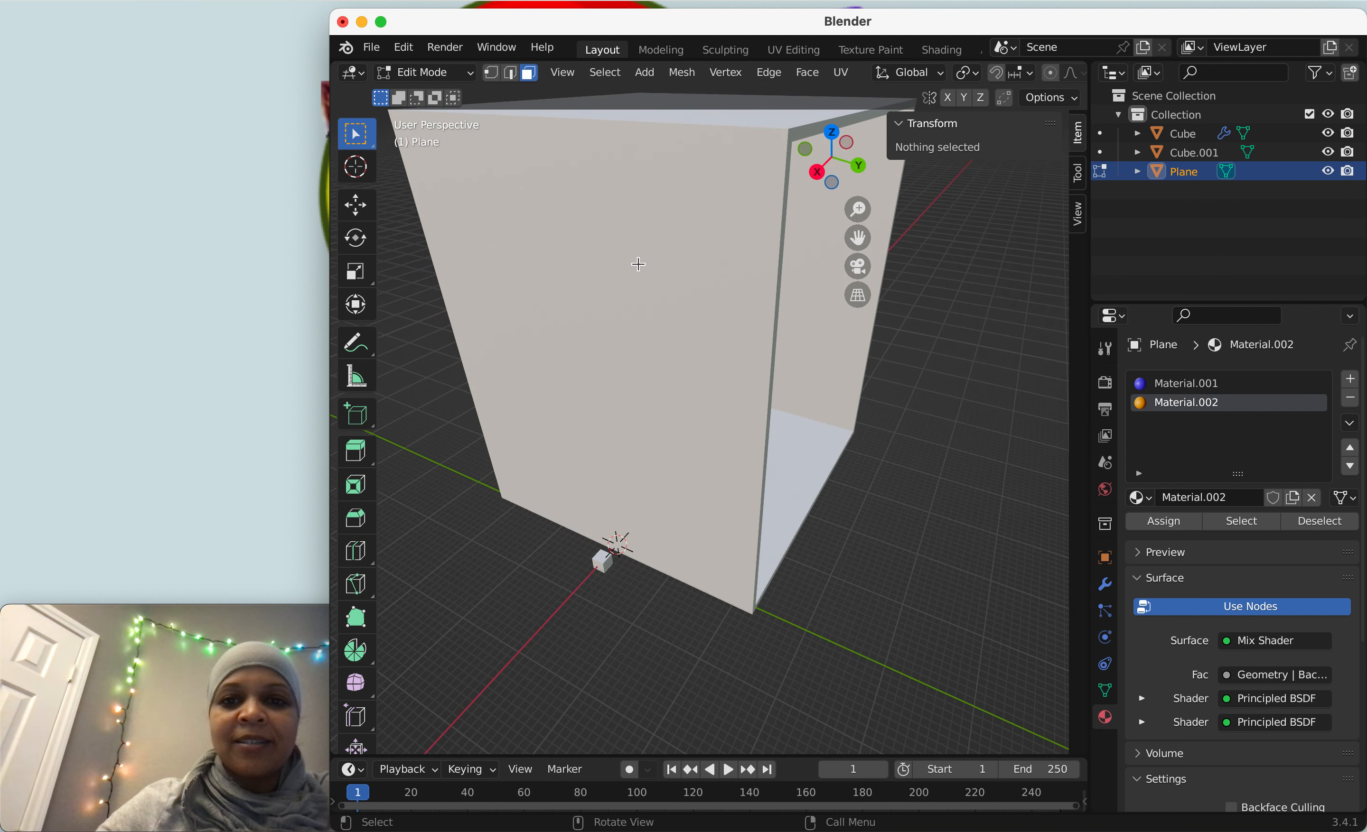
scroll(705, 310, up, 3)
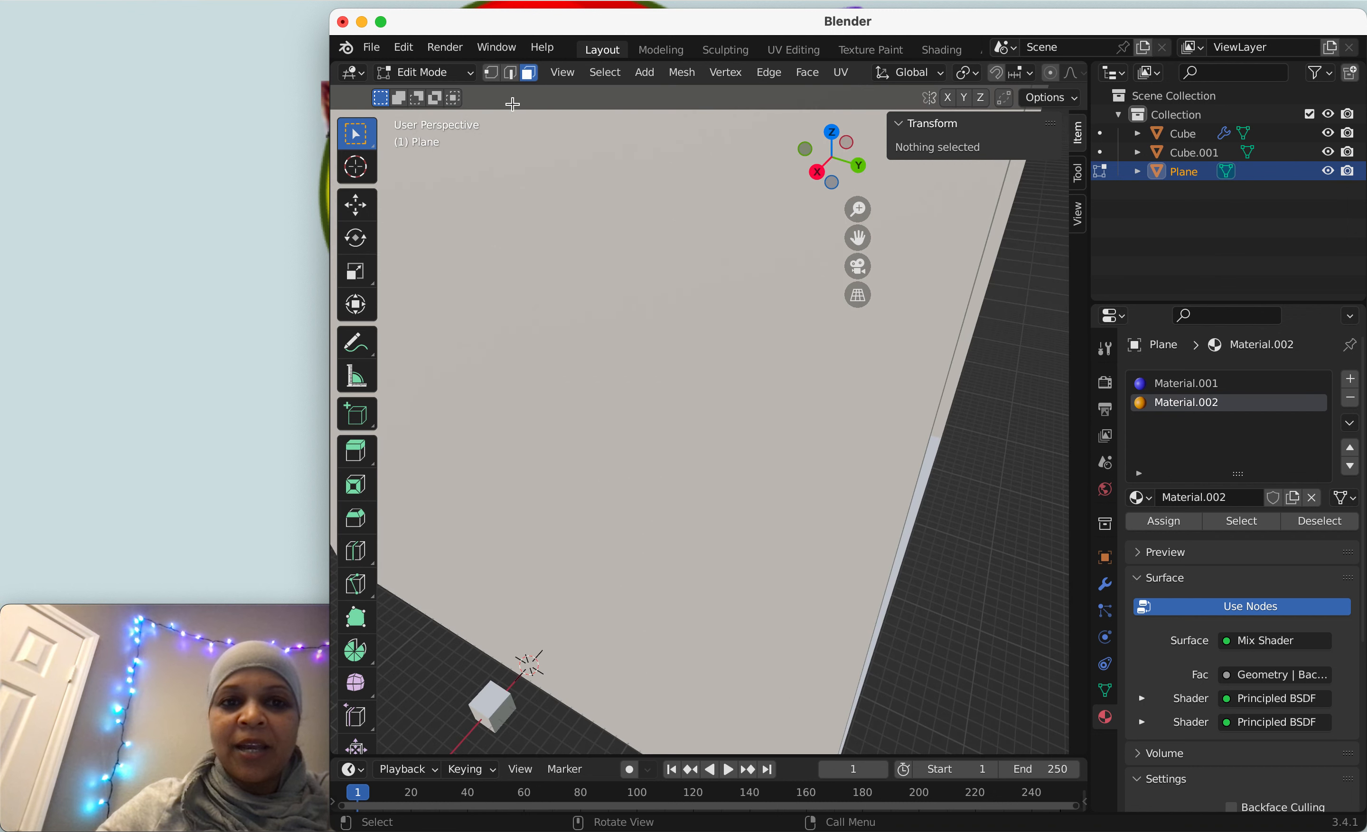
click(461, 81)
click(431, 92)
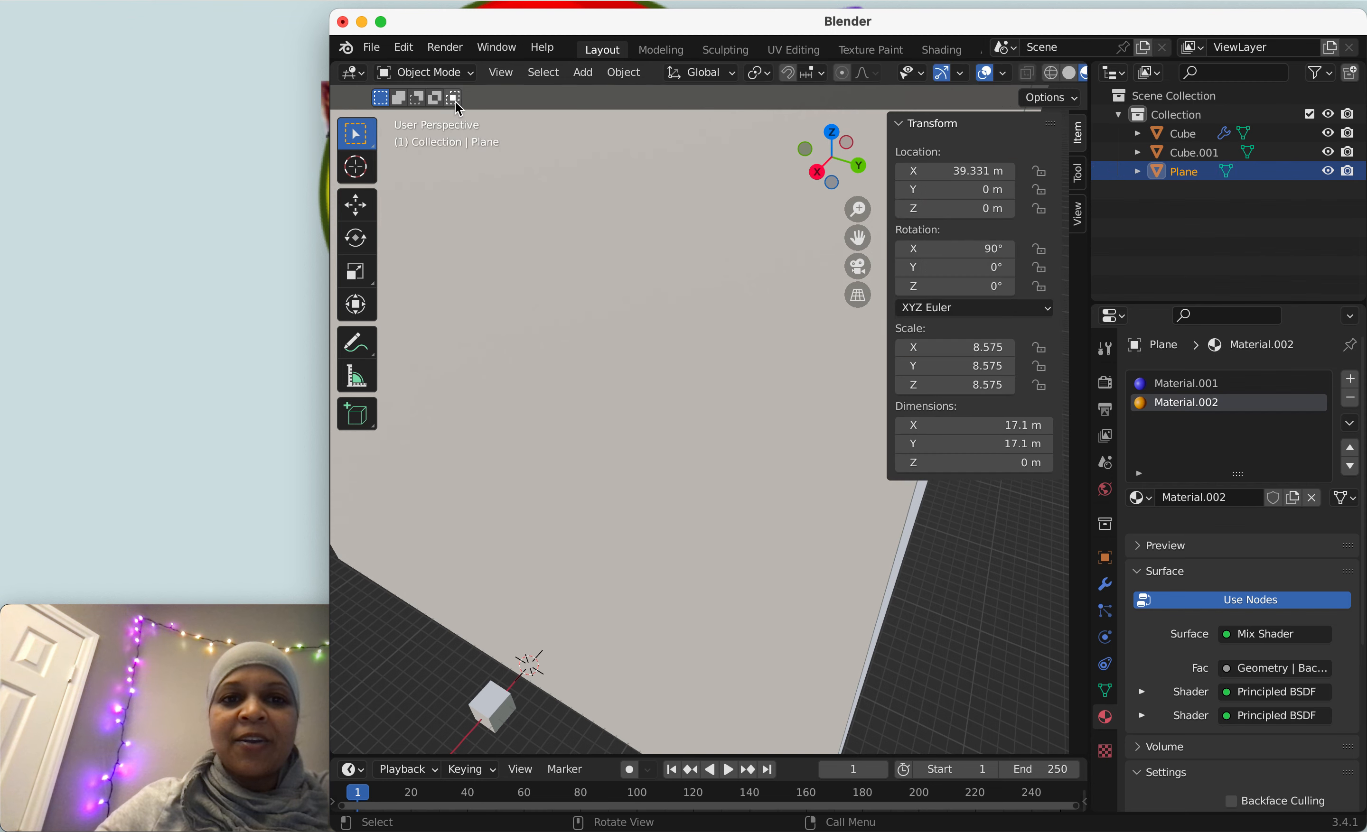
click(636, 388)
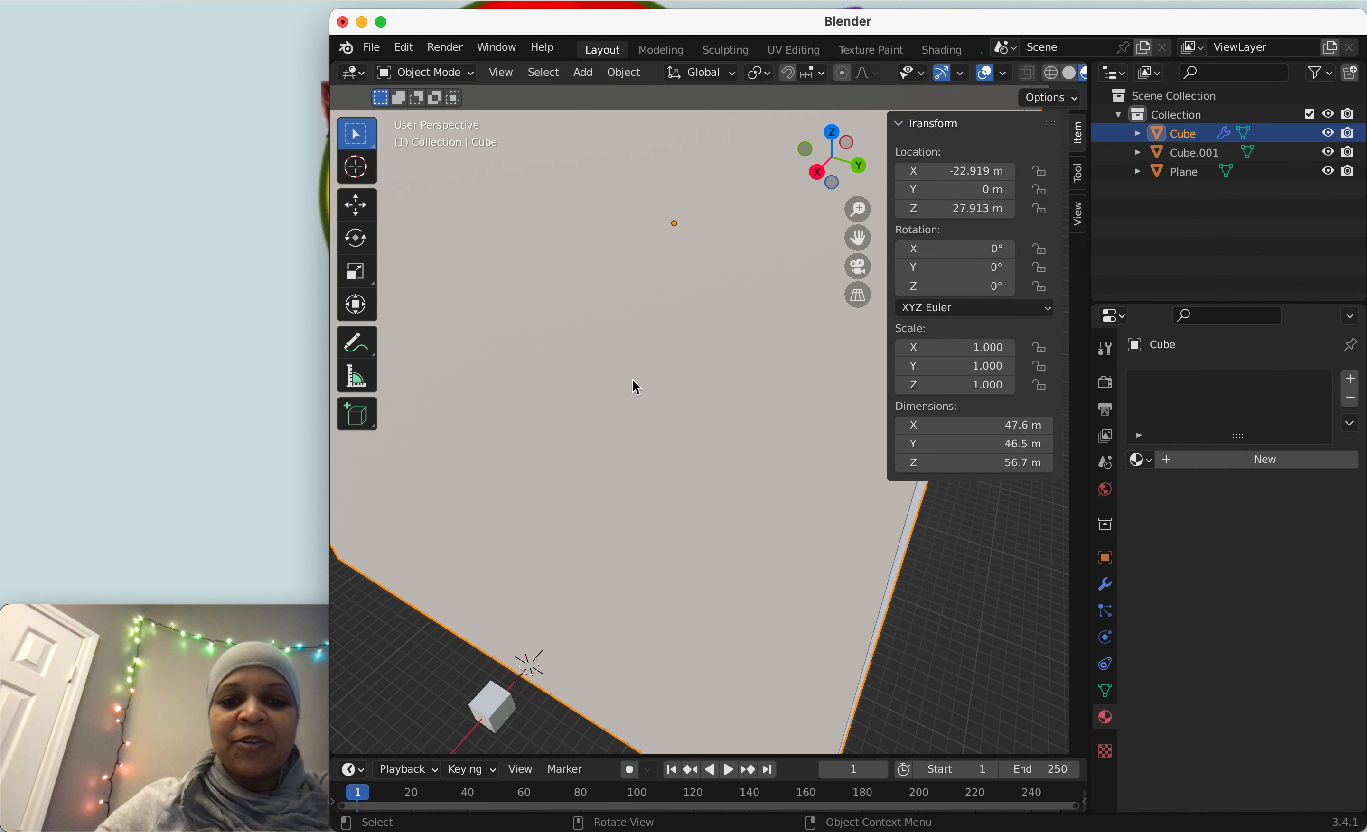
click(439, 87)
click(430, 115)
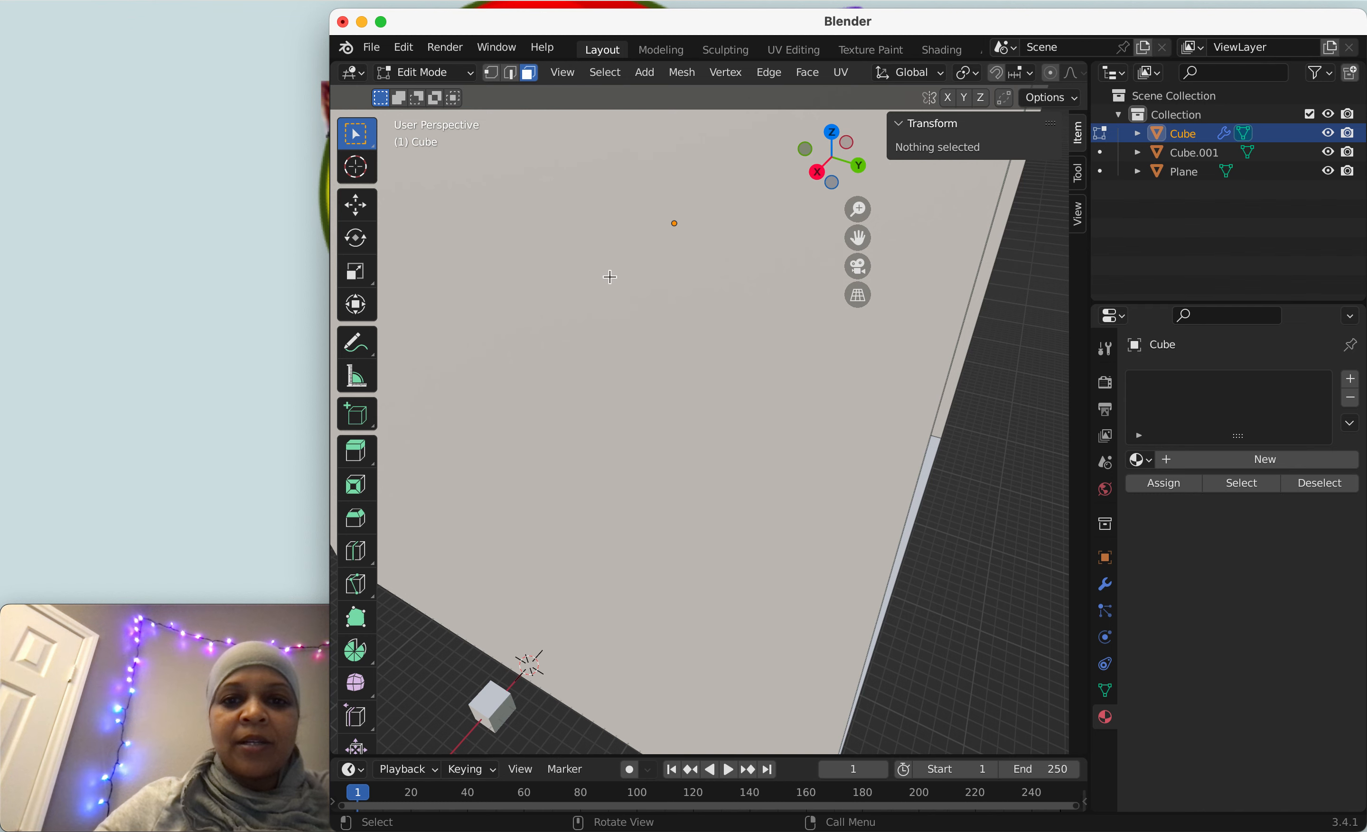
Step: Select the box's side wall face, give the Cube the existing Material.001, and assign it to the selection
key(a)
drag(827, 160, 763, 139)
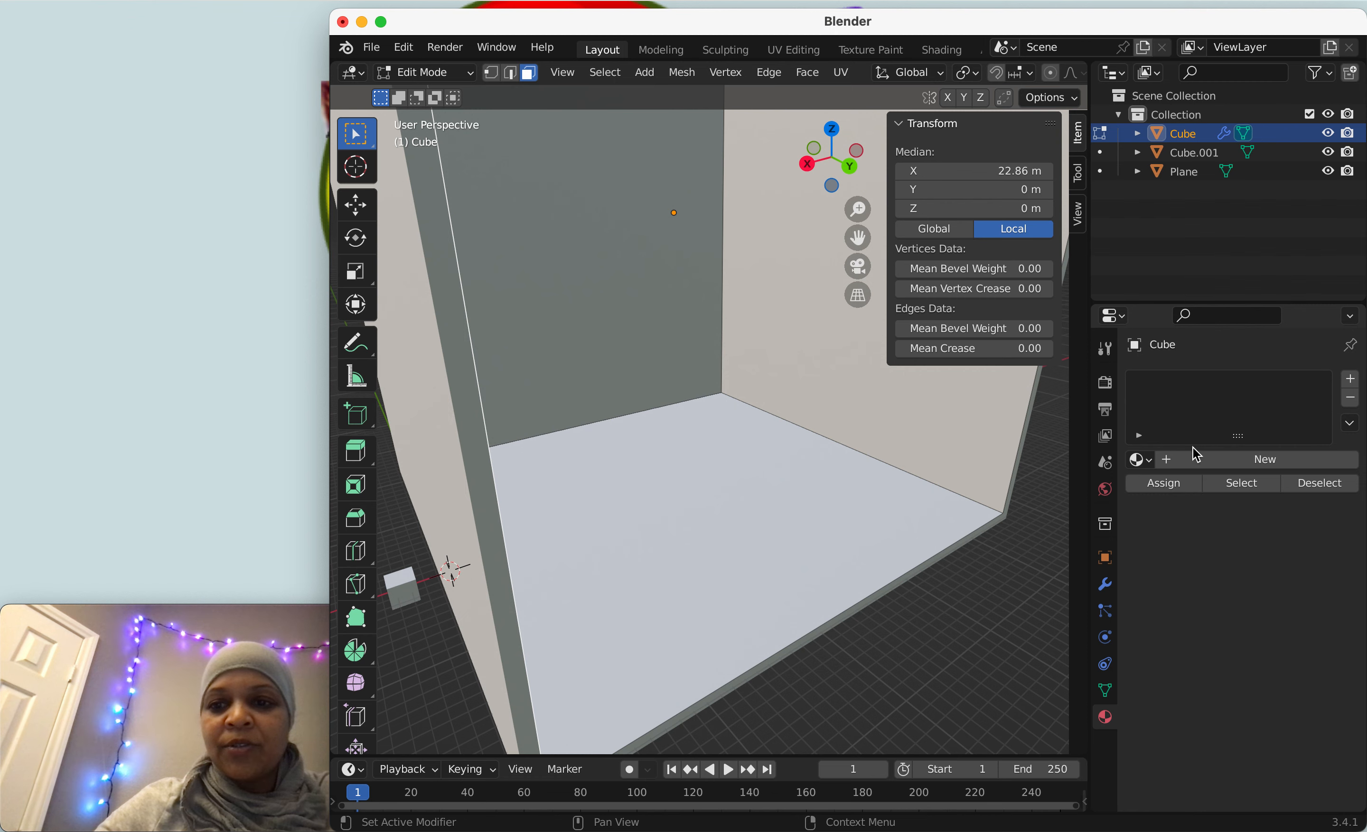
click(1141, 460)
click(1056, 497)
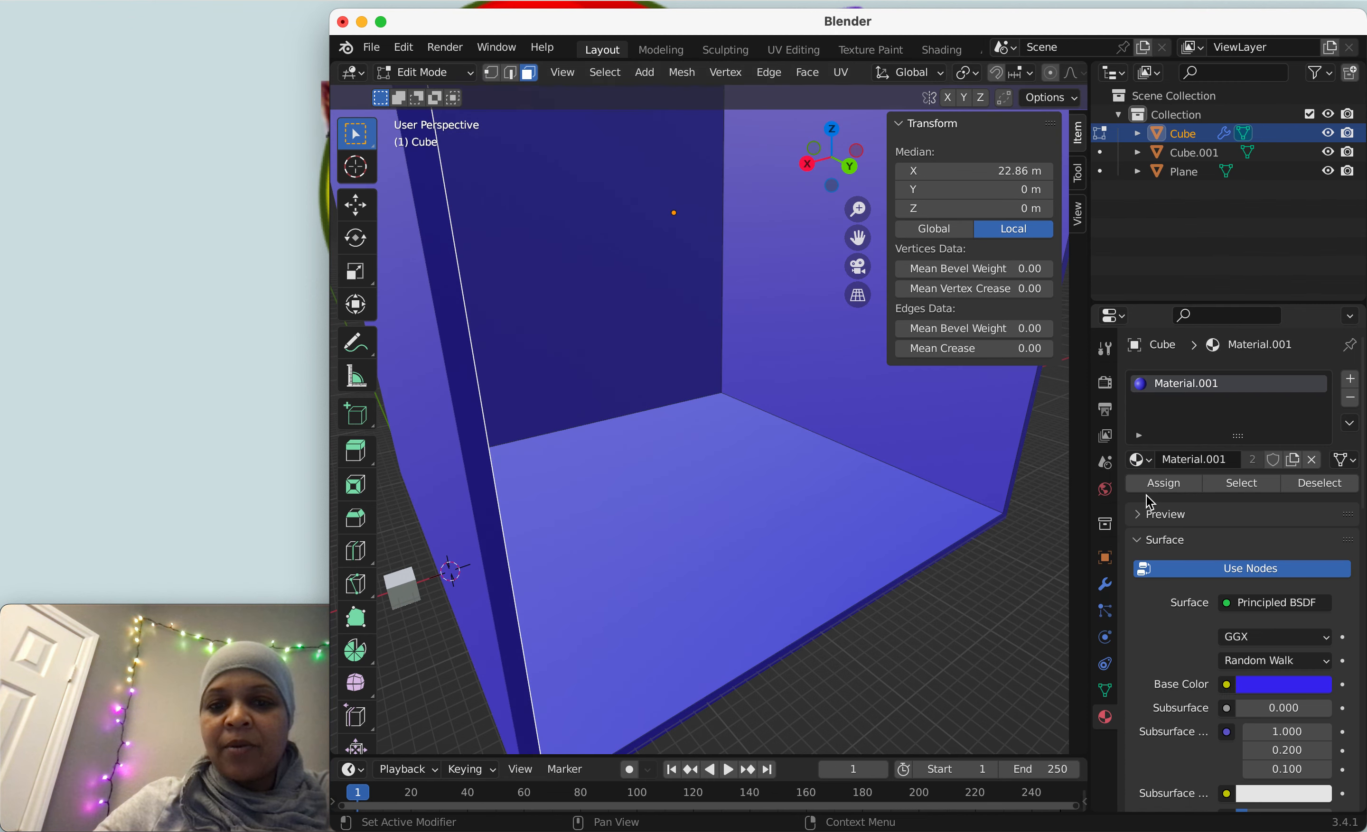
click(1170, 490)
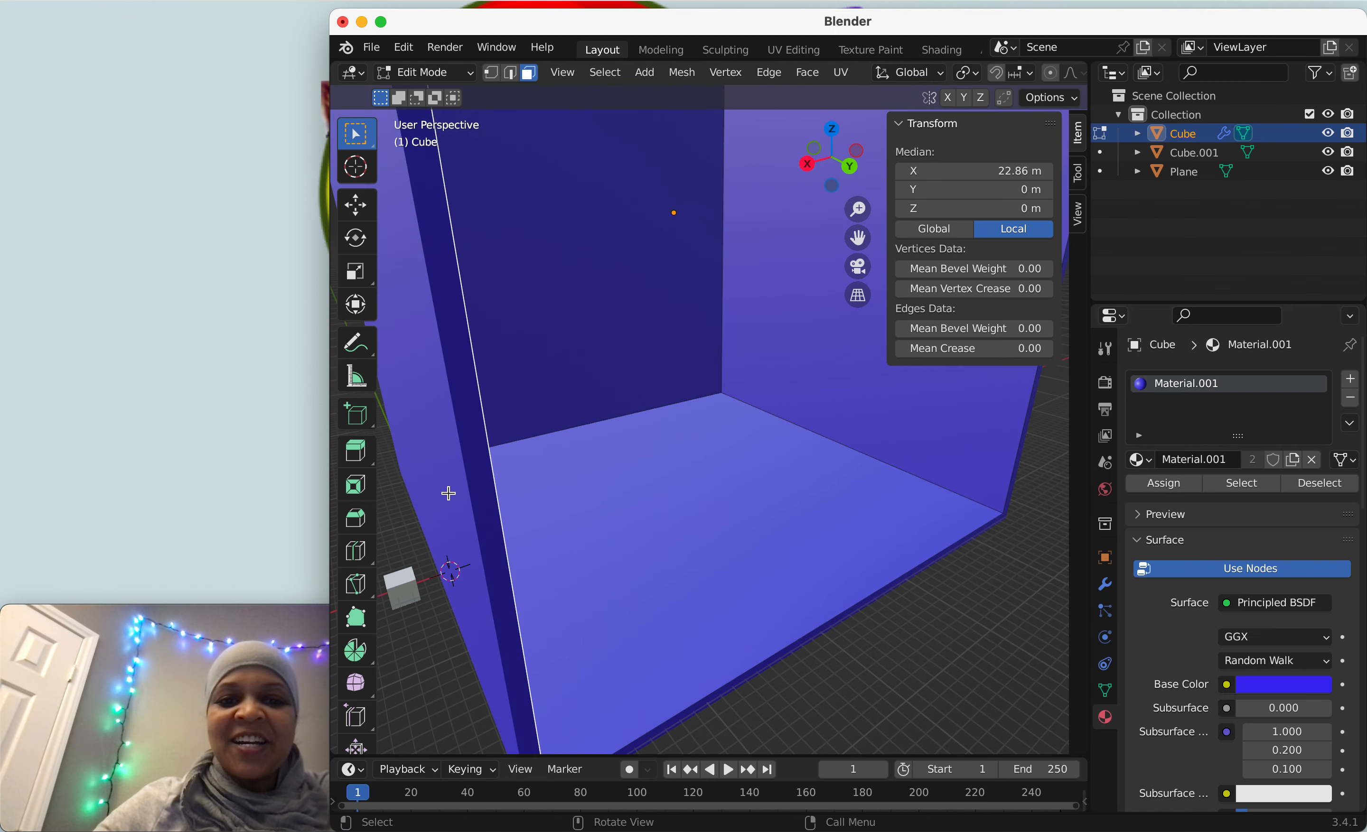
Step: Examine the box from several angles, selecting its opposite side wall and its top face in turn
middle_drag(572, 465, 678, 470)
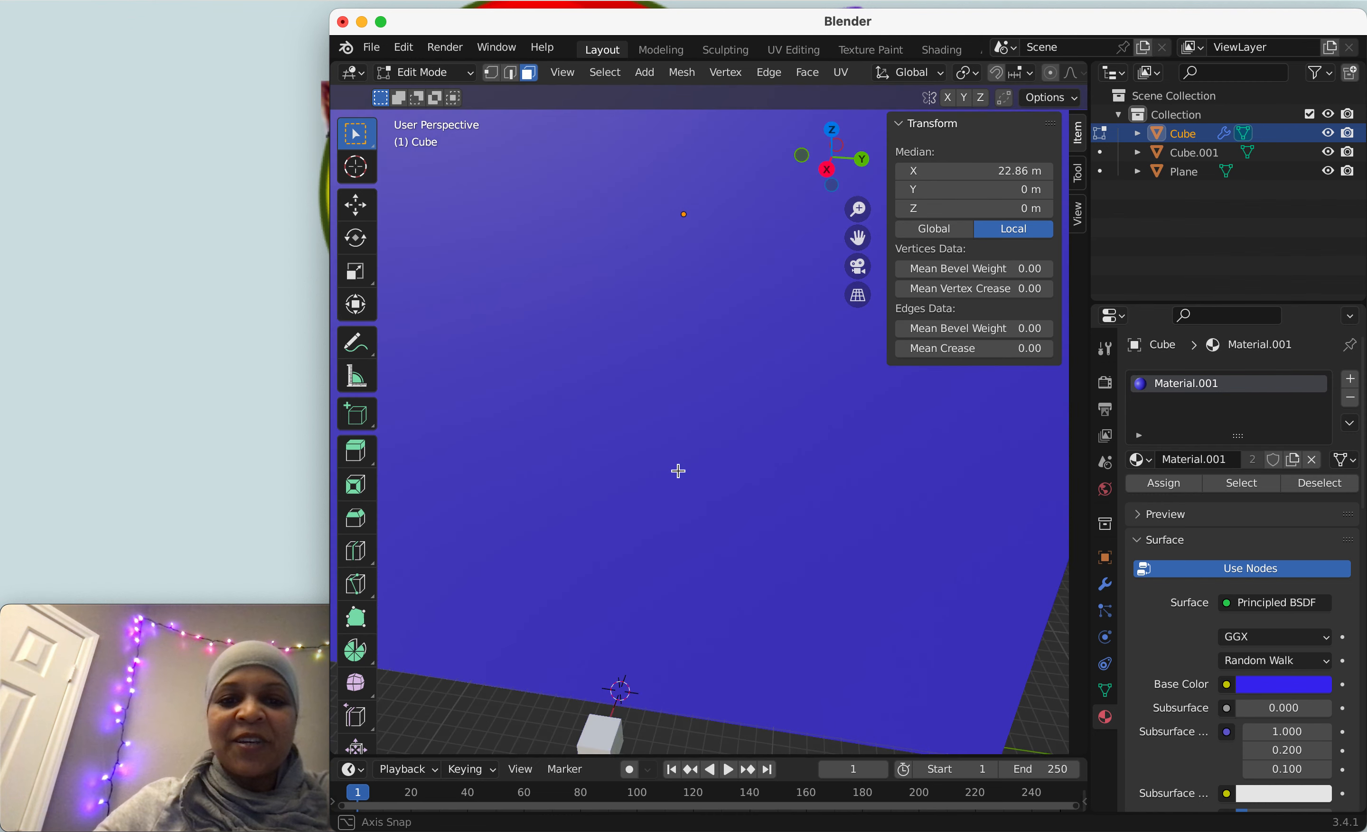
key(c)
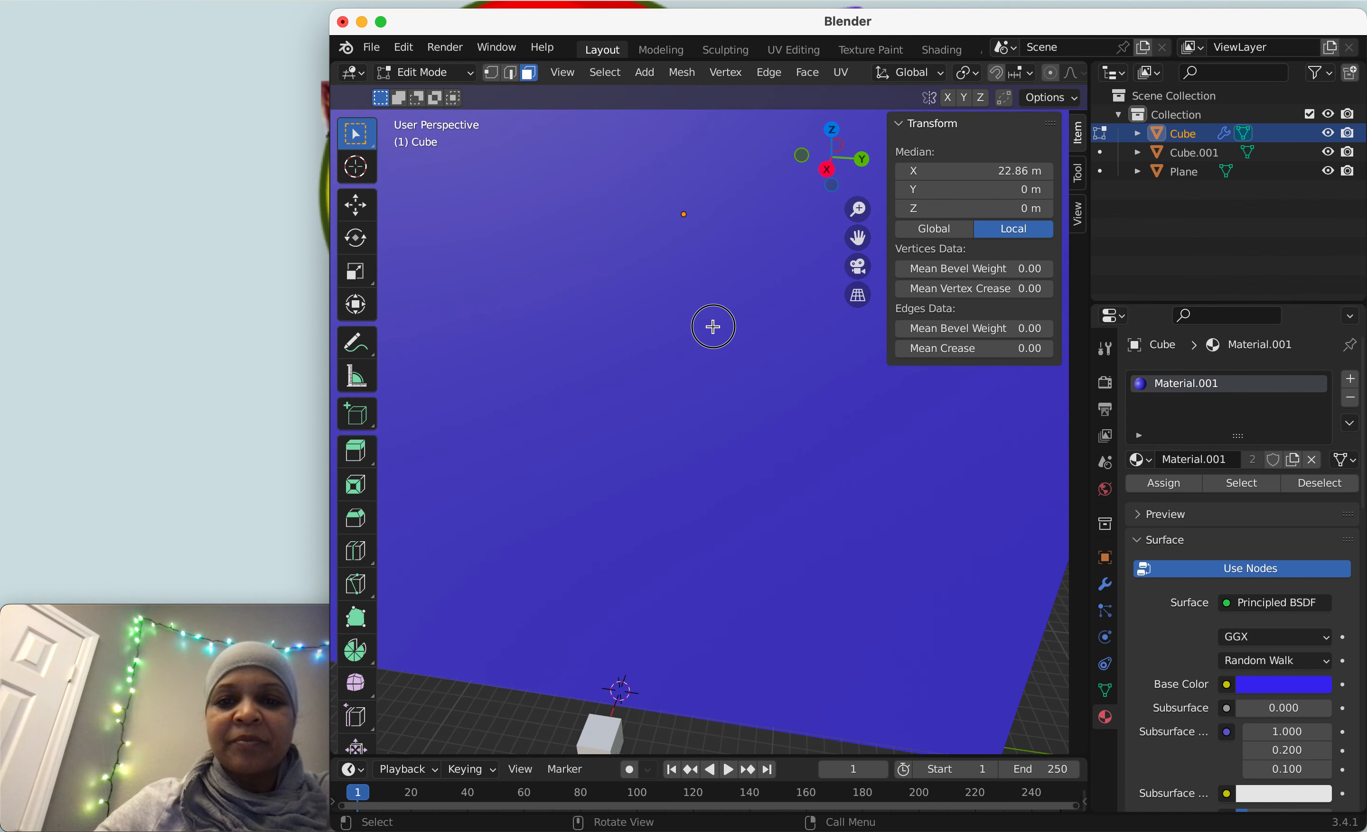
scroll(732, 354, down, 5)
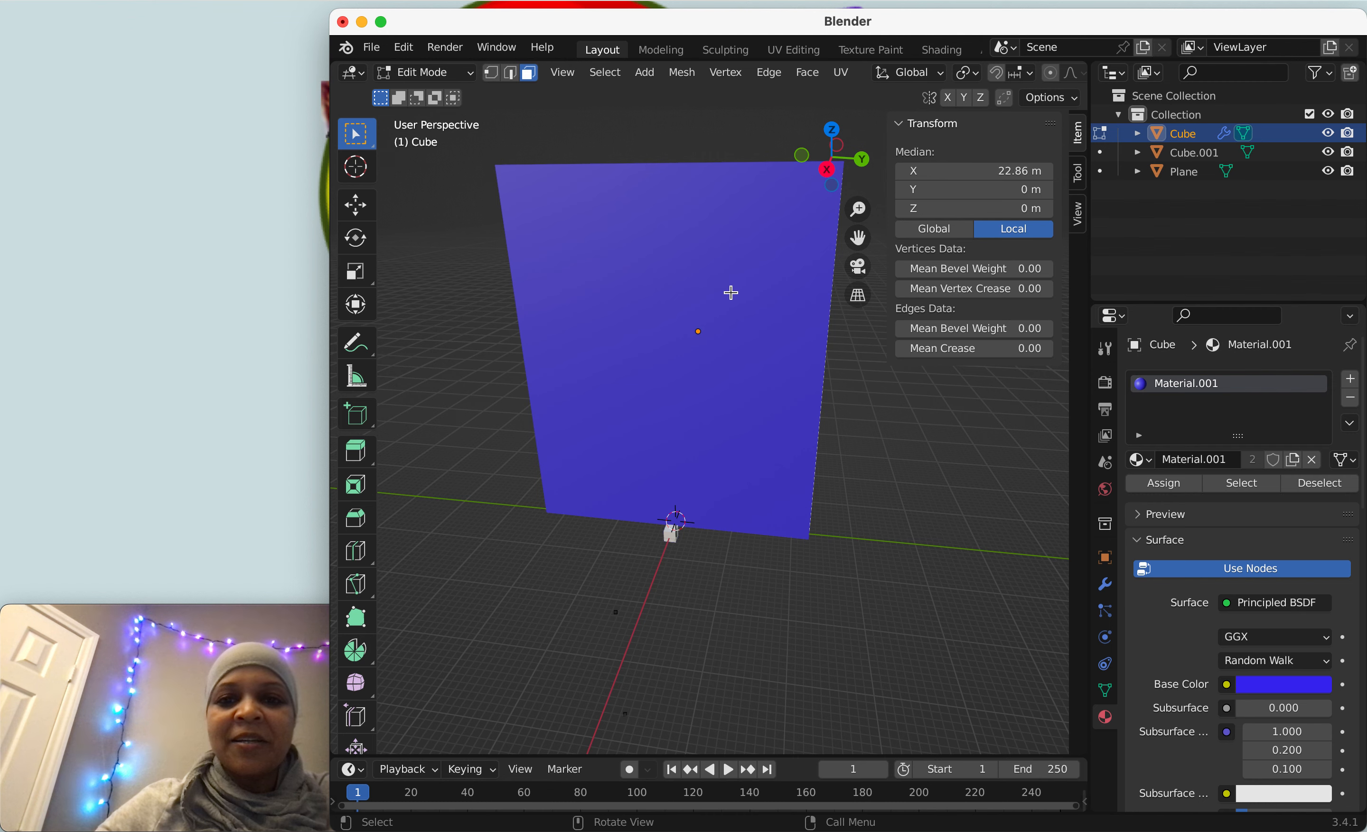
middle_drag(733, 293, 787, 345)
click(787, 345)
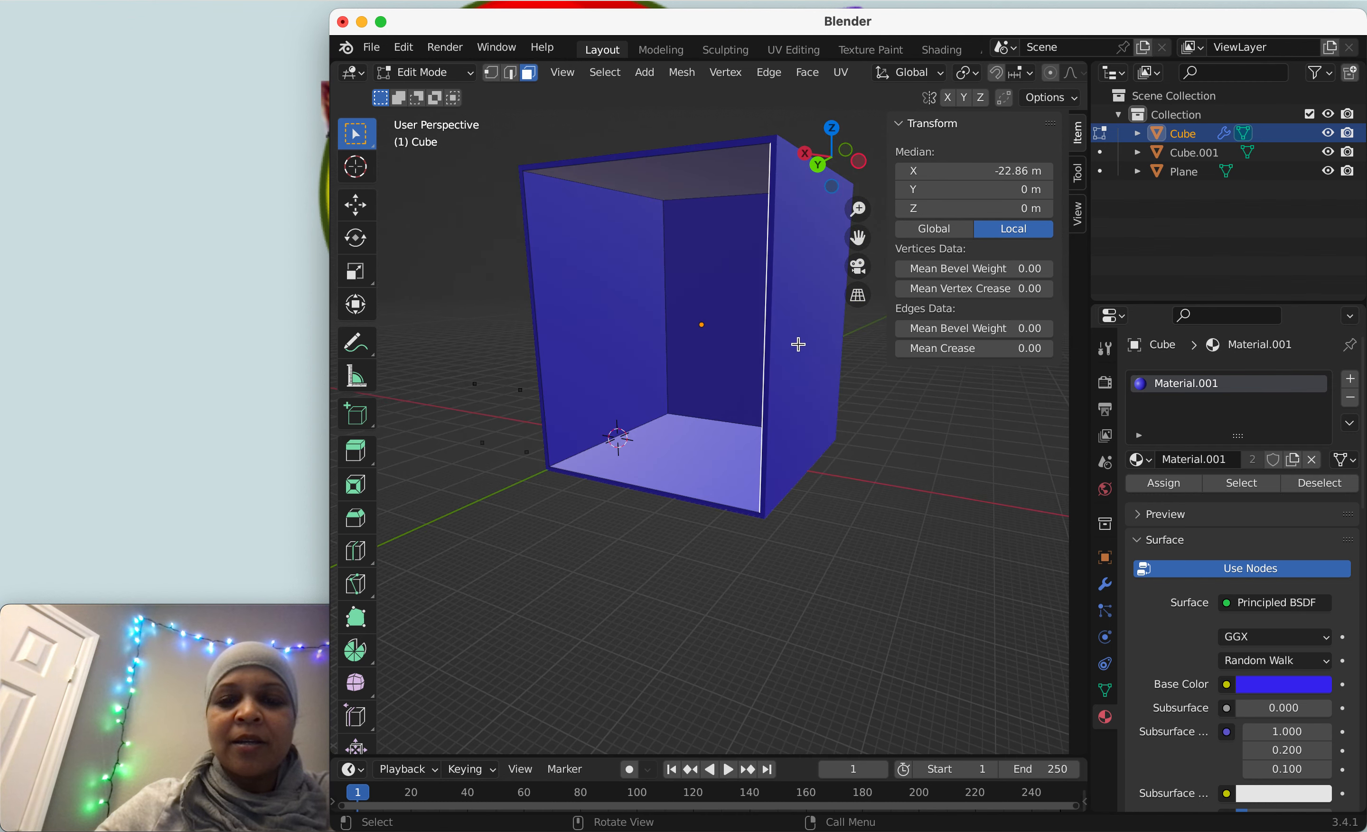
scroll(592, 173, up, 2)
scroll(758, 273, up, 1)
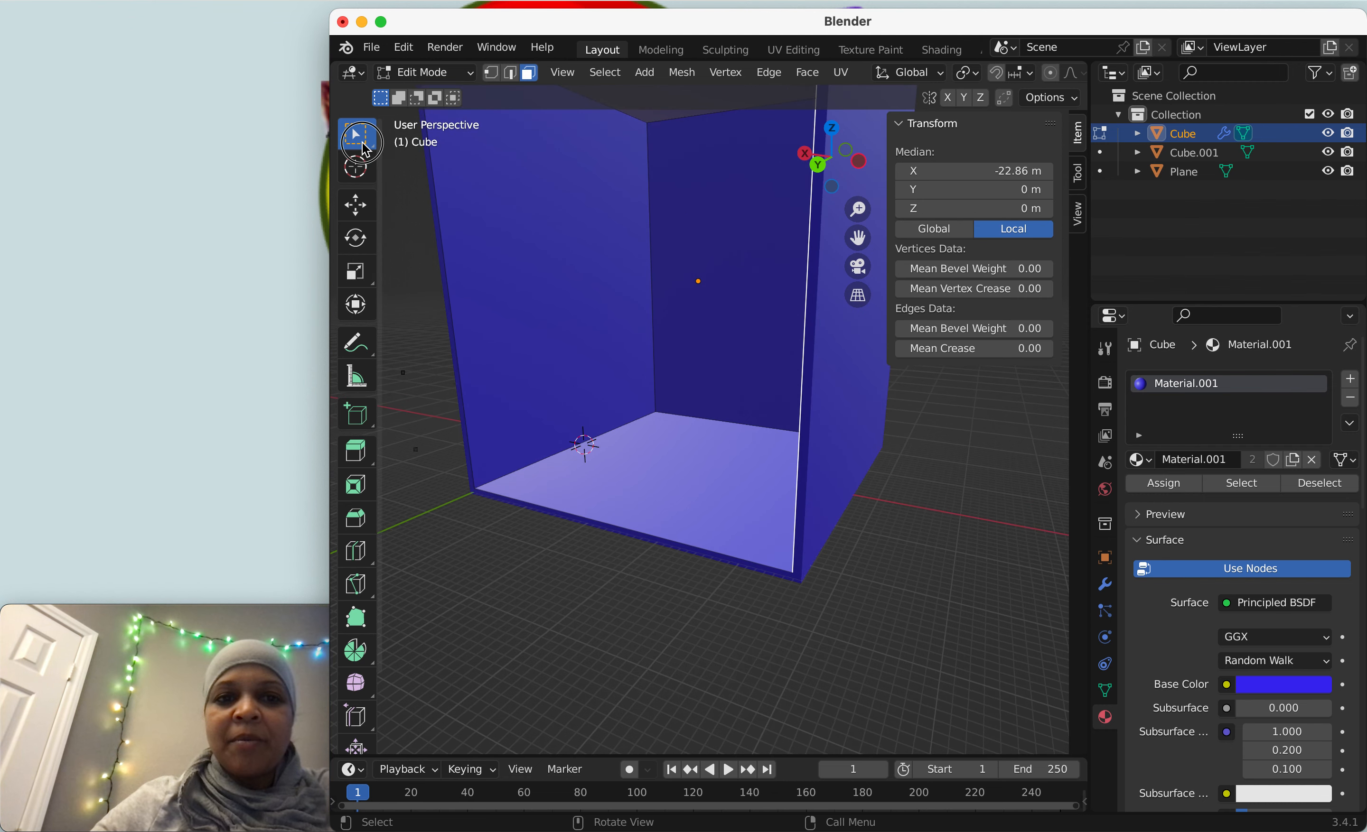
mouse_move(356, 134)
mouse_down()
mouse_move(451, 216)
mouse_move(445, 178)
mouse_up()
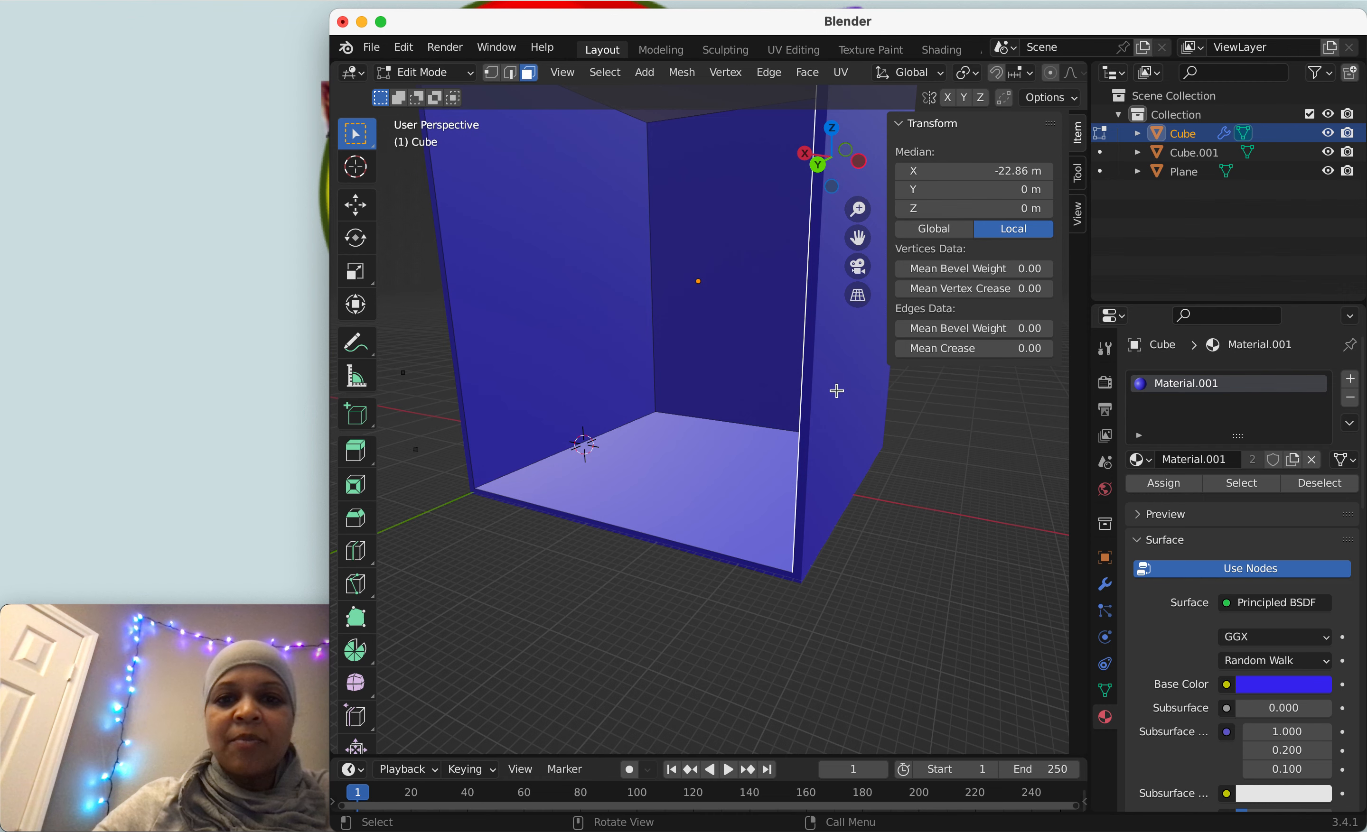
middle_drag(893, 432, 696, 305)
scroll(690, 348, down, 6)
click(693, 315)
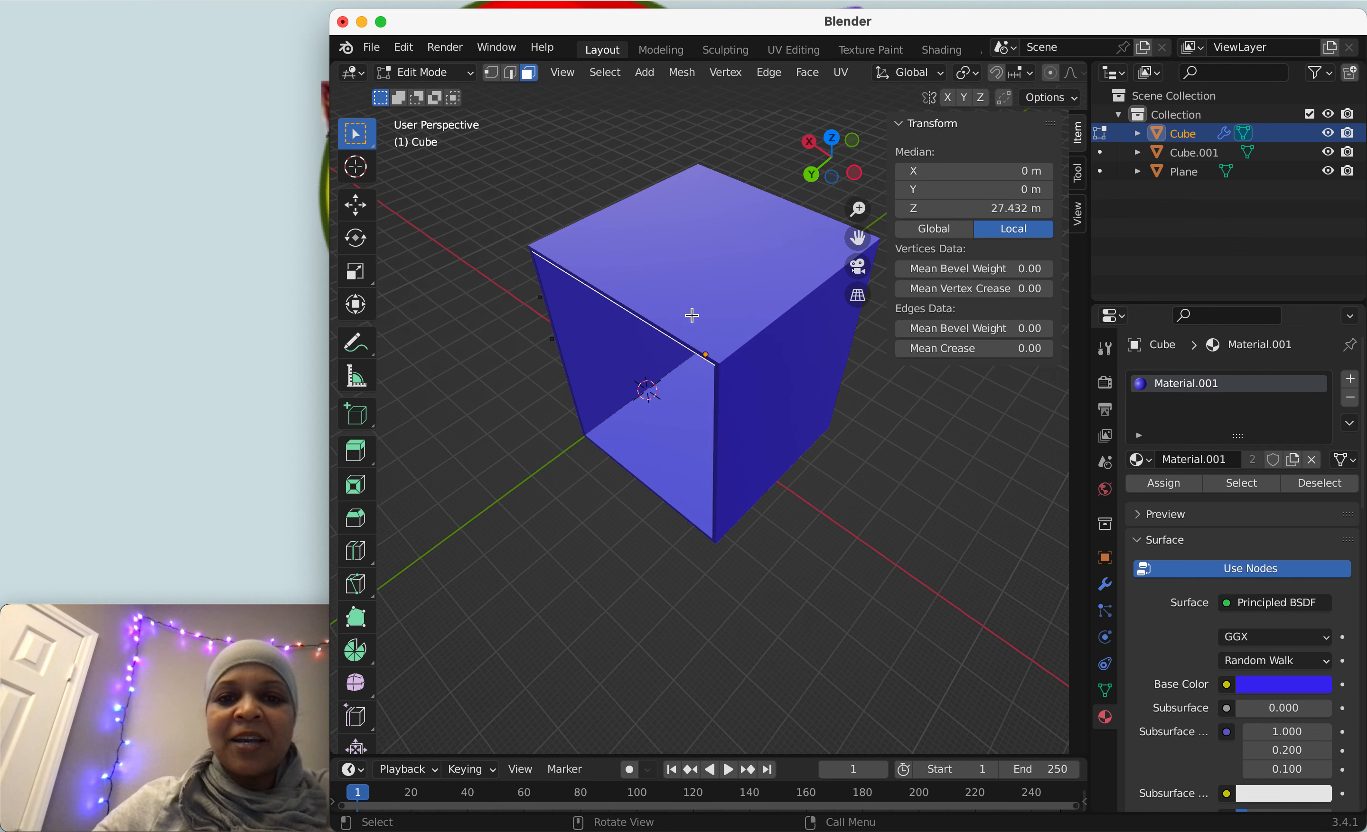
scroll(693, 315, up, 2)
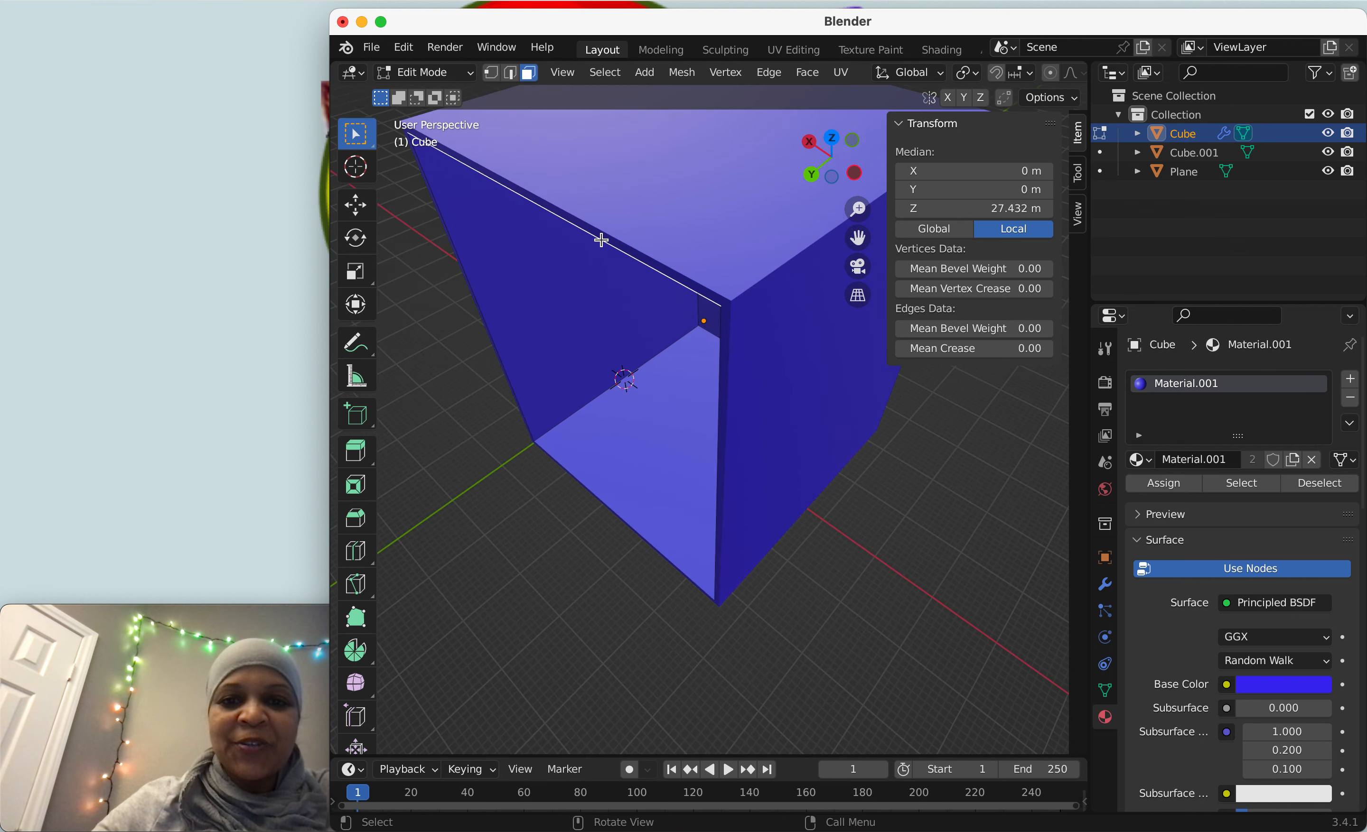
middle_drag(601, 241, 714, 219)
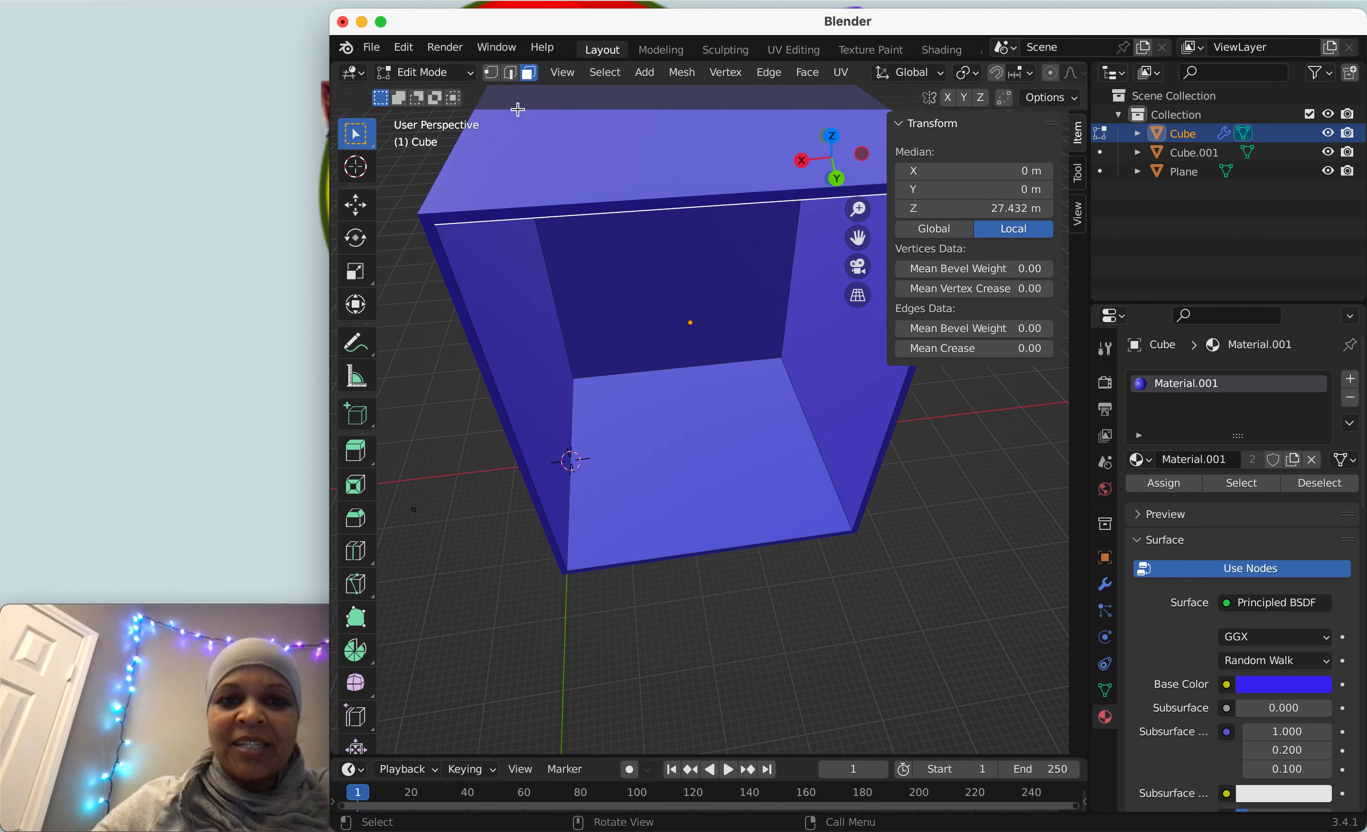
click(516, 77)
click(421, 72)
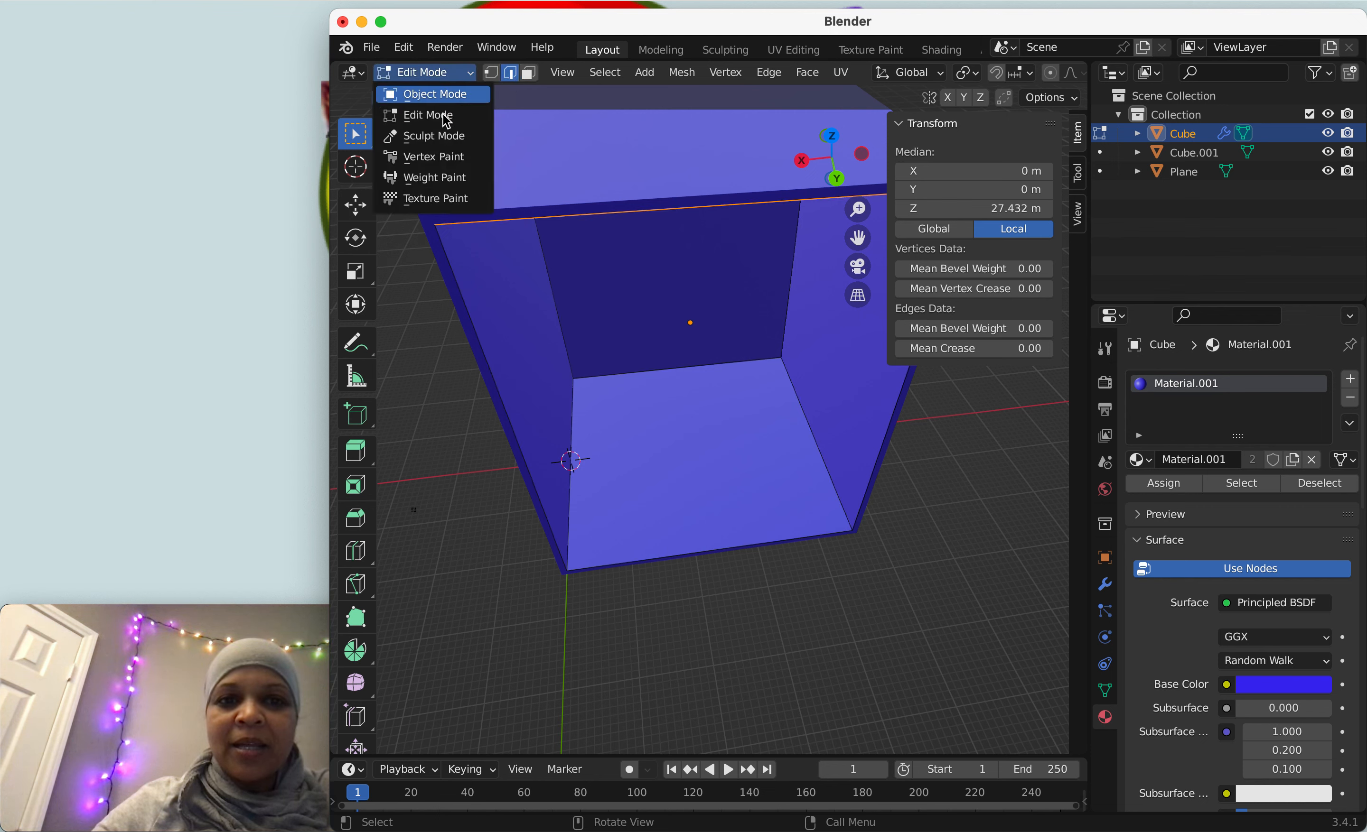
click(442, 116)
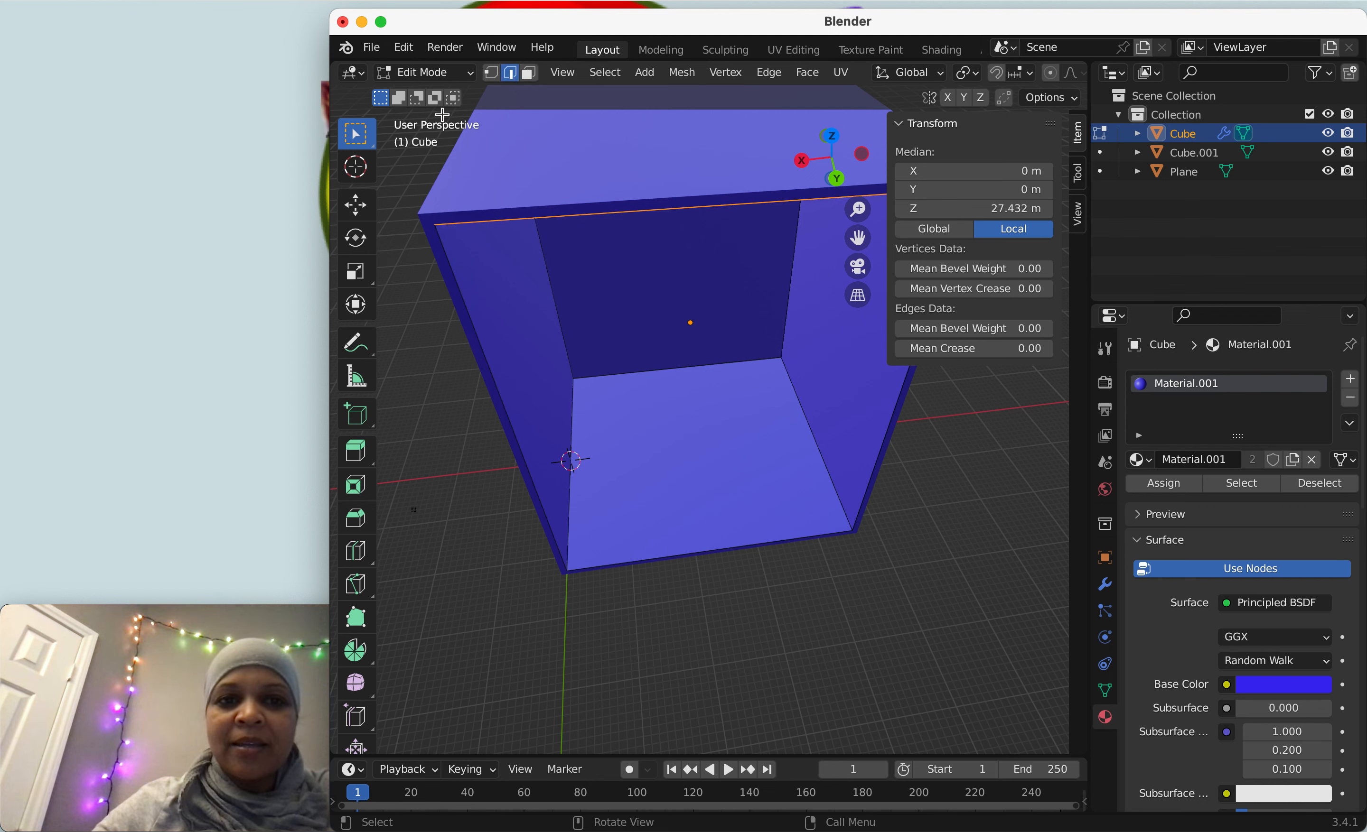
click(530, 74)
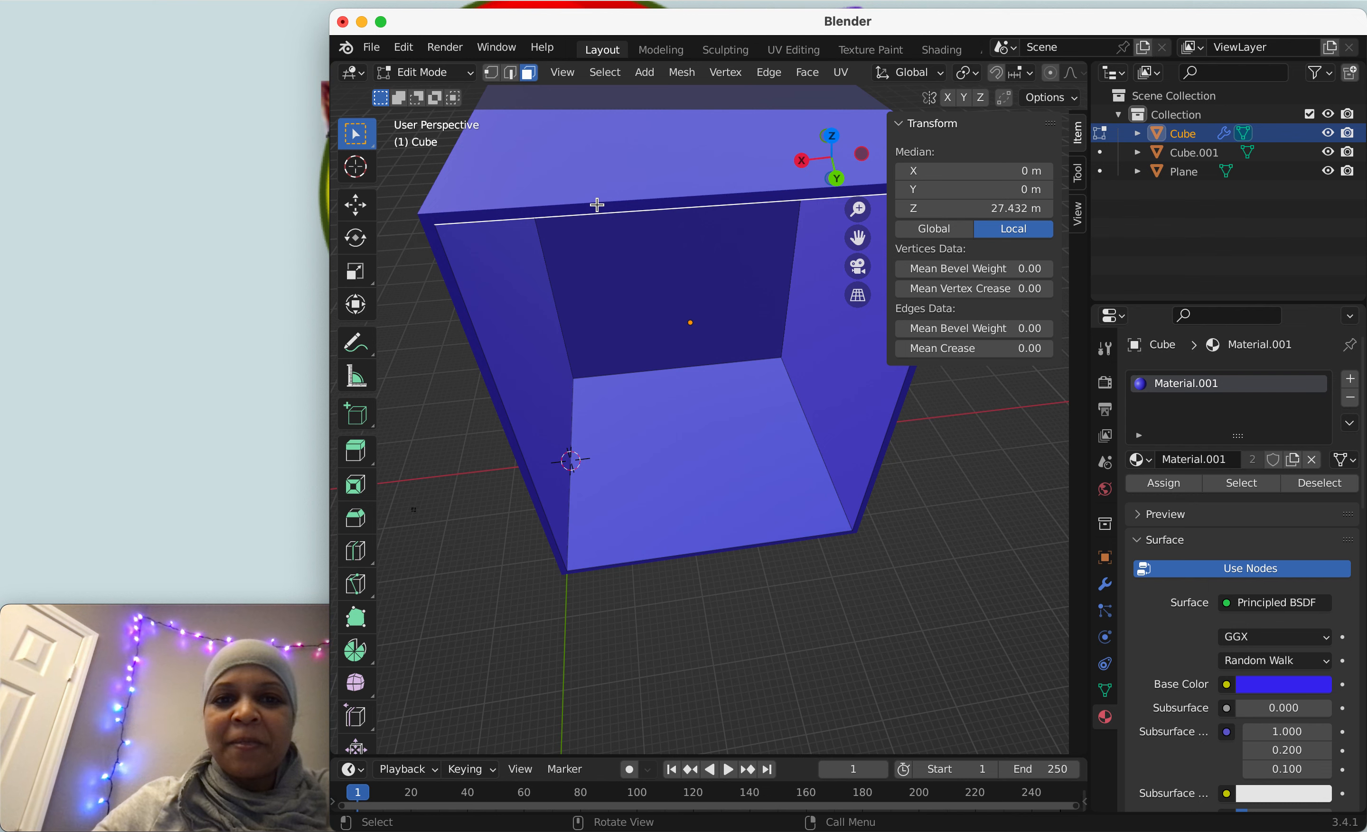
Step: Select the box's inner floor face and switch the Cube's only material slot to Material.002
scroll(565, 189, up, 2)
scroll(564, 219, down, 3)
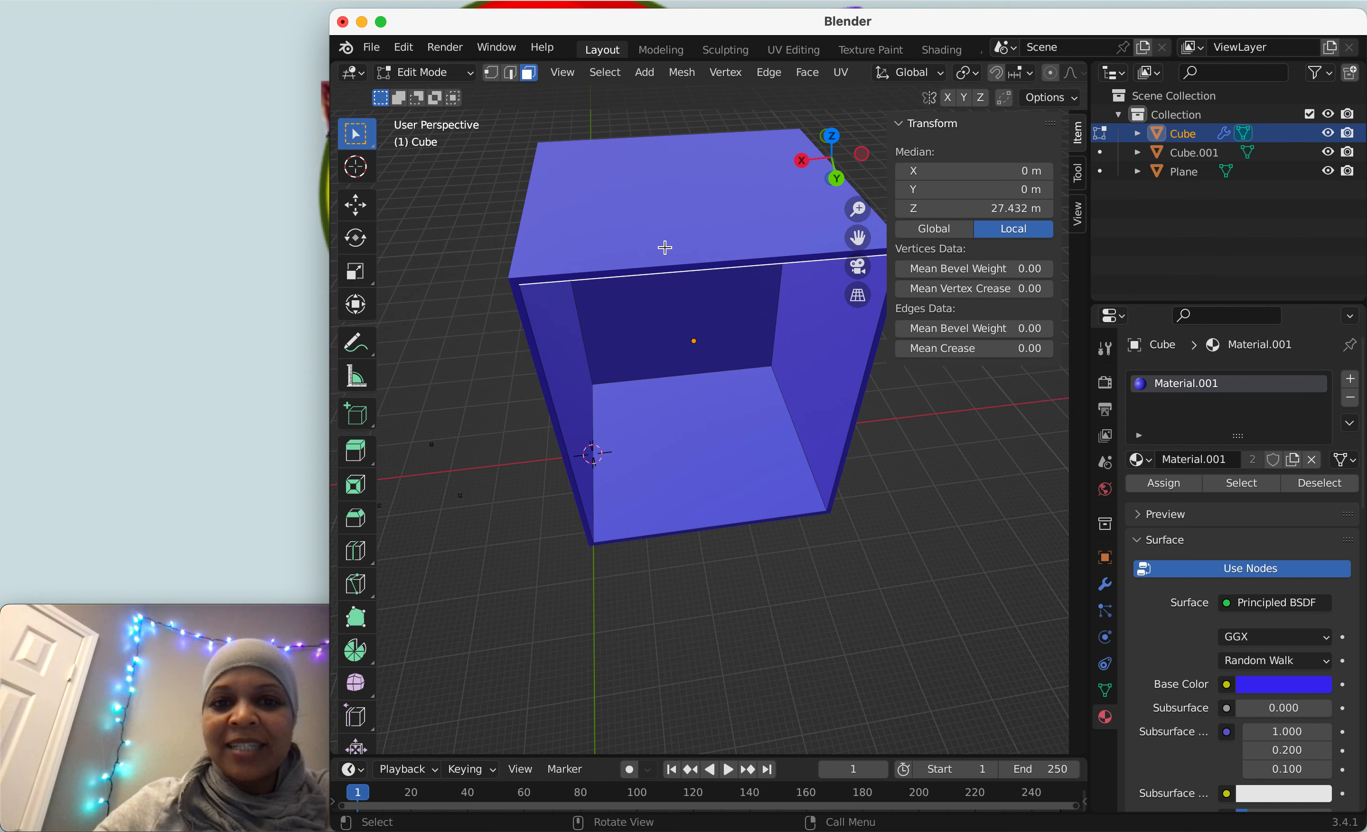
scroll(665, 247, up, 2)
click(707, 505)
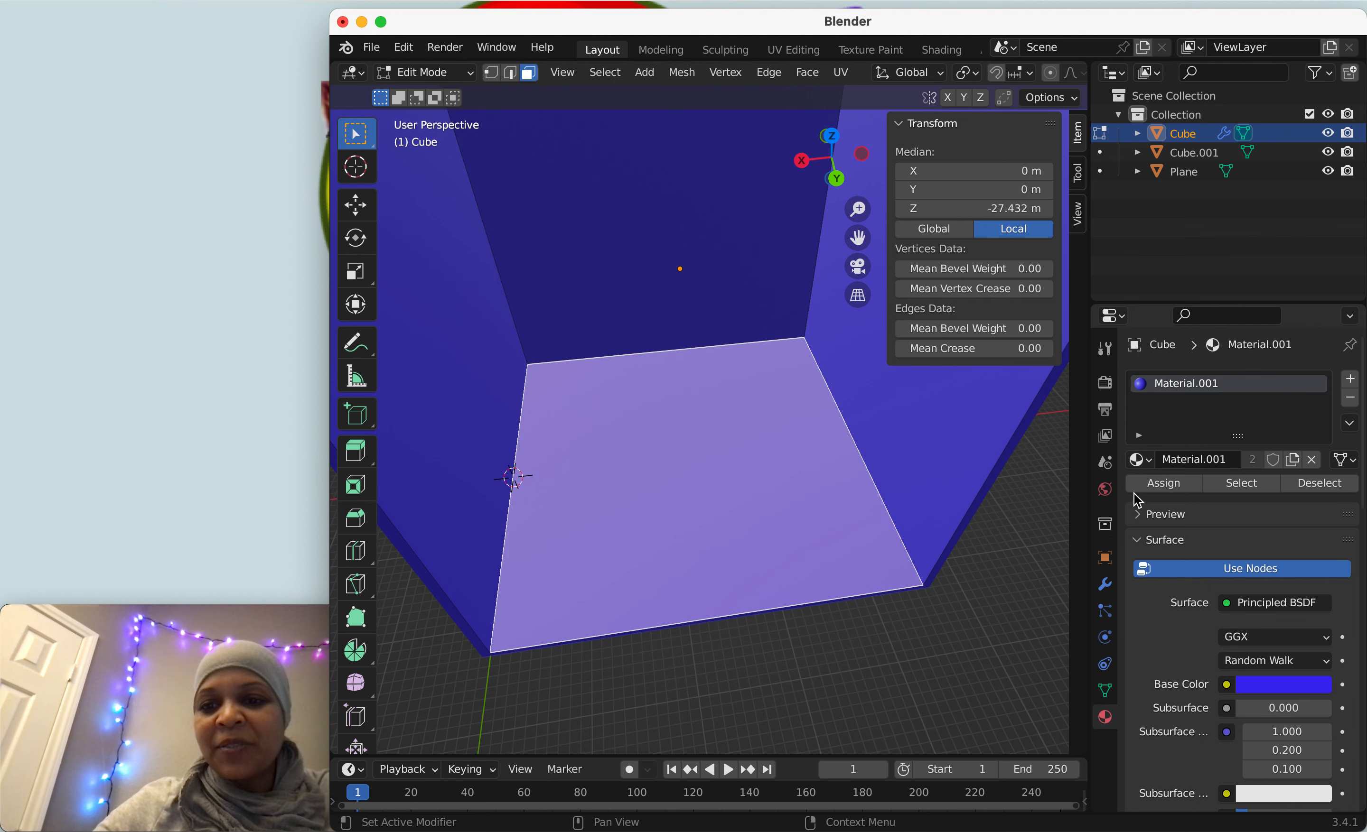
click(1141, 460)
click(1017, 530)
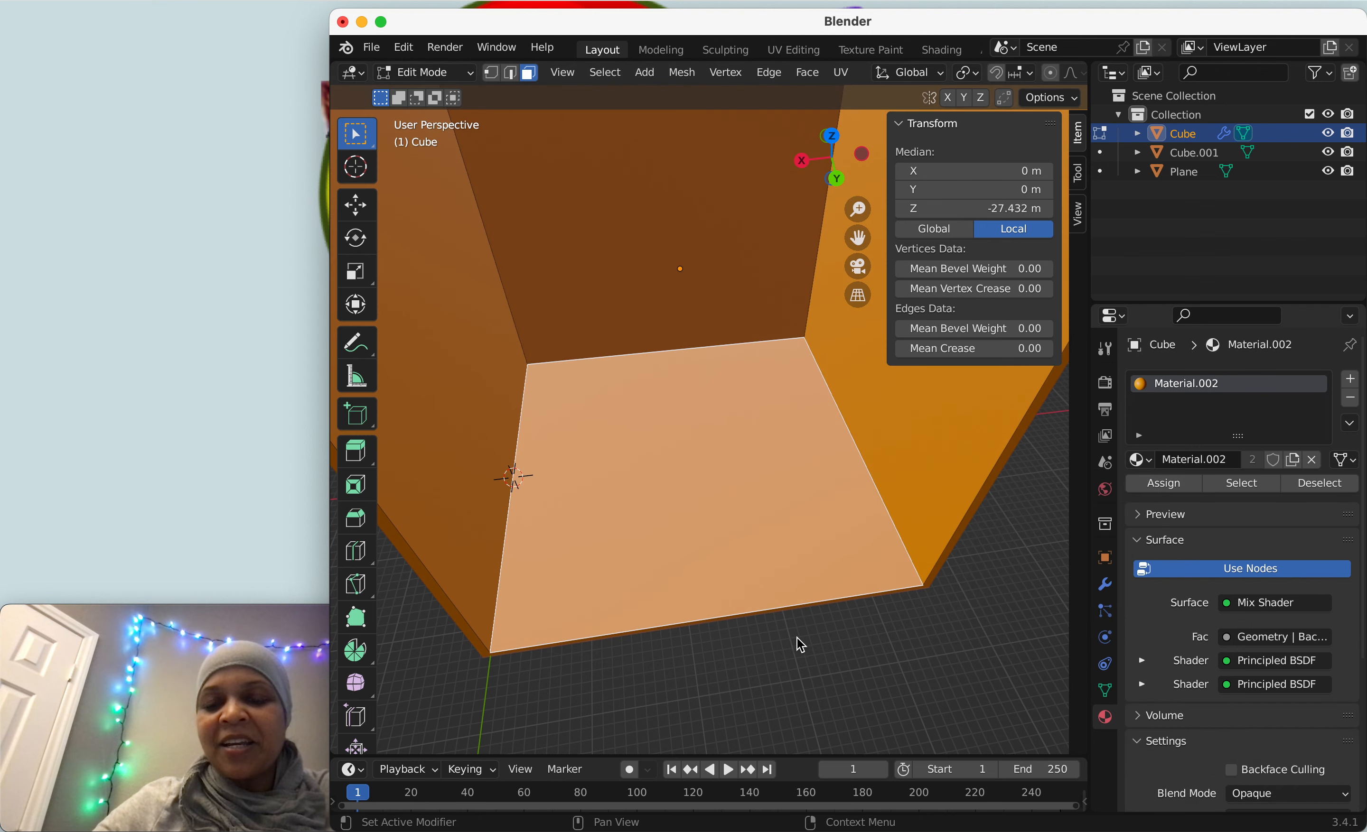
Step: Select the inner side wall on the positive X side and switch the Cube's material slot back to Material.001
middle_drag(779, 650, 757, 539)
click(423, 451)
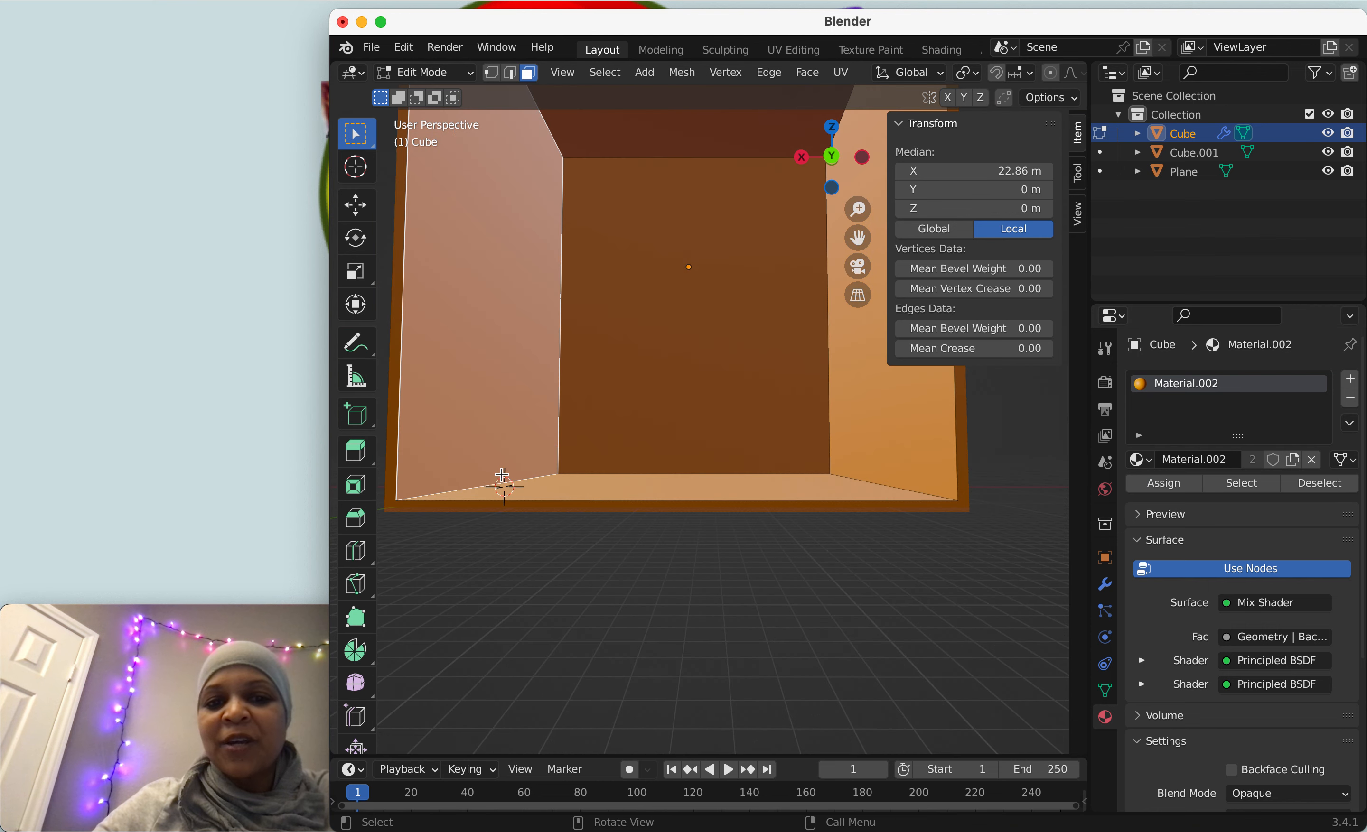
click(1141, 460)
click(1008, 506)
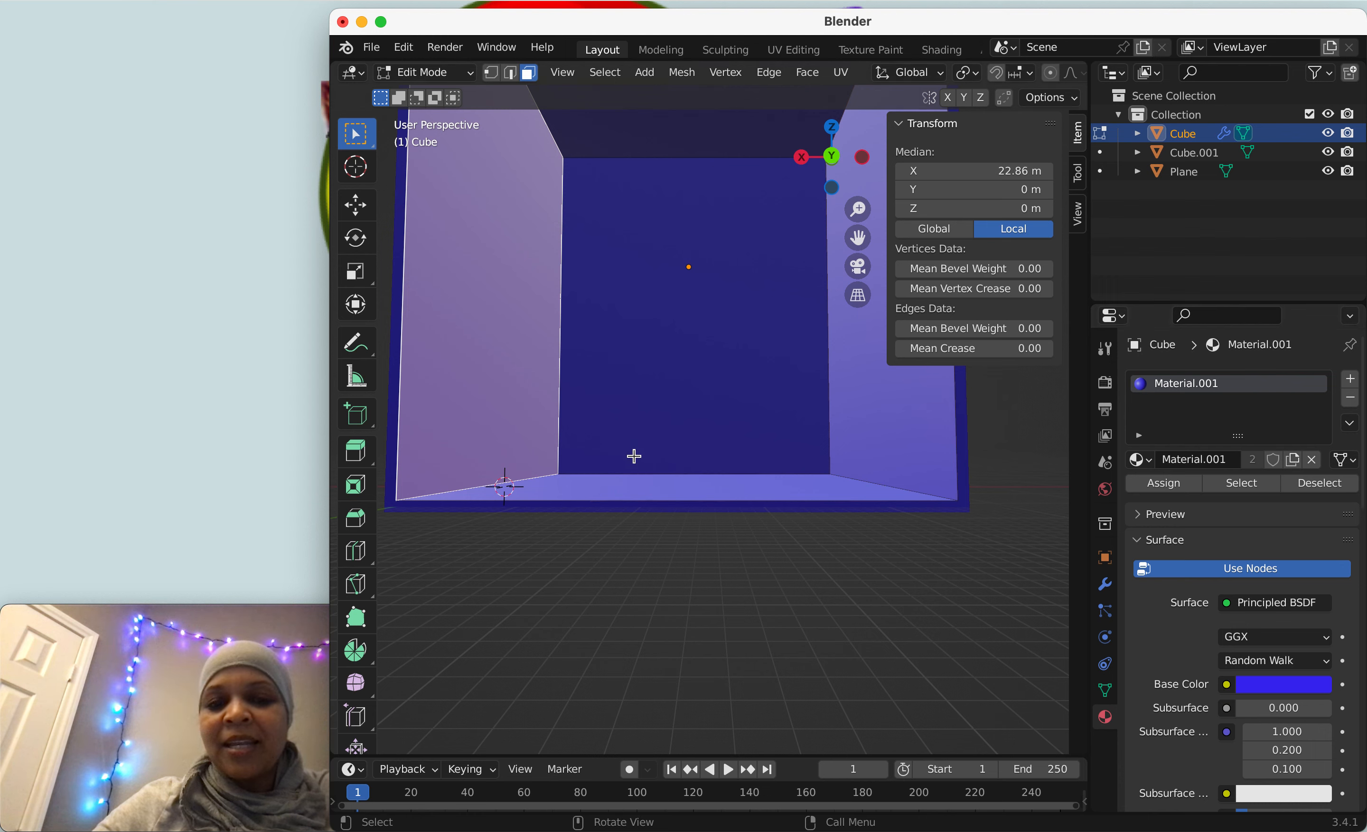
Step: Add a second material slot with Material.002 to the Cube and assign it to the inner side wall on the positive X side
click(719, 588)
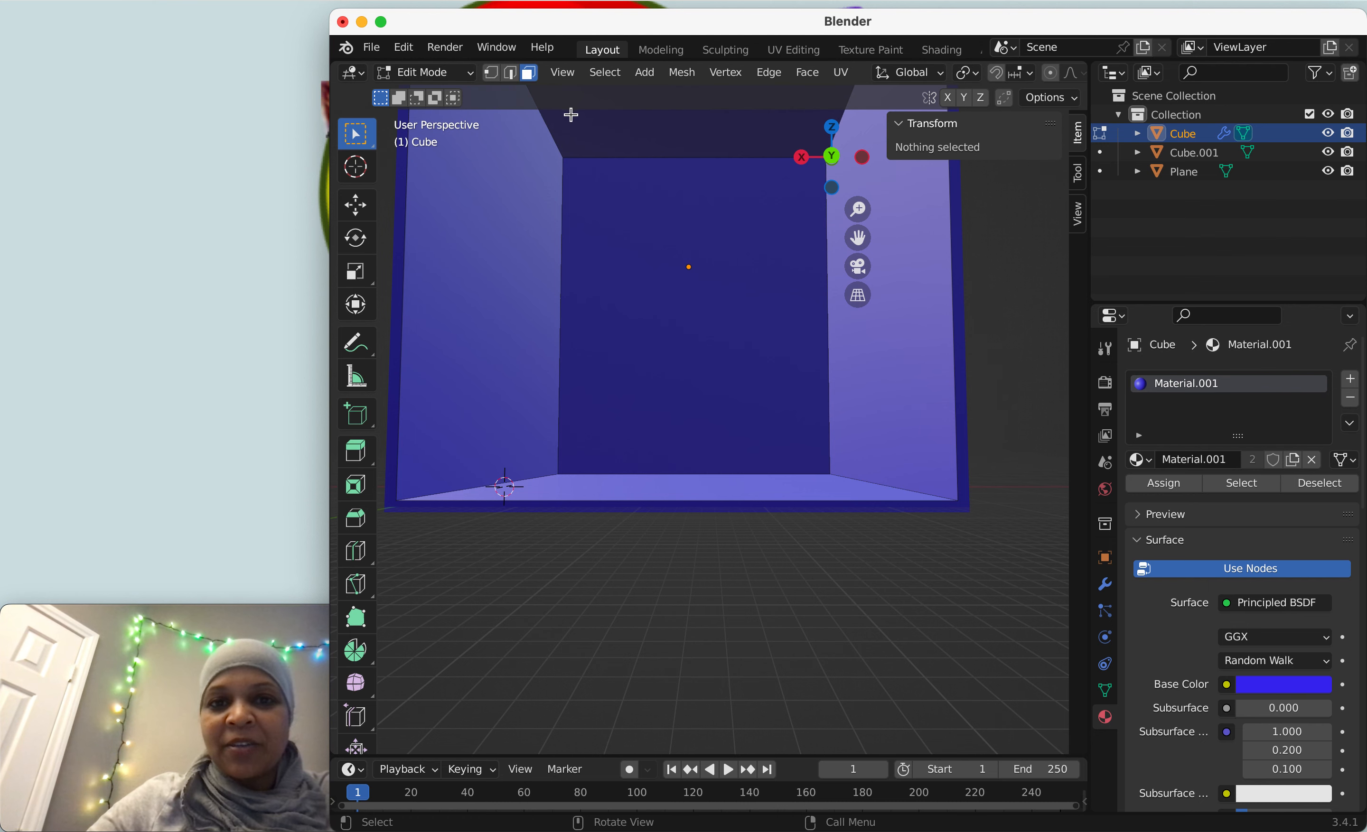
mouse_move(721, 264)
middle_down()
mouse_move(702, 287)
mouse_move(721, 286)
middle_up()
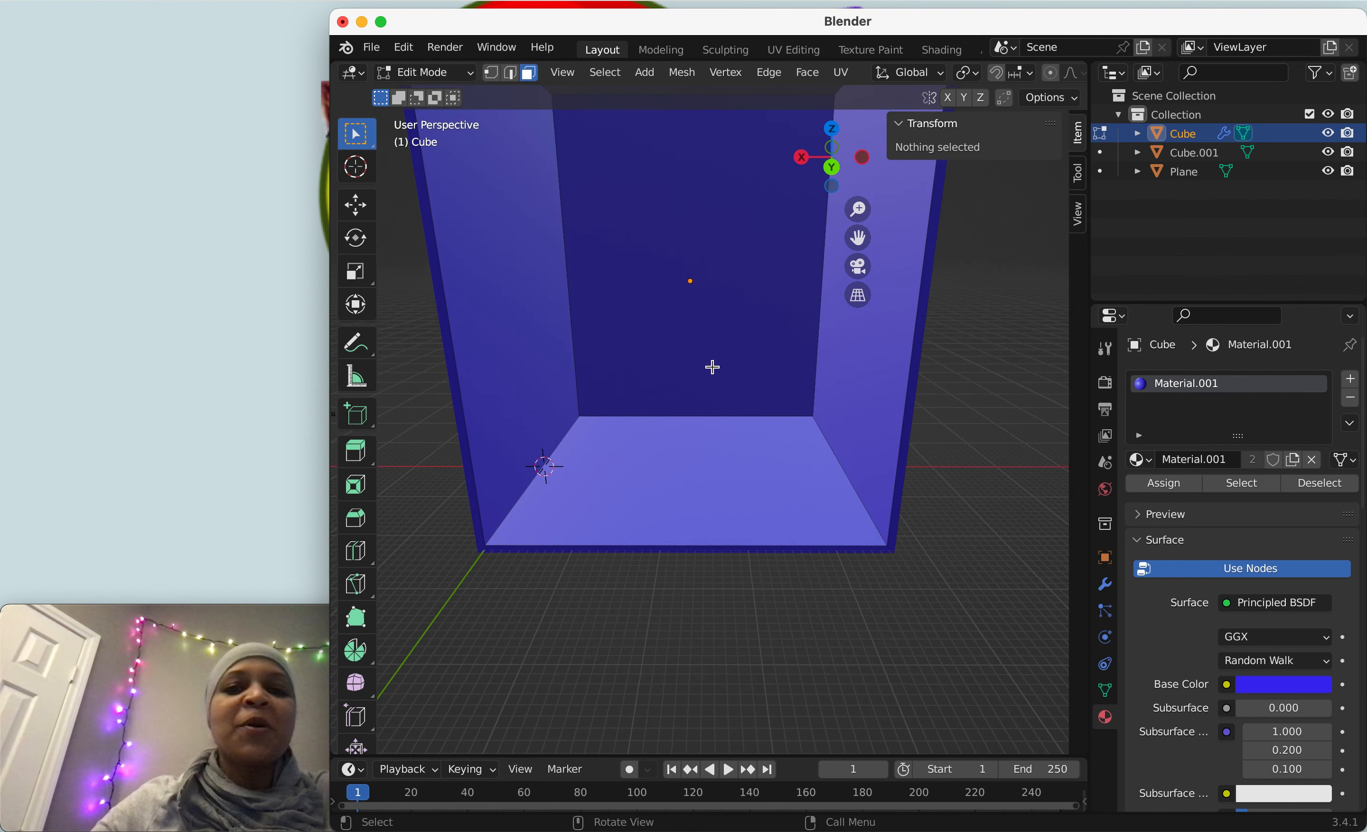
scroll(712, 366, down, 2)
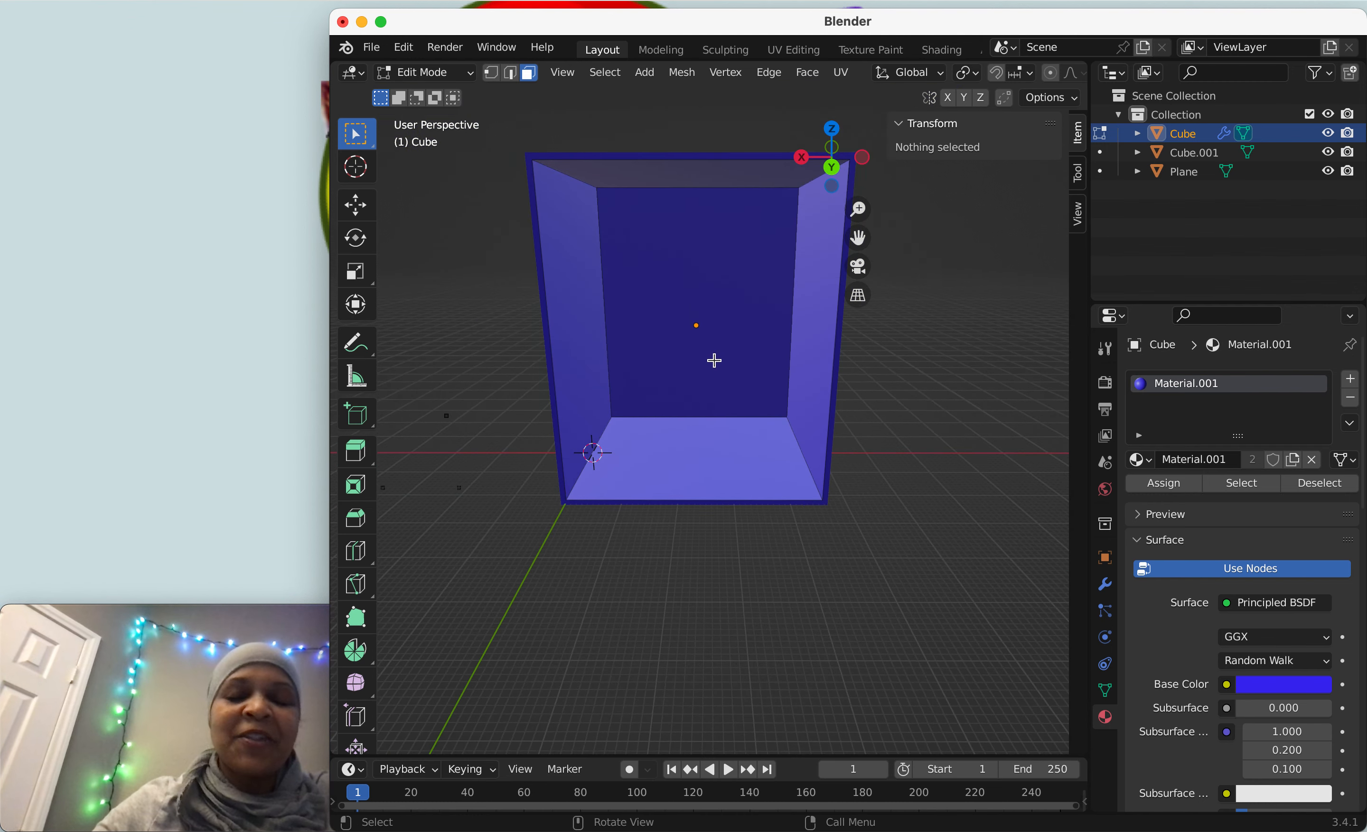
scroll(711, 360, up, 3)
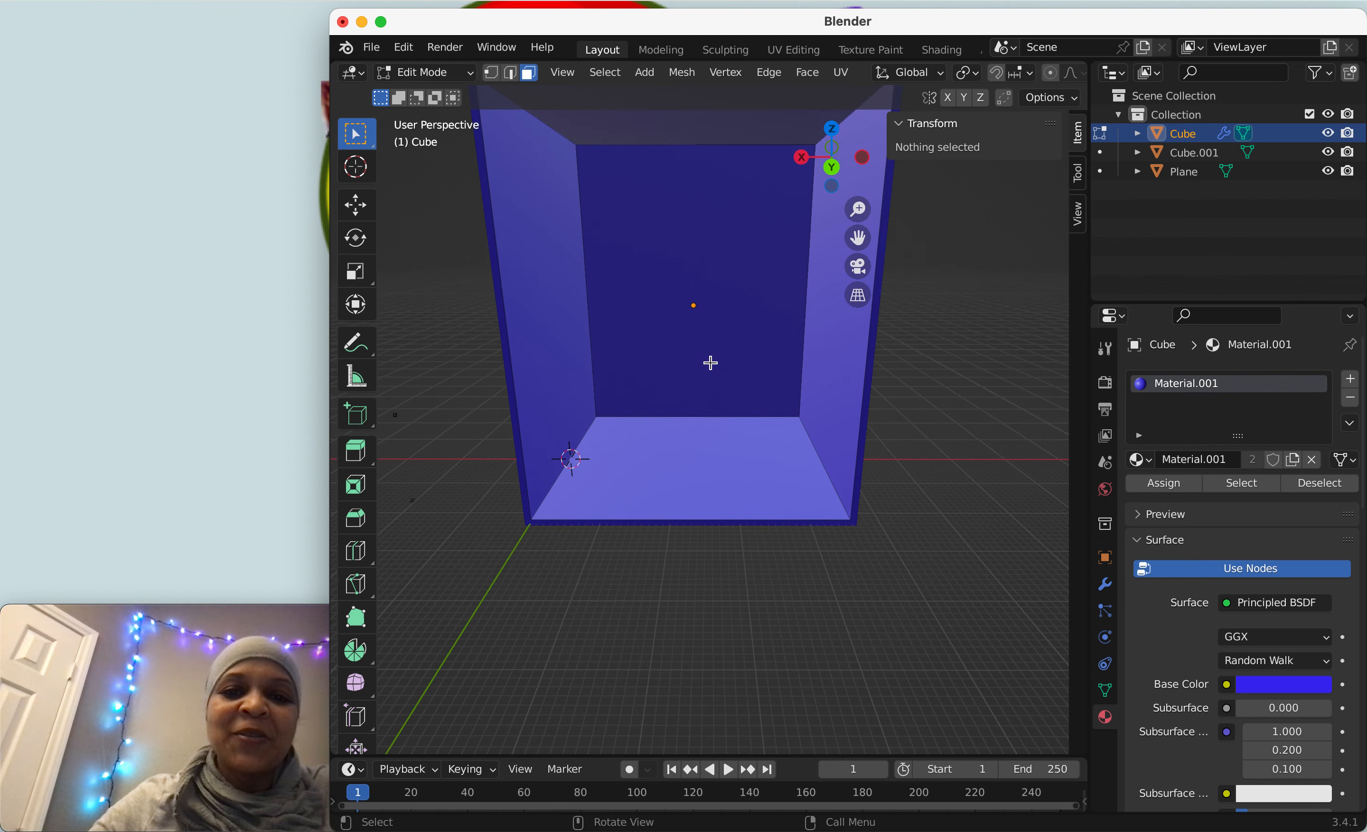
click(499, 277)
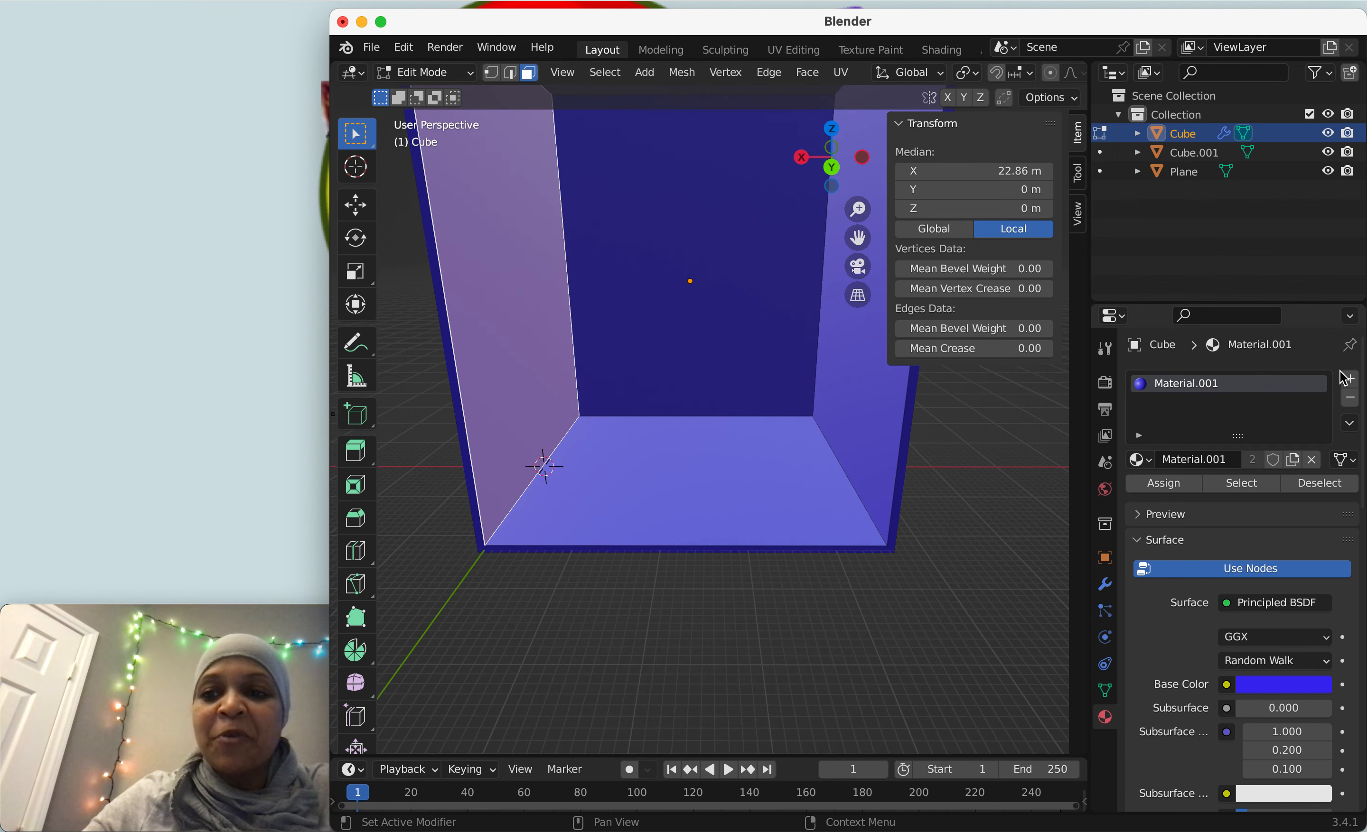
click(1350, 381)
click(1142, 499)
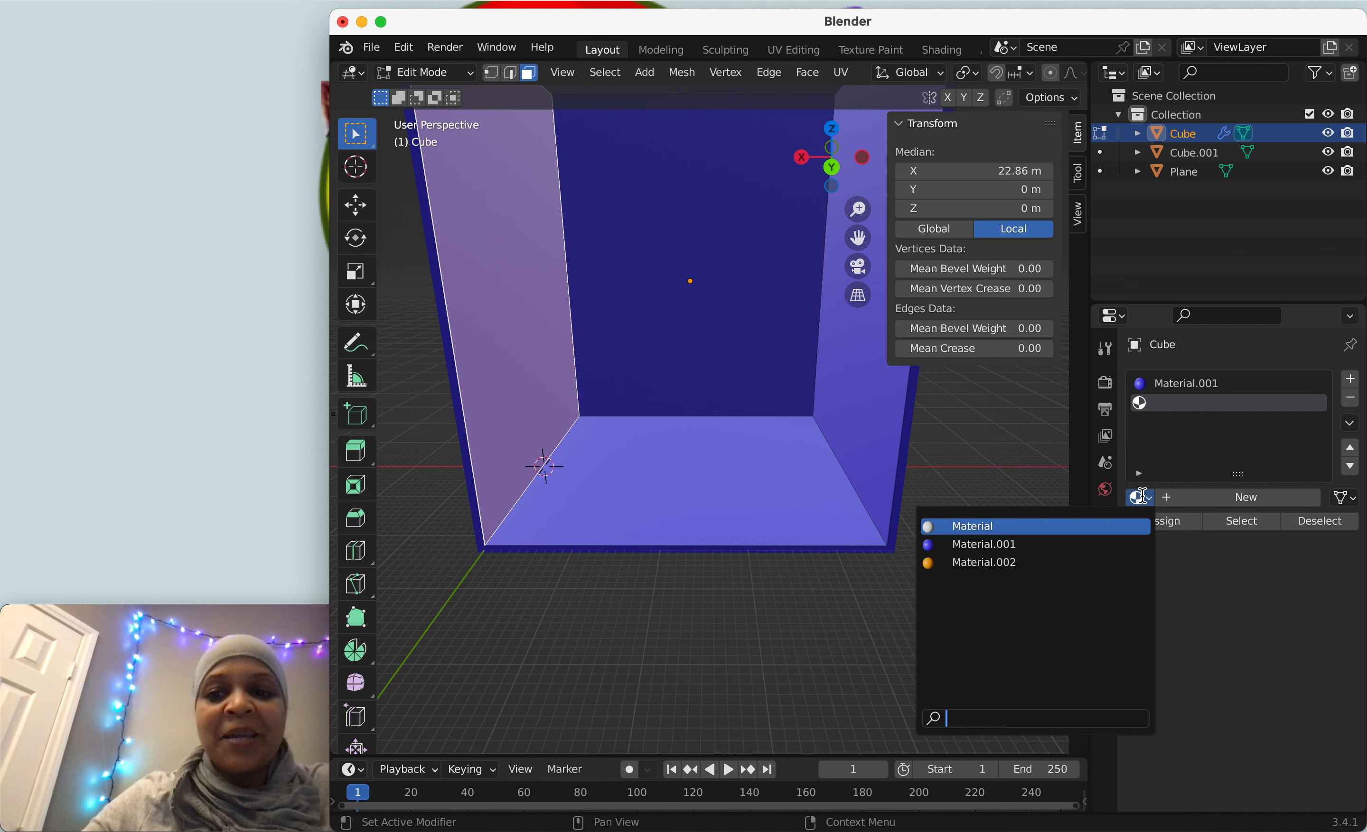
click(992, 560)
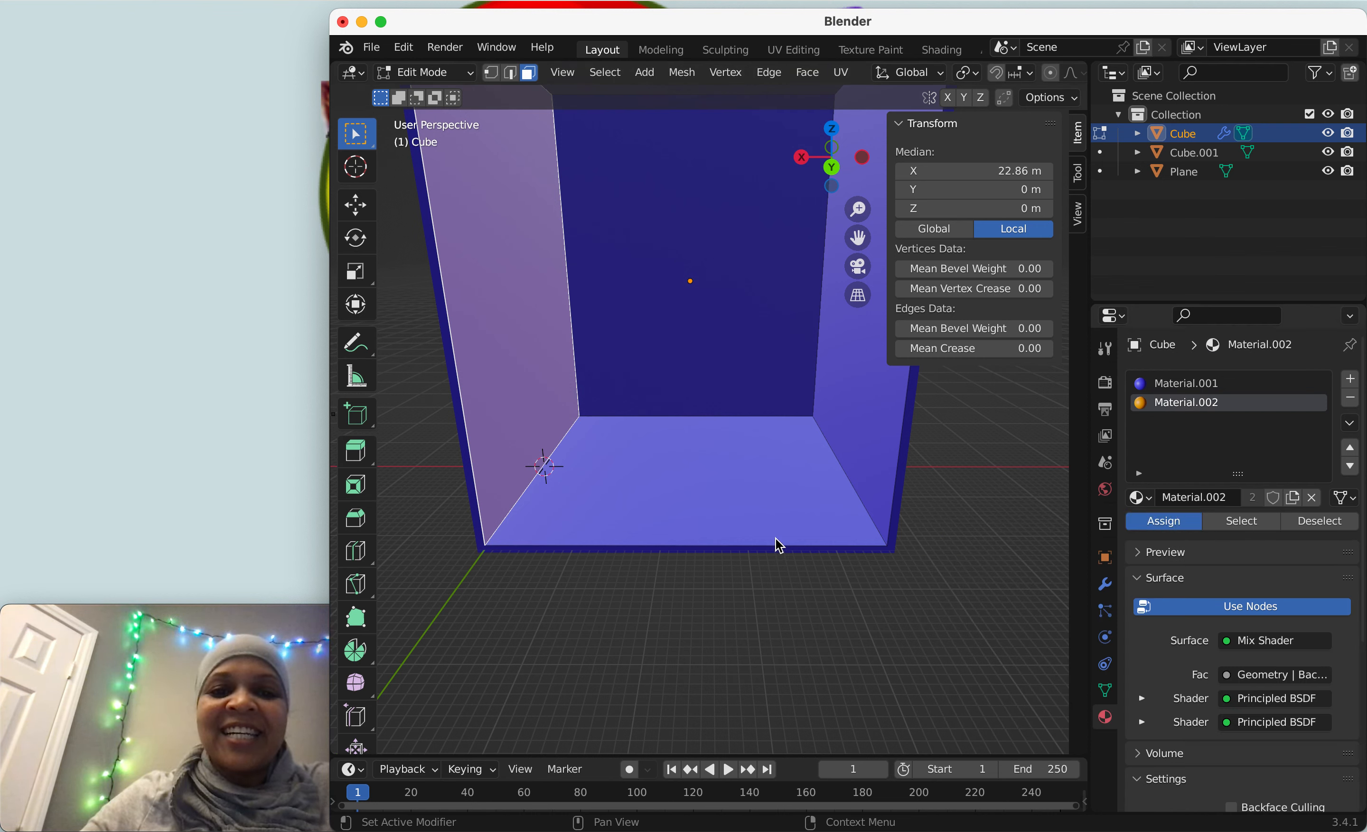
click(620, 330)
click(528, 355)
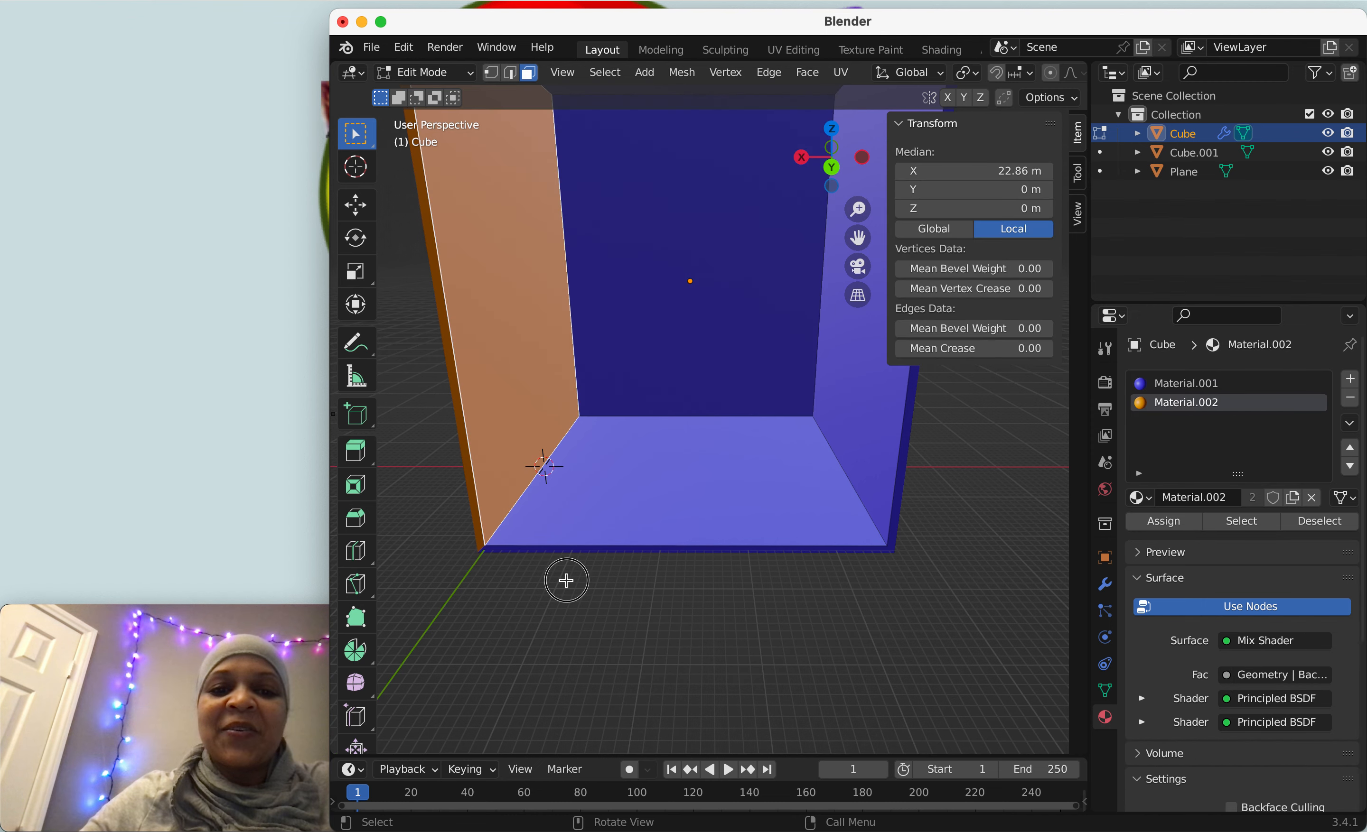
Step: Select the inner back wall and examine the box from several angles, then clear the selection
drag(565, 581, 684, 606)
click(643, 321)
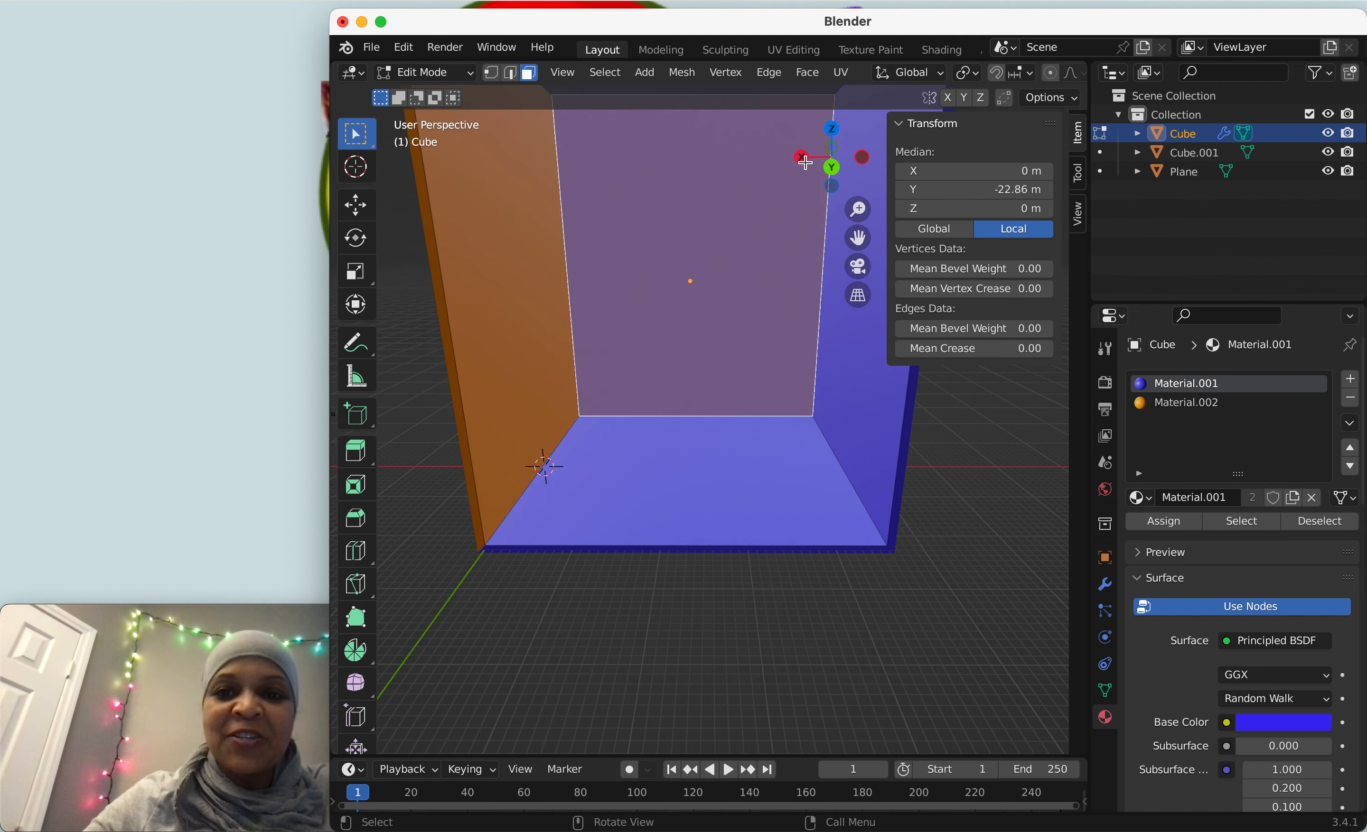
drag(806, 163, 918, 182)
drag(952, 158, 892, 218)
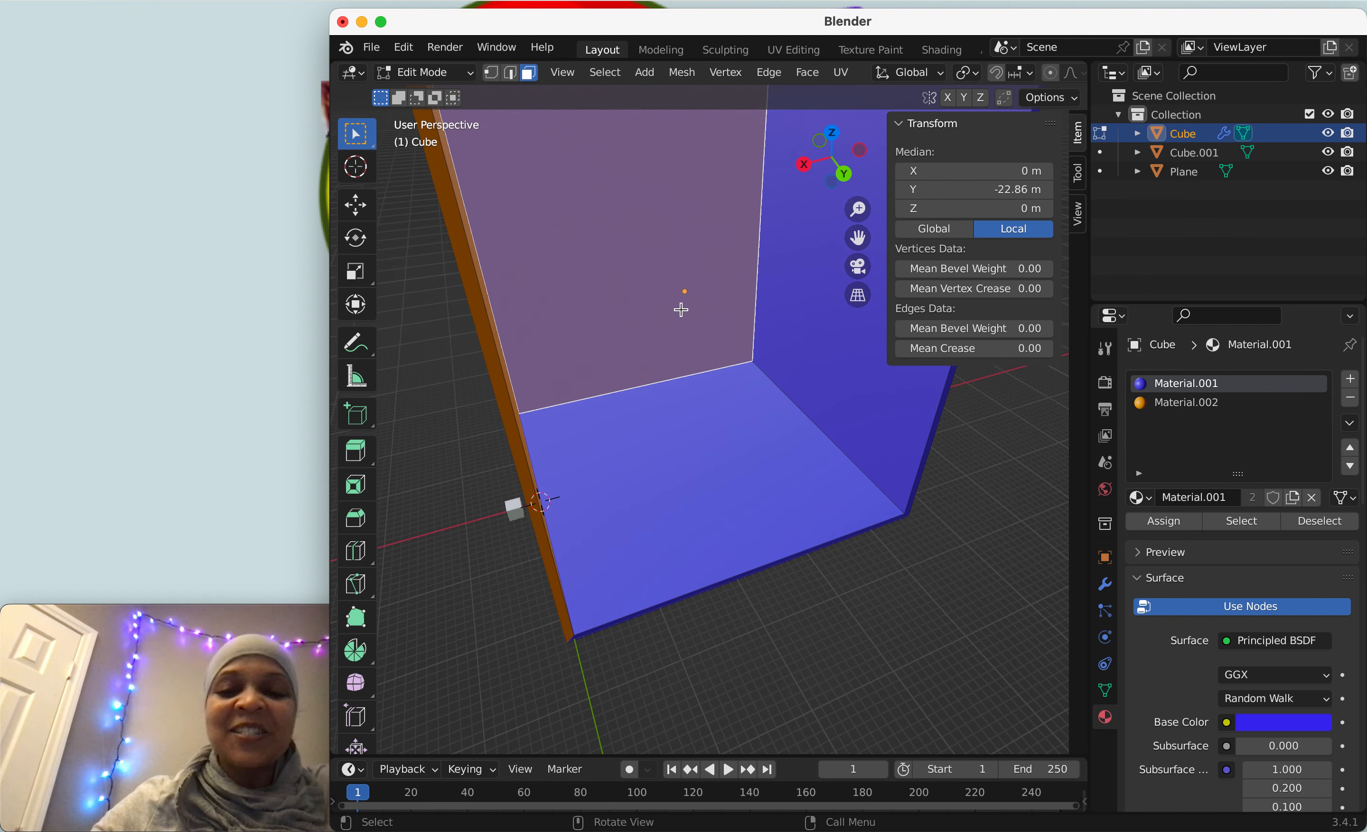
scroll(678, 307, down, 5)
middle_drag(658, 294, 644, 268)
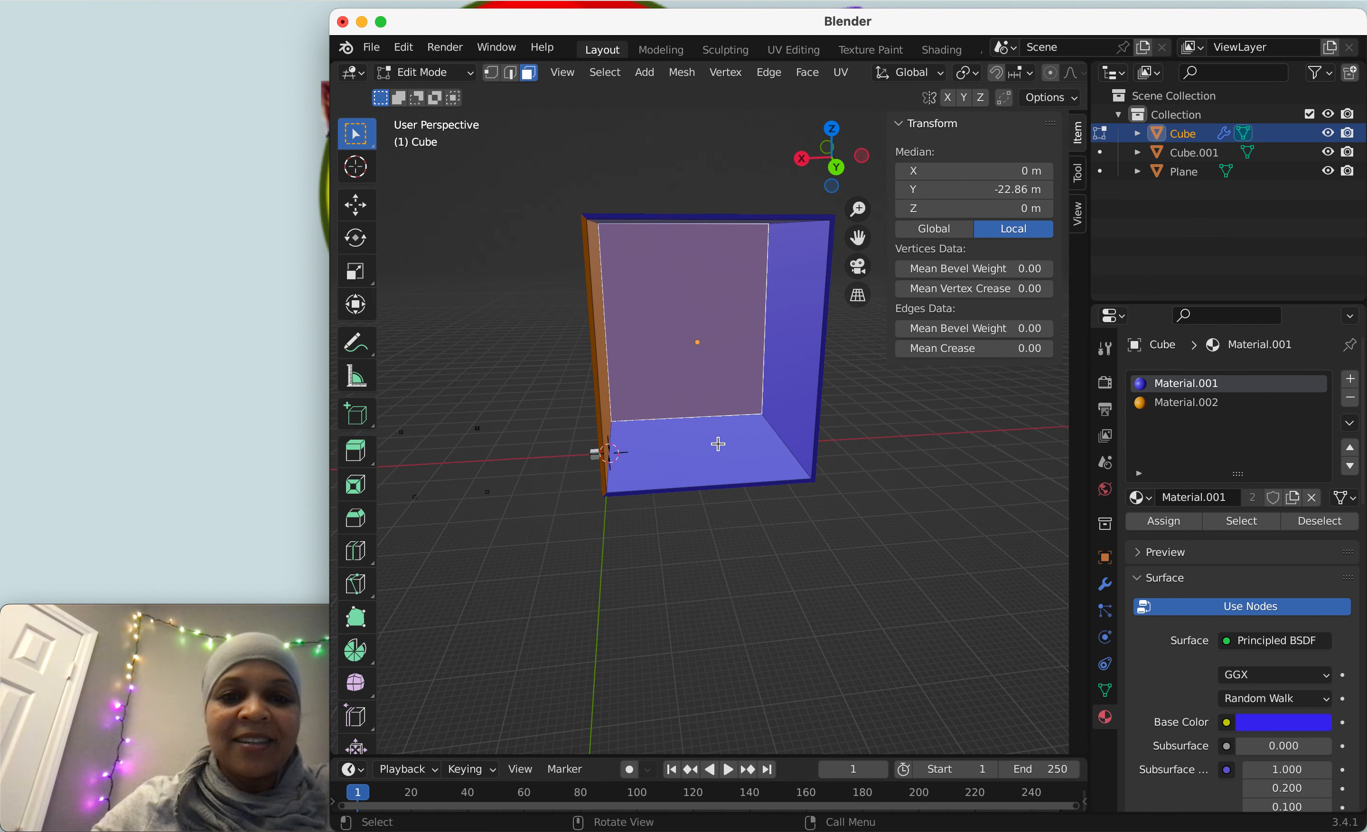
click(773, 499)
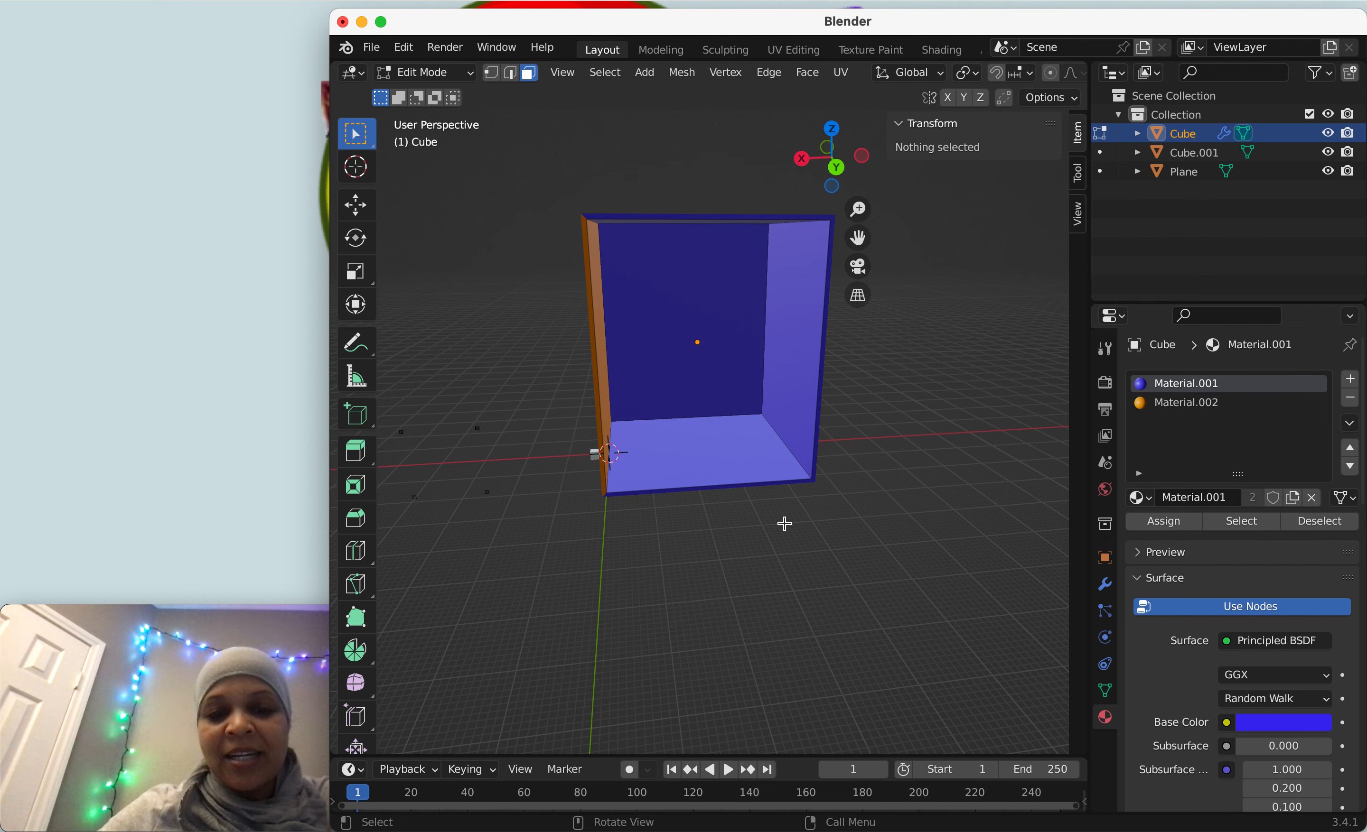
Step: Undo the assignment of Material.002 to the inner side wall on the positive X side and deselect the wall
click(650, 424)
click(623, 348)
key(super+z)
key(super+z)
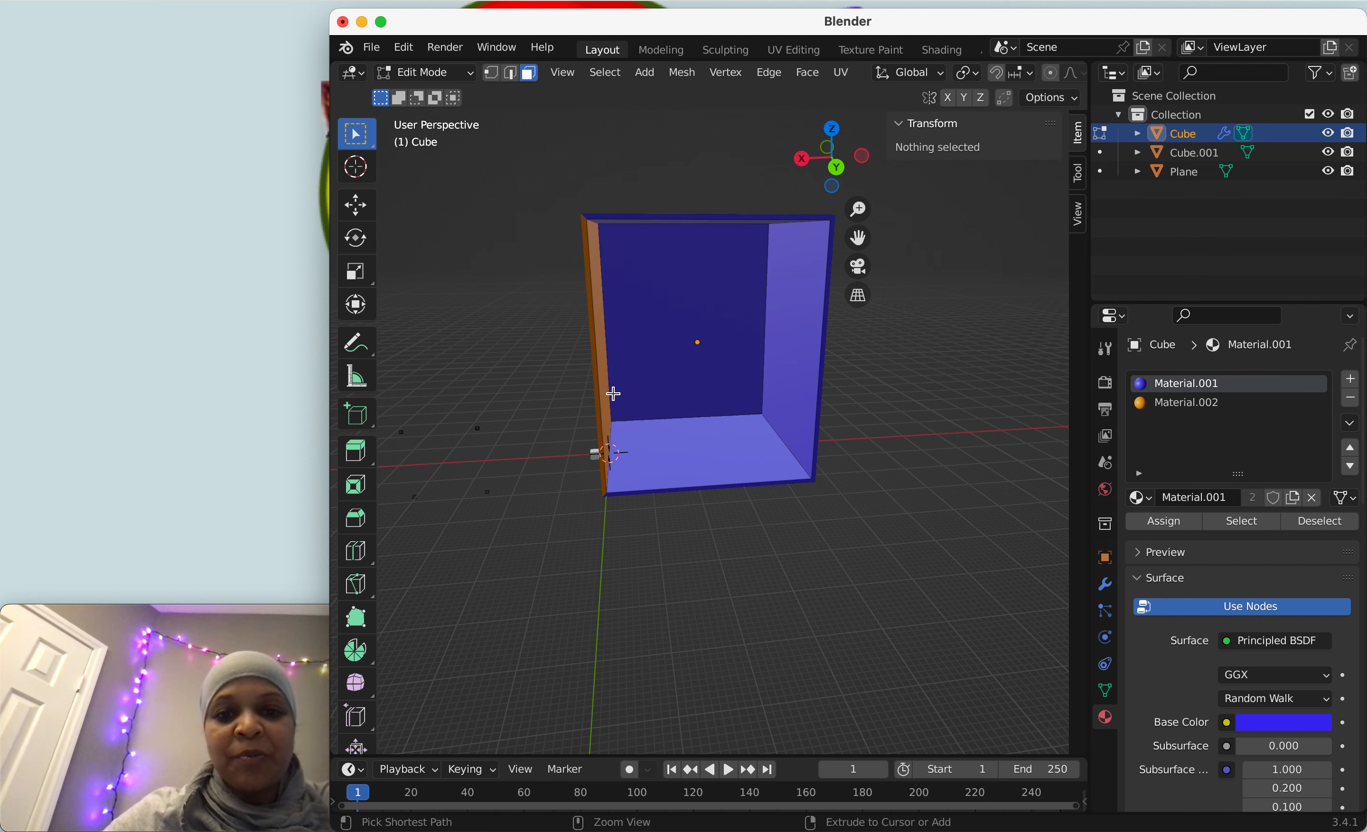
key(super+shift+z)
key(super+z)
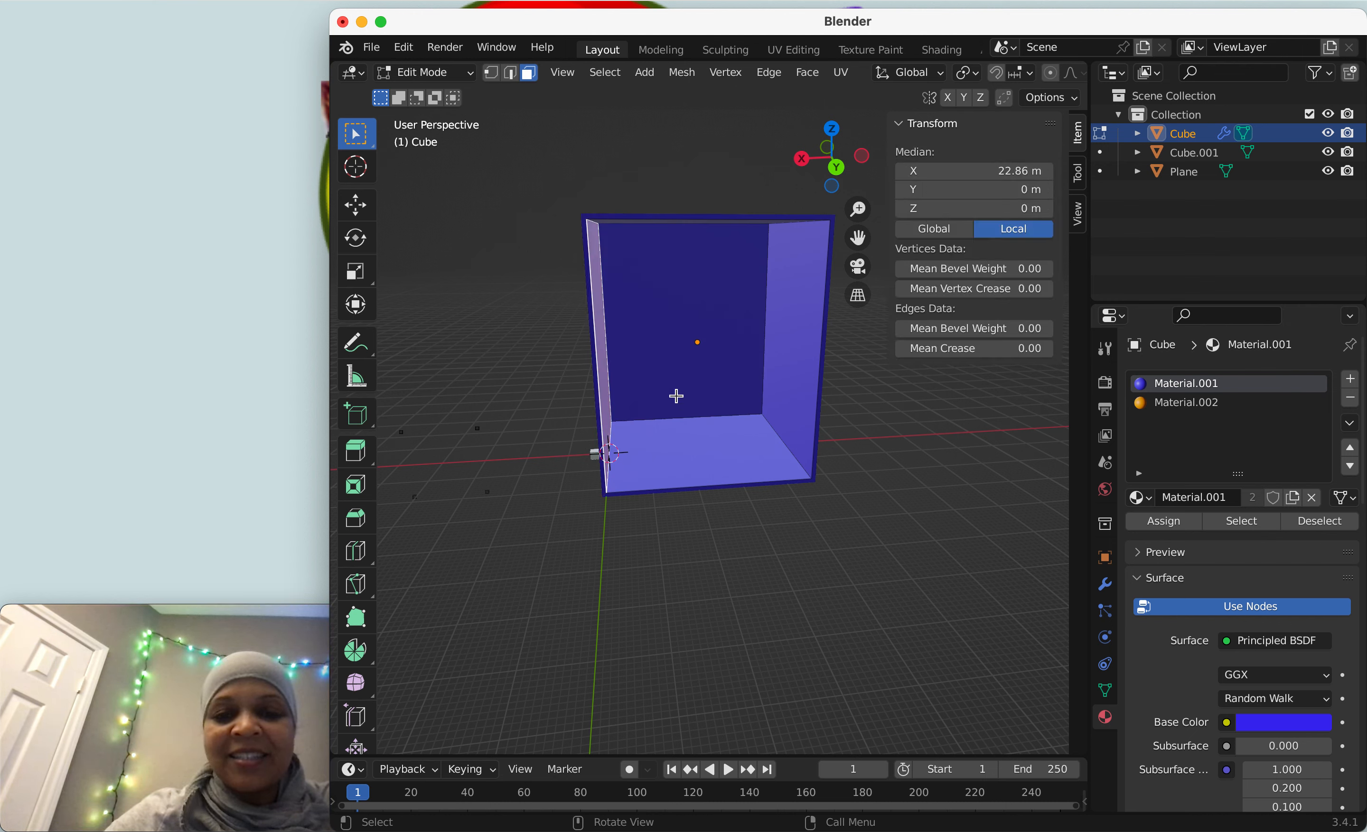
click(624, 542)
scroll(714, 510, up, 2)
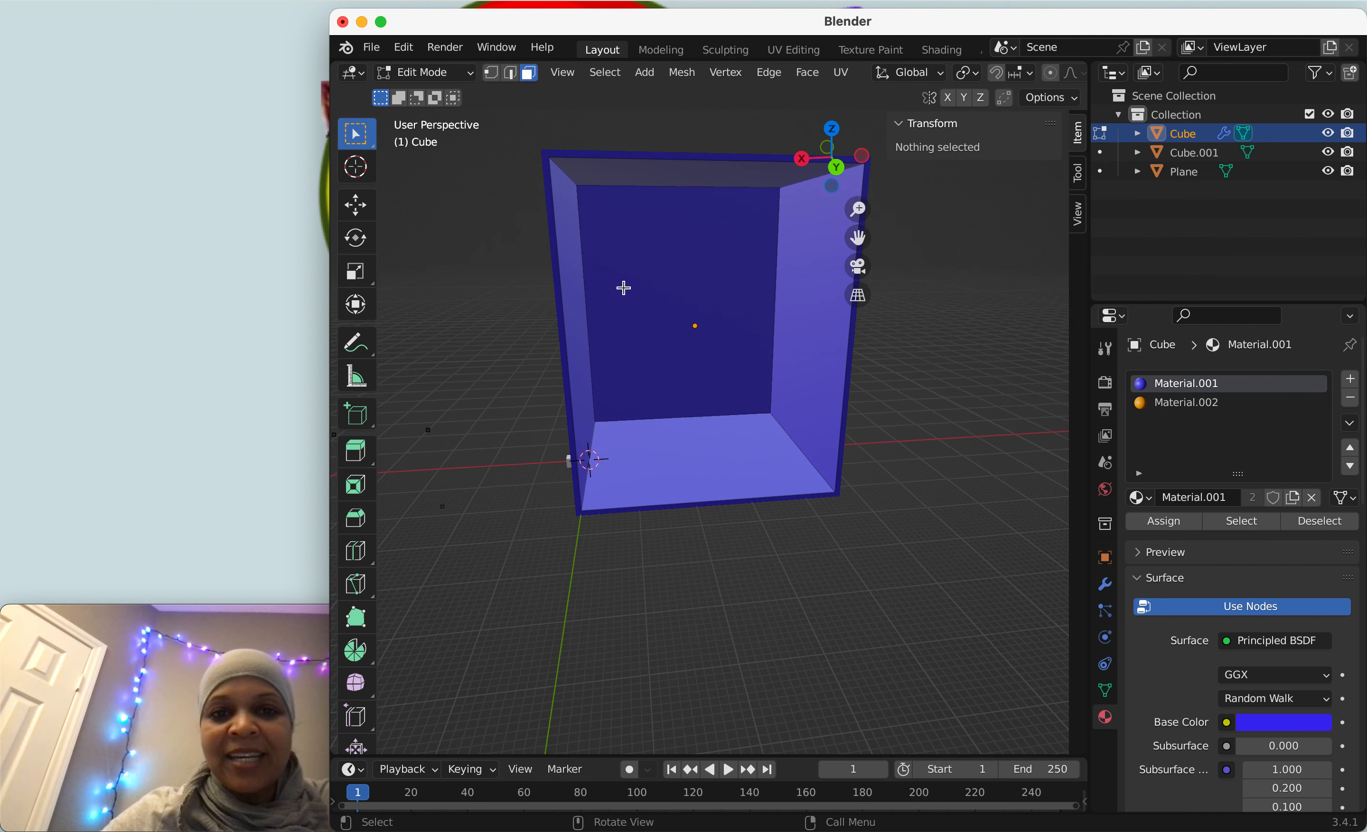
scroll(530, 154, down, 1)
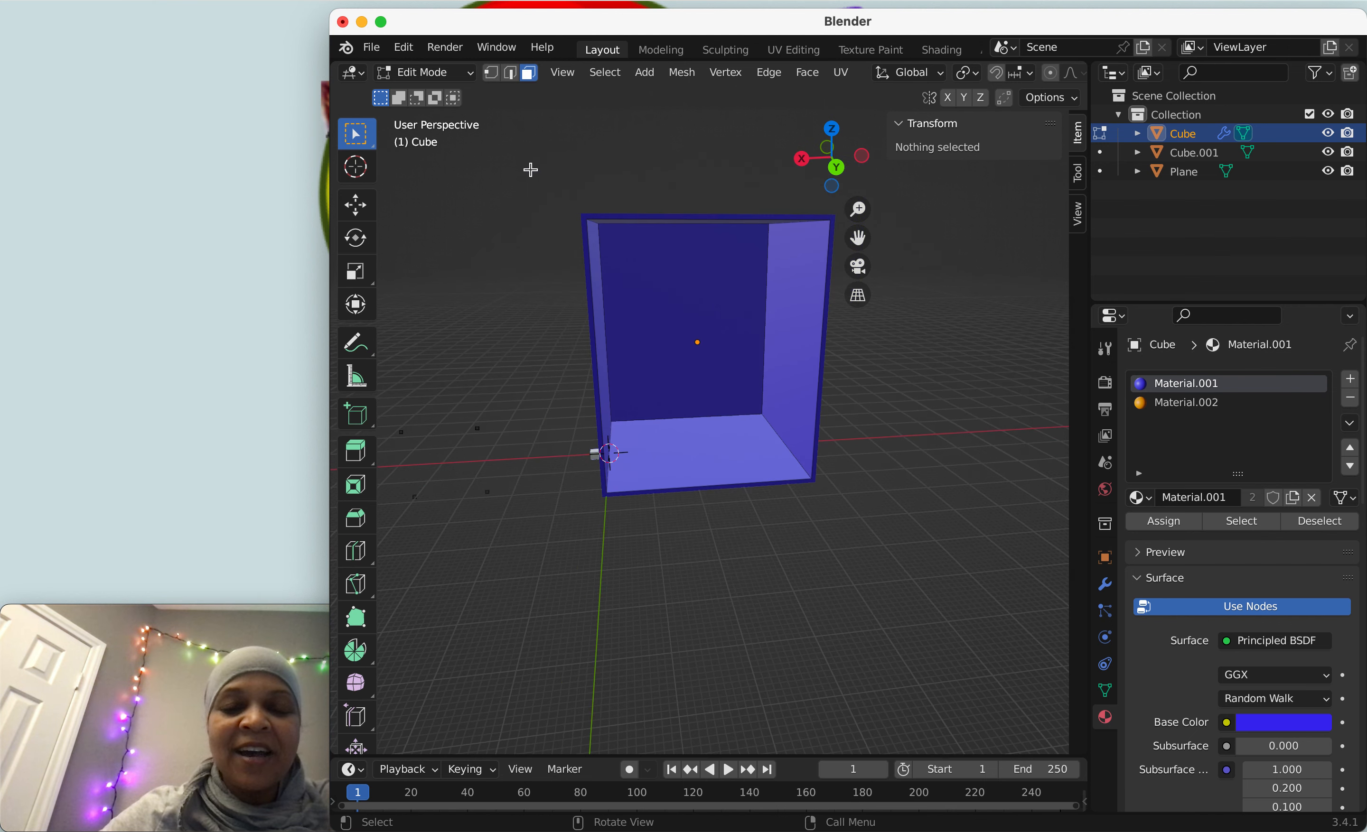
Step: Switch the Cube to Object Mode and apply its Solidify modifier
middle_drag(530, 169, 556, 154)
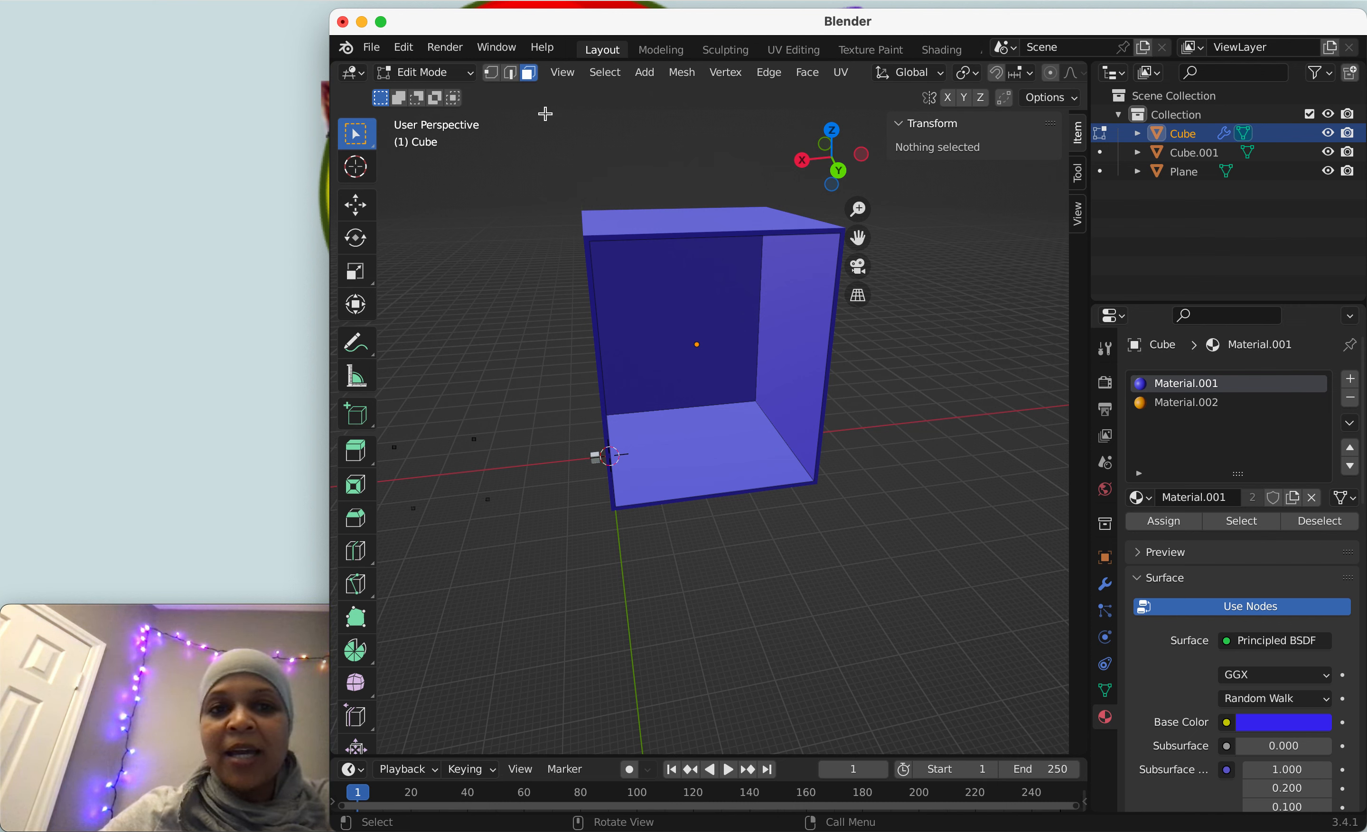
click(461, 74)
click(446, 92)
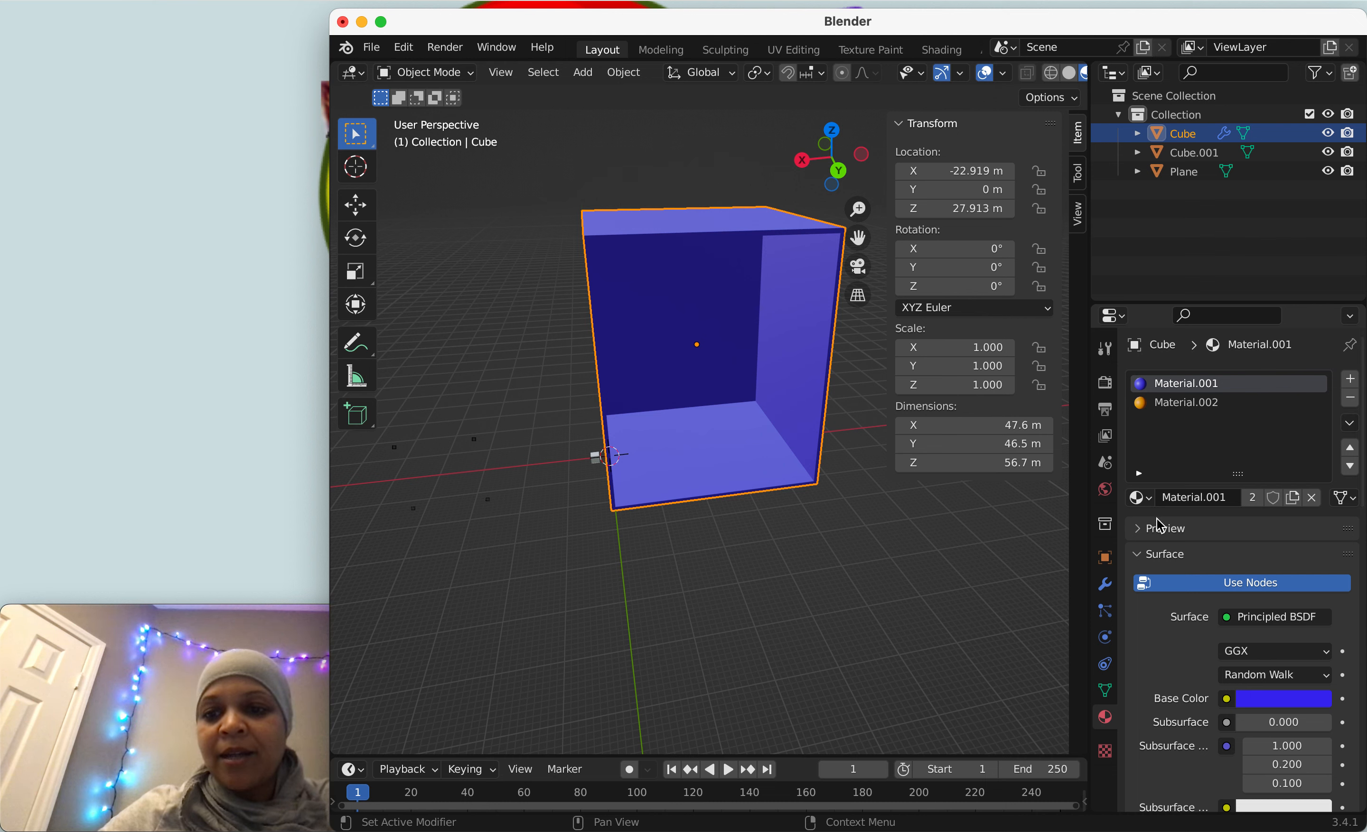
click(1106, 594)
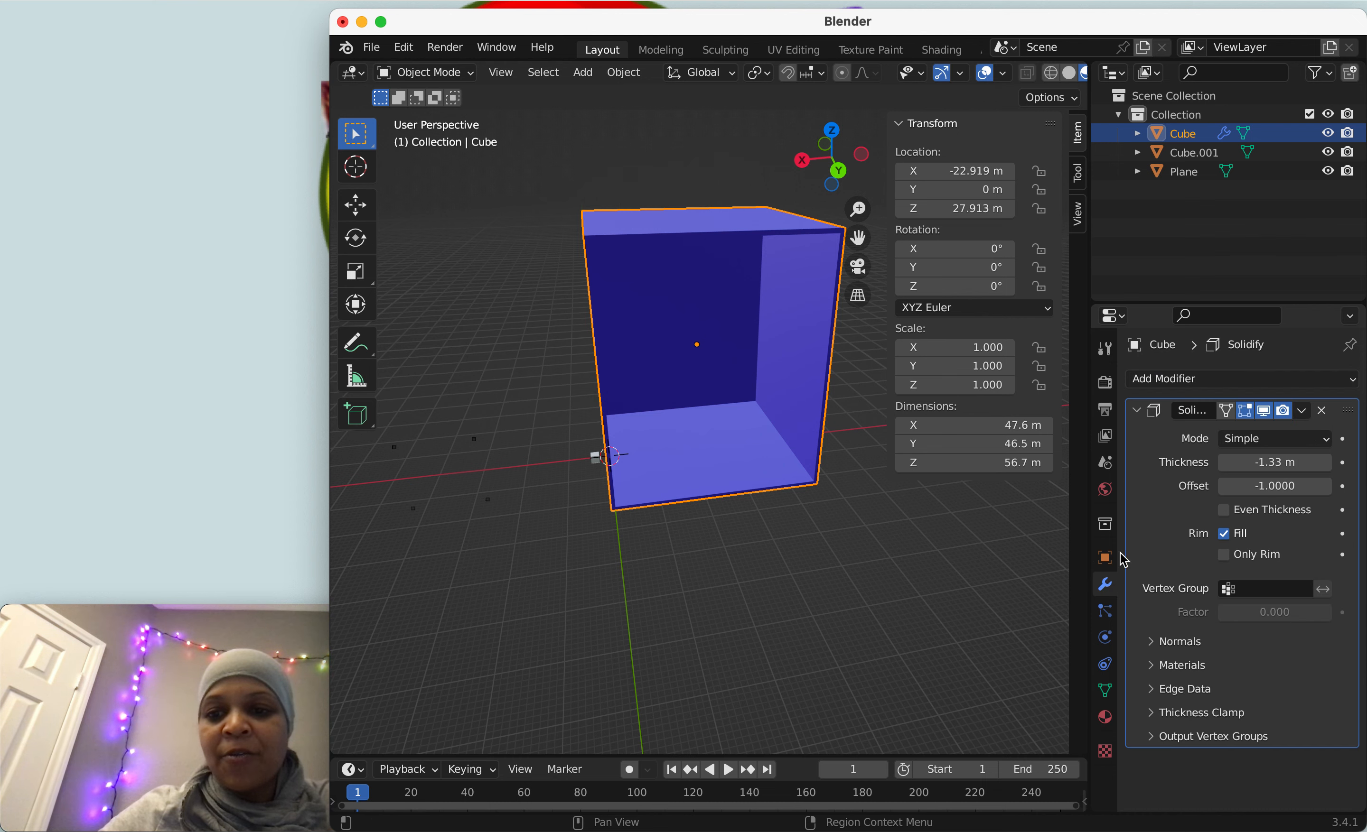
click(1304, 411)
click(1227, 437)
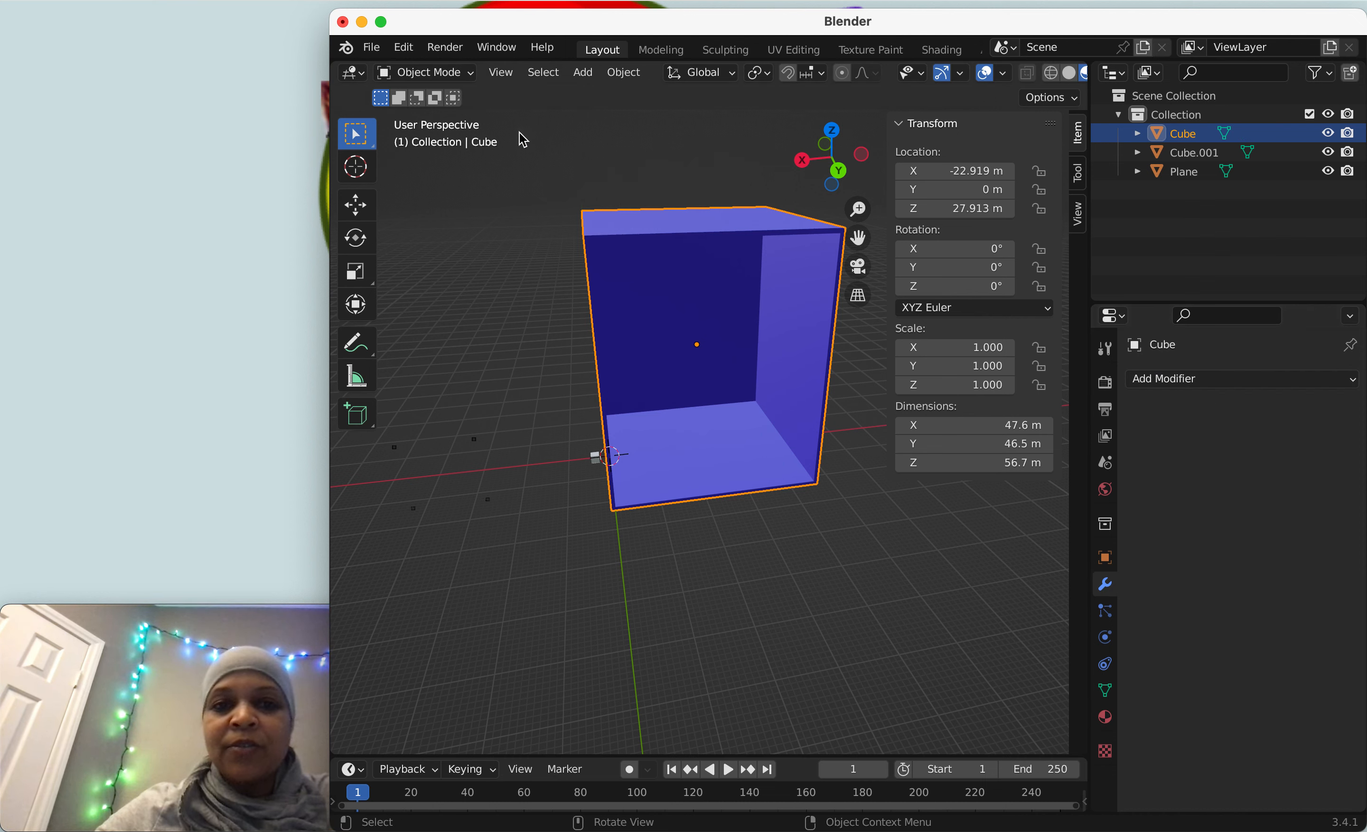
Step: Return the Cube to Edit Mode and examine the applied box geometry and its front rim from several angles
click(423, 72)
click(418, 102)
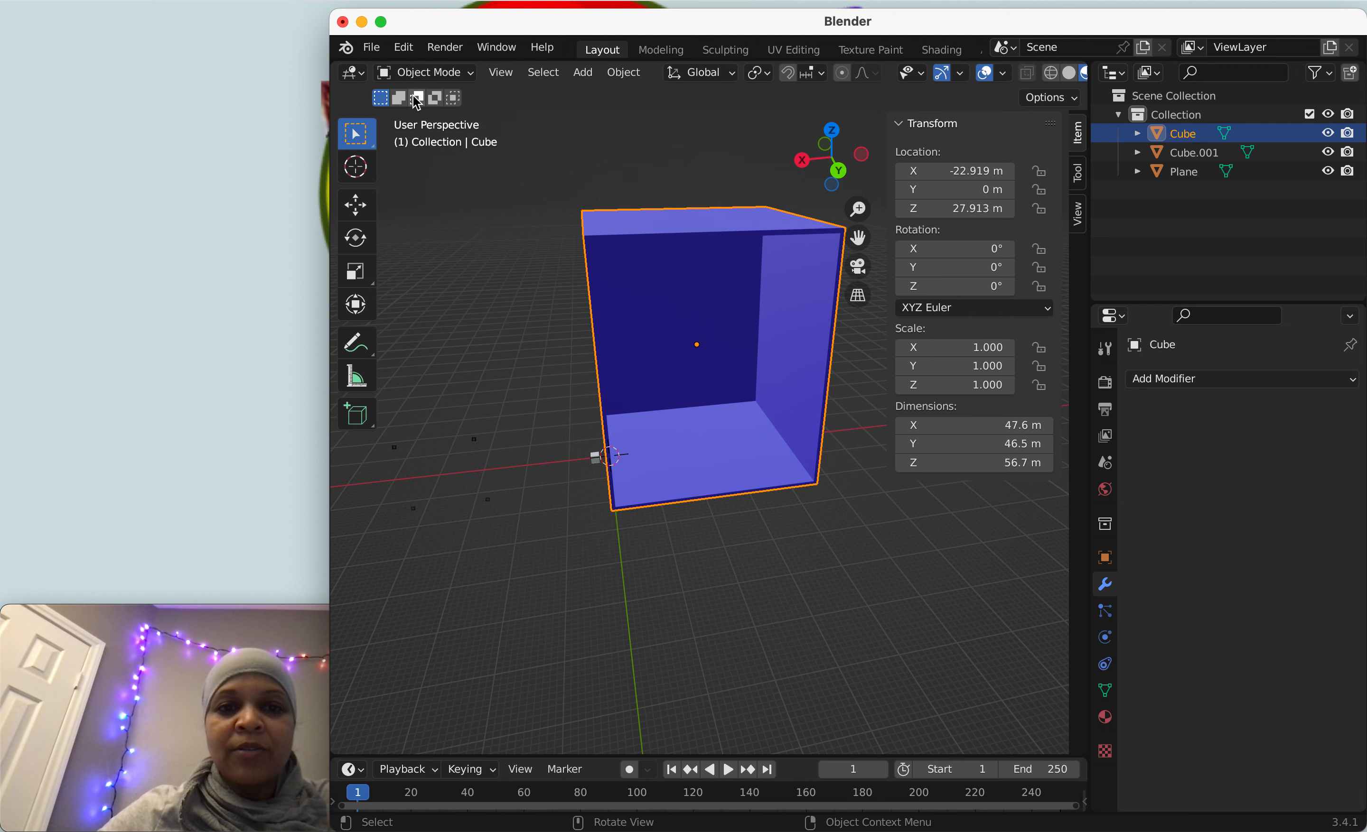
click(418, 78)
click(411, 112)
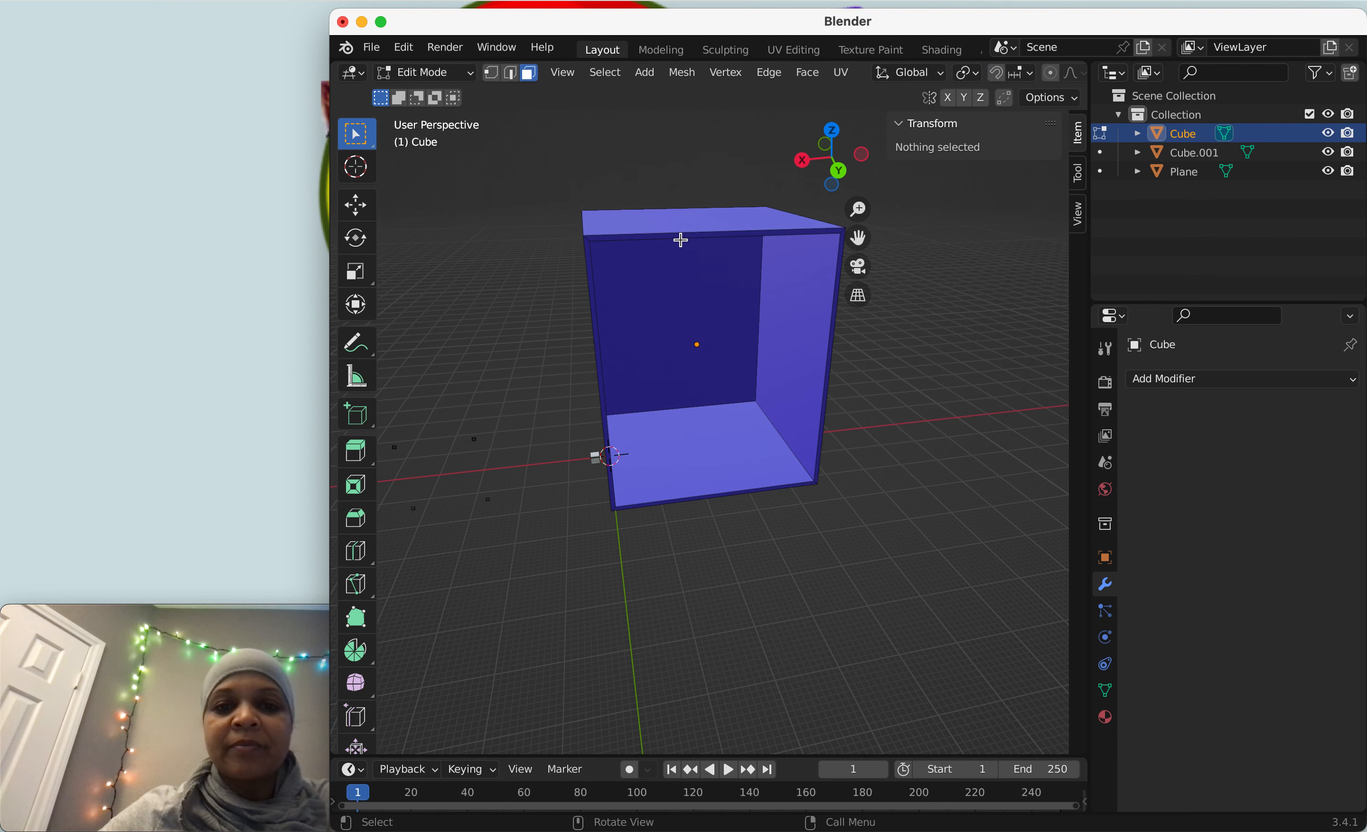
scroll(681, 240, up, 3)
scroll(644, 251, down, 3)
middle_drag(644, 247, 706, 184)
scroll(705, 184, up, 2)
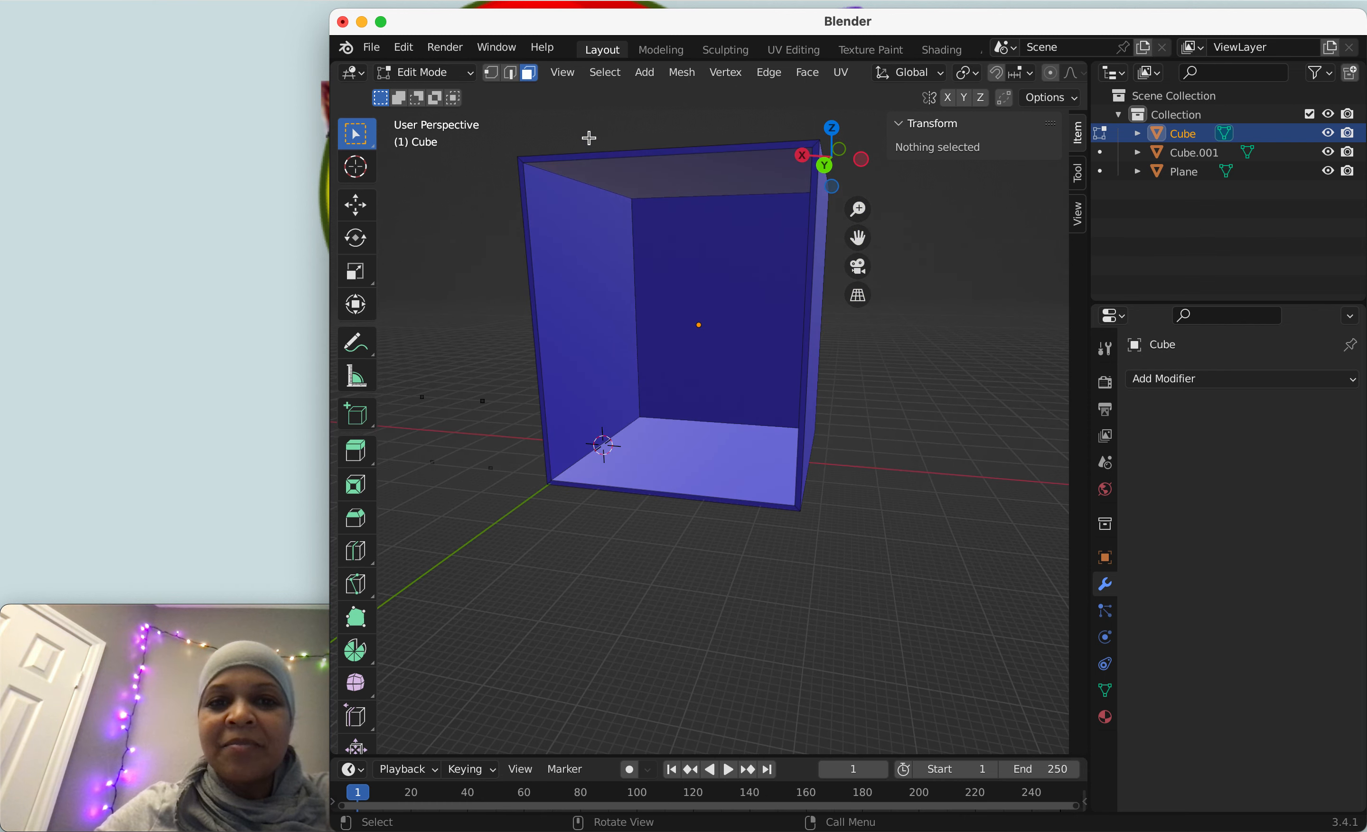
middle_drag(584, 138, 626, 180)
scroll(665, 159, up, 2)
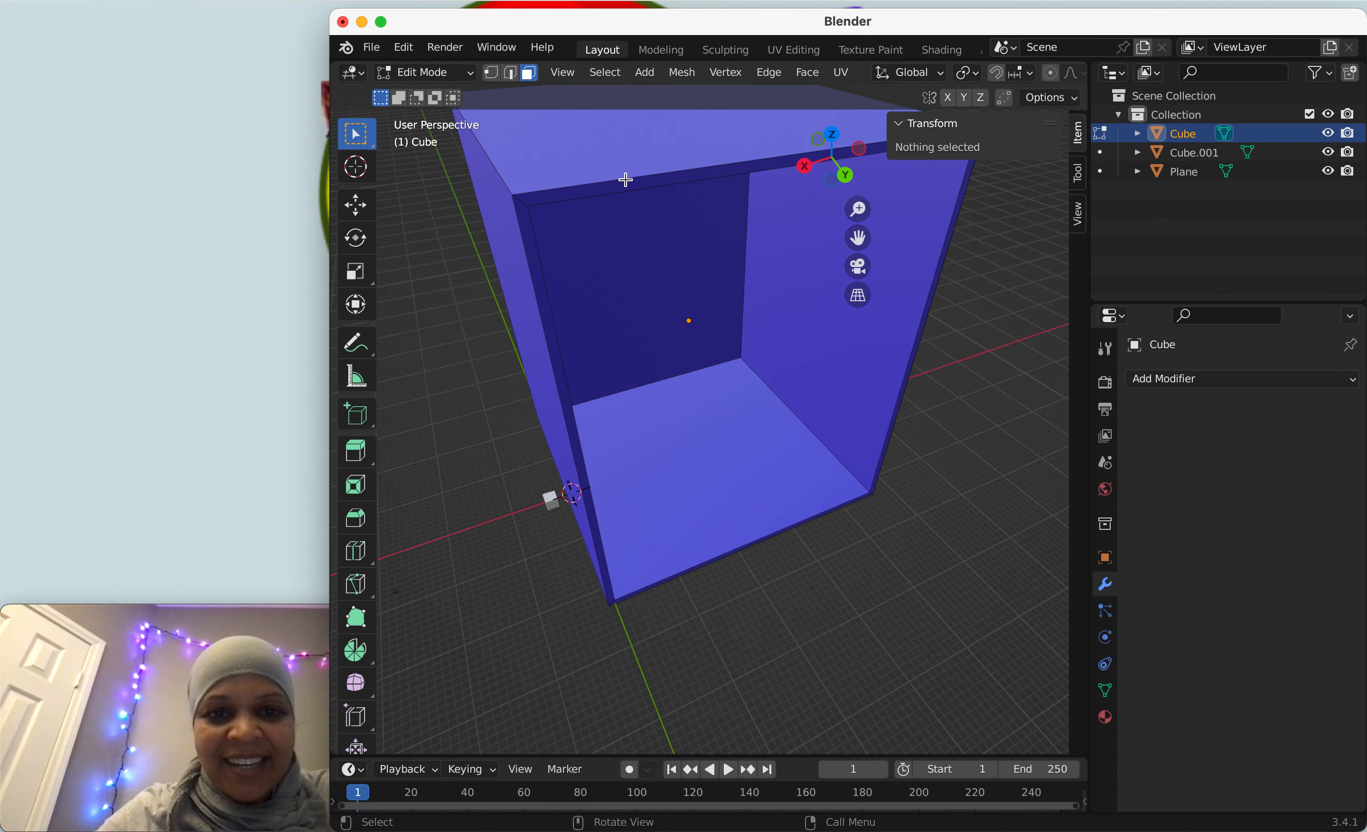
click(474, 71)
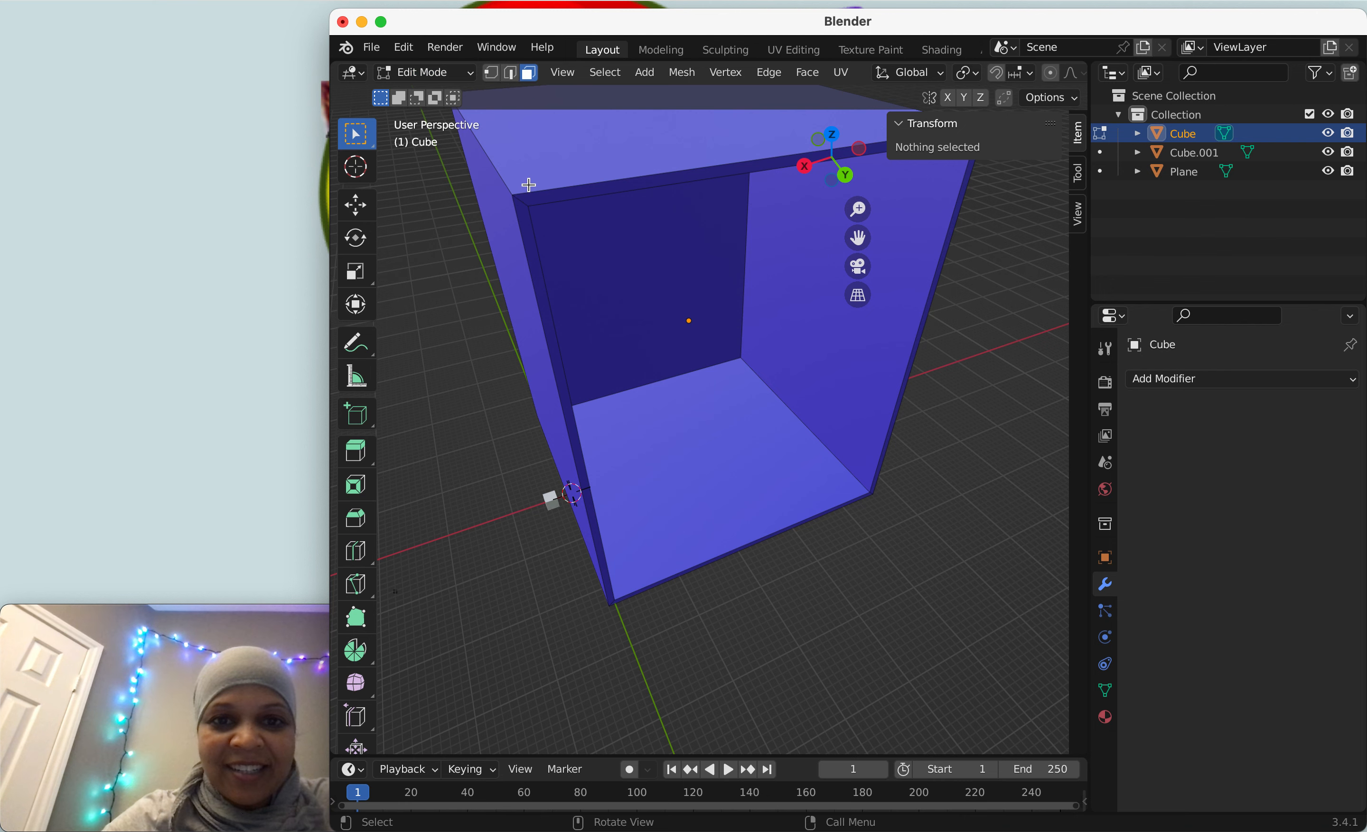
middle_drag(577, 174, 541, 194)
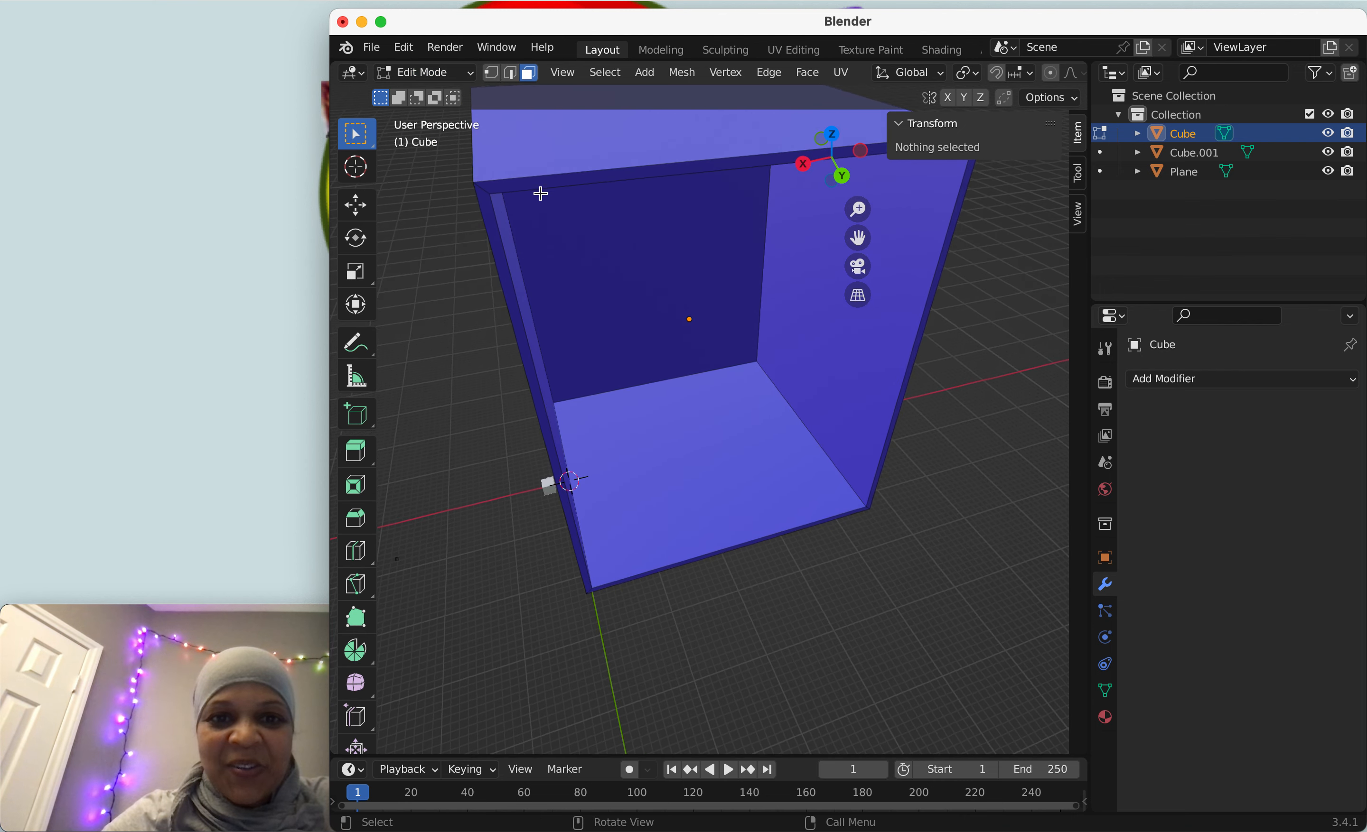
Step: Delete the top face and the positive X side face of the box's front rim
alt+click(540, 179)
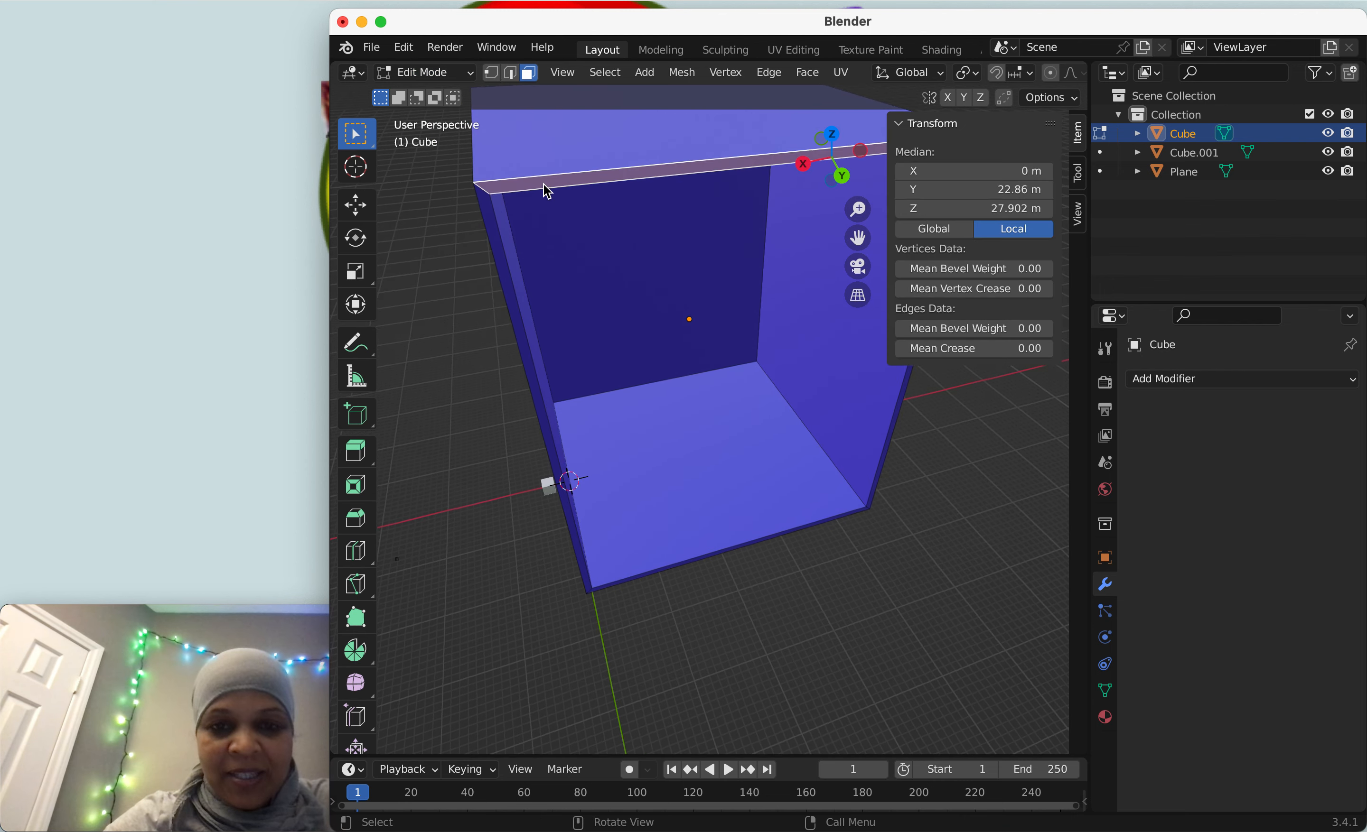
key(x)
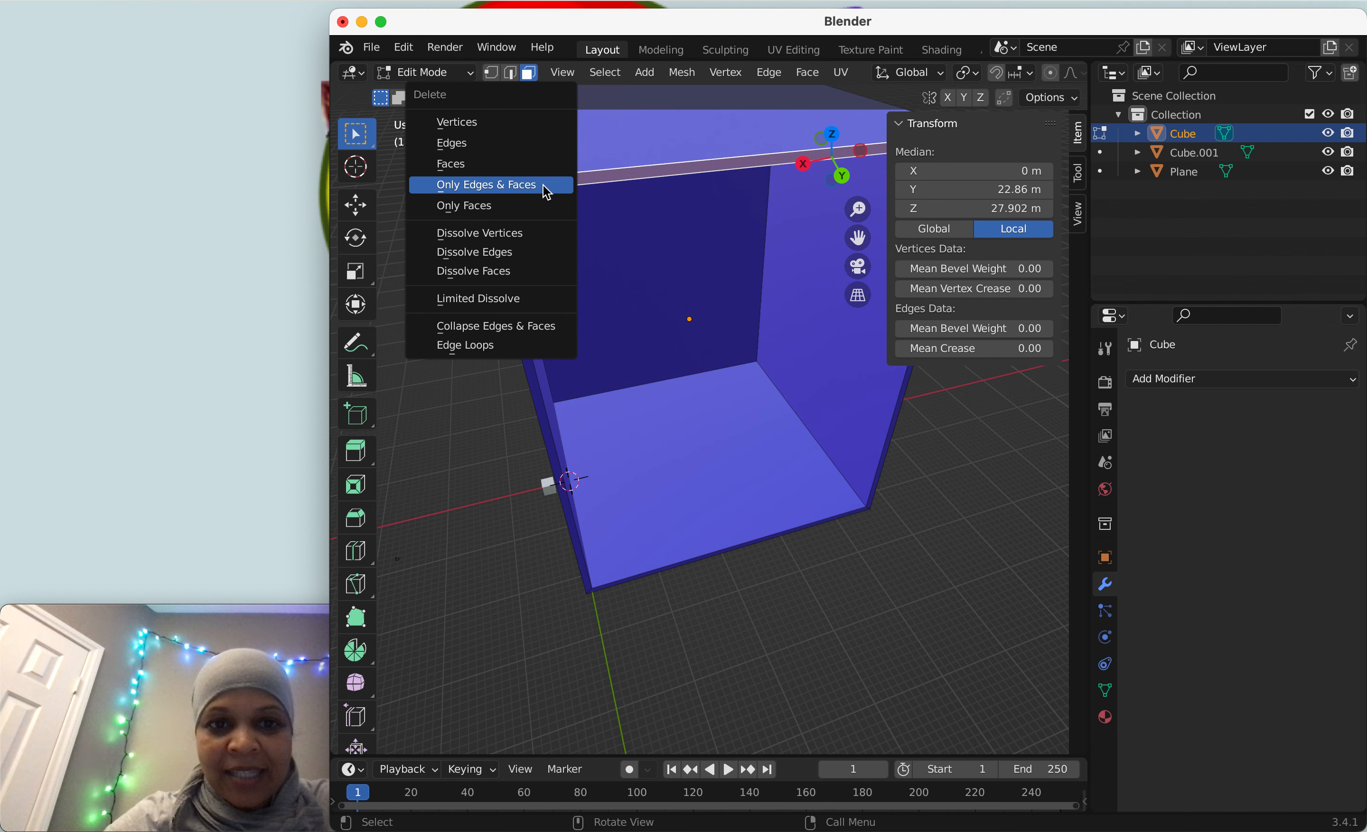
click(498, 166)
middle_drag(570, 296, 537, 218)
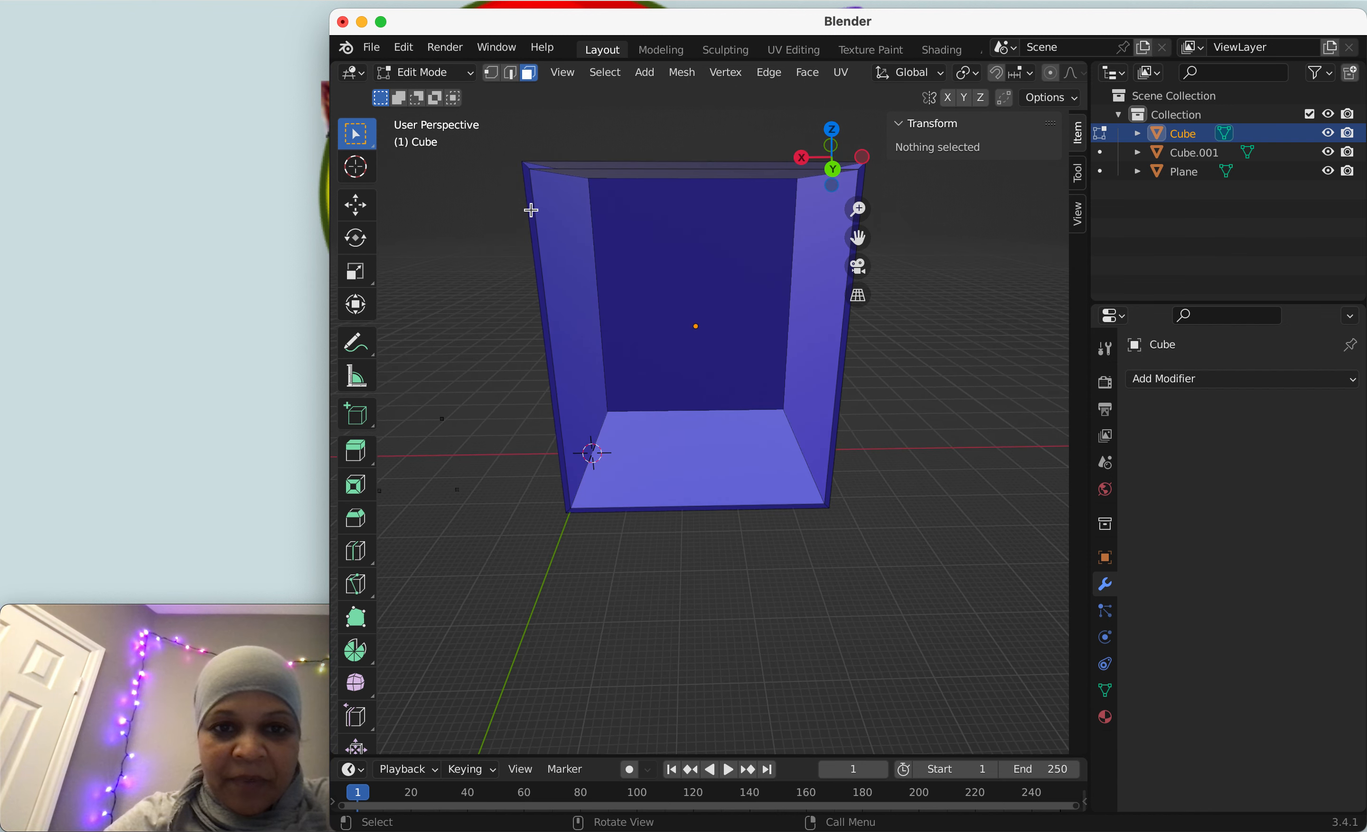
click(532, 210)
key(x)
click(532, 210)
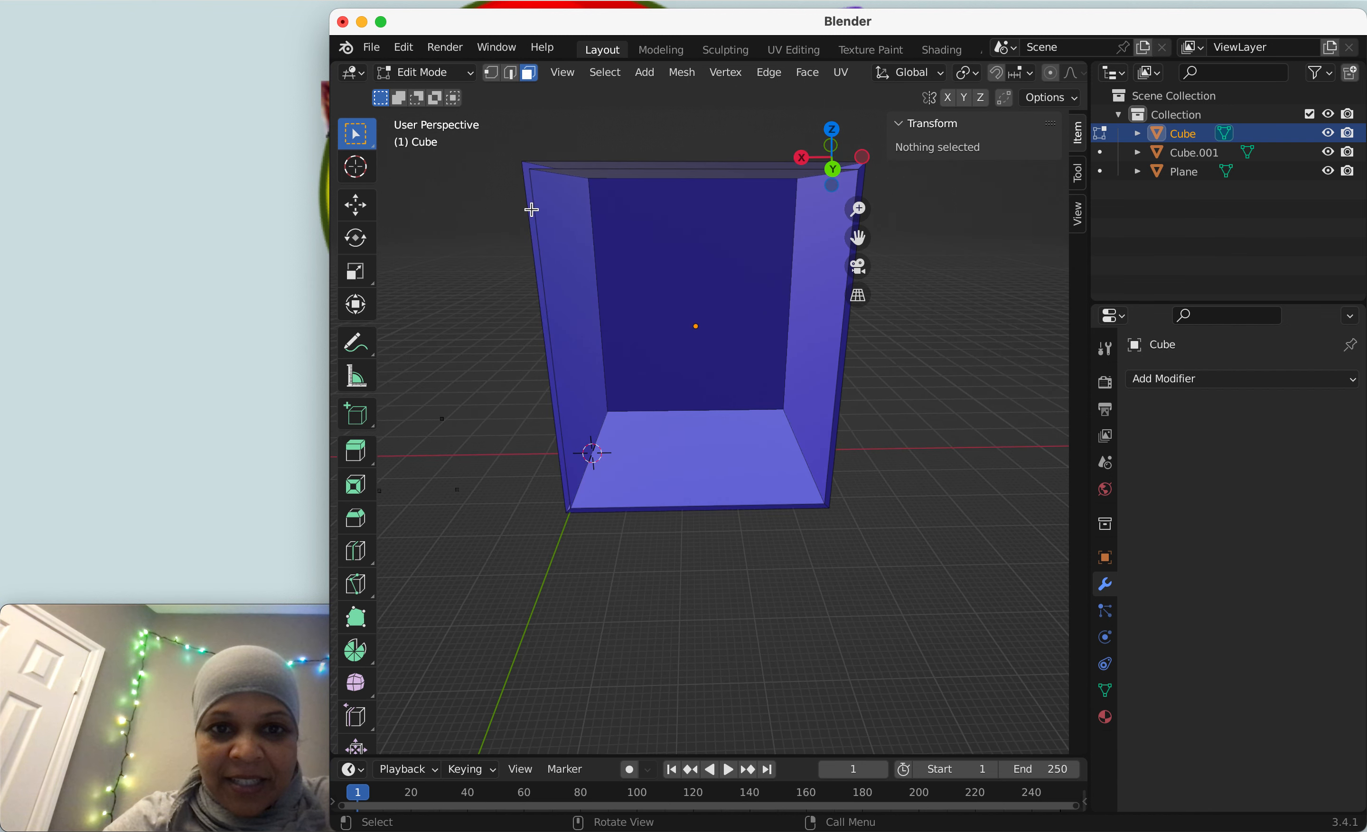
Step: Delete the bottom face and the negative X side face of the box's front rim
click(602, 512)
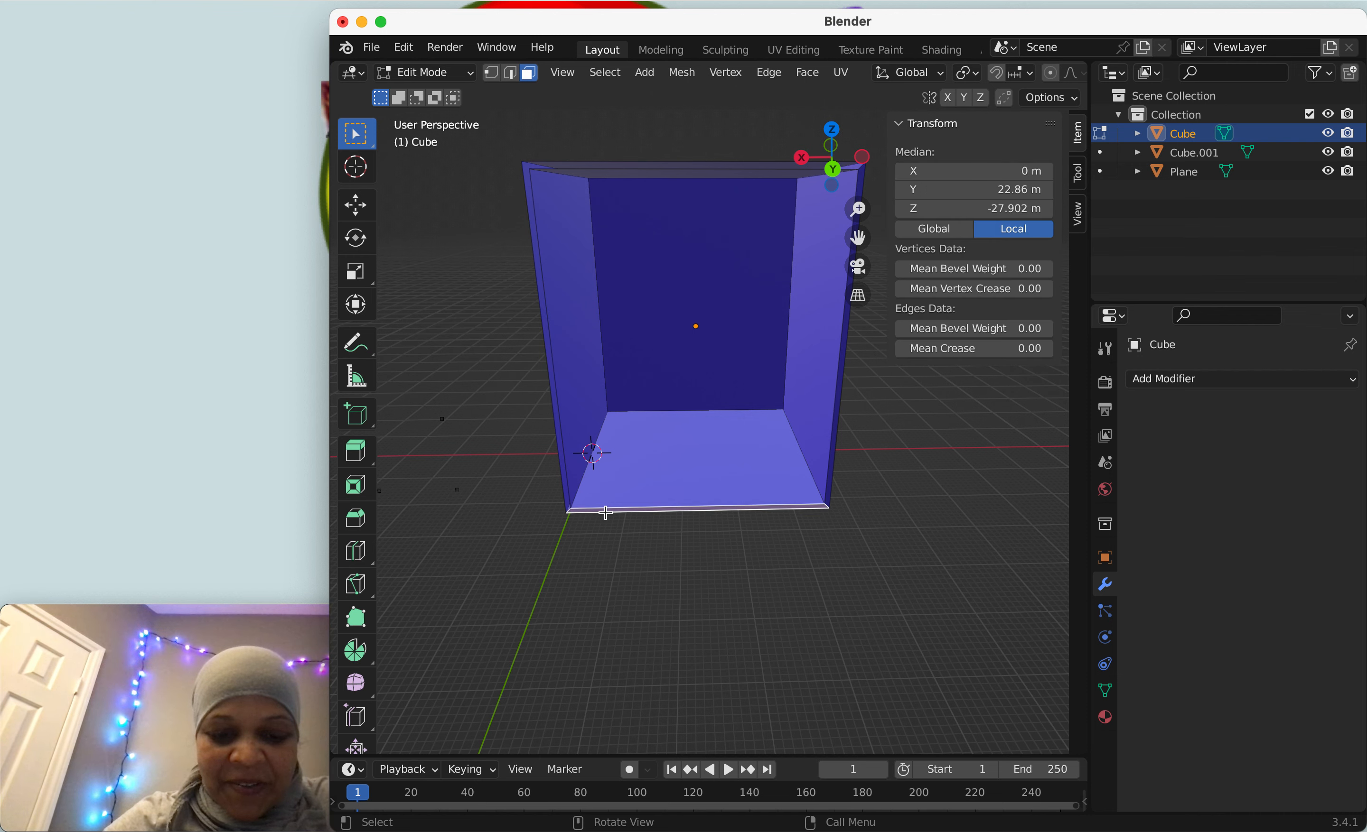
key(x)
click(588, 508)
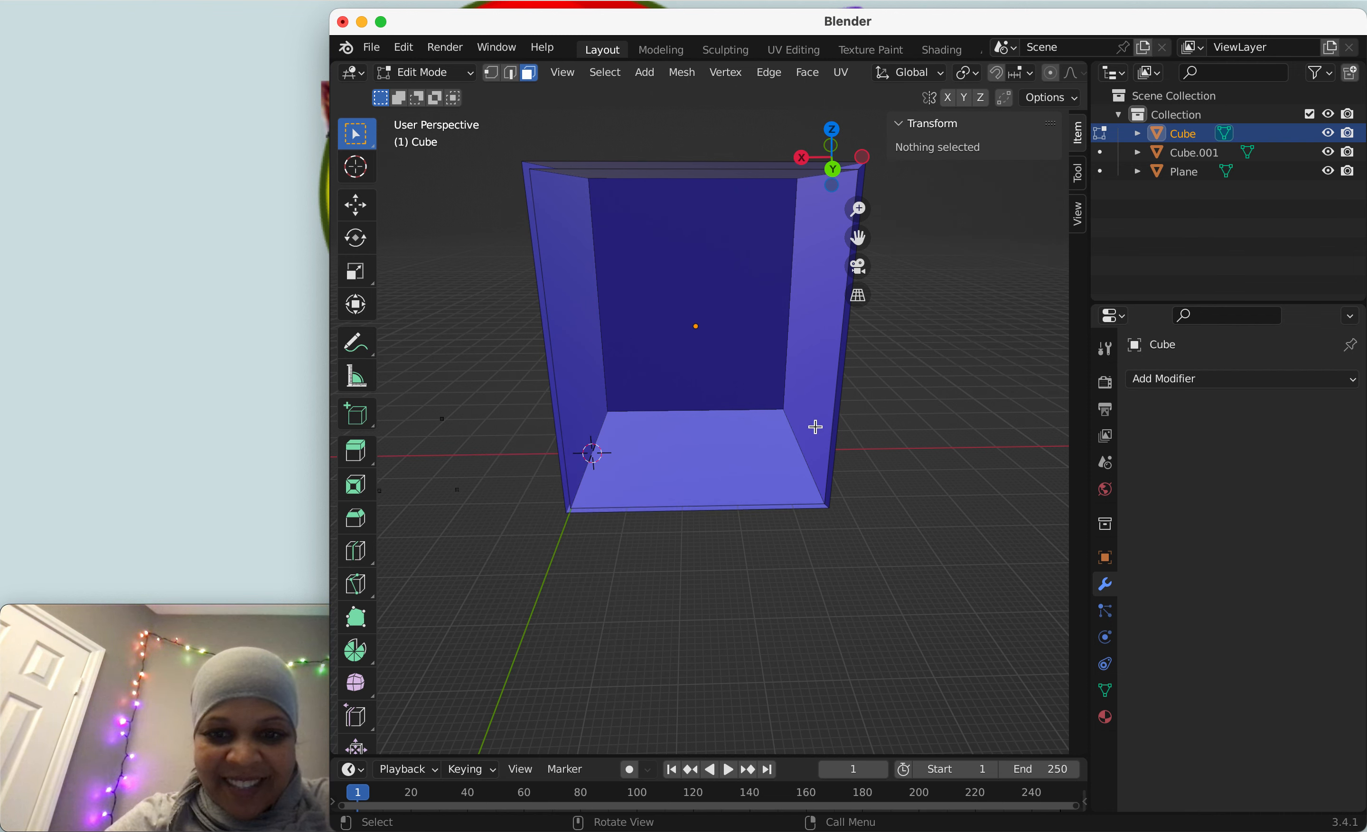
click(839, 413)
key(x)
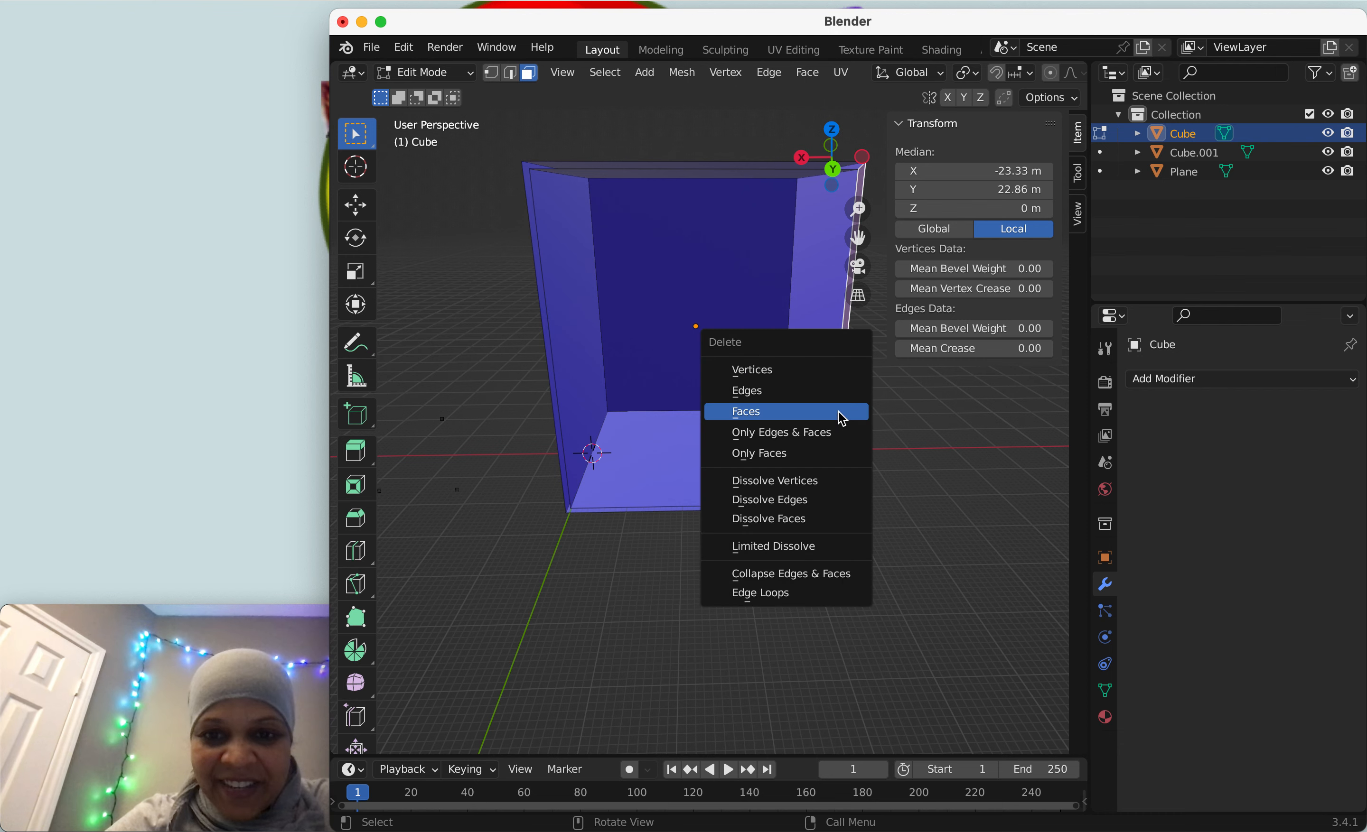
click(835, 414)
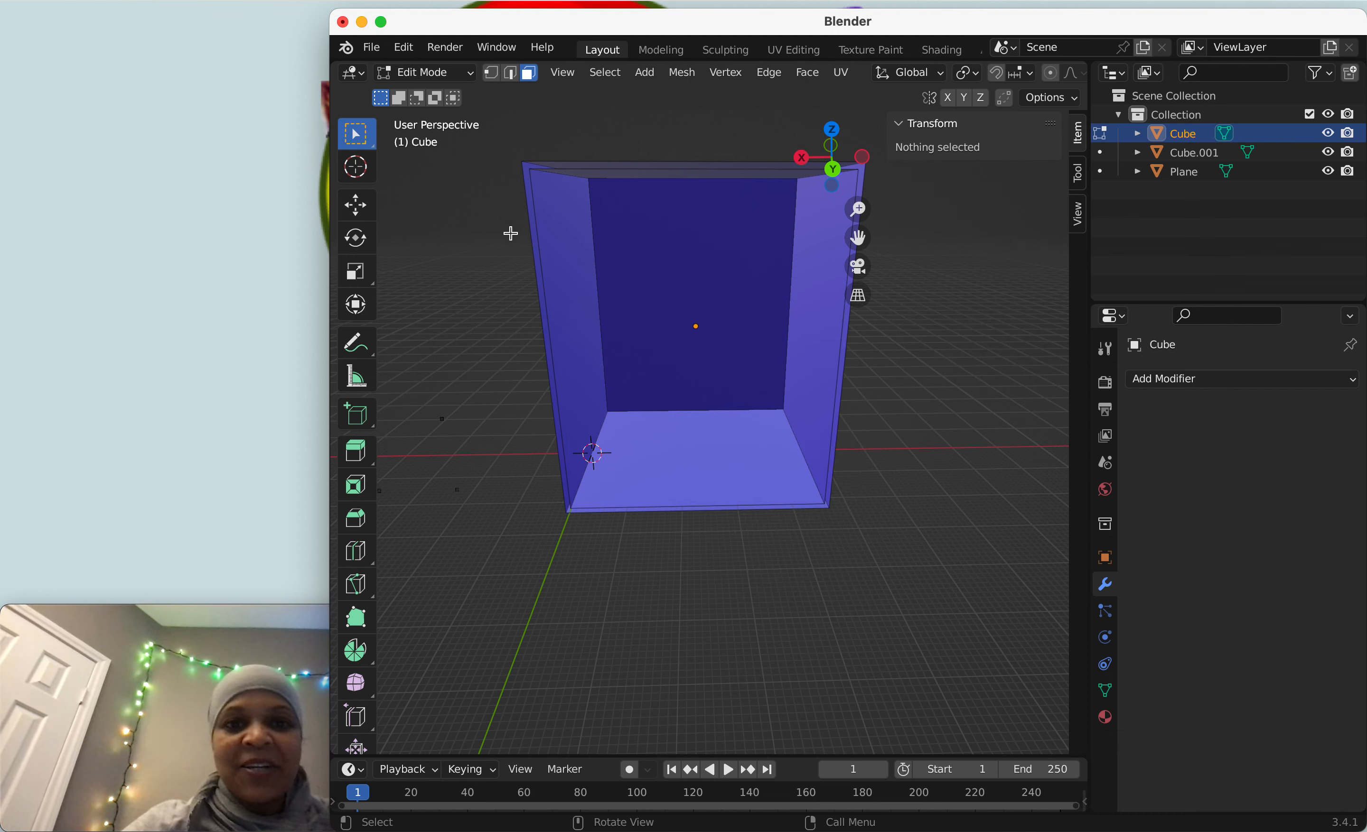
Step: Assign Material.002 to the inner side wall on the positive X side and clear the selection
drag(817, 152, 830, 150)
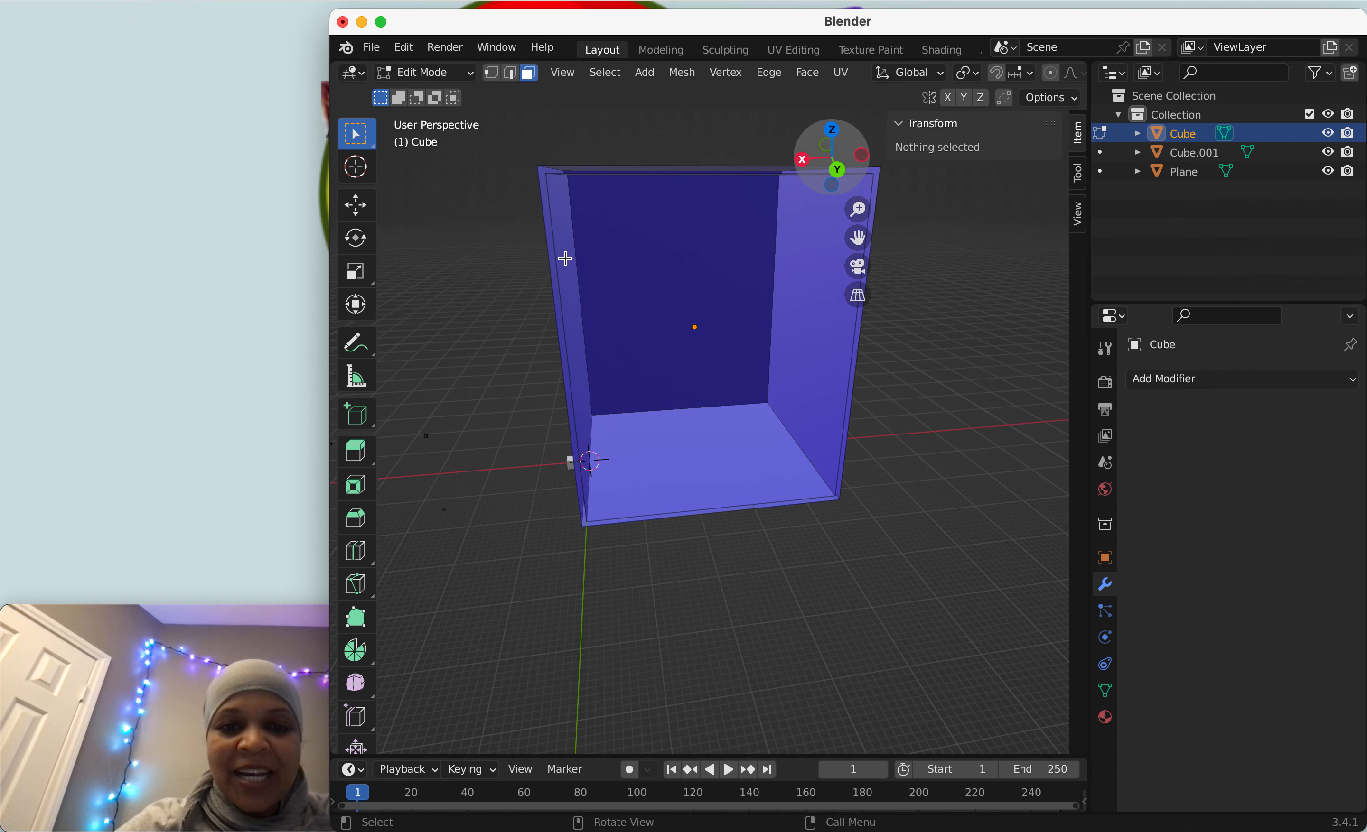
click(568, 259)
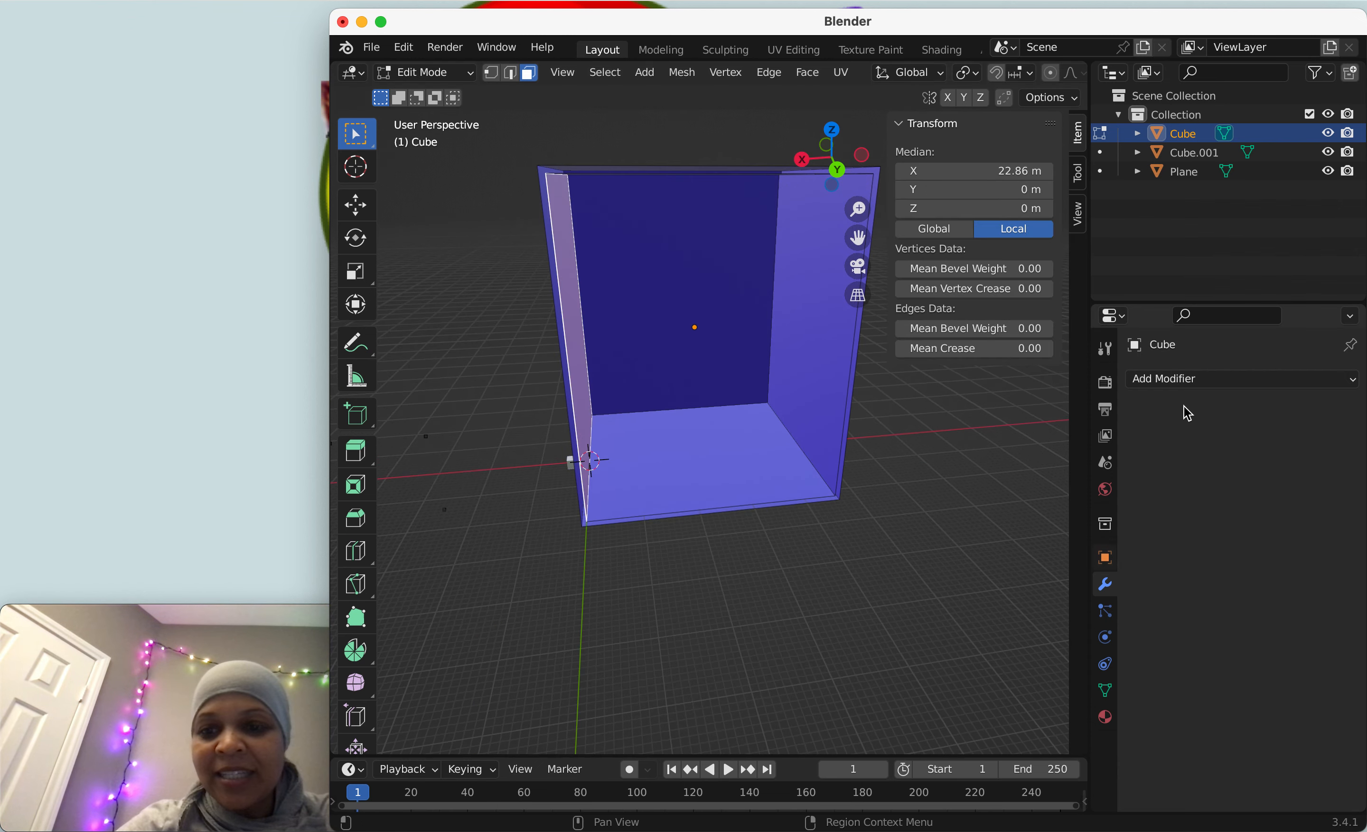
click(1106, 718)
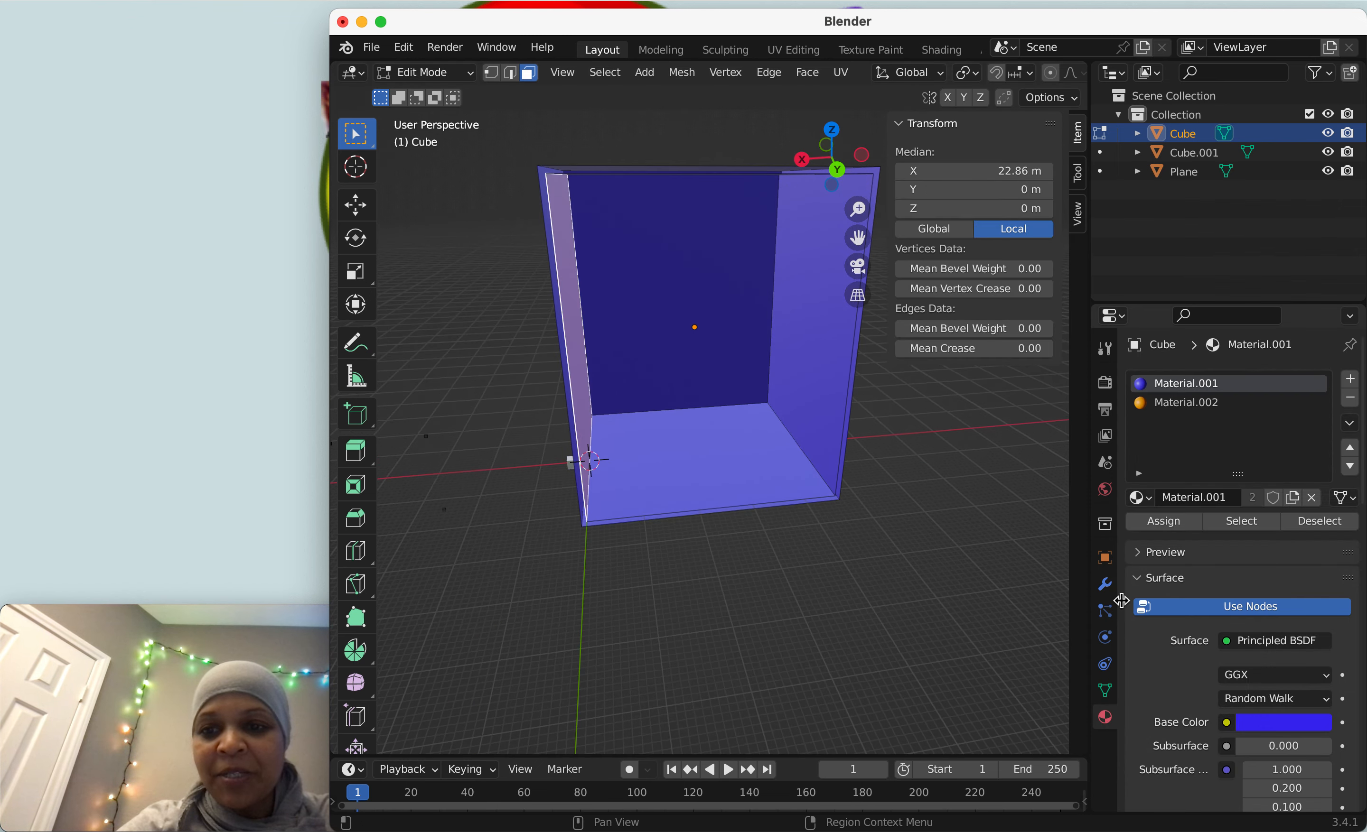
click(1175, 413)
click(1184, 522)
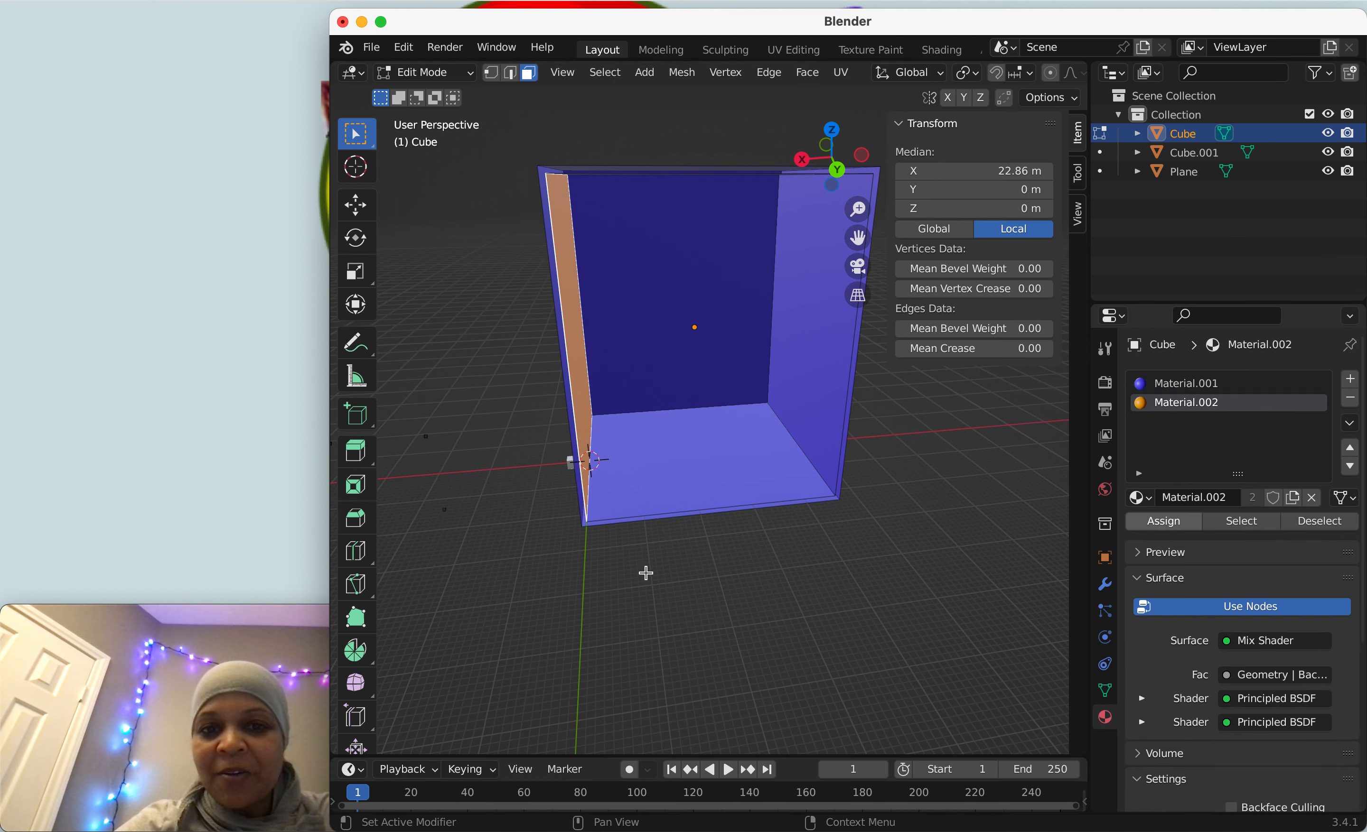
click(713, 608)
Step: Check the box's outer side, then assign Material.002 to its inner ceiling face
drag(829, 168, 961, 197)
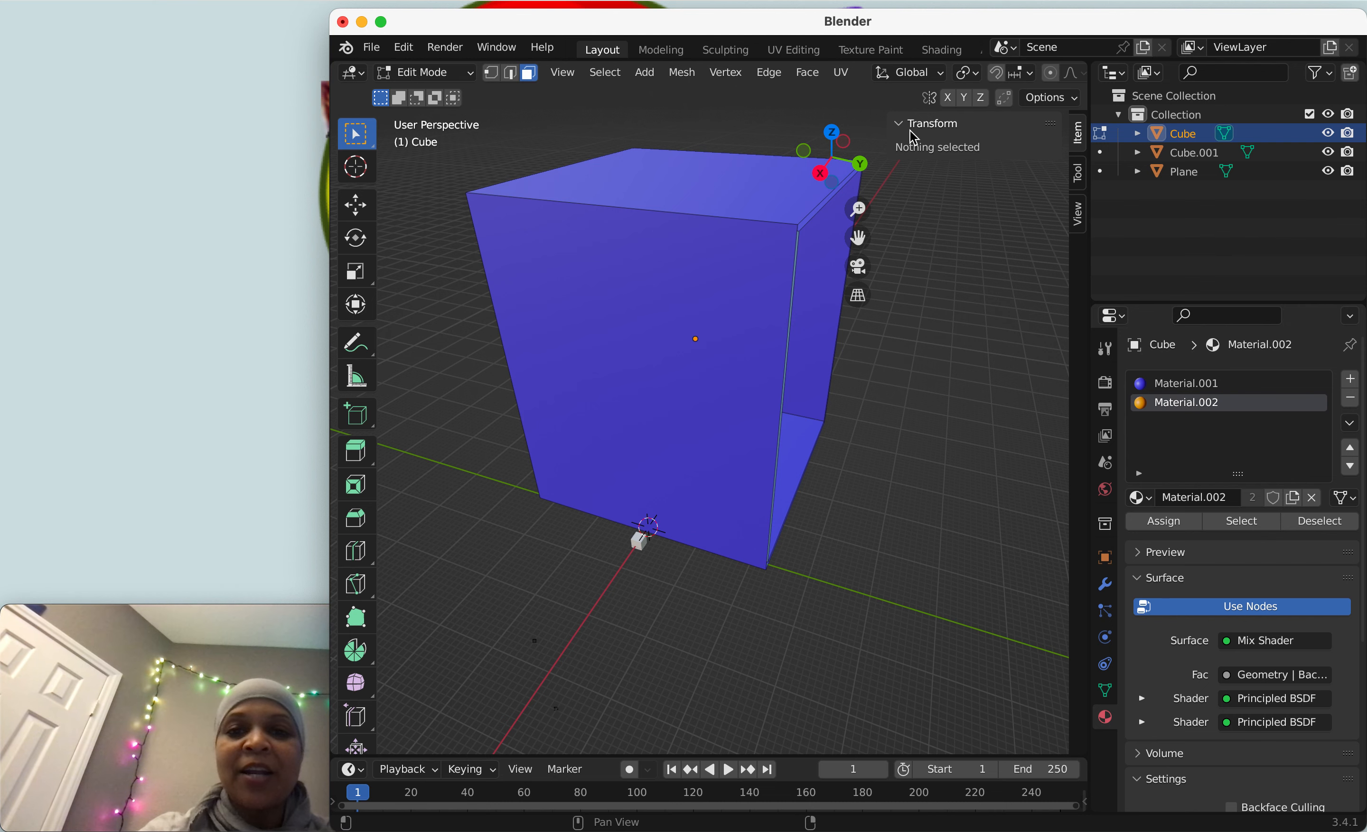
drag(834, 151, 679, 99)
click(657, 166)
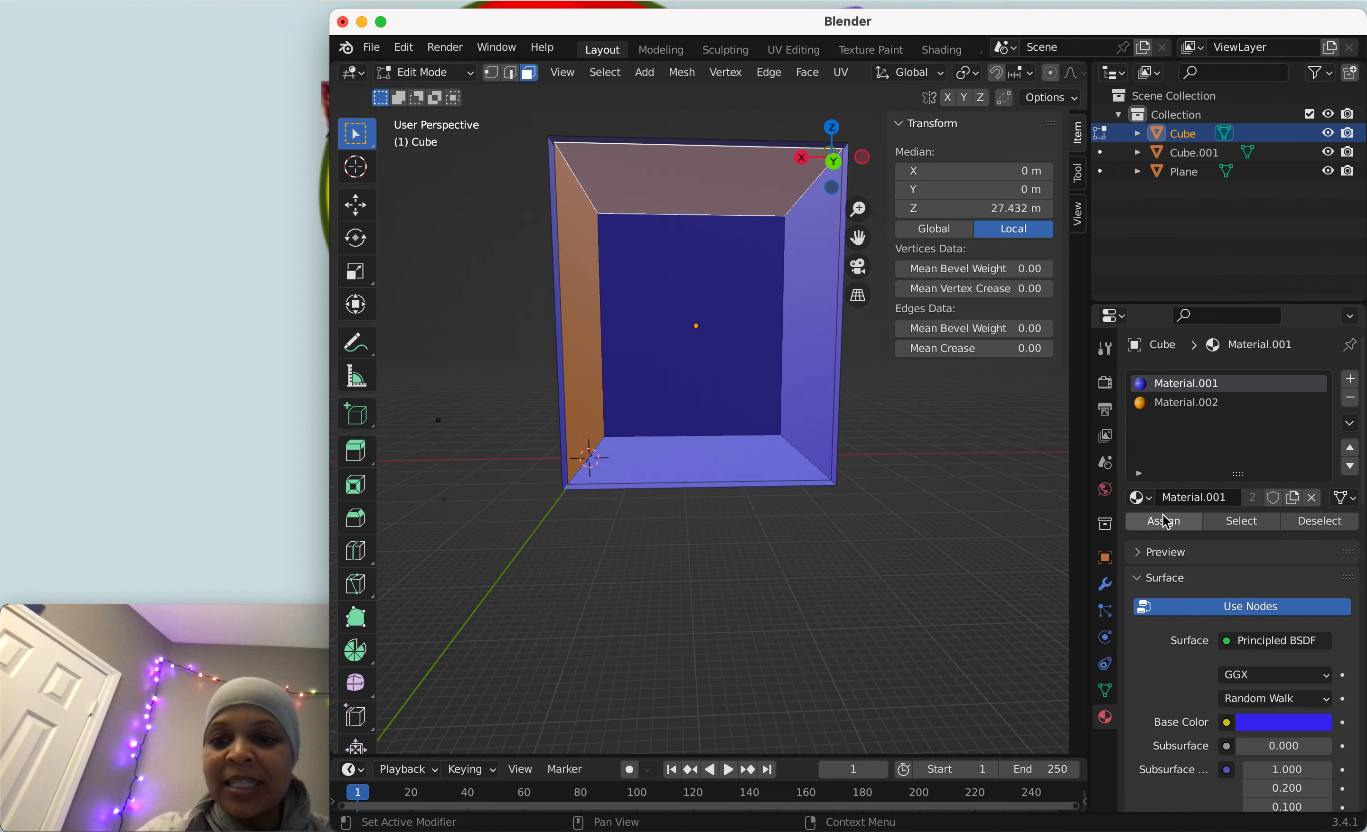
click(1187, 404)
click(1165, 522)
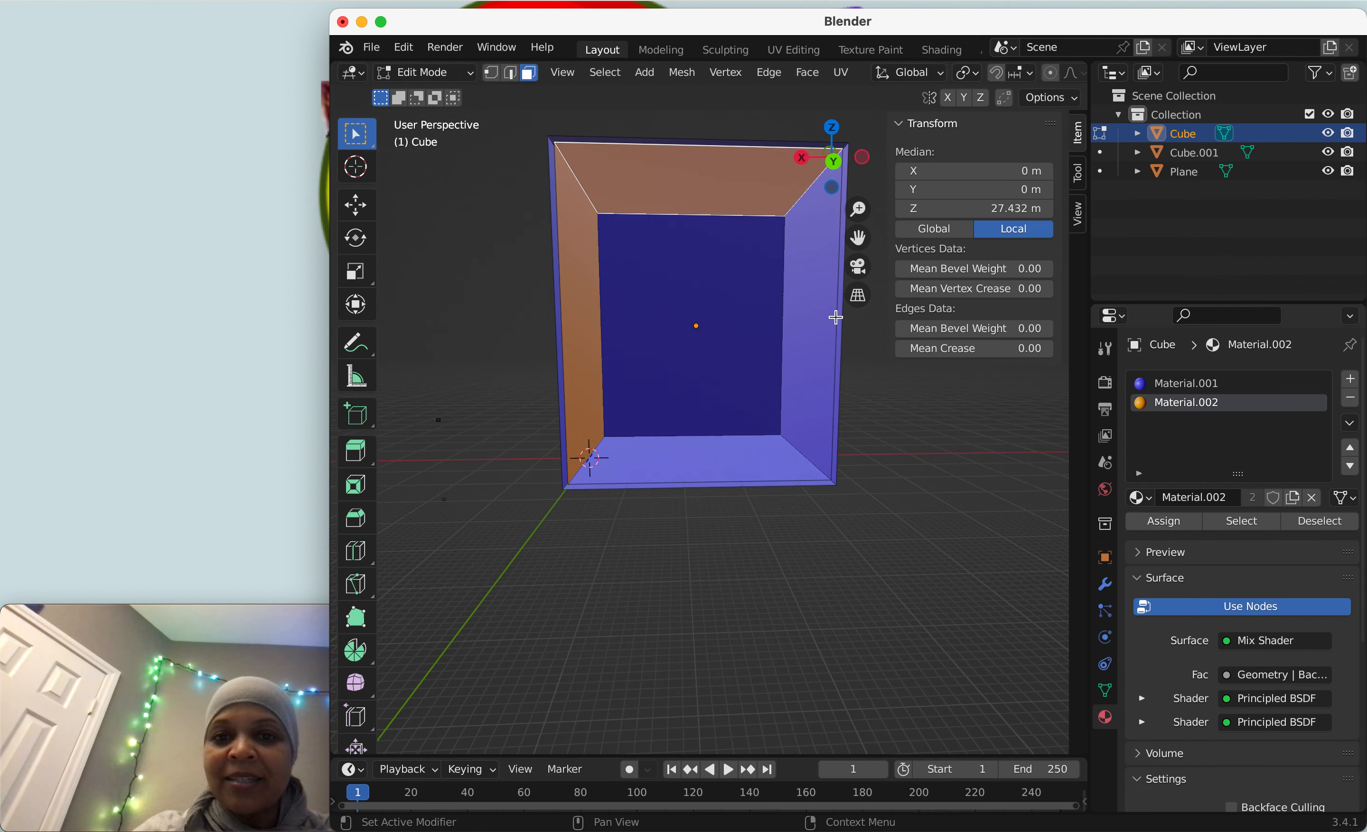
Step: Assign Material.002 to the box's inner floor face
click(817, 308)
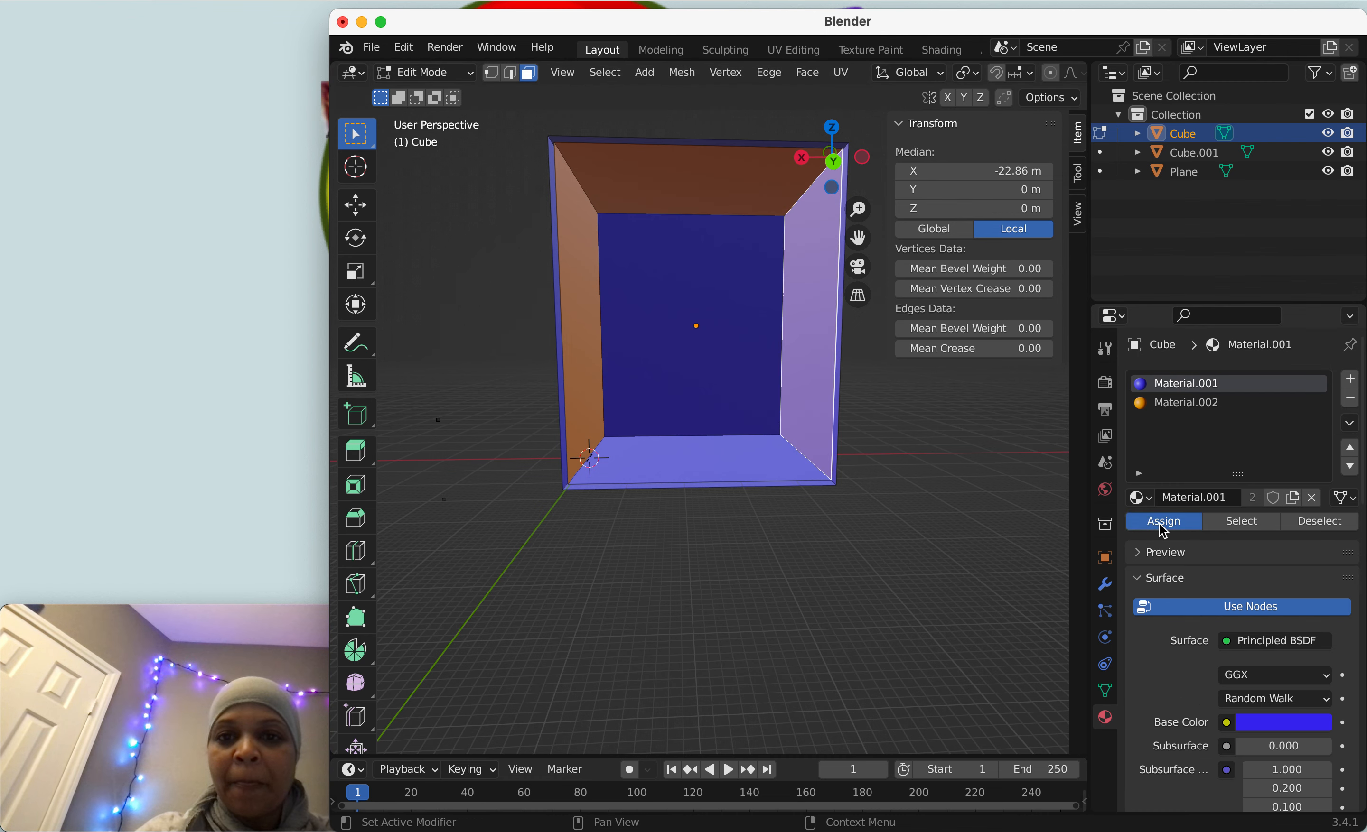
drag(831, 163, 839, 259)
click(728, 478)
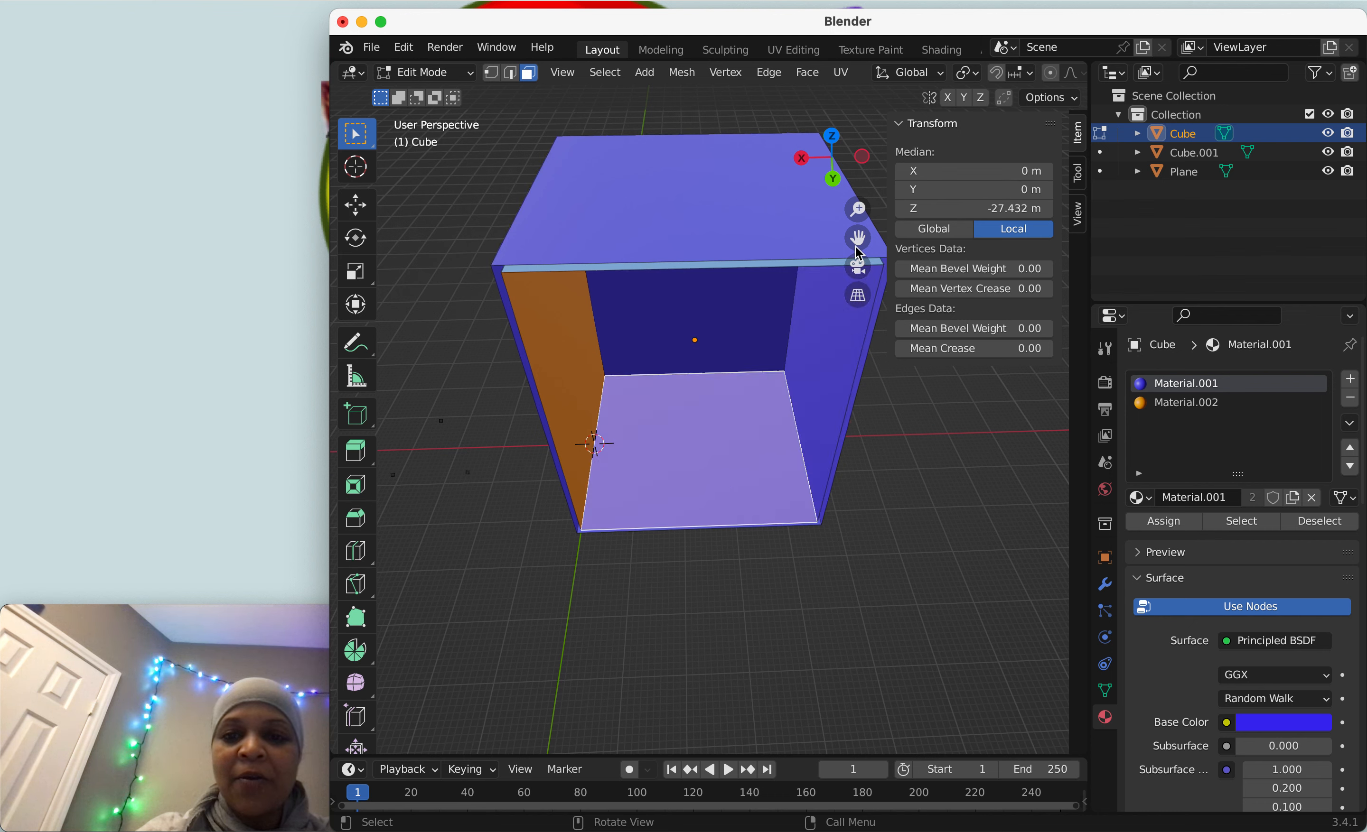
click(1183, 403)
click(1163, 524)
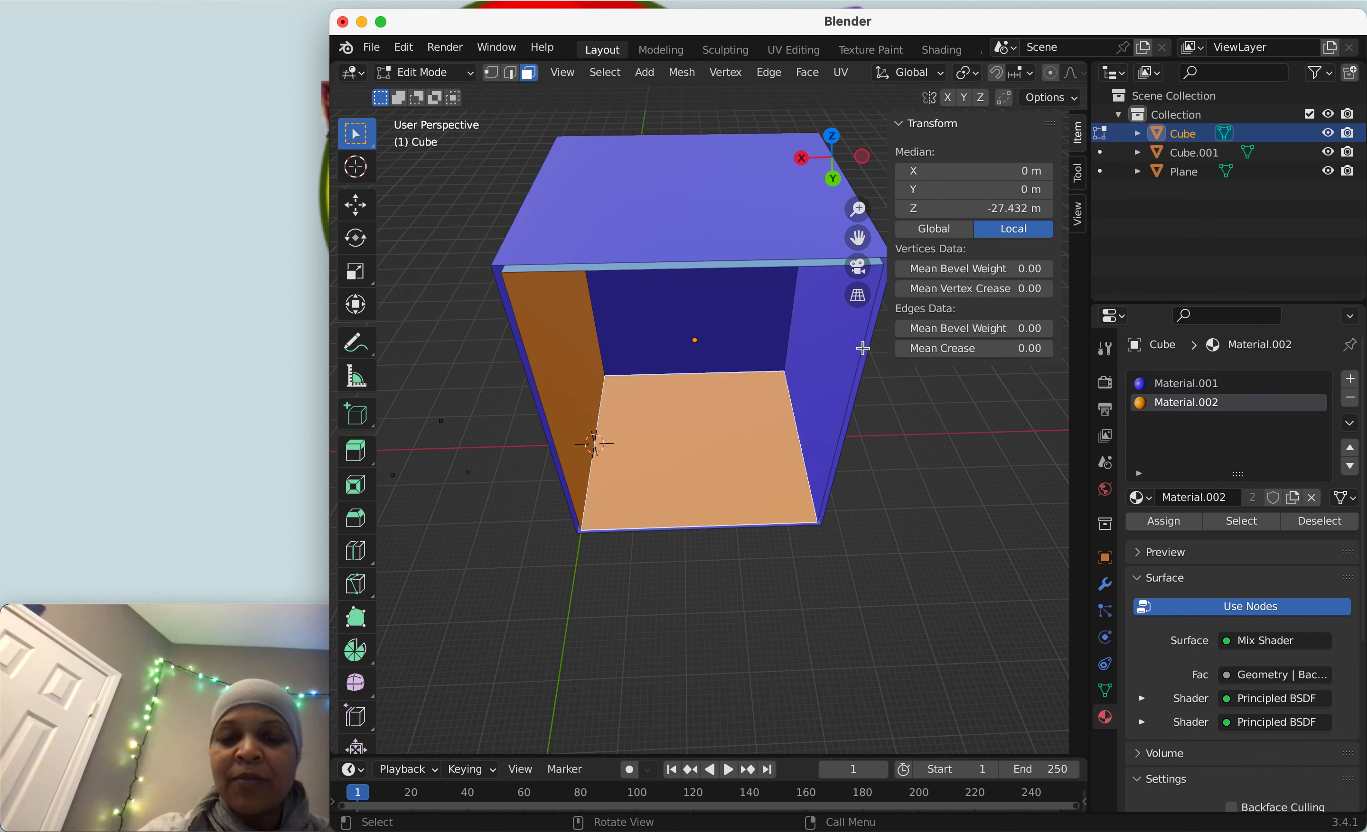
Step: Assign Material.002 to the inner side wall on the negative X side and clear the selection
drag(834, 163, 839, 98)
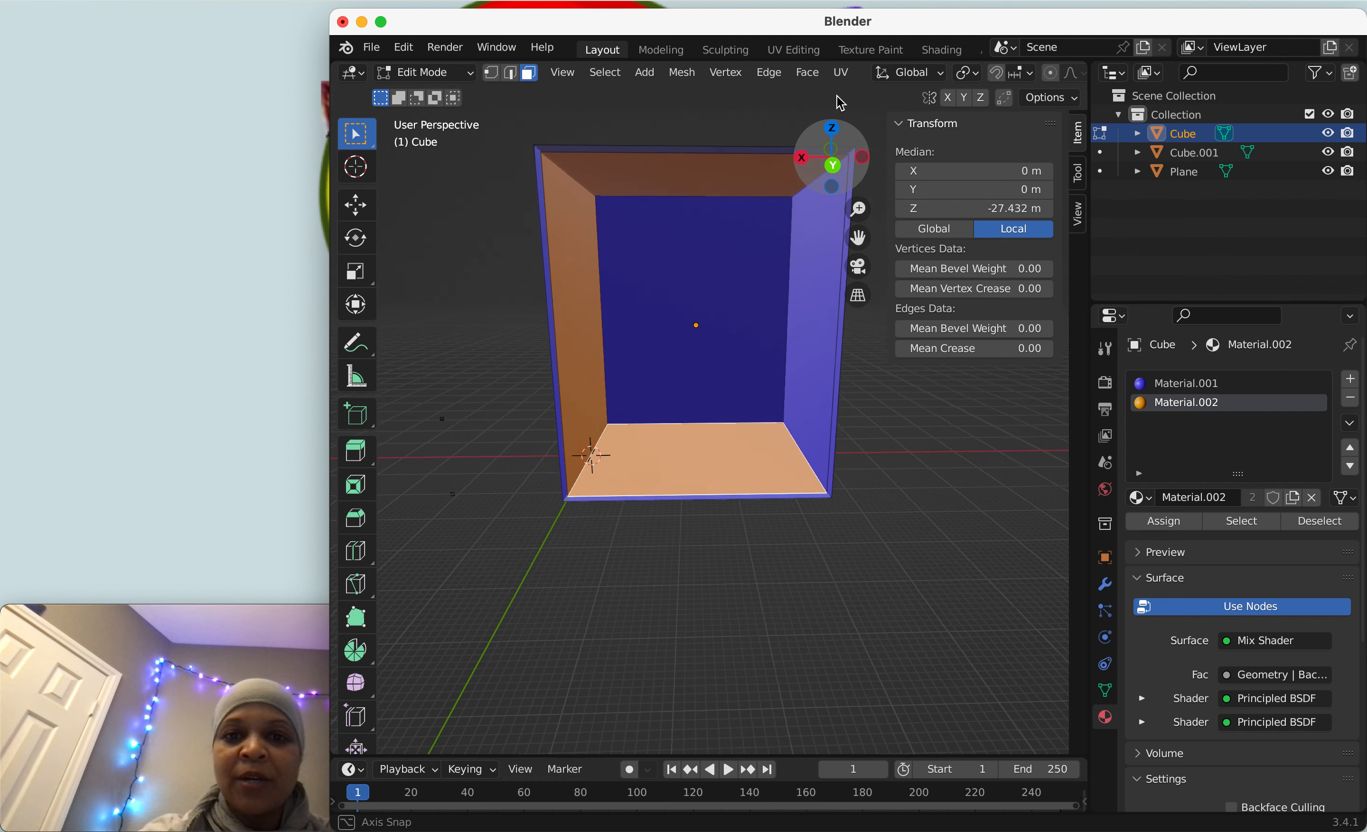
click(817, 362)
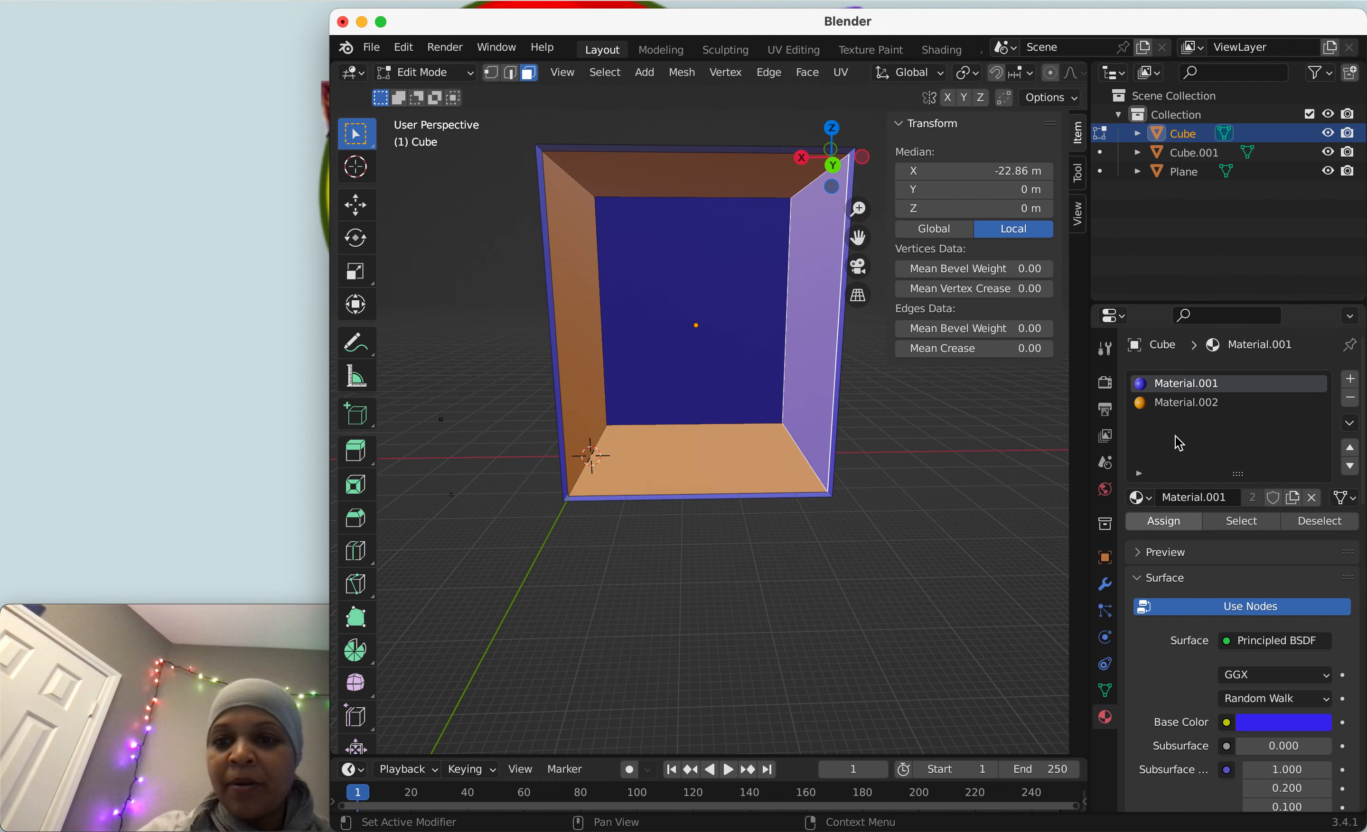
click(1177, 404)
click(1169, 524)
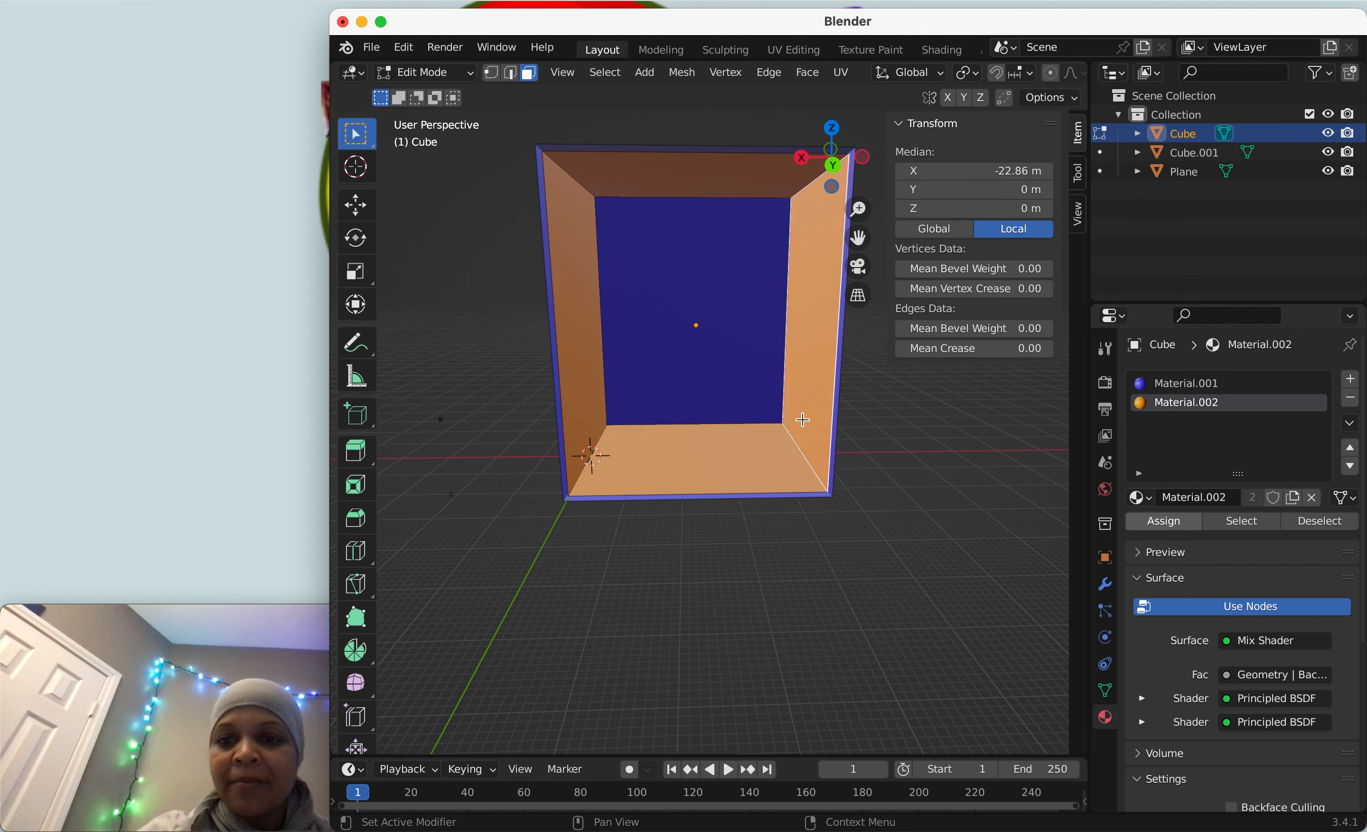
key(alt+a)
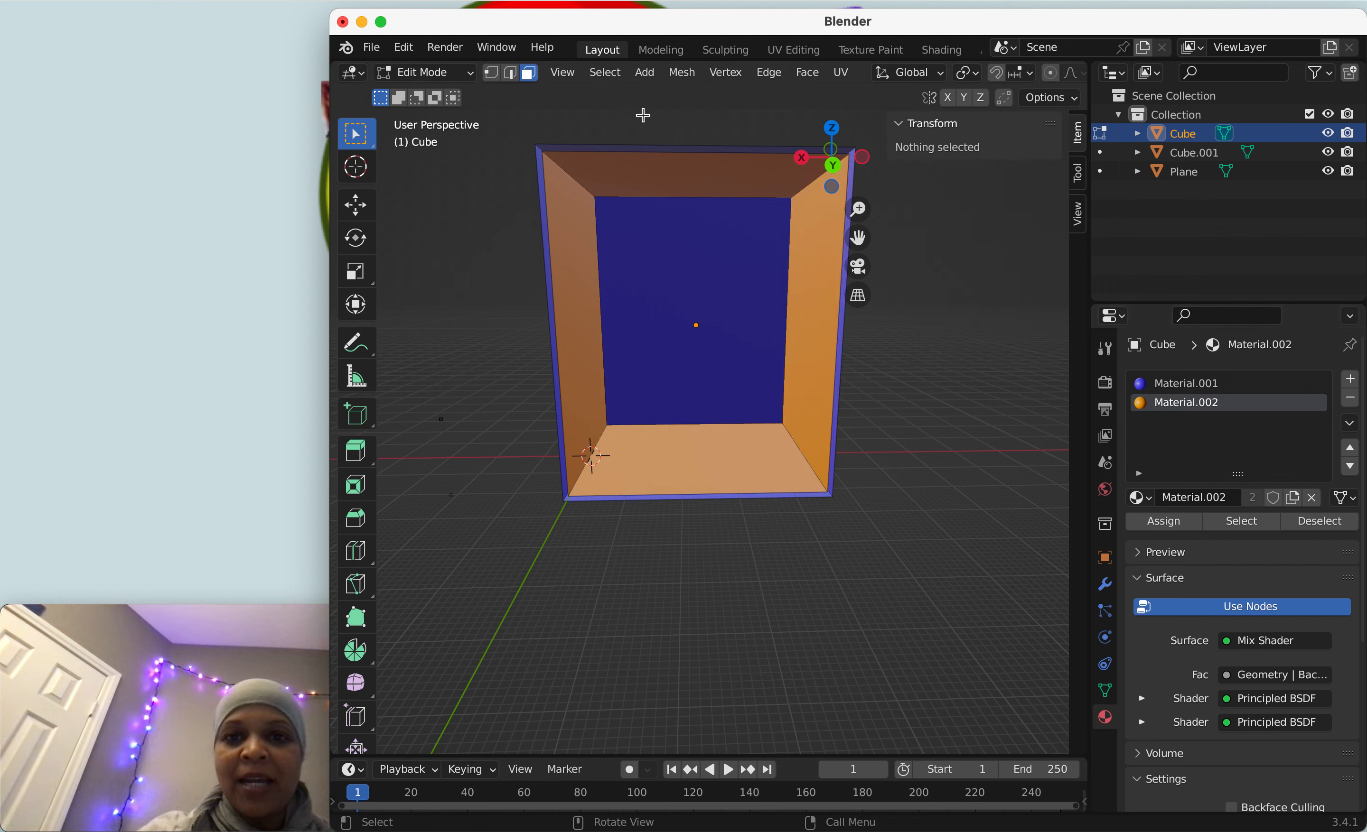
Step: Select all the box's faces, check their UV layout in the UV Editing workspace, and return to the Layout workspace
key(a)
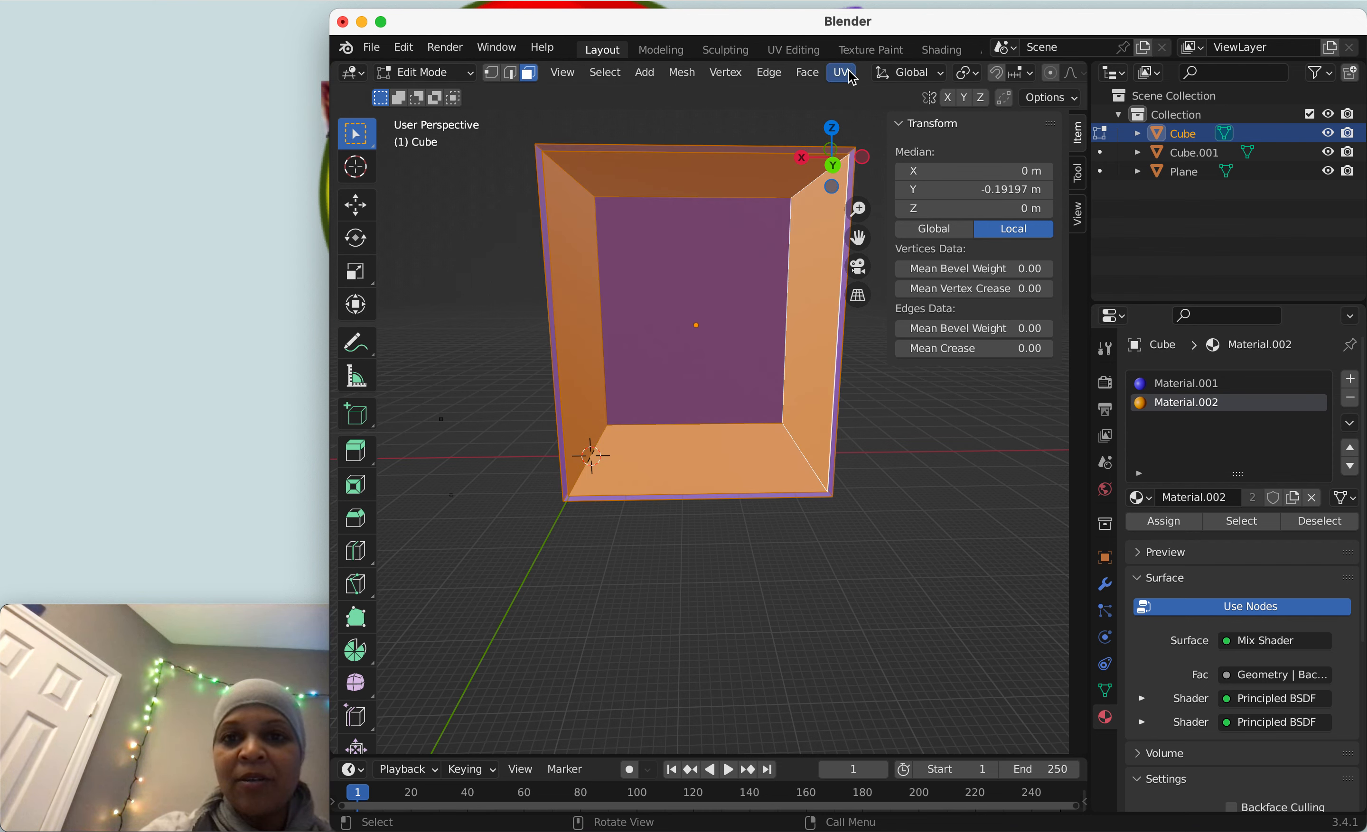
click(802, 53)
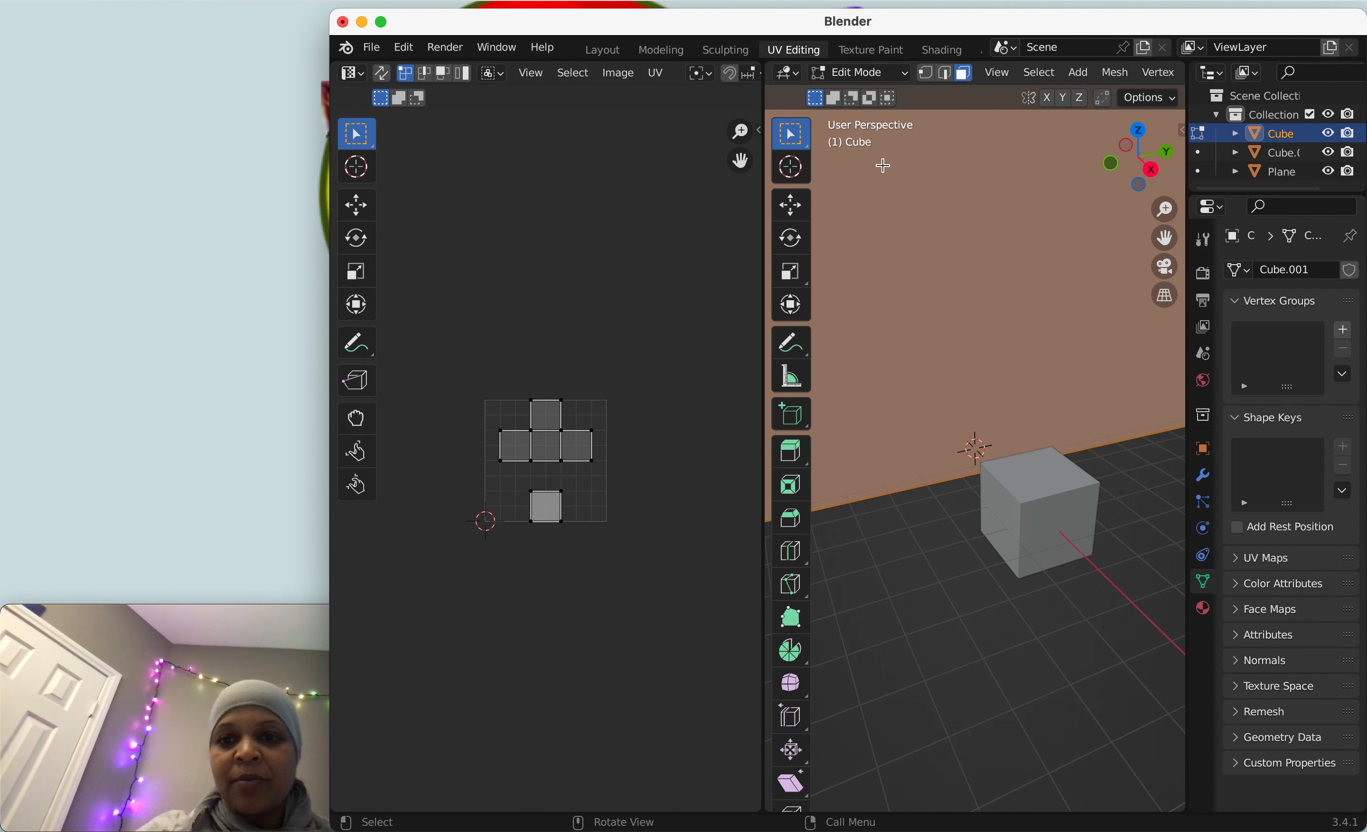
click(527, 55)
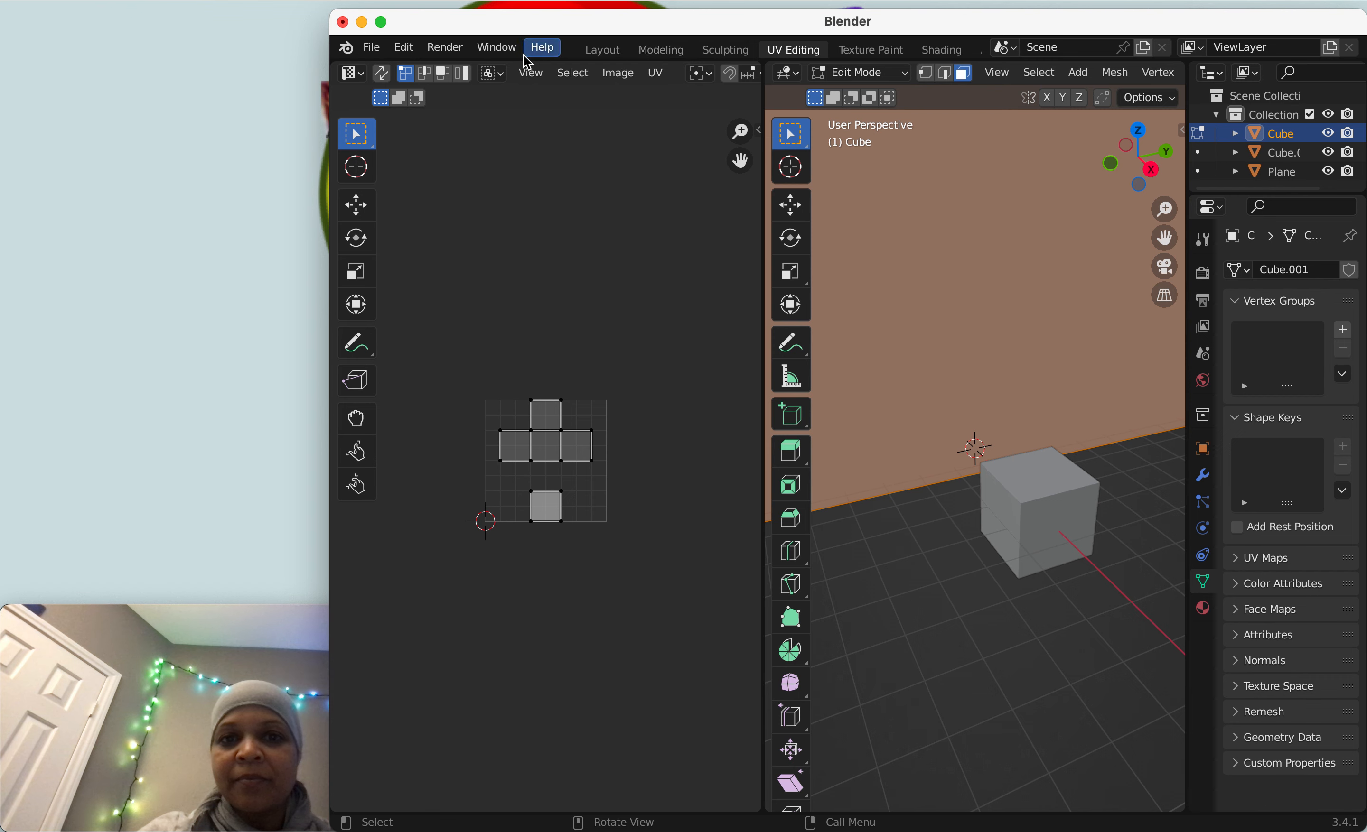
click(598, 50)
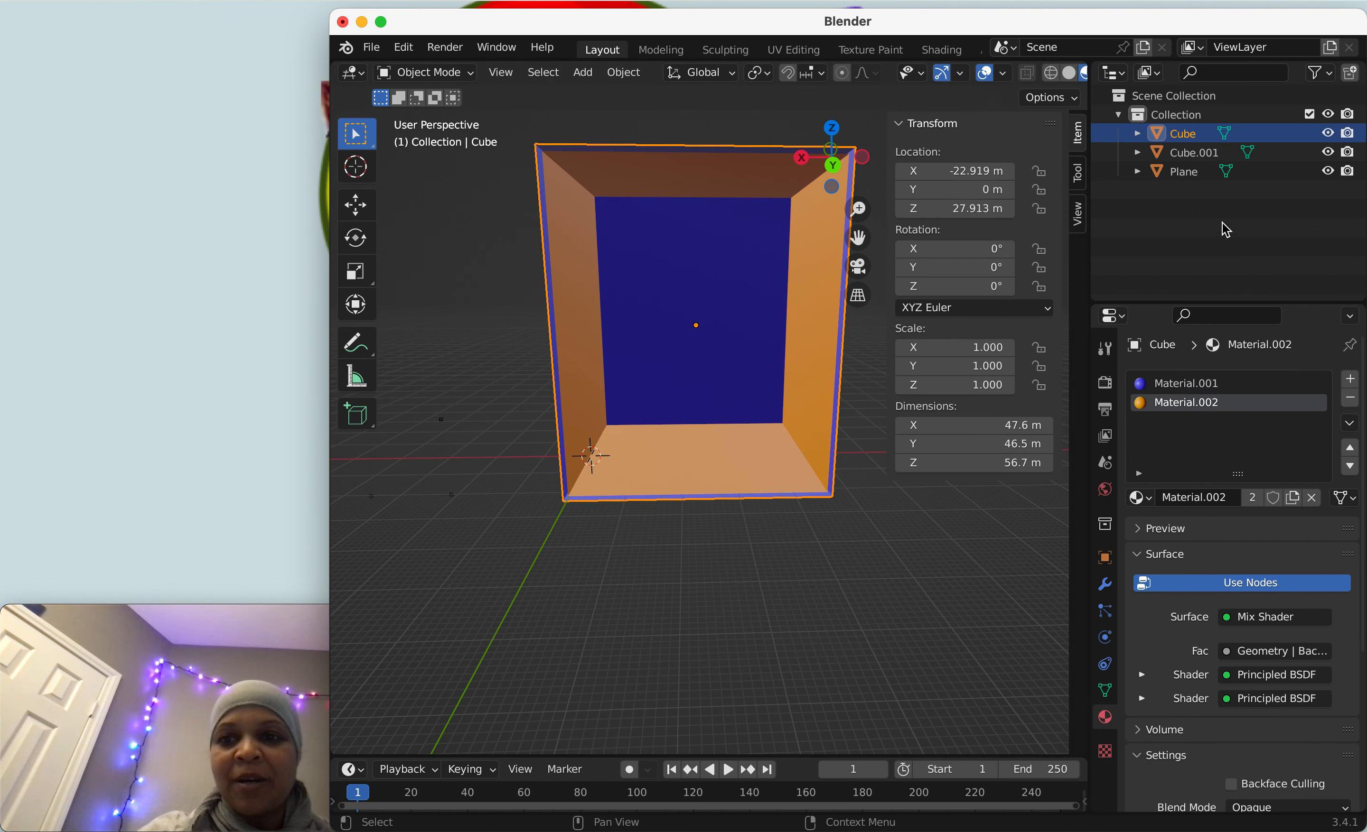
Step: Delete the Cube.001 and Plane objects from the scene
click(1215, 161)
key(Delete)
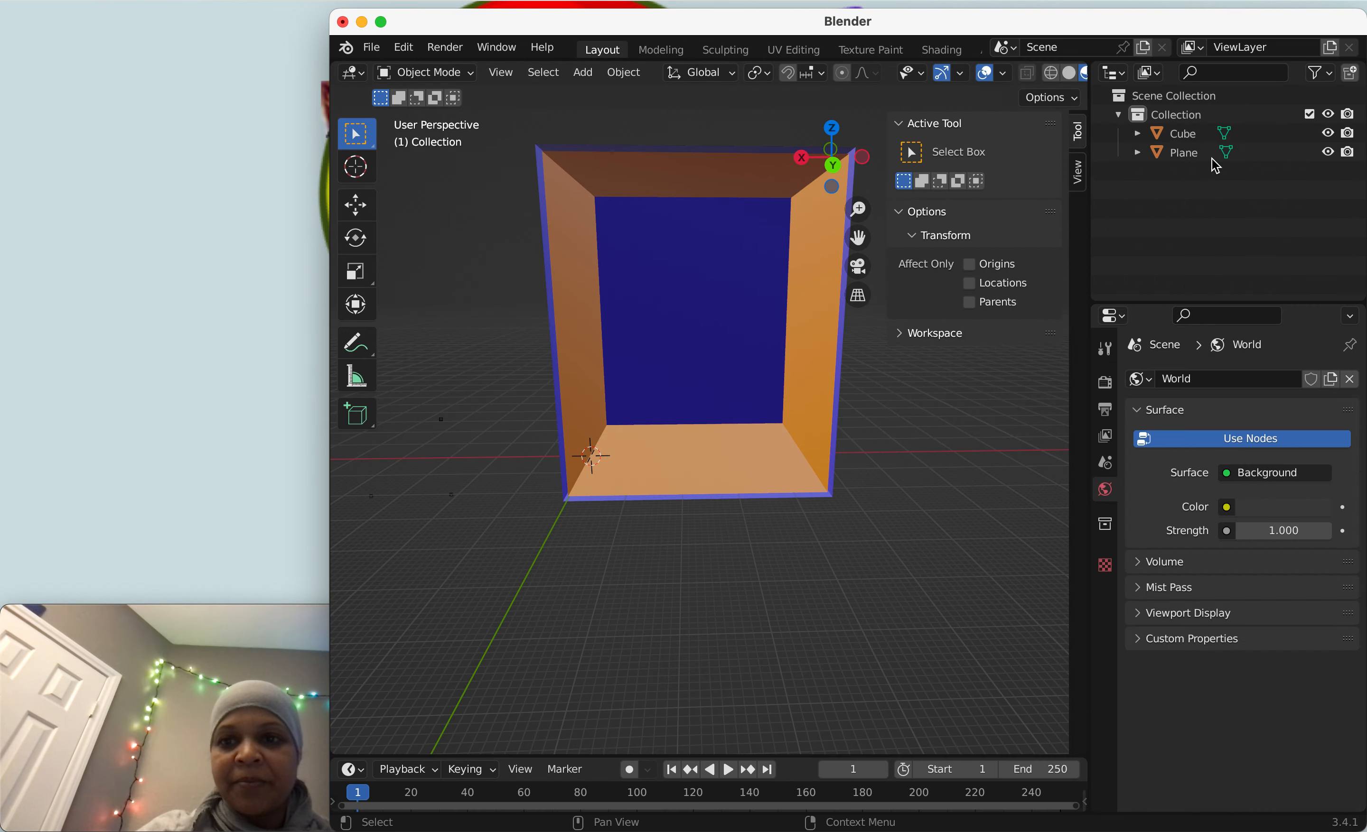
click(1192, 155)
key(Delete)
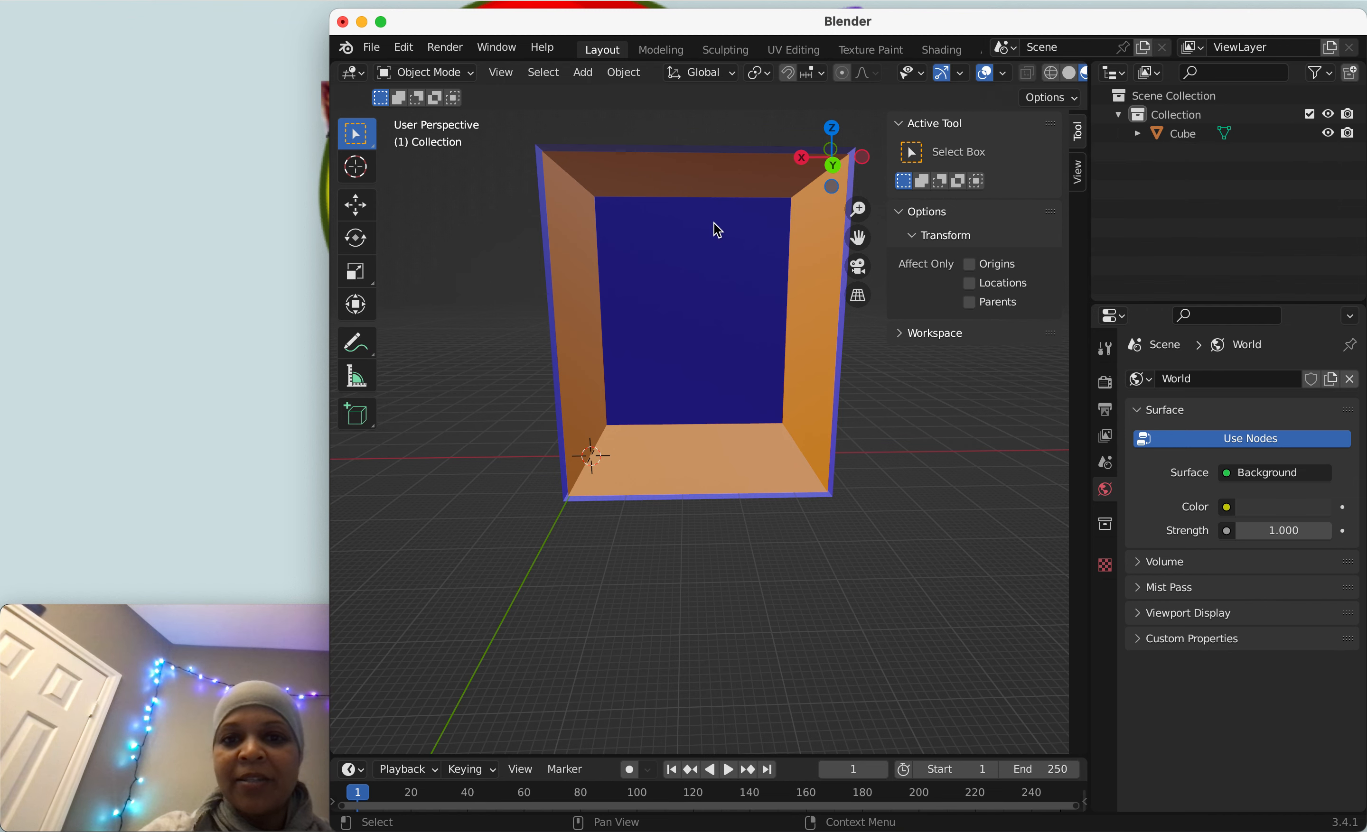
Step: In the UV Editing workspace, widen the UV editor and show the box in Material Preview shading
click(794, 50)
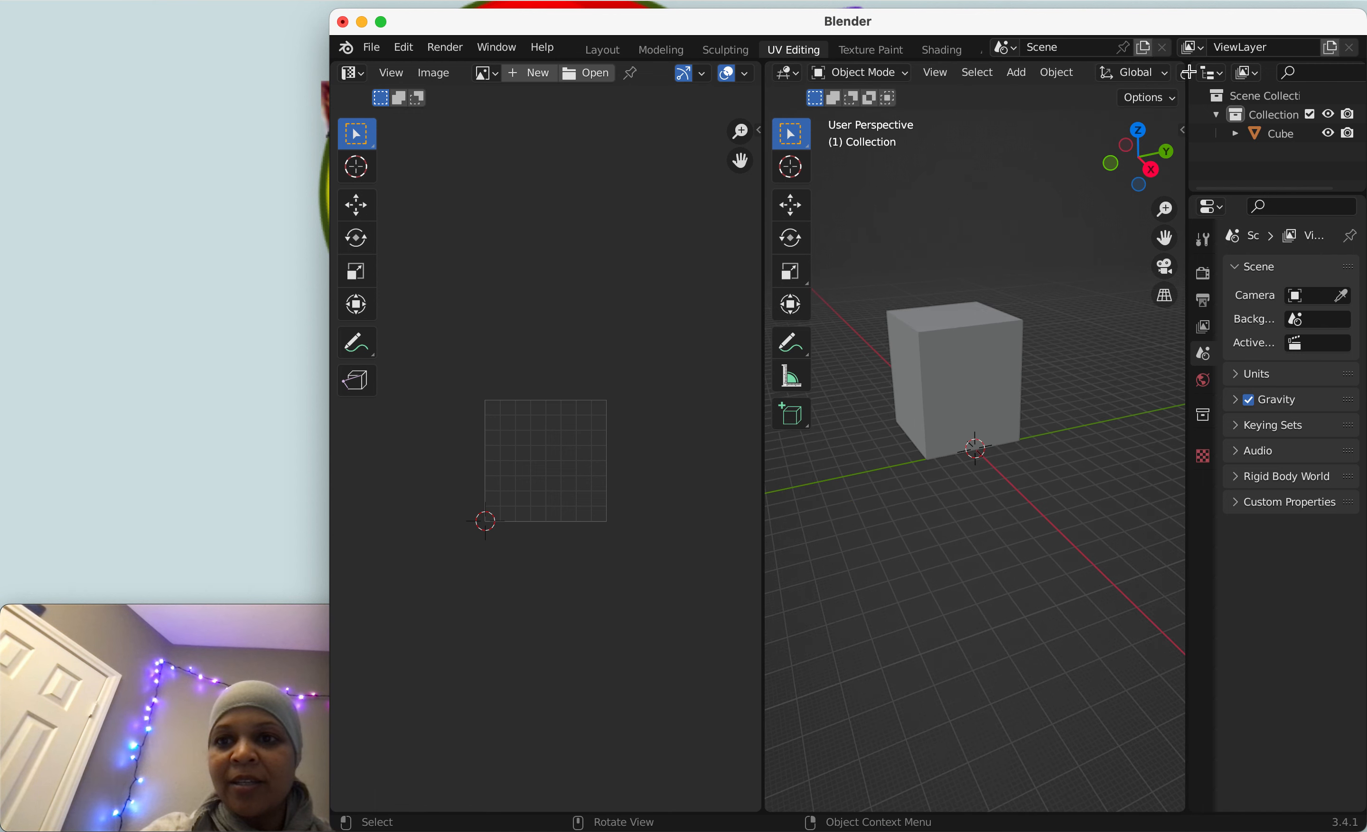
drag(1188, 74, 1340, 89)
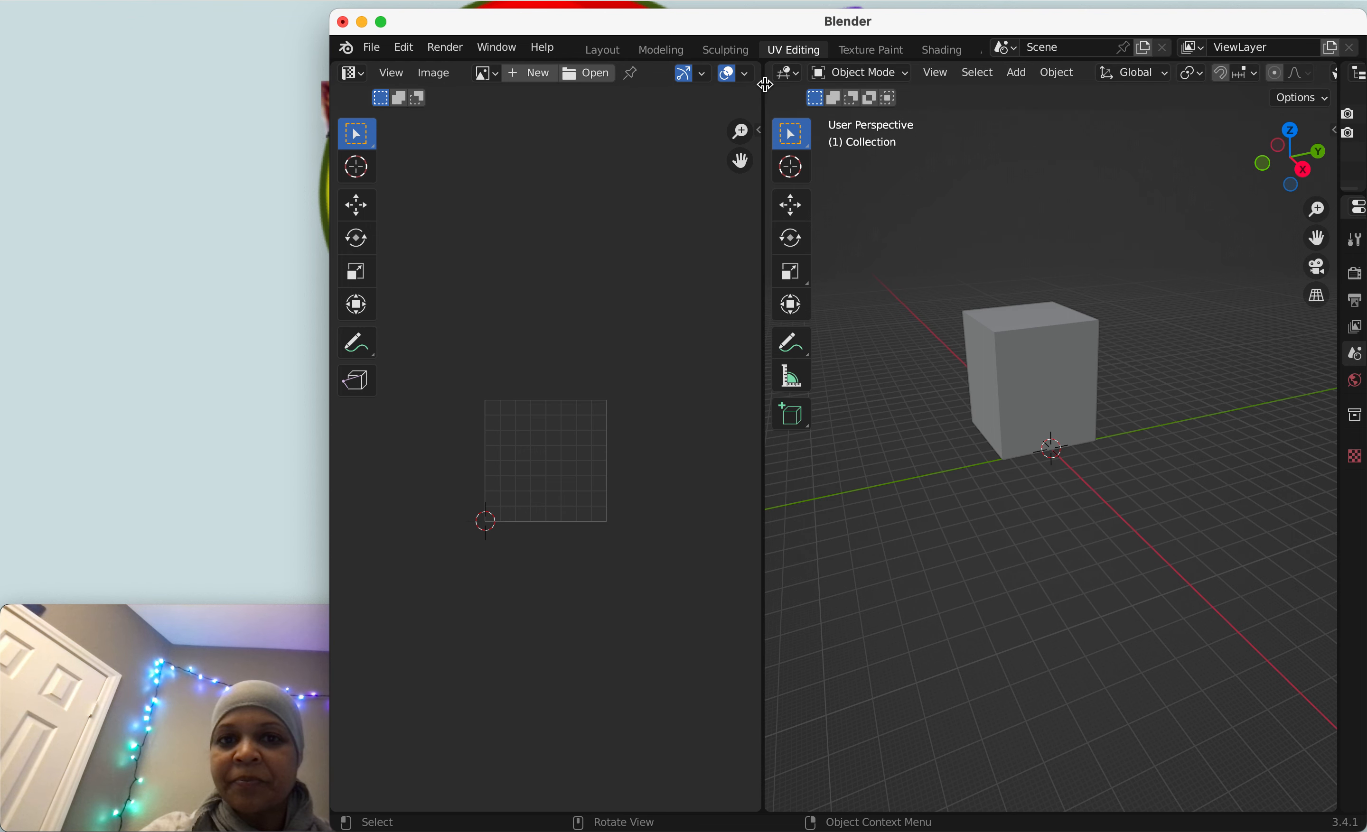
drag(763, 82, 557, 87)
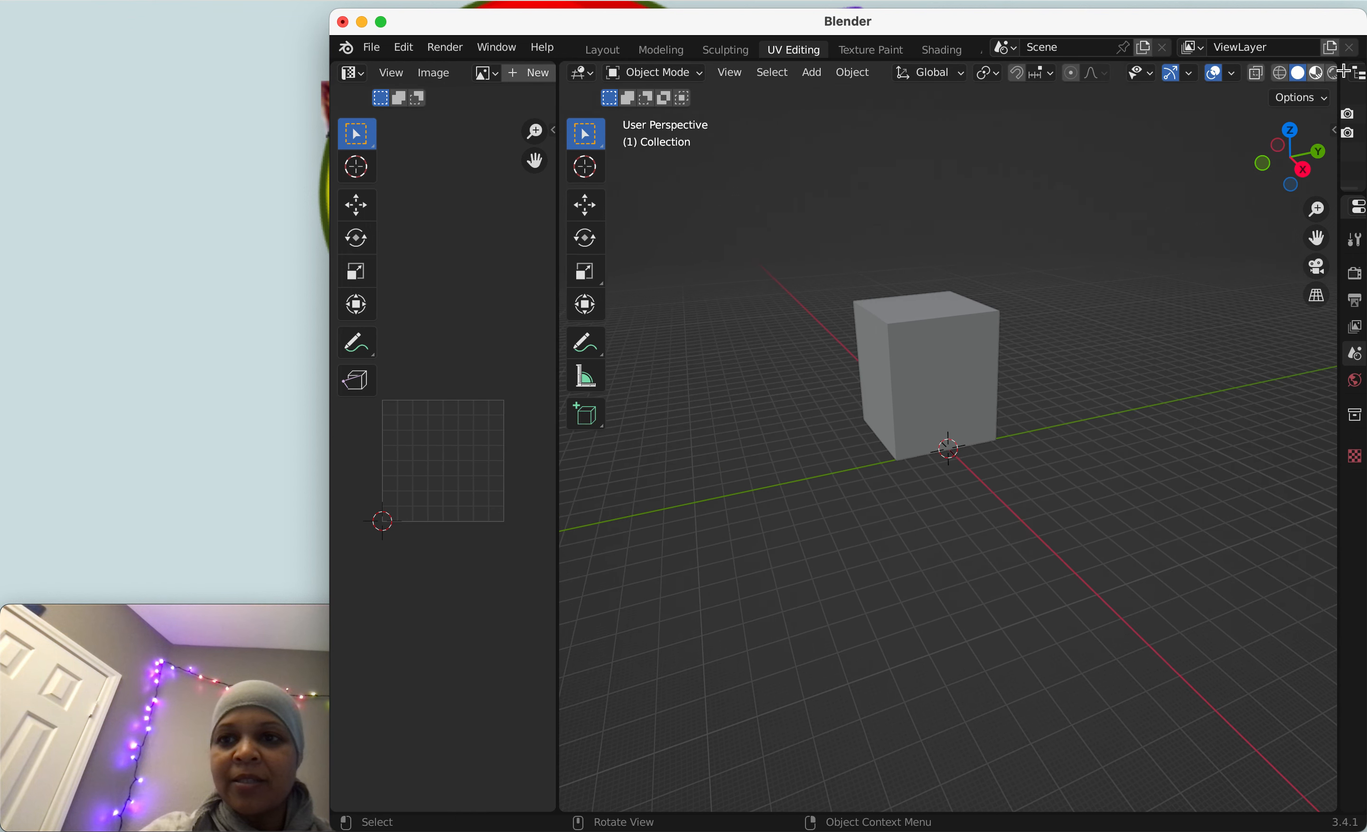
click(1320, 76)
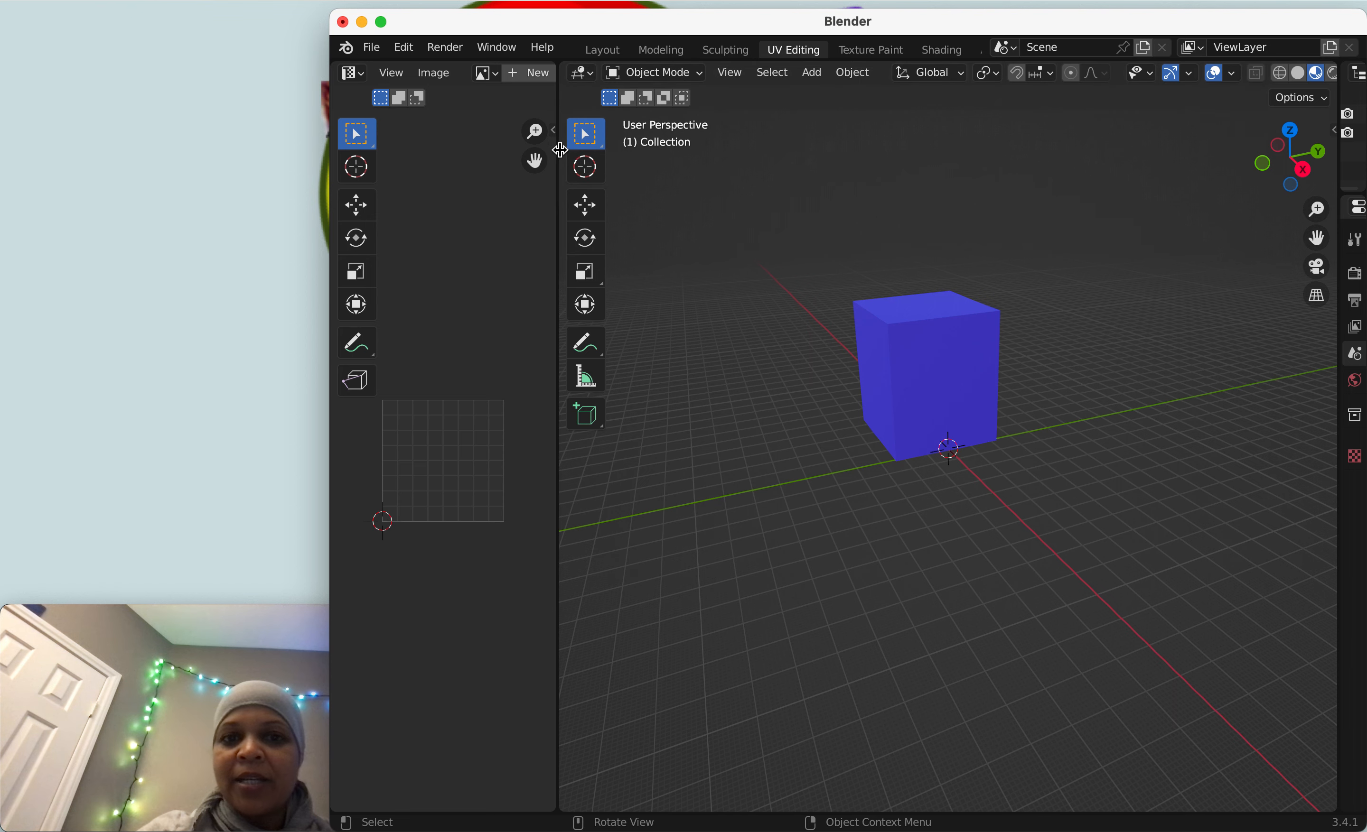
drag(560, 151, 928, 152)
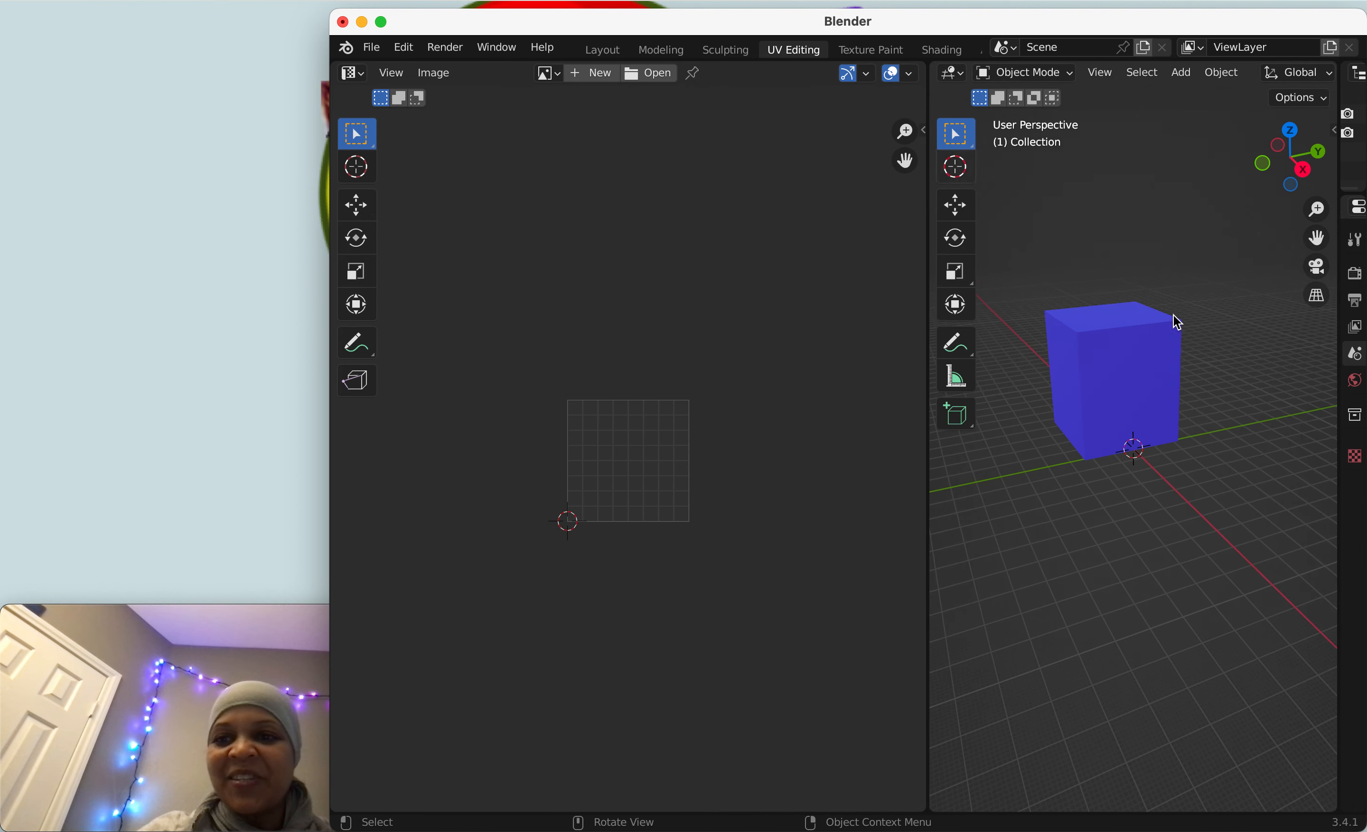
Step: Select the box from its open side and try to enter Edit Mode in the UV Editing workspace
drag(1295, 148, 1233, 239)
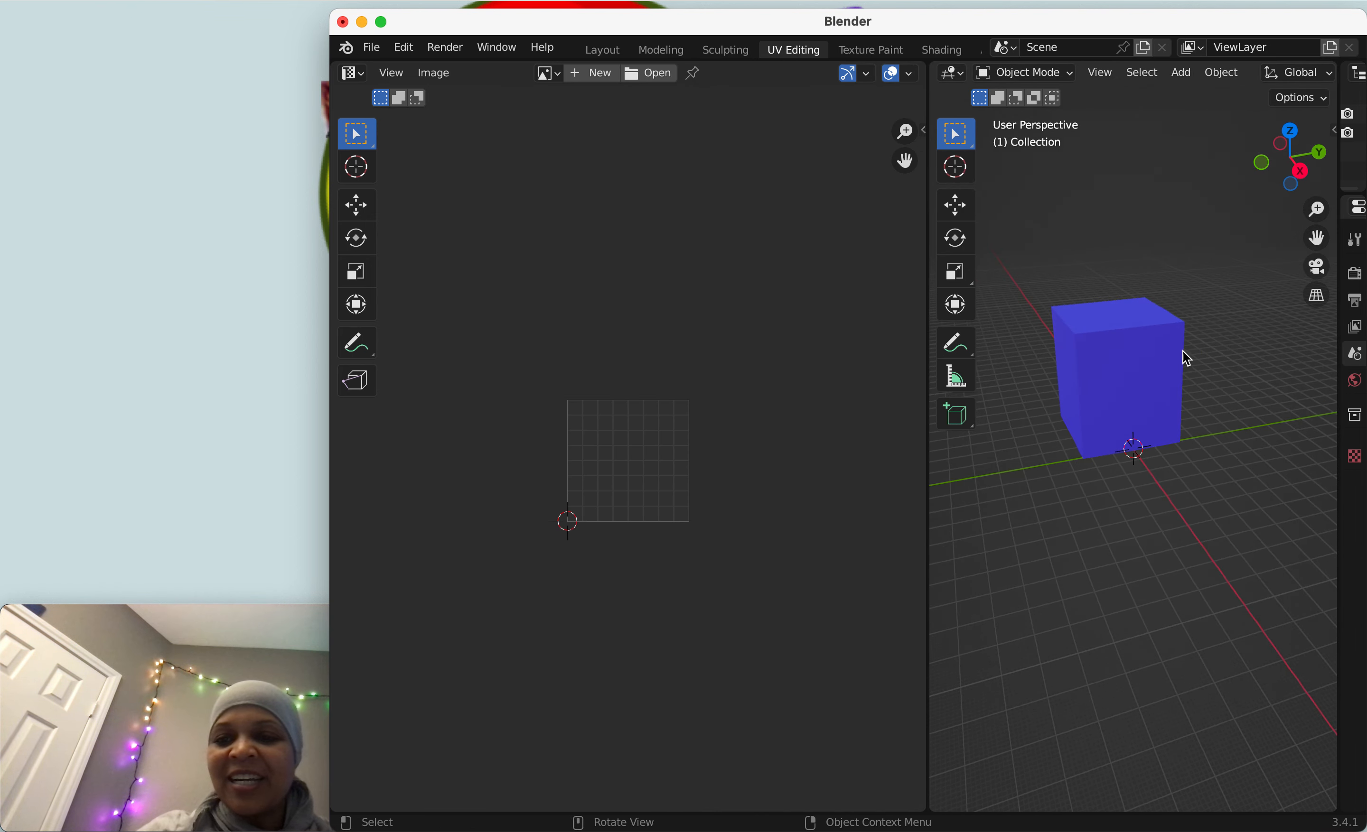
middle_drag(1187, 352, 1193, 290)
key(a)
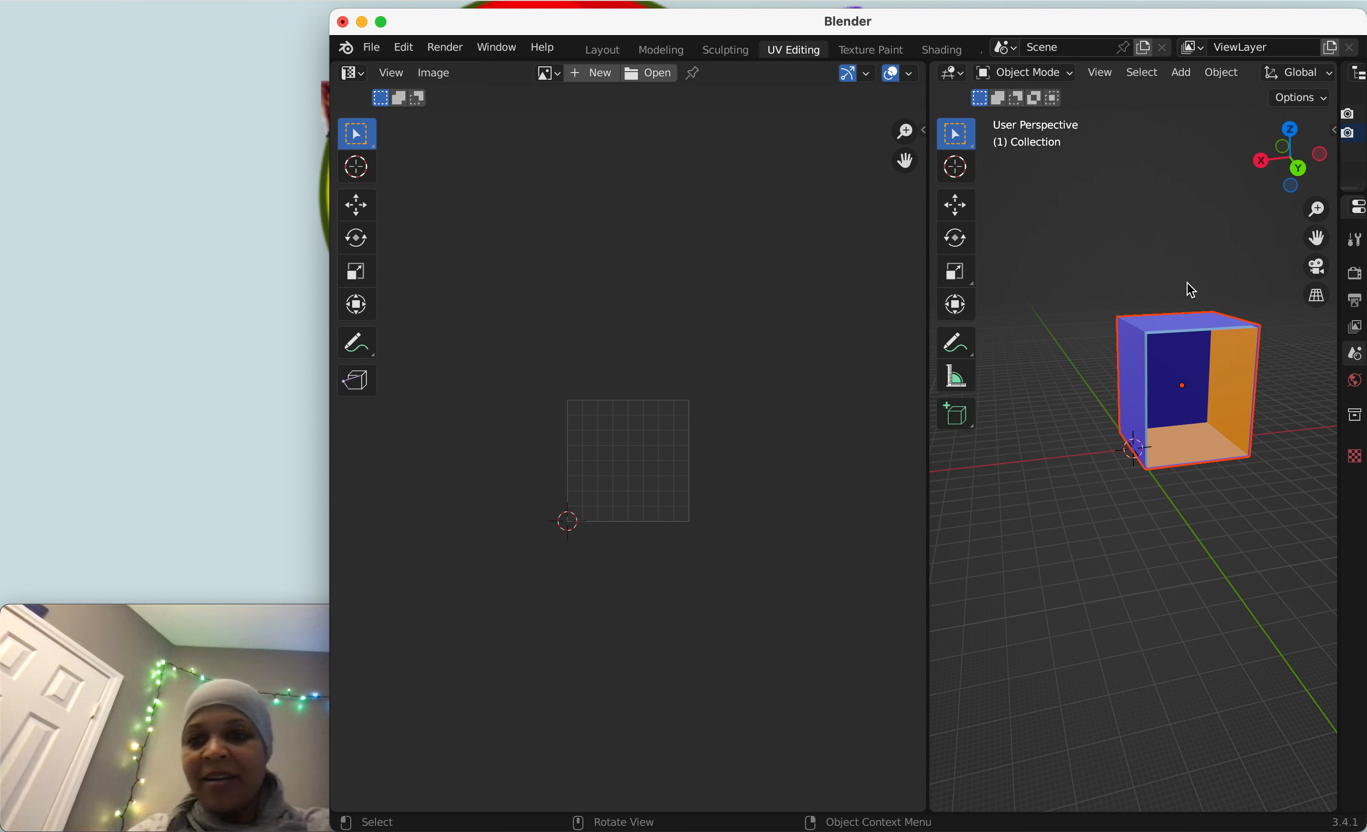
click(1044, 74)
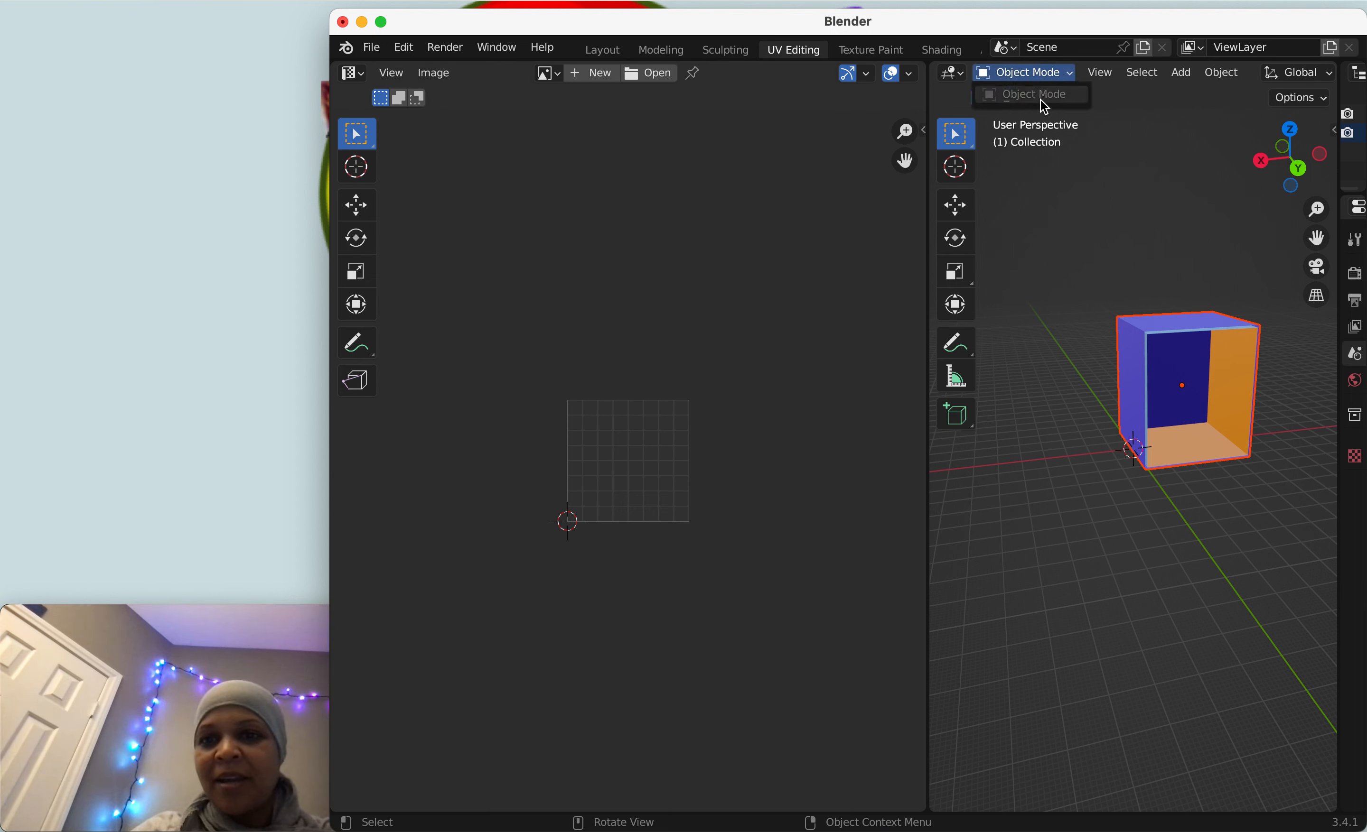
click(1045, 229)
click(1045, 83)
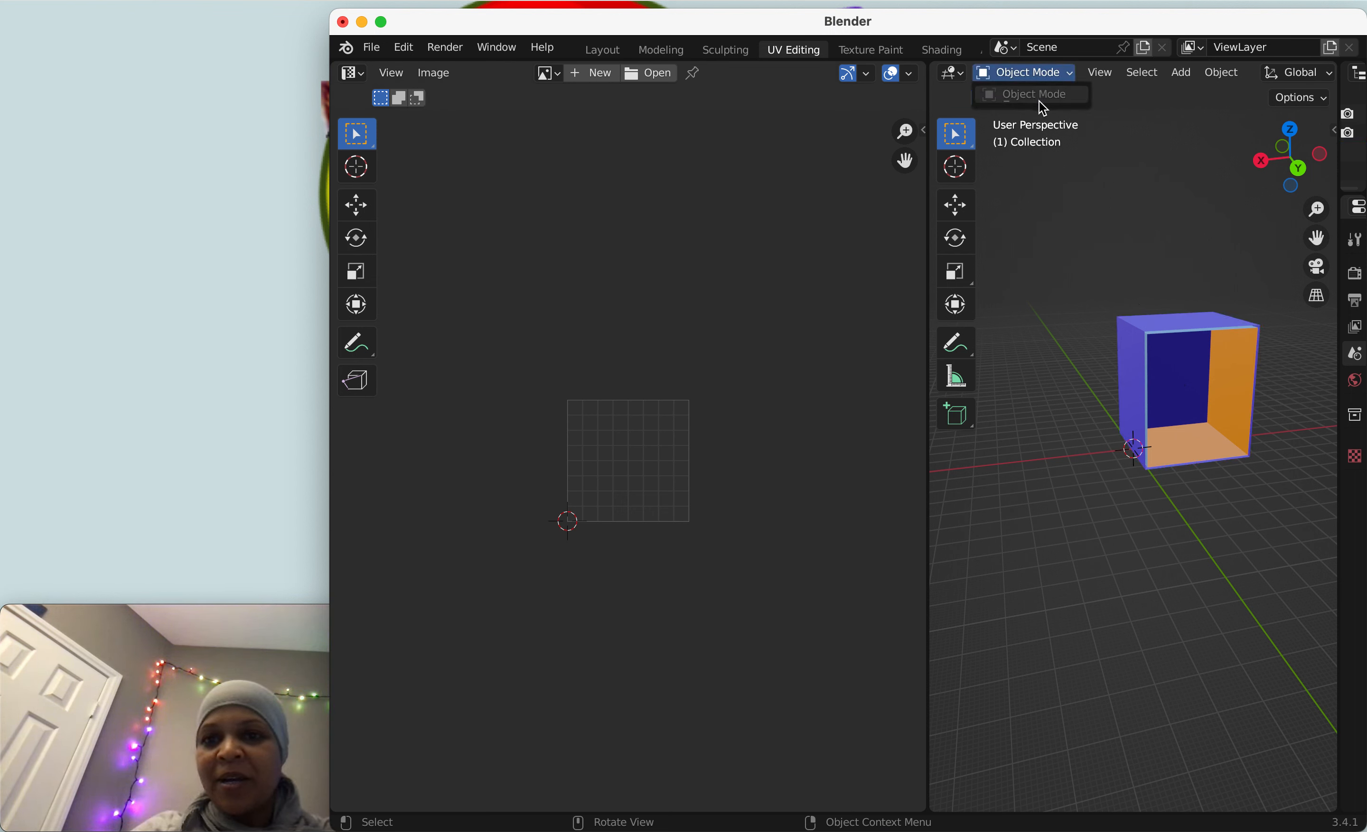
Step: Check the box in the Layout workspace, retry Edit Mode in the UV Editing workspace, and return to Layout
click(613, 54)
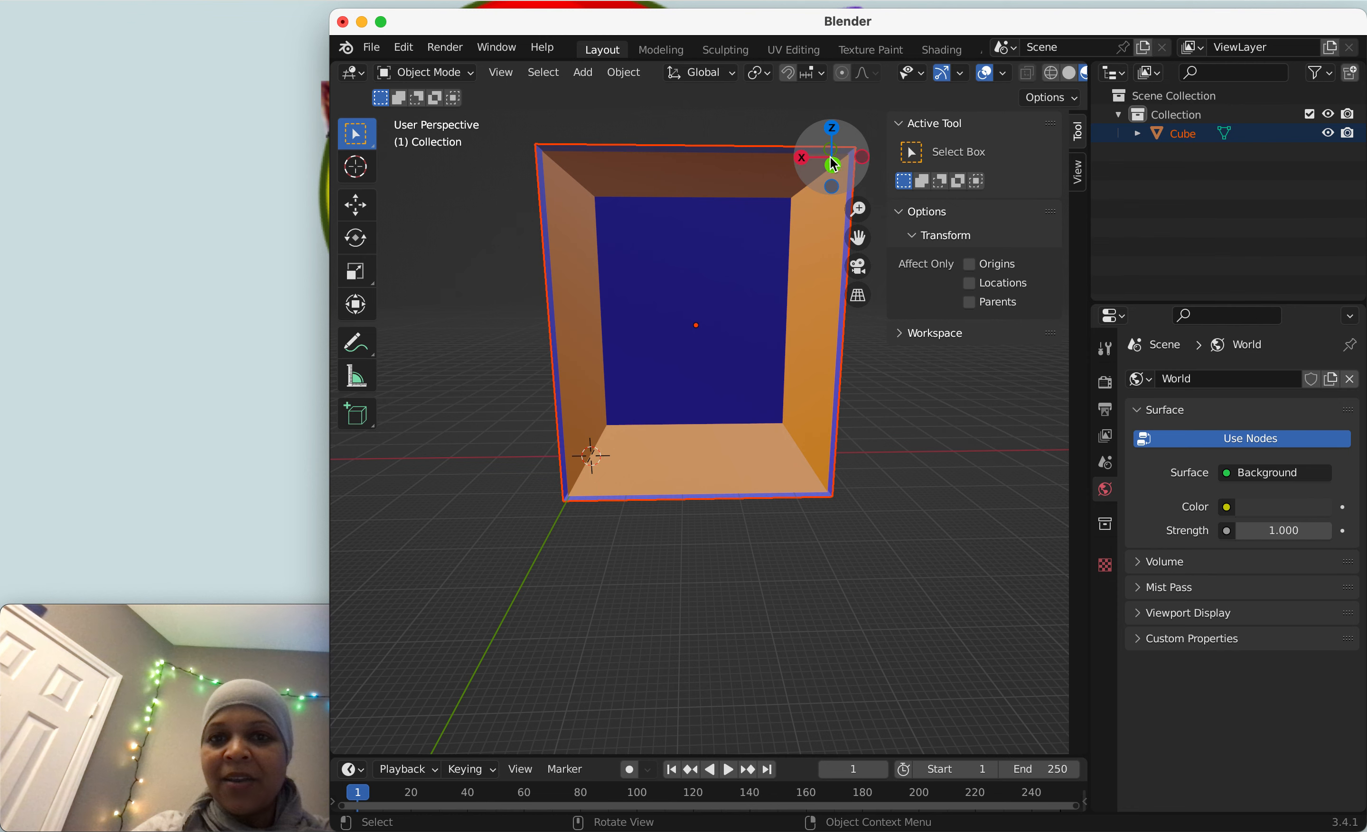
mouse_move(835, 164)
mouse_down()
mouse_move(912, 232)
mouse_move(984, 247)
mouse_move(723, 220)
mouse_move(717, 177)
mouse_move(817, 169)
mouse_move(826, 185)
mouse_up()
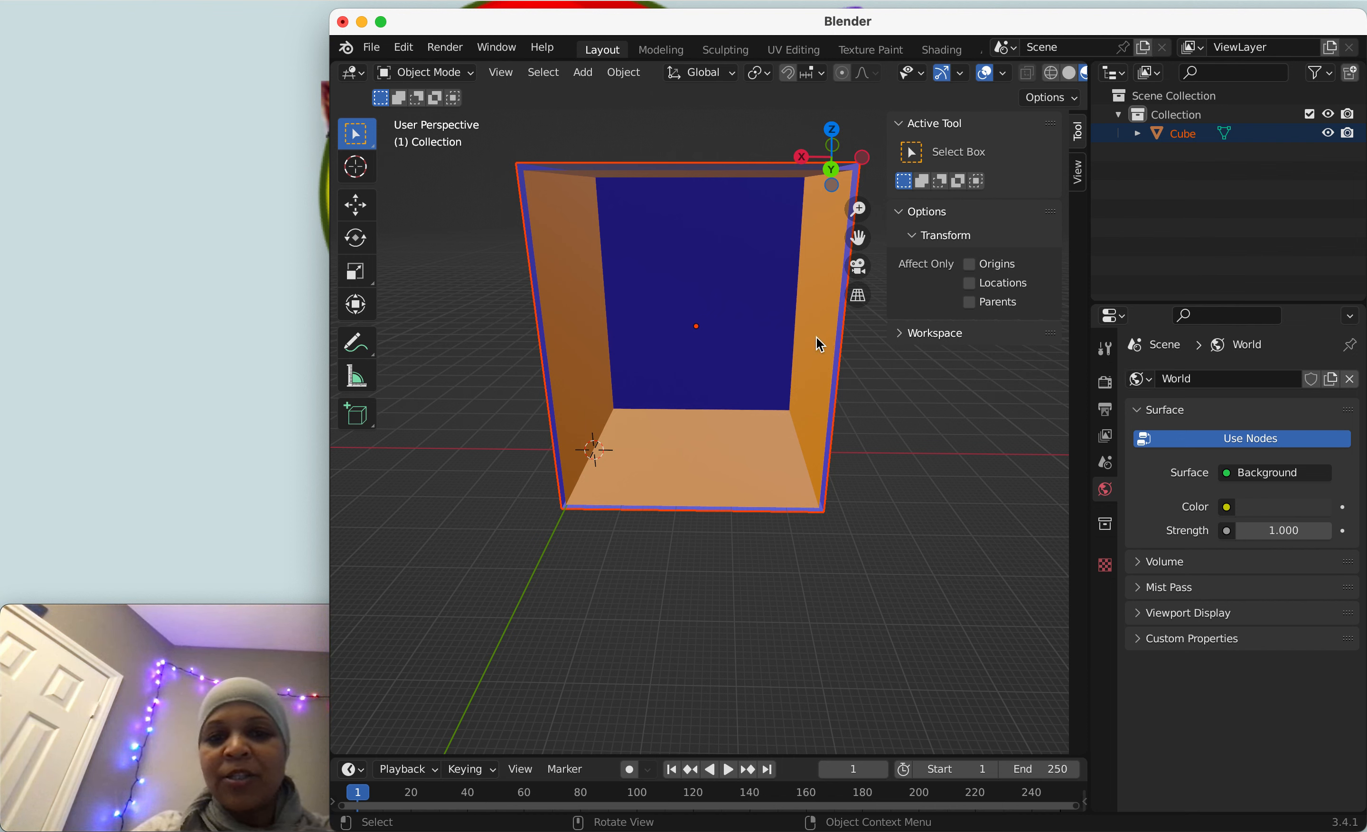
click(787, 53)
click(1048, 79)
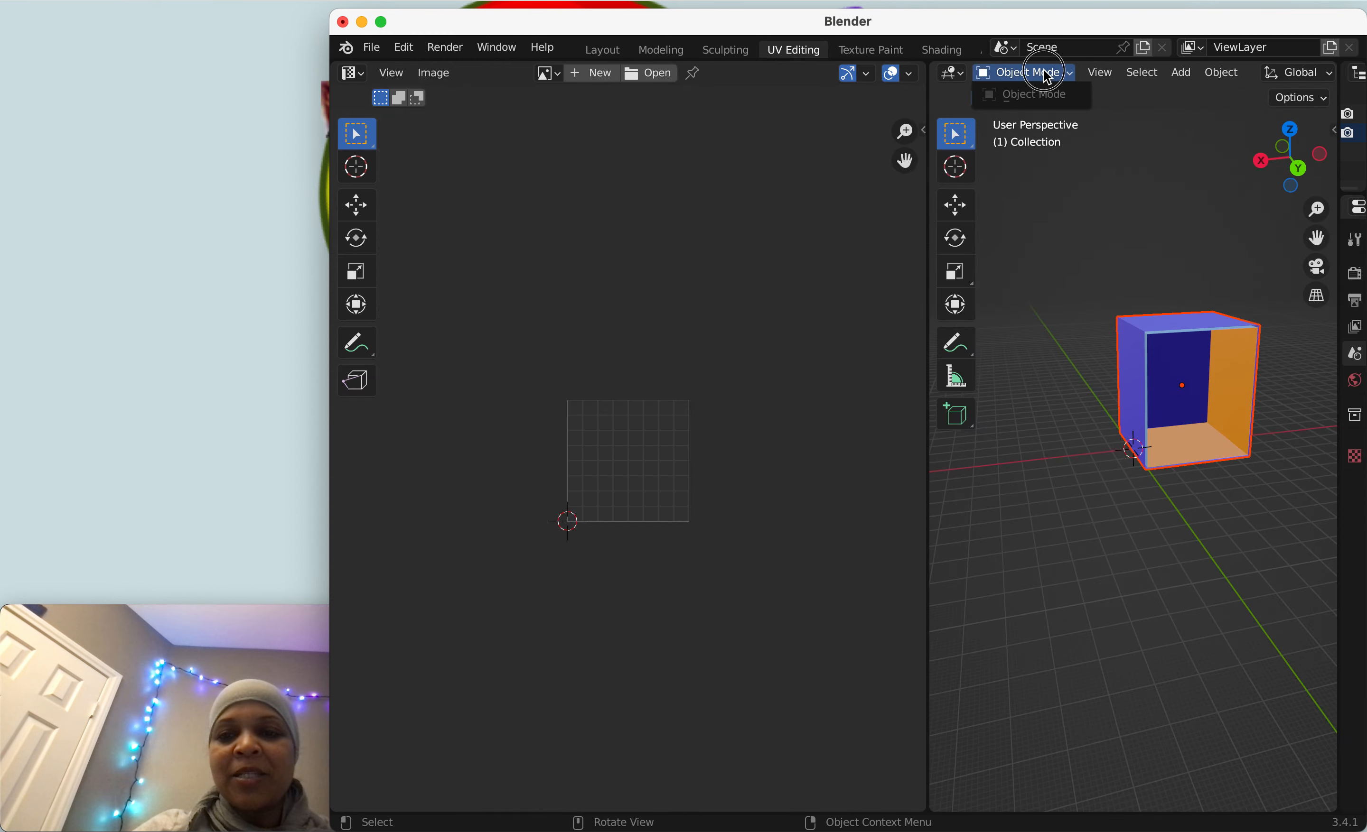
click(404, 48)
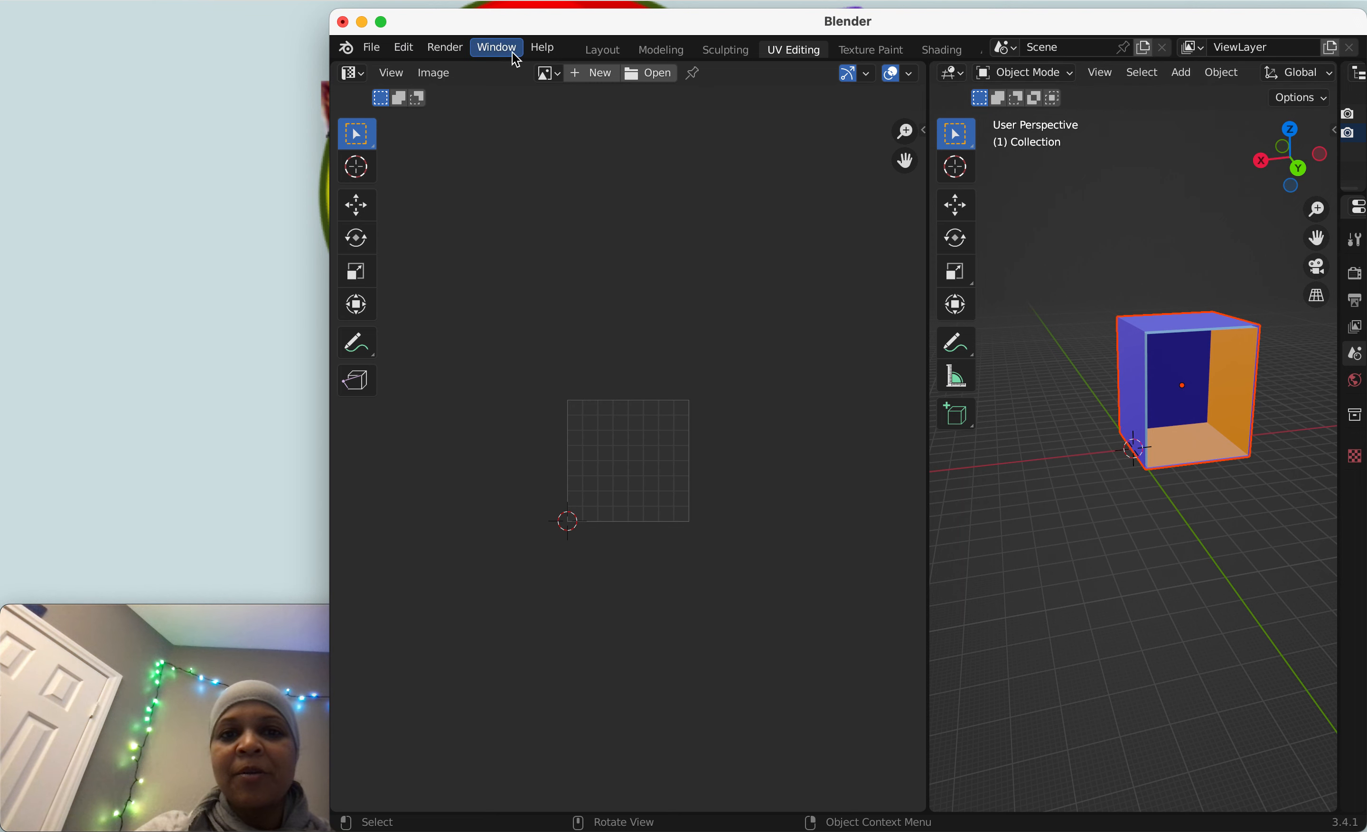
click(603, 49)
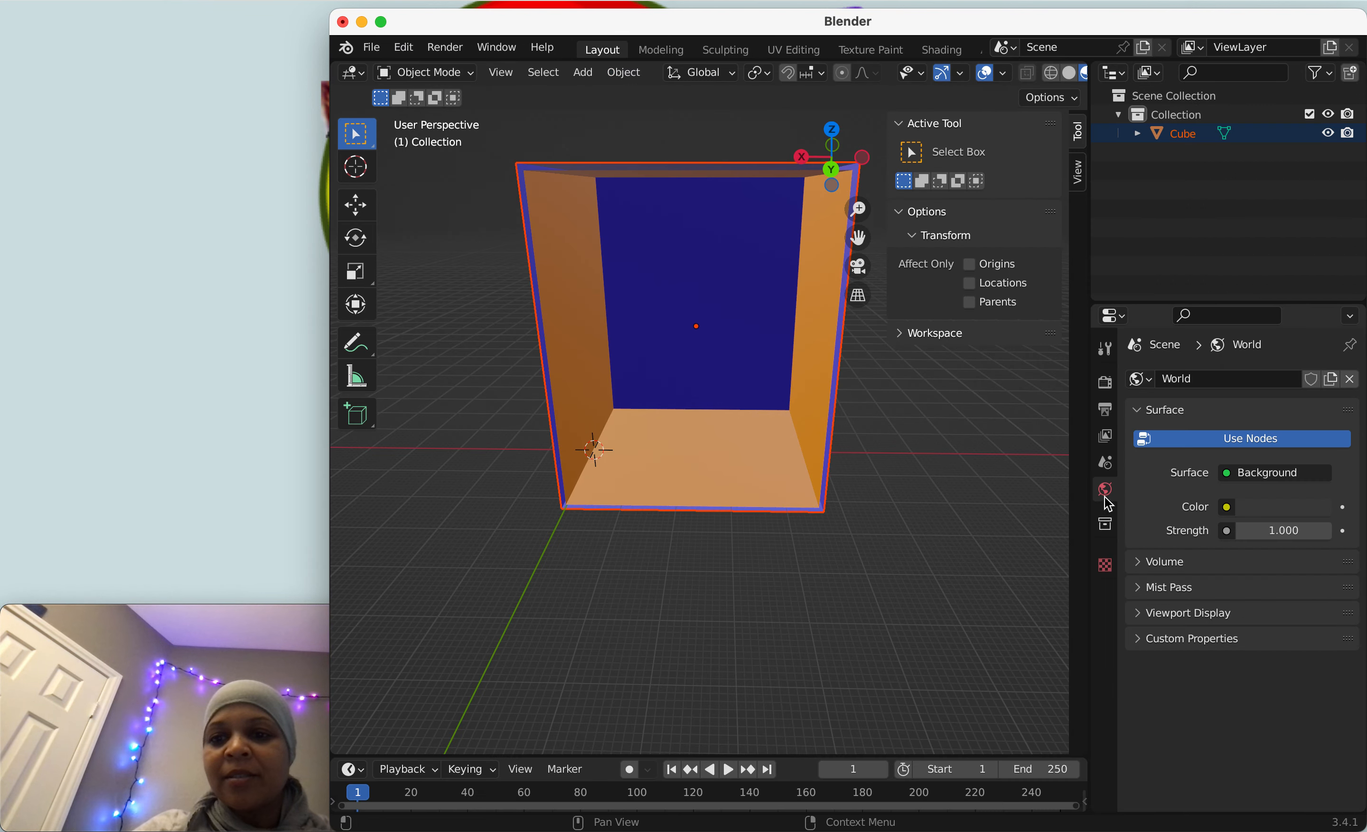
Step: Make the box the active object in the Layout workspace and enter Edit Mode on it
click(647, 318)
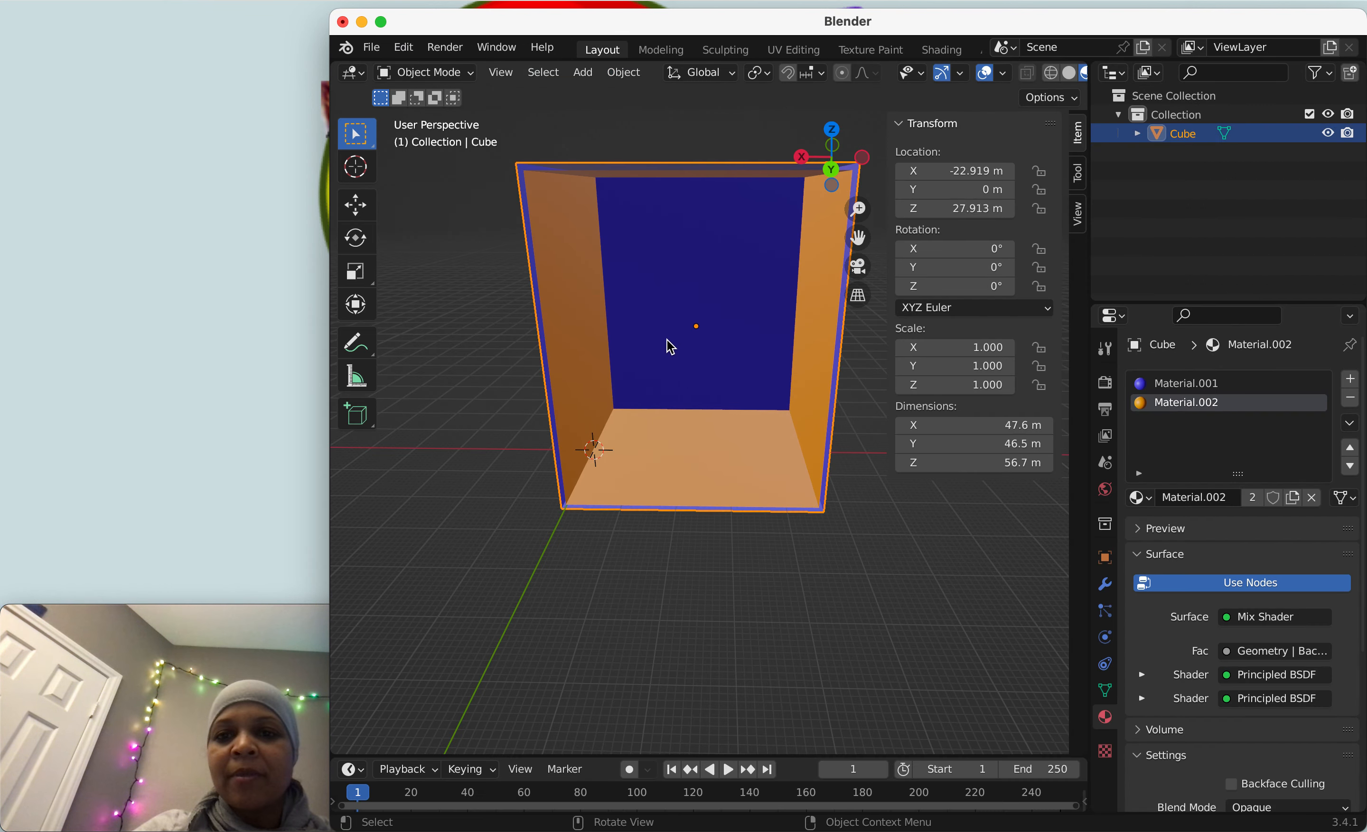
click(1105, 583)
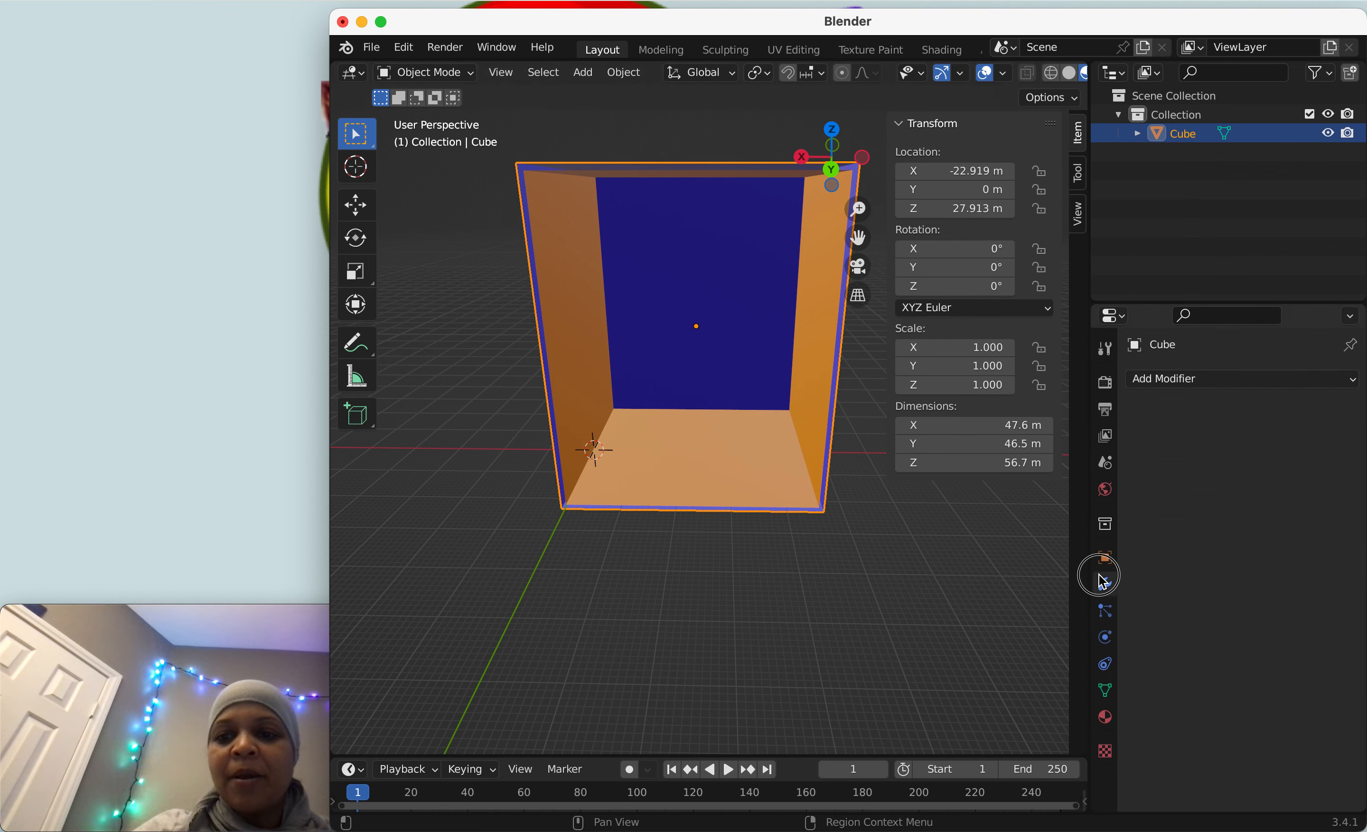
click(481, 82)
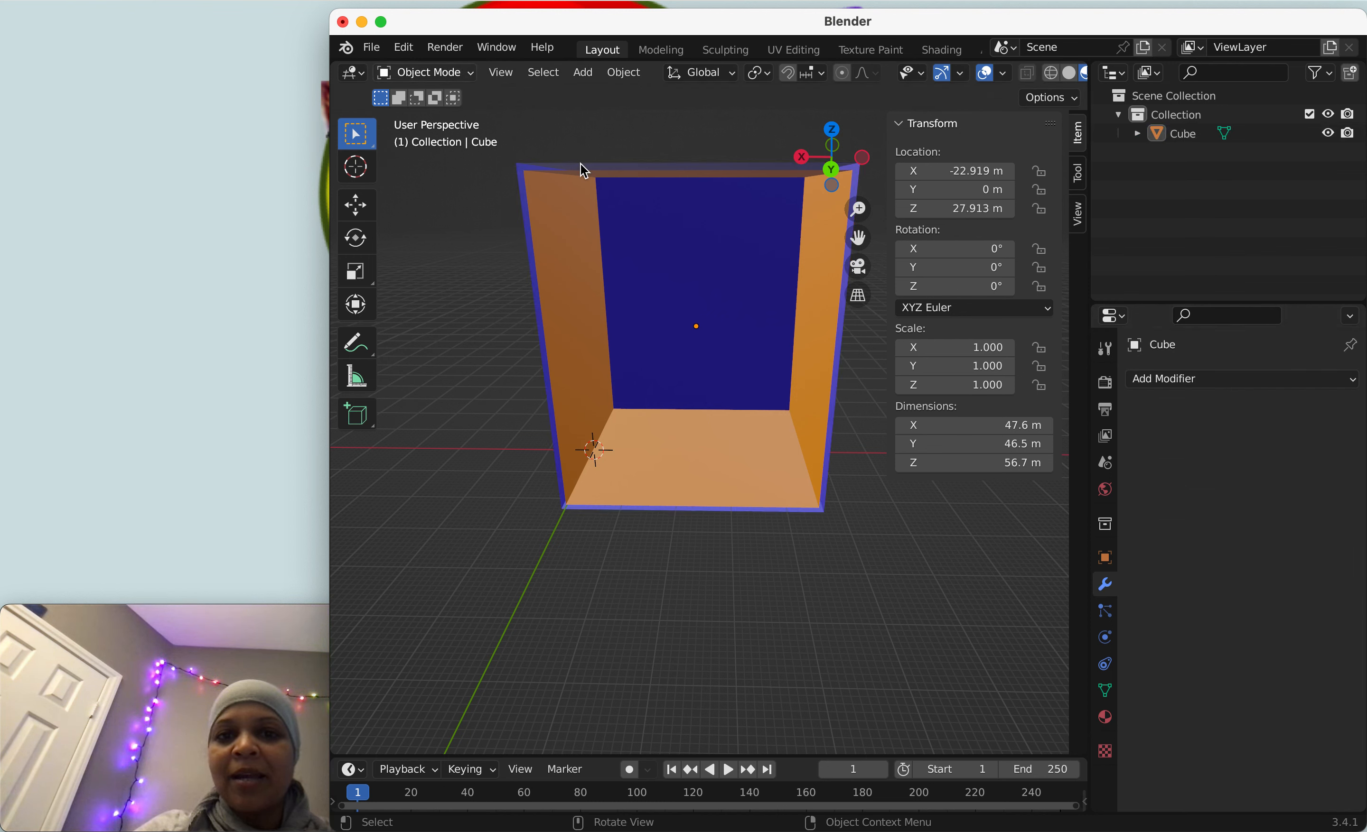
click(655, 174)
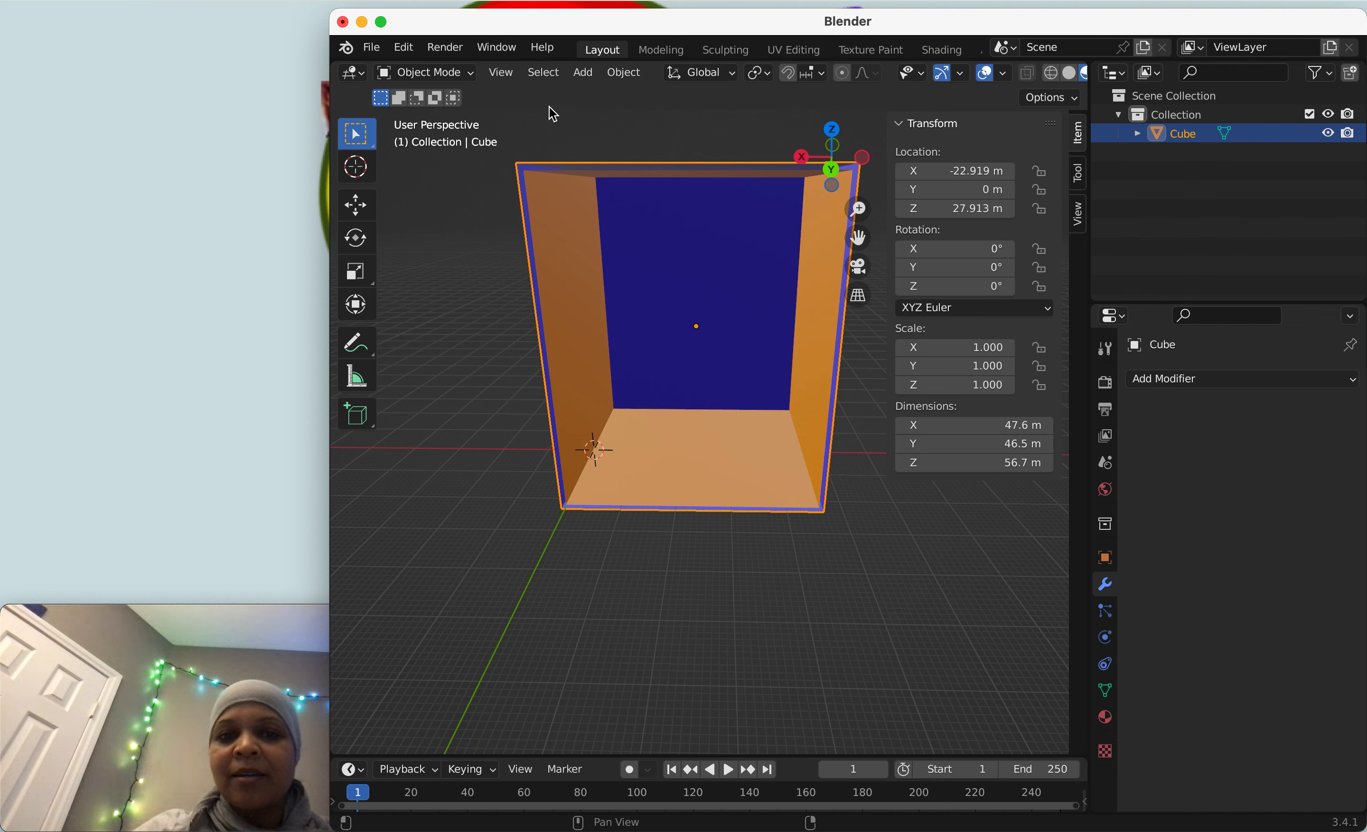
click(426, 73)
click(446, 111)
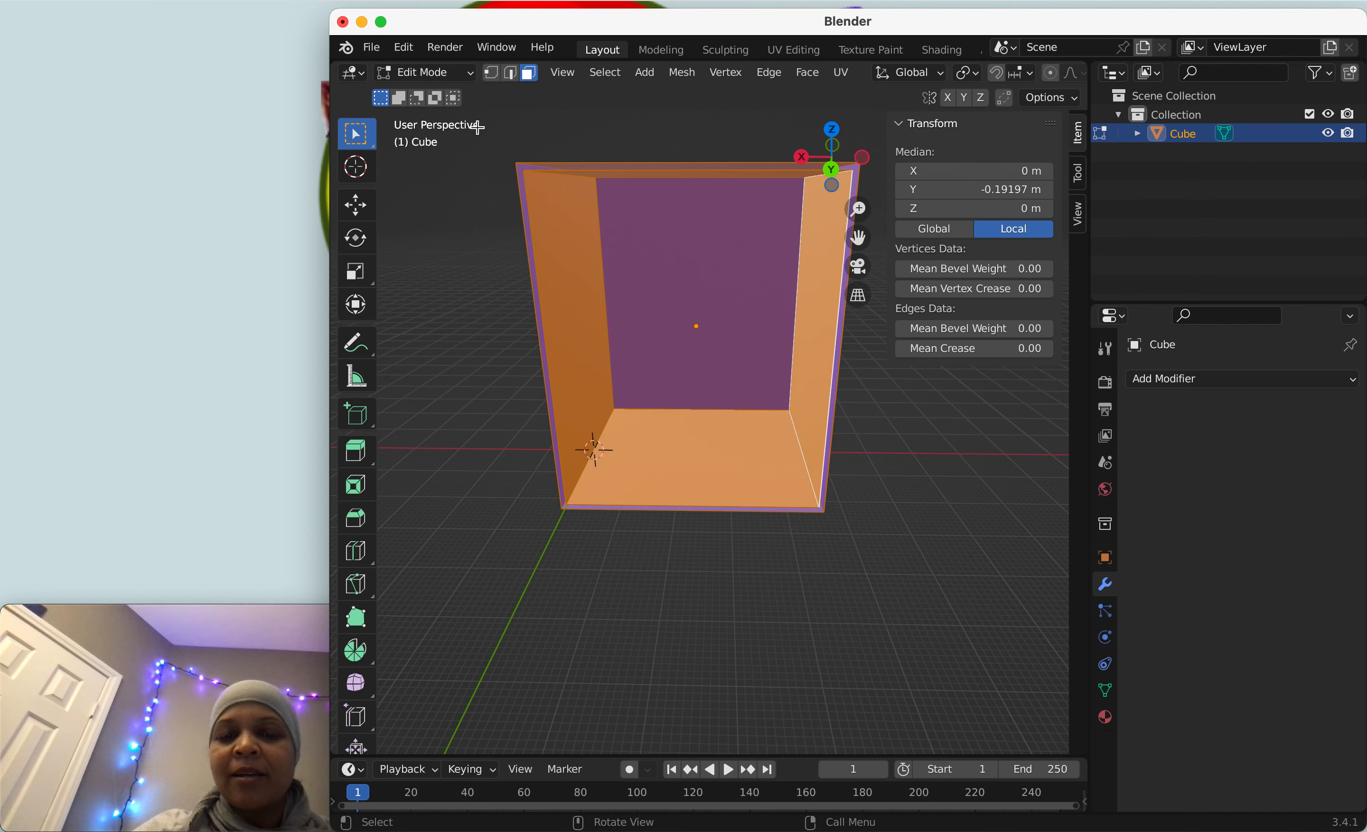
Step: Select all faces of the box and switch to the UV Editing workspace
click(657, 190)
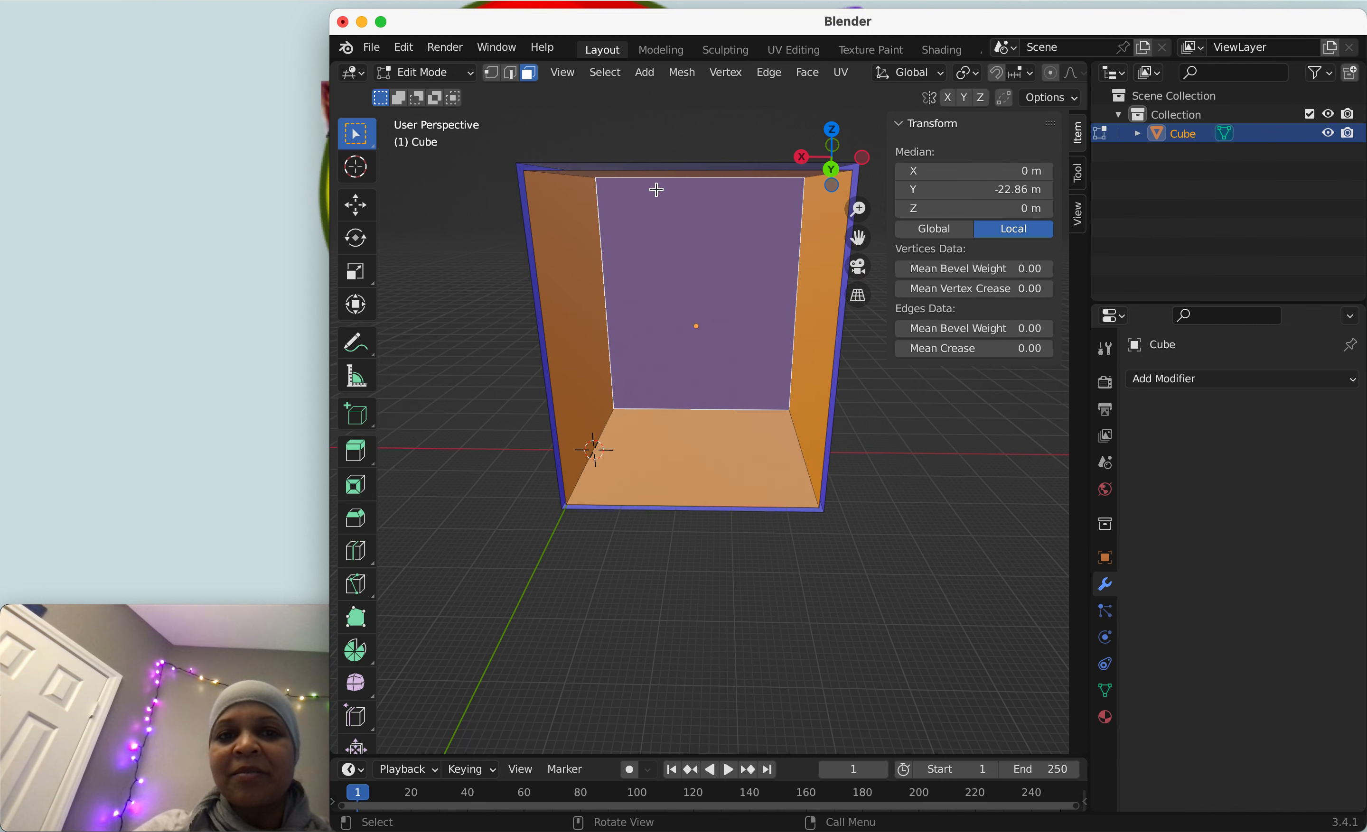
click(589, 164)
key(a)
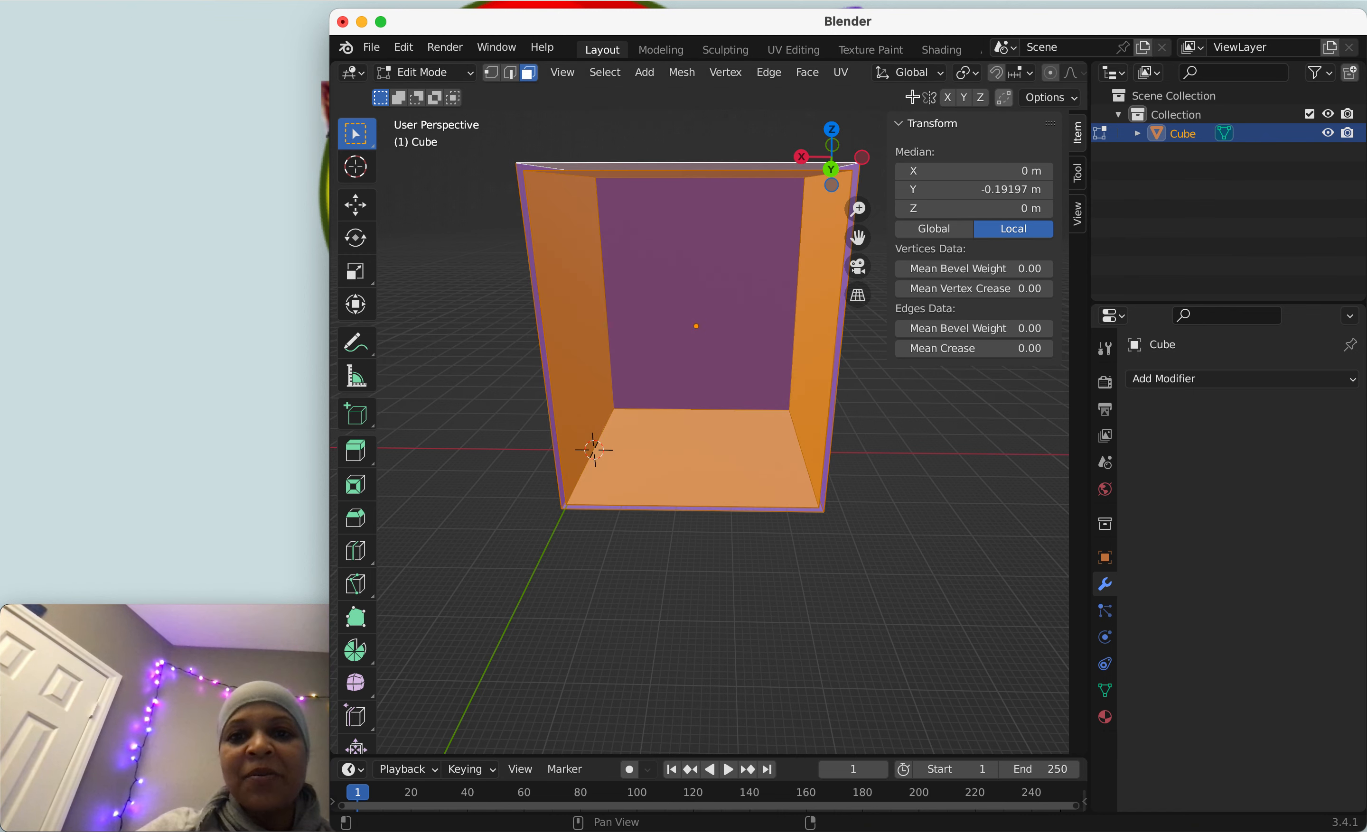
click(777, 52)
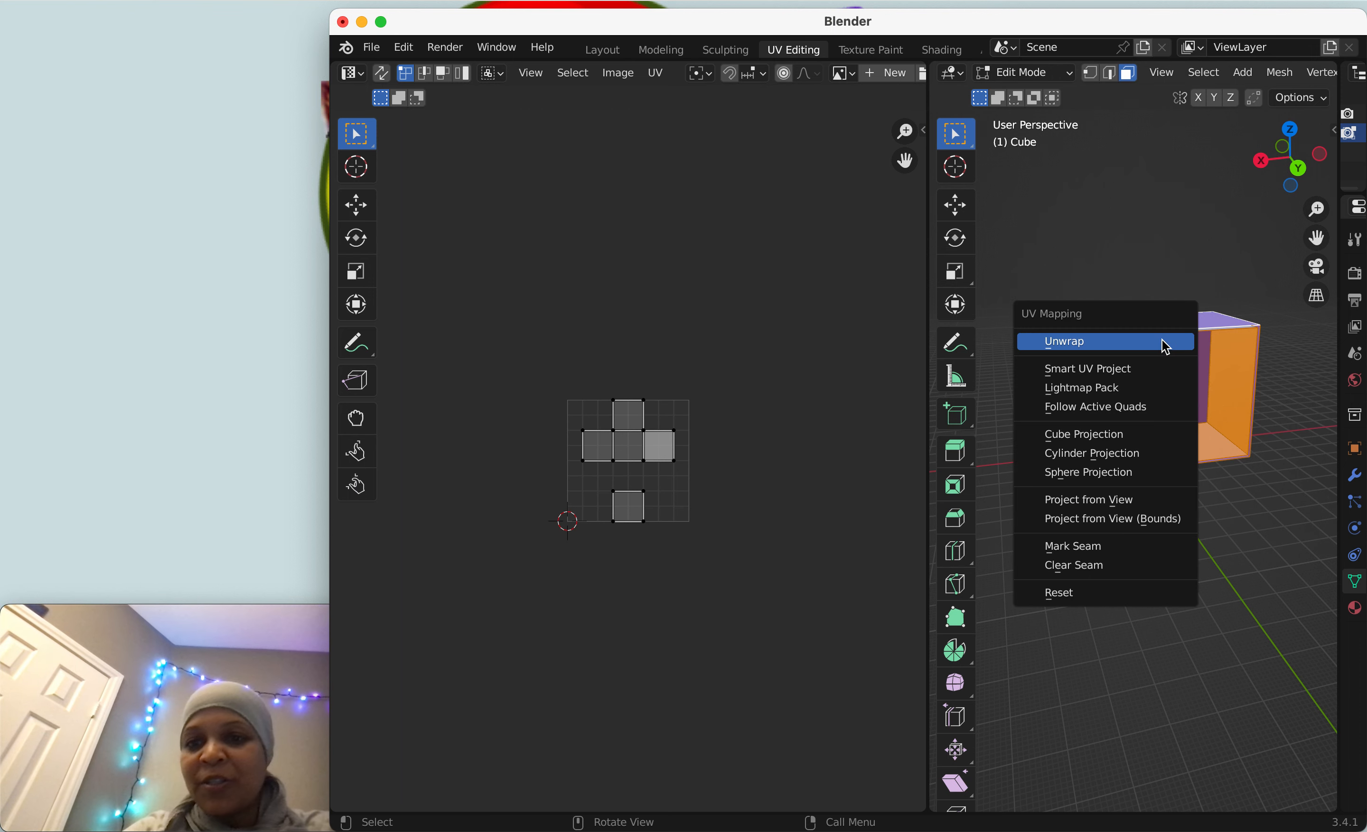
Step: Unwrap the box's selected faces with Smart UV Project using an island margin of 0.002
click(1133, 369)
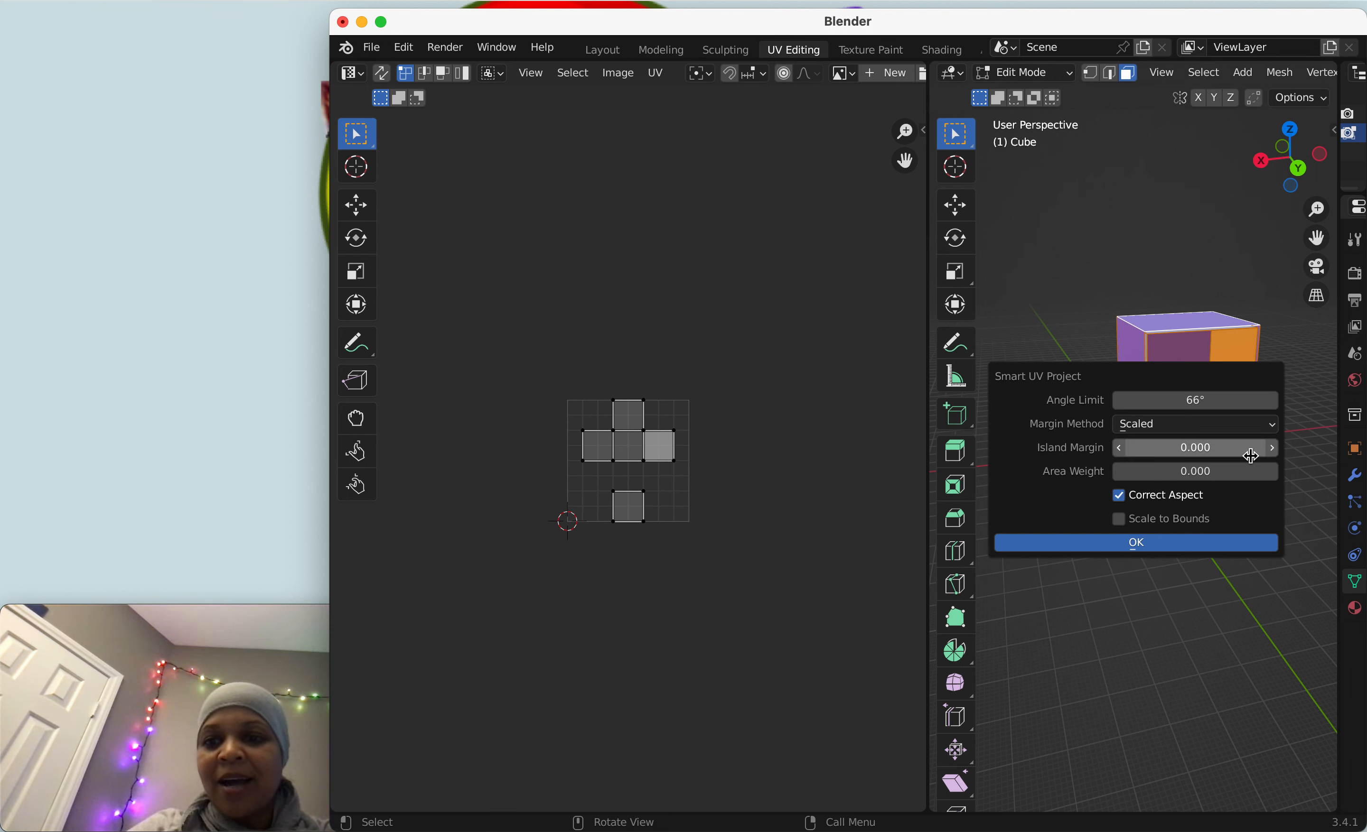
click(1249, 453)
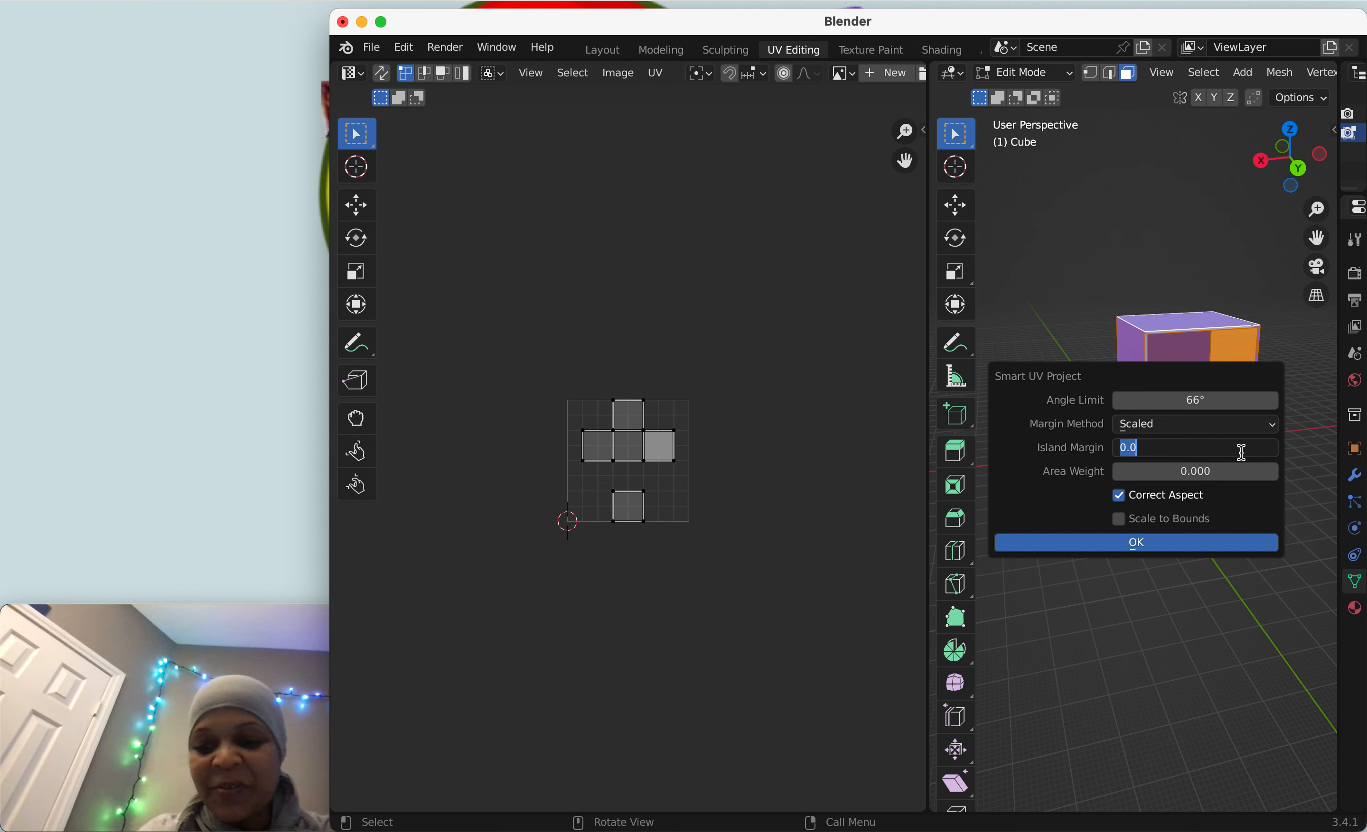
text(.02)
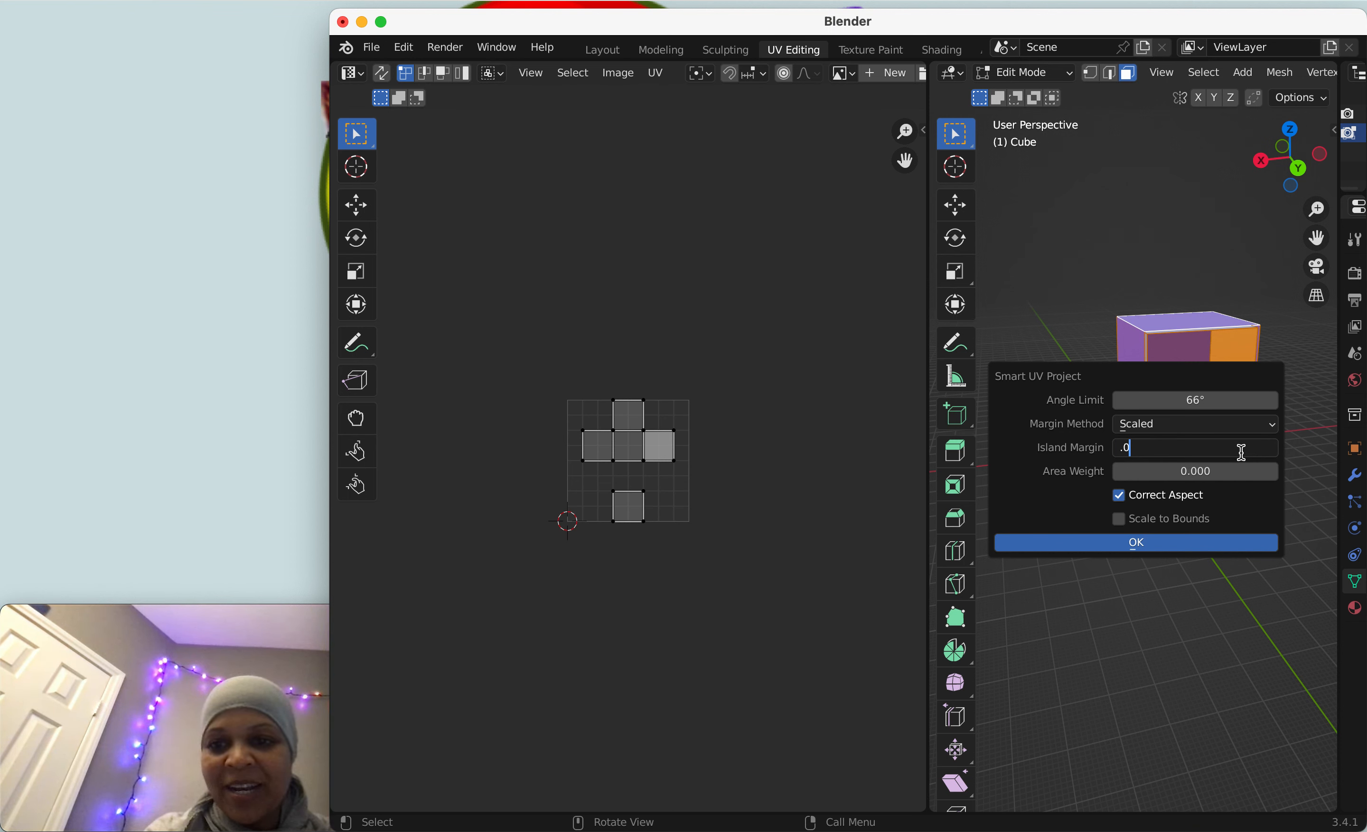
text(2)
key(Return)
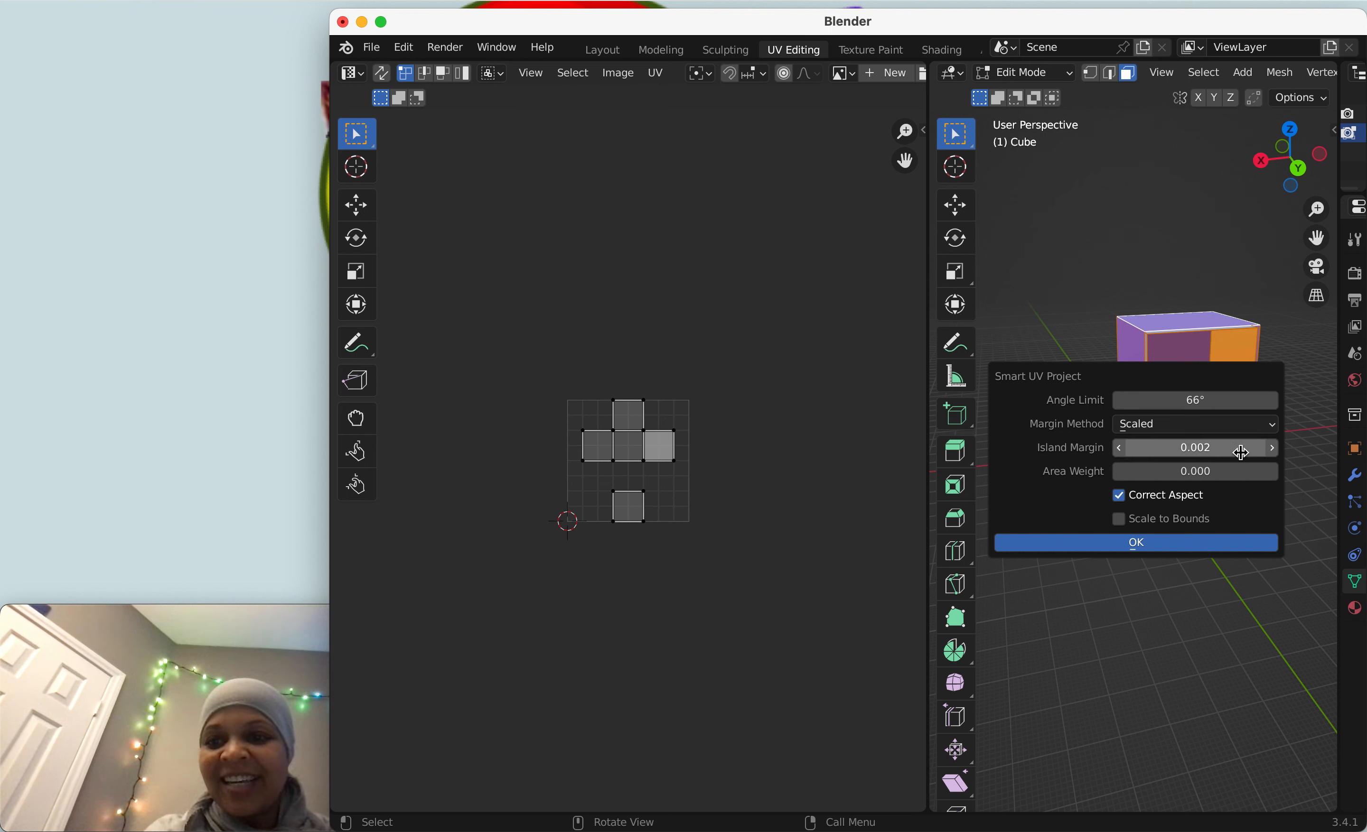
click(1205, 543)
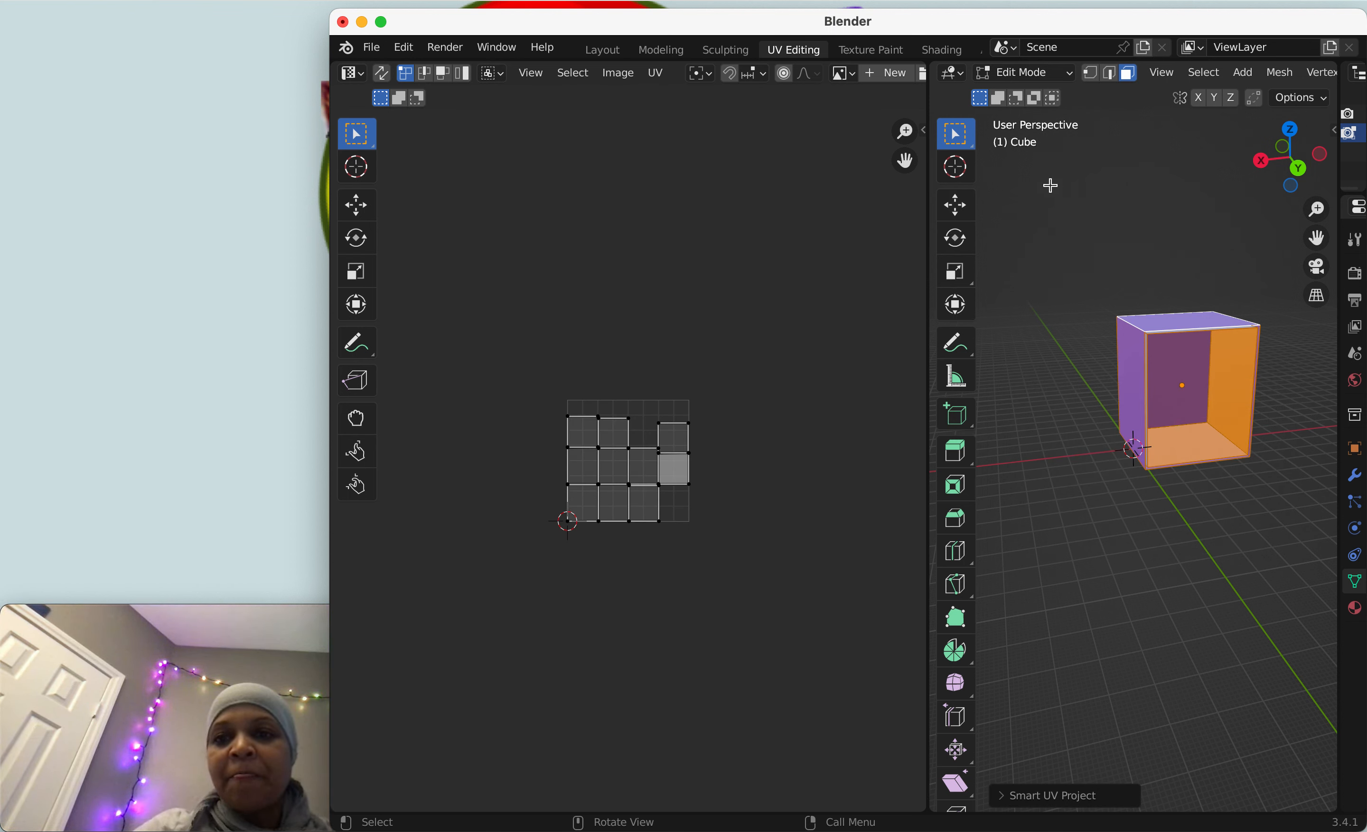
Step: Export the box as a glTF Binary file named orange inside.glb into the Downloads folder
click(377, 53)
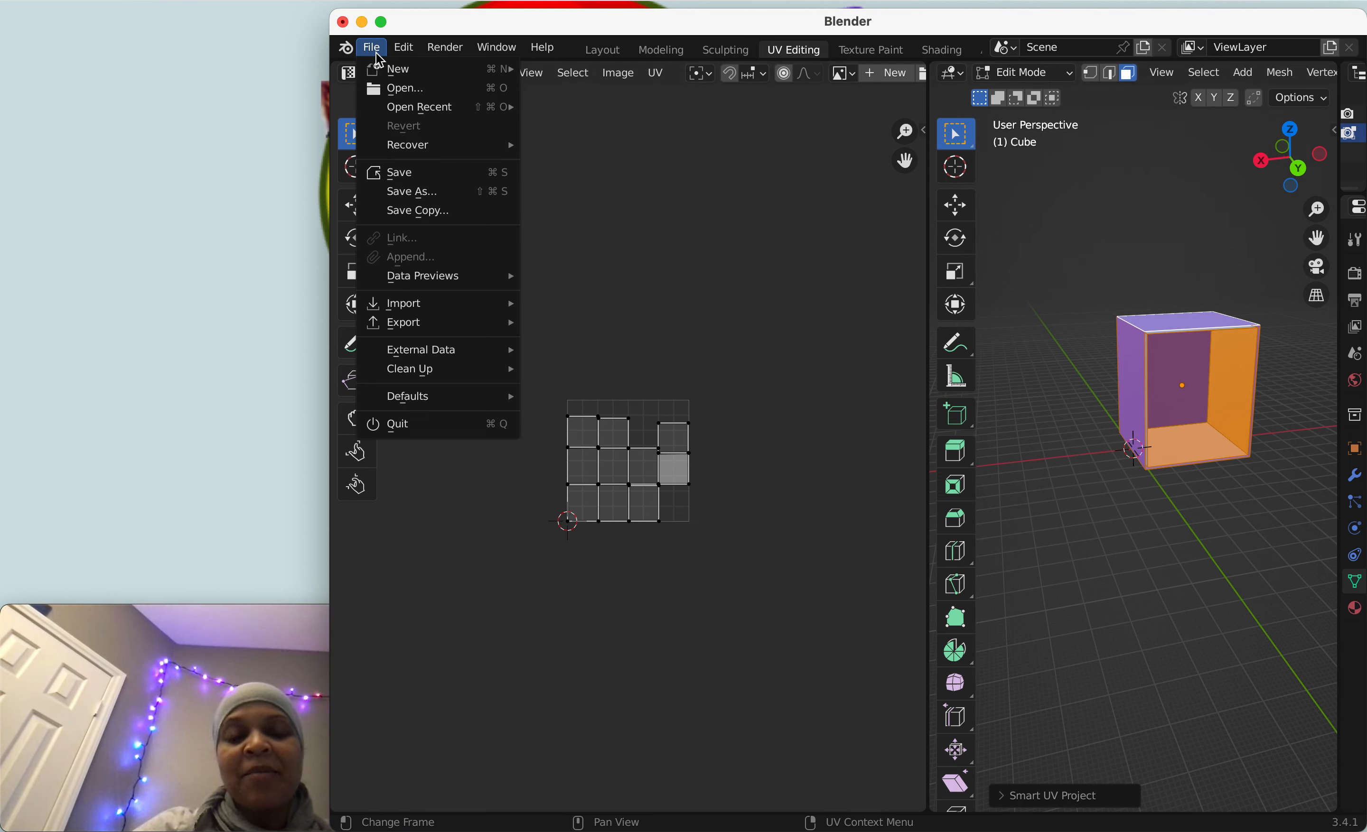
mouse_move(435, 324)
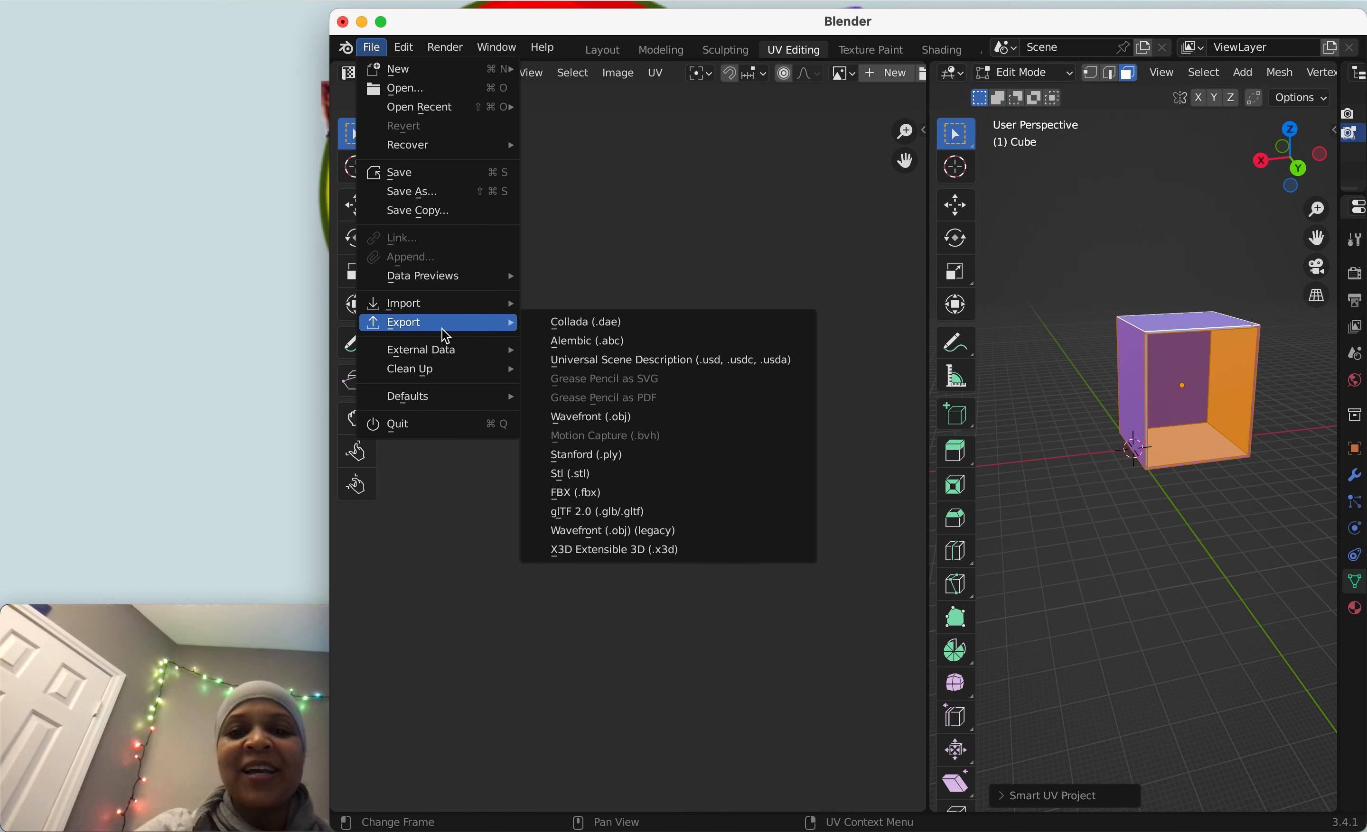
click(611, 515)
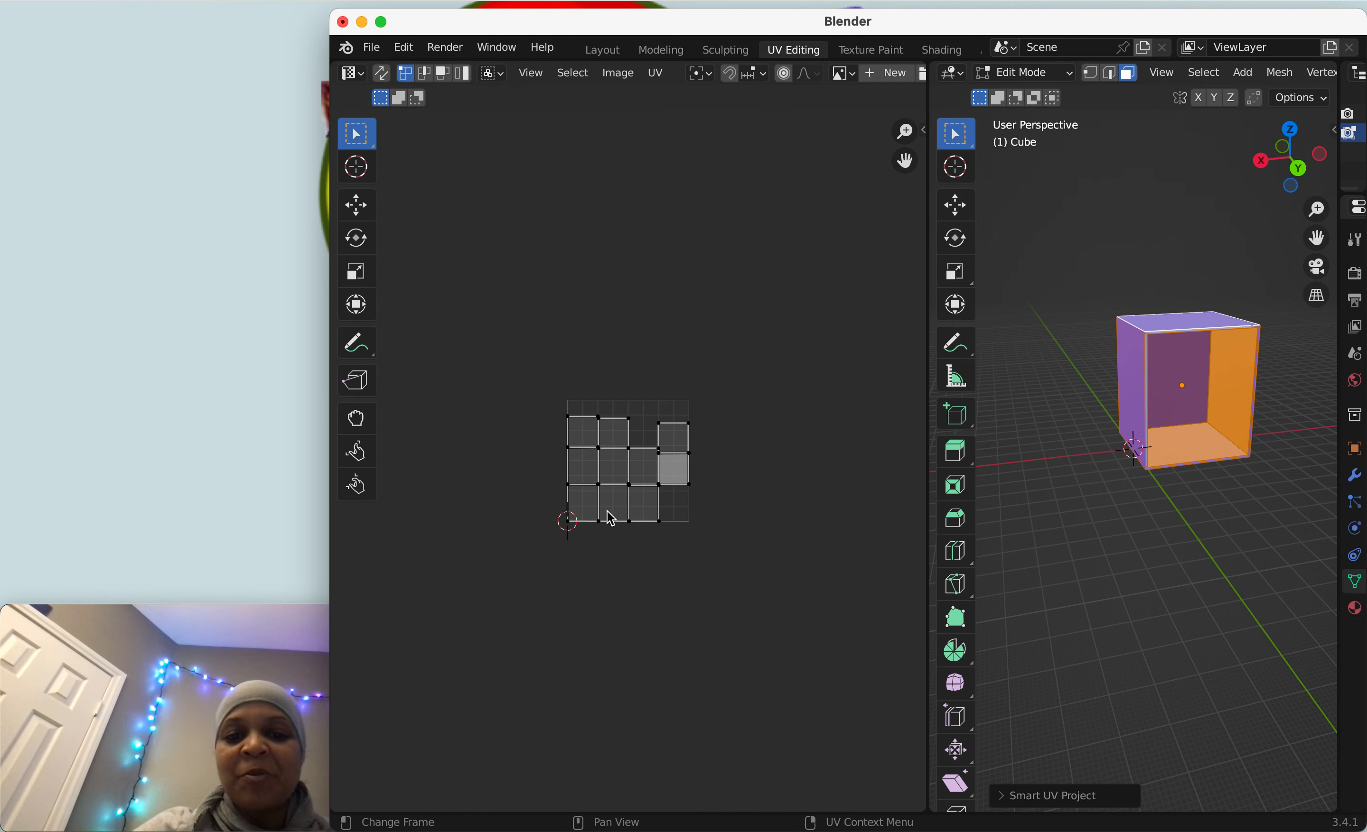
click(602, 701)
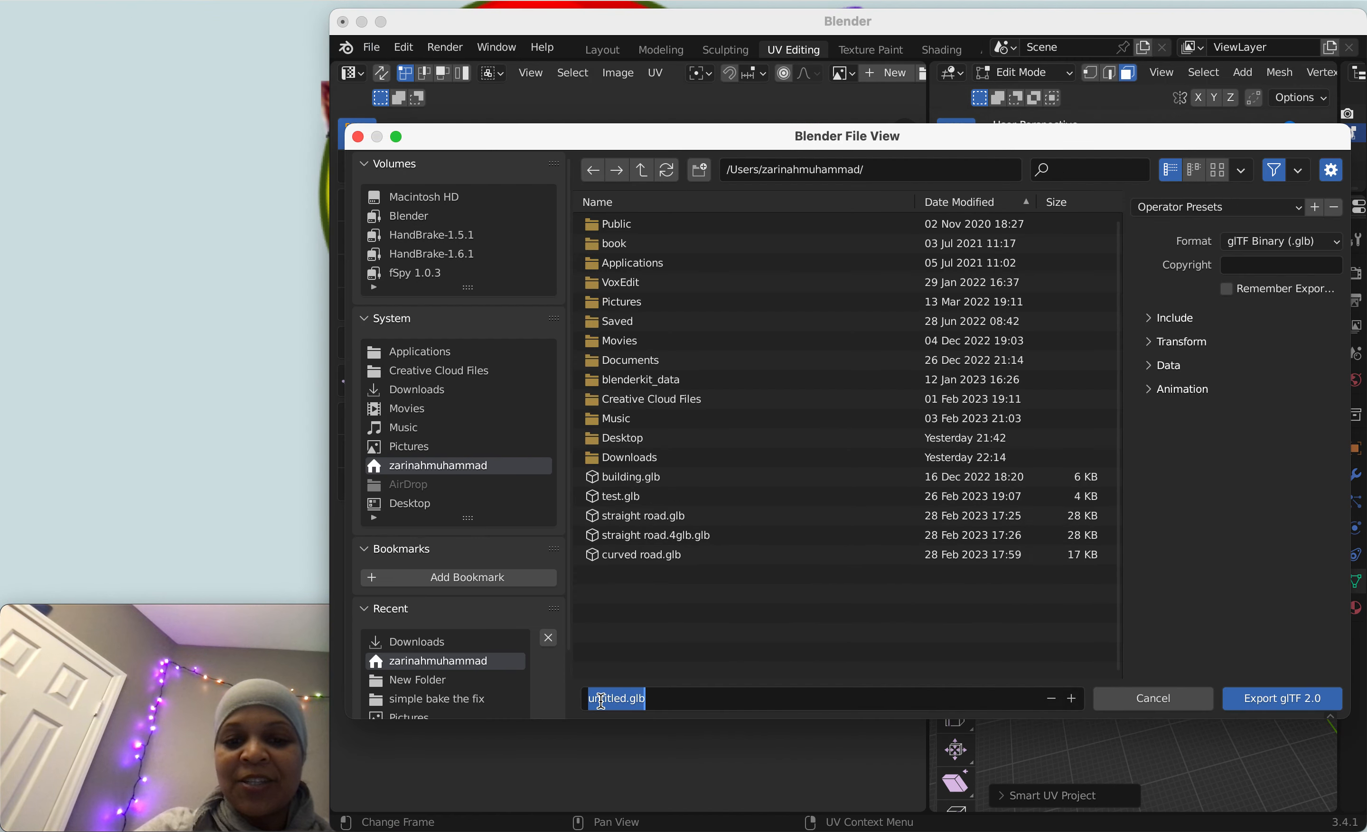
click(601, 700)
double_click(584, 703)
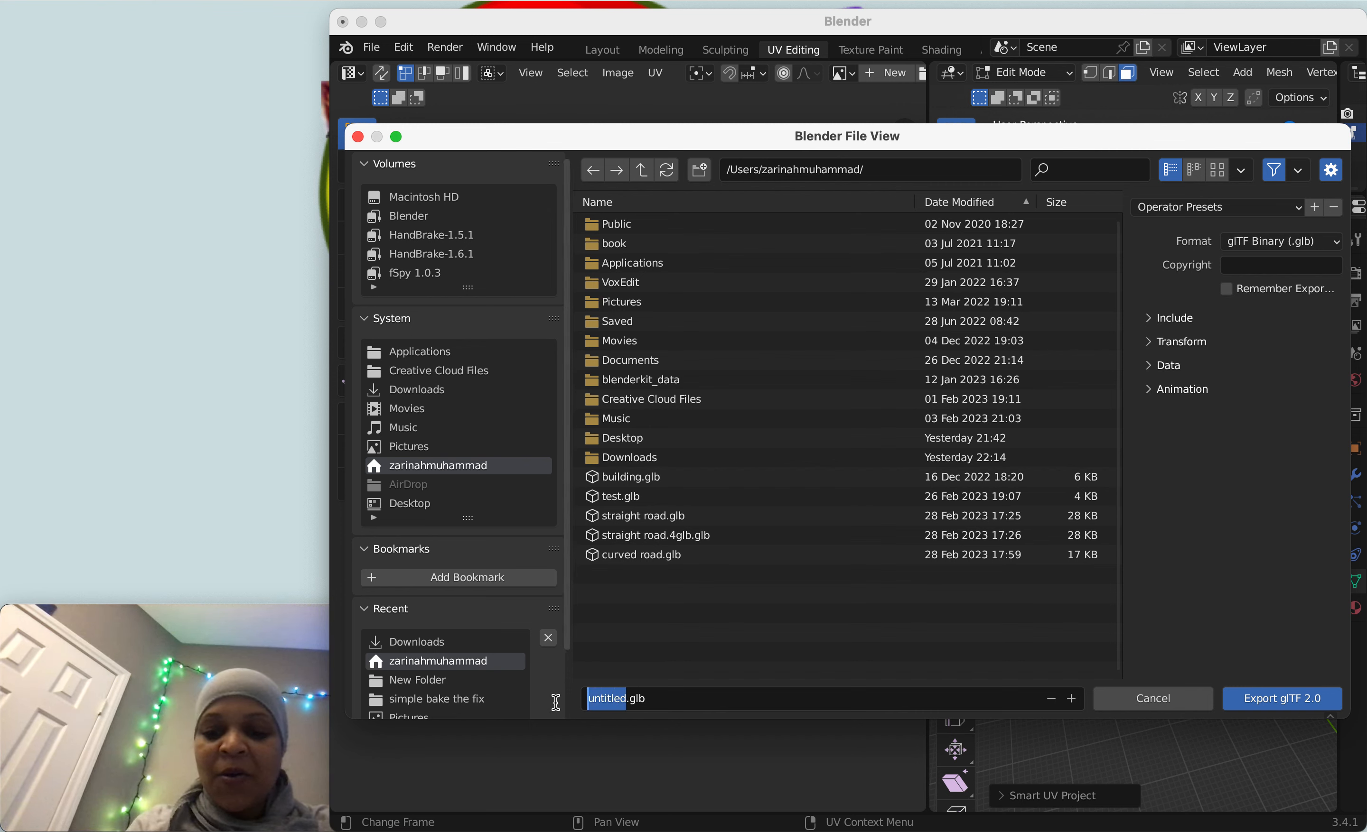
text(orange insid)
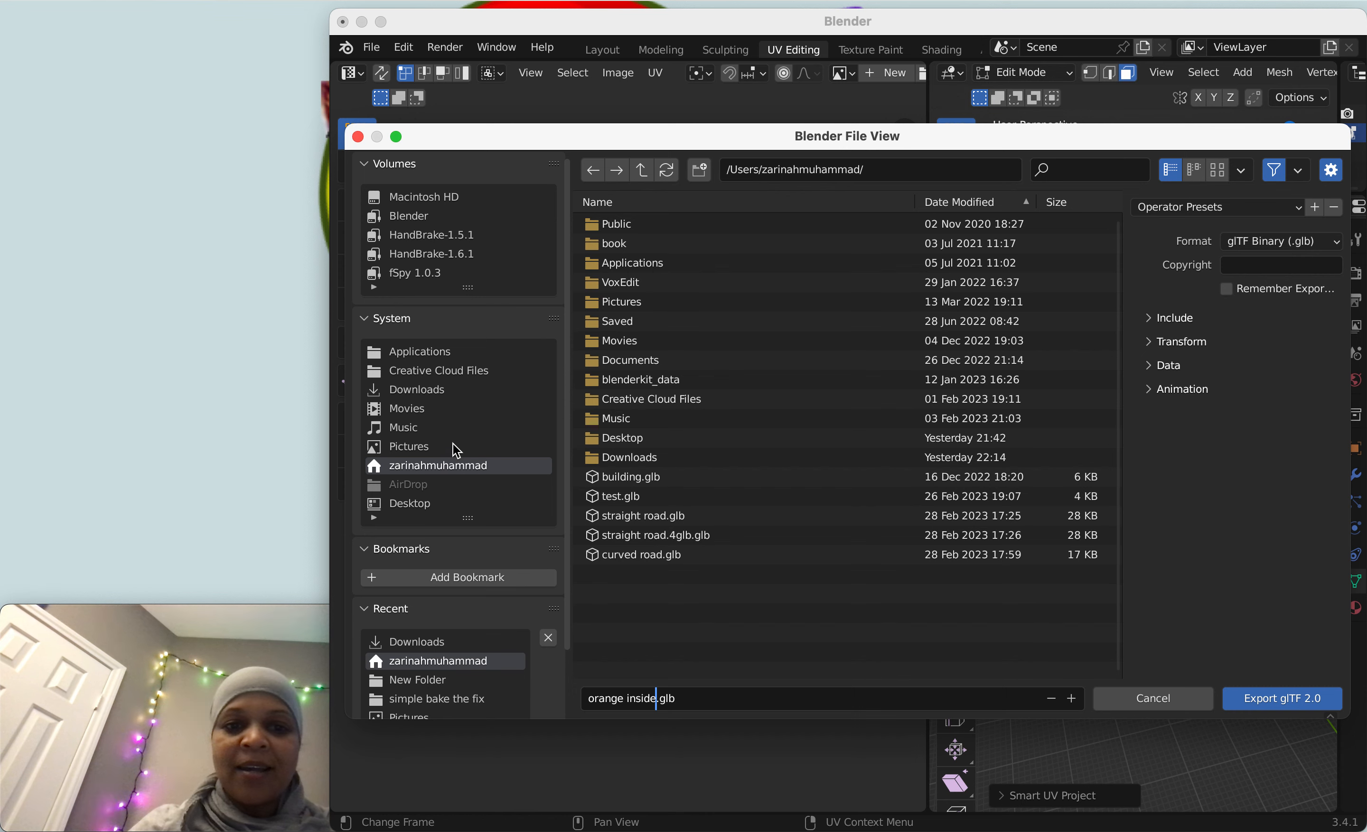
click(442, 390)
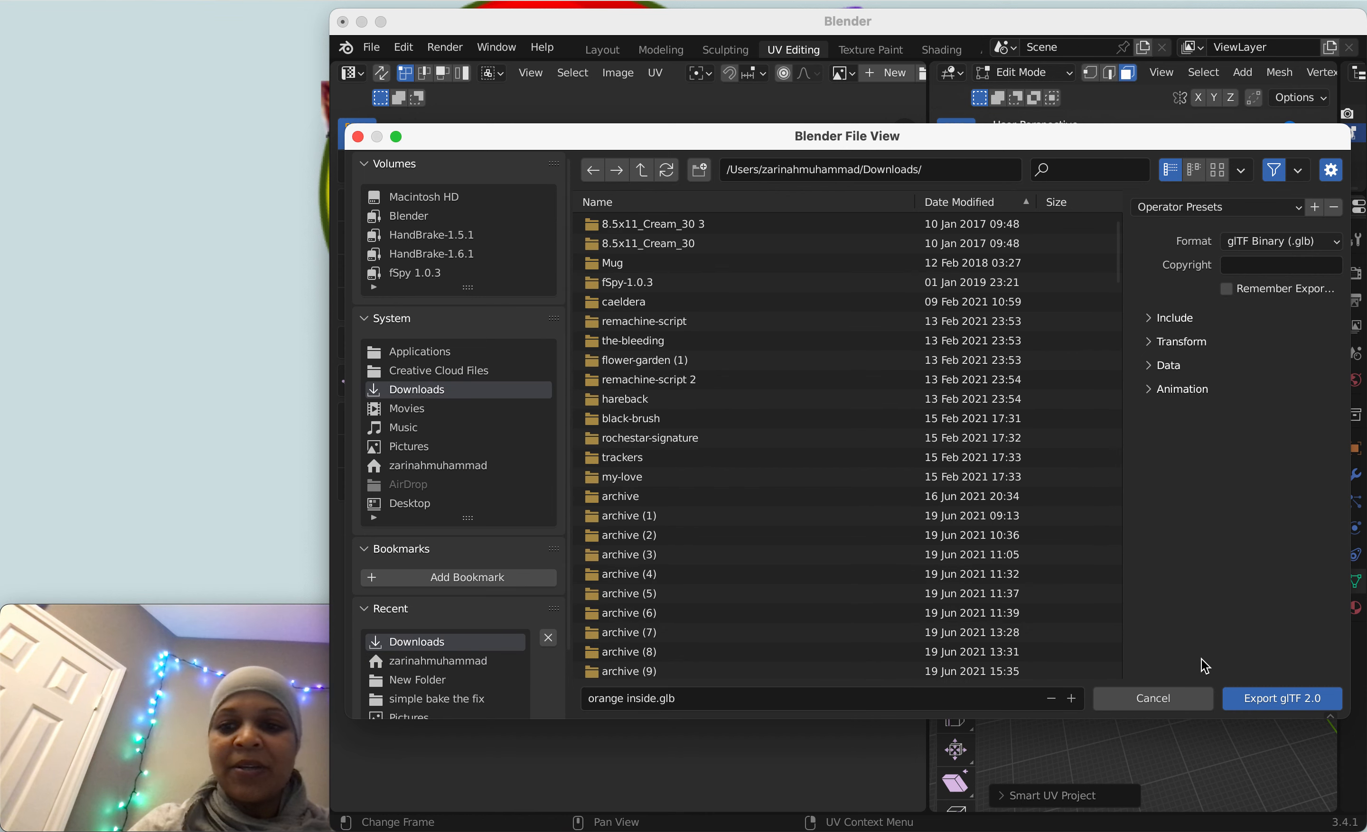
click(1259, 704)
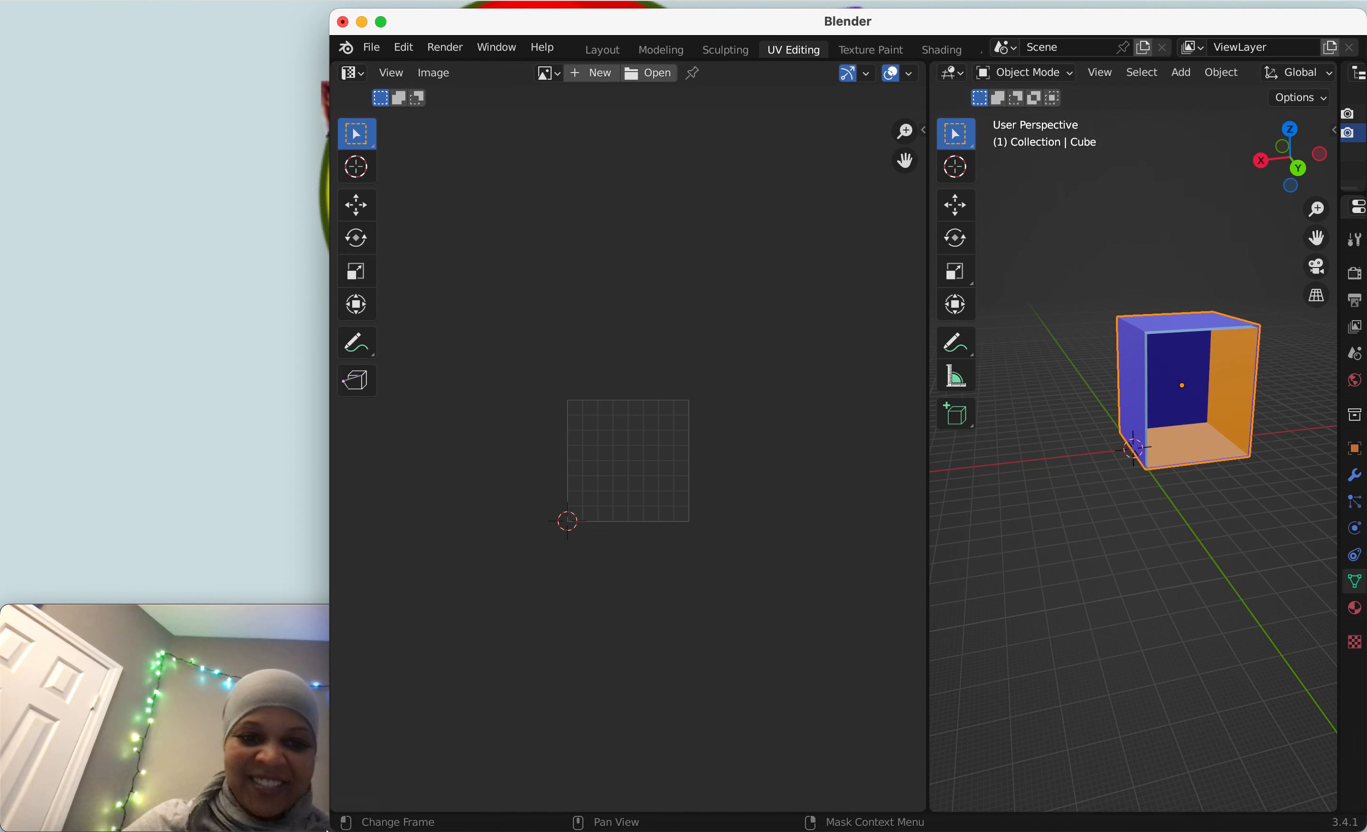
Step: Switch to Google Chrome and choose the browser profile to browse with
mouse_move(317, 826)
click(244, 806)
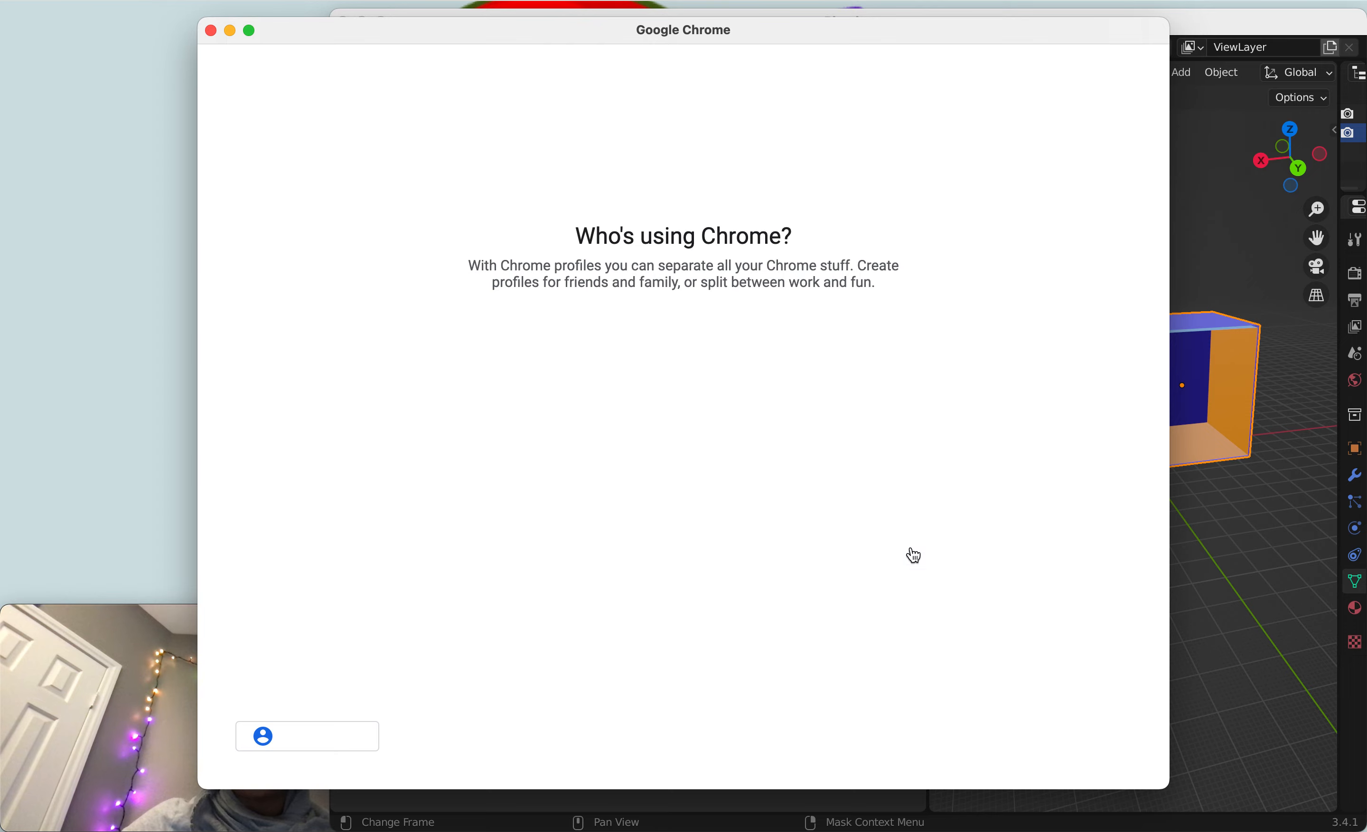
click(931, 682)
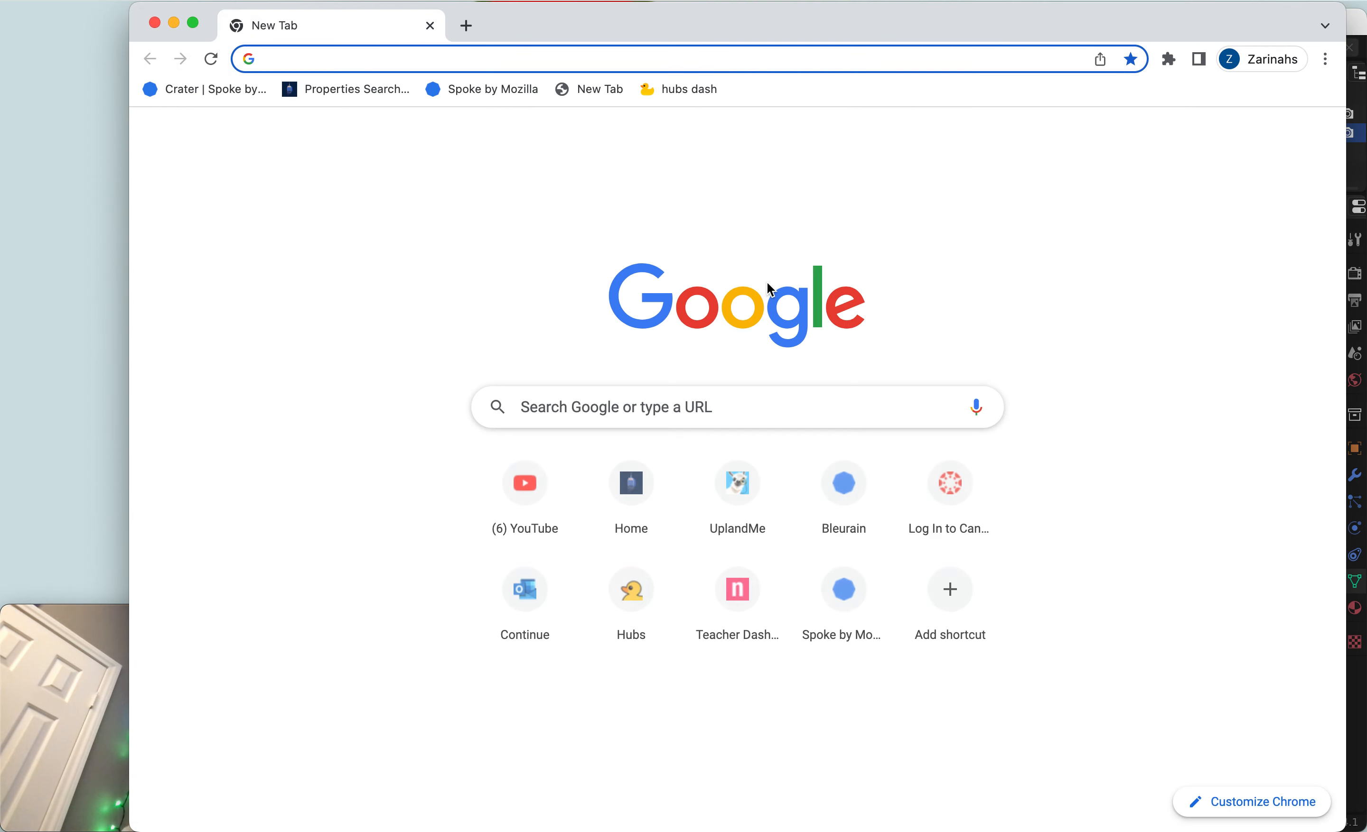
Step: Go to the Hubs room at bleurain.myhubs.net in the browser
click(701, 410)
text(hub)
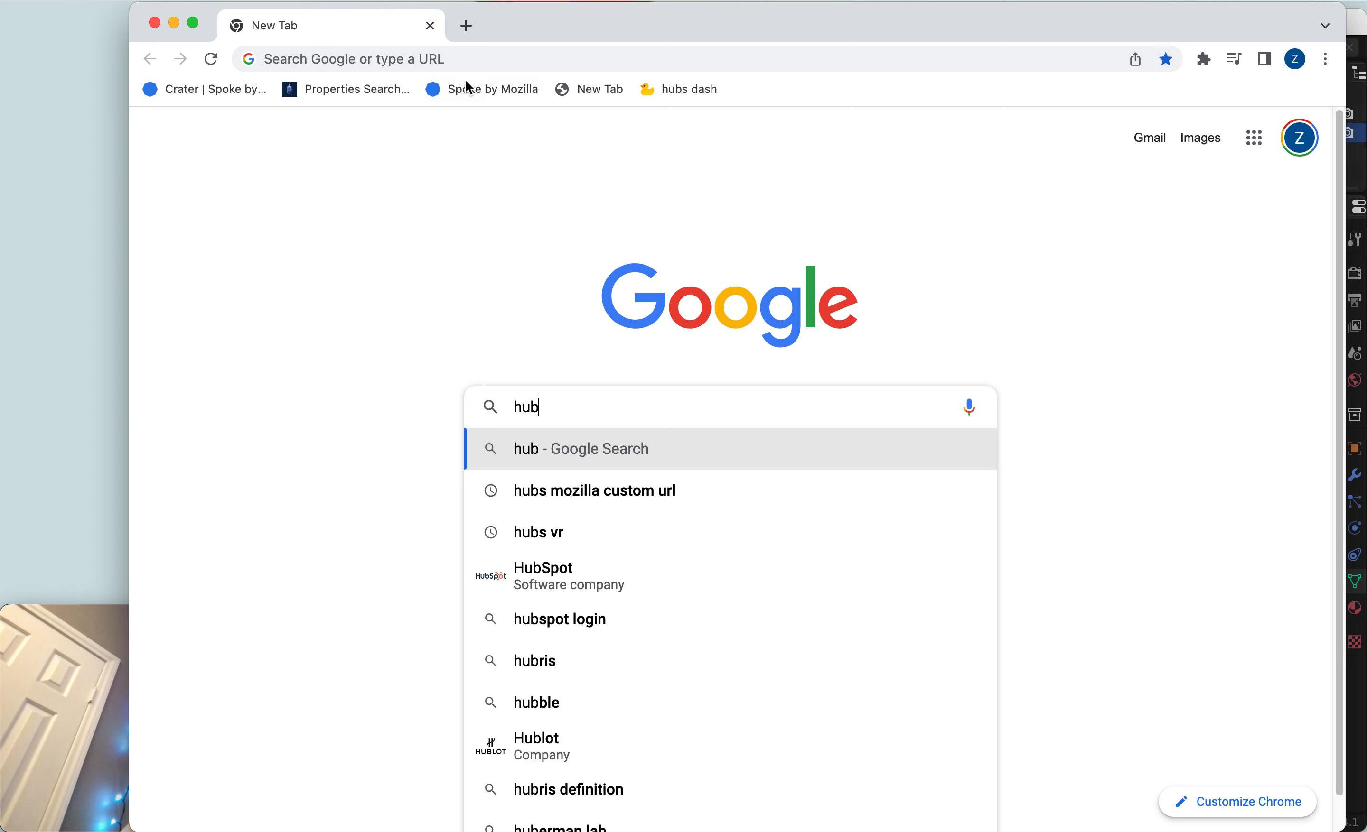
click(465, 62)
text(f)
key(BackSpace)
key(BackSpace)
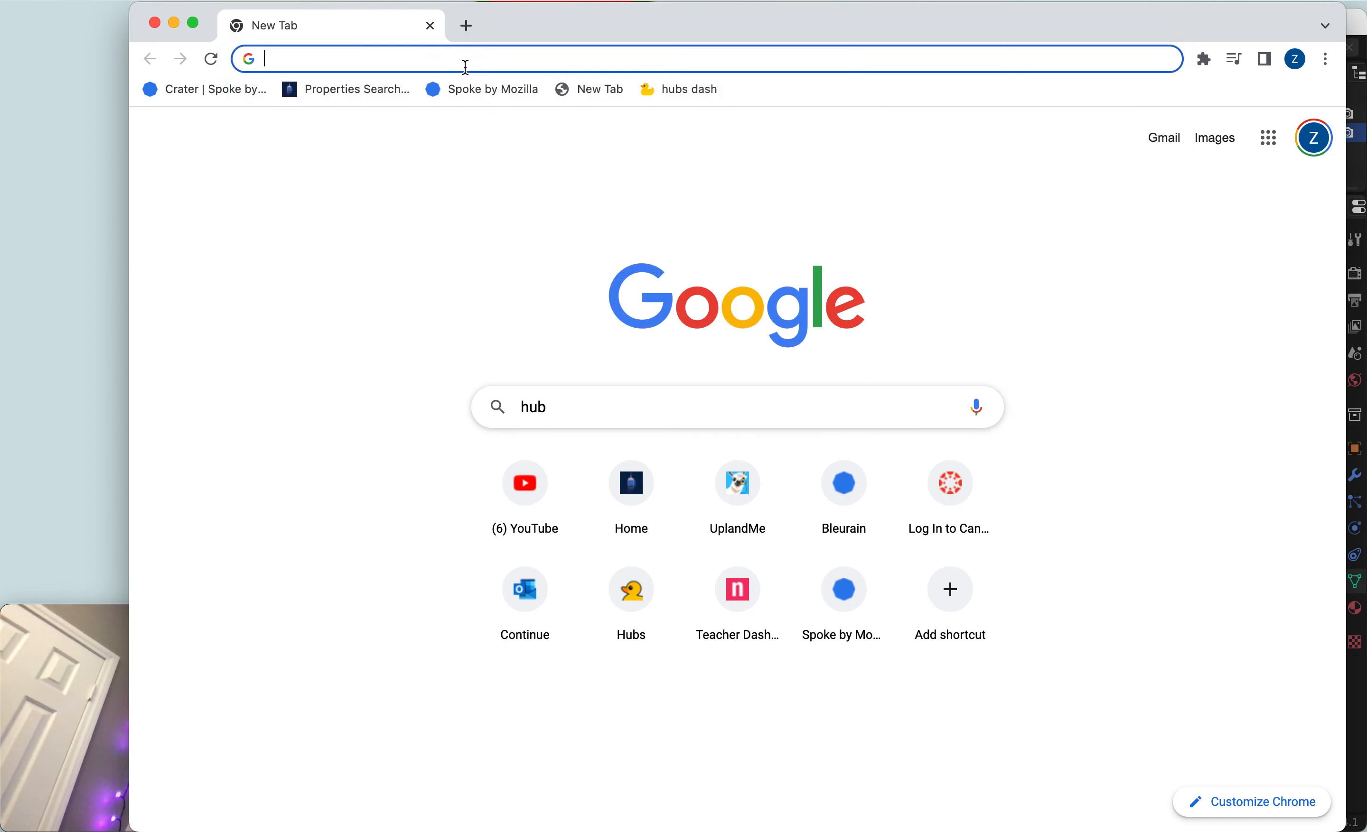
text(bleurain.myhubs.net)
key(Return)
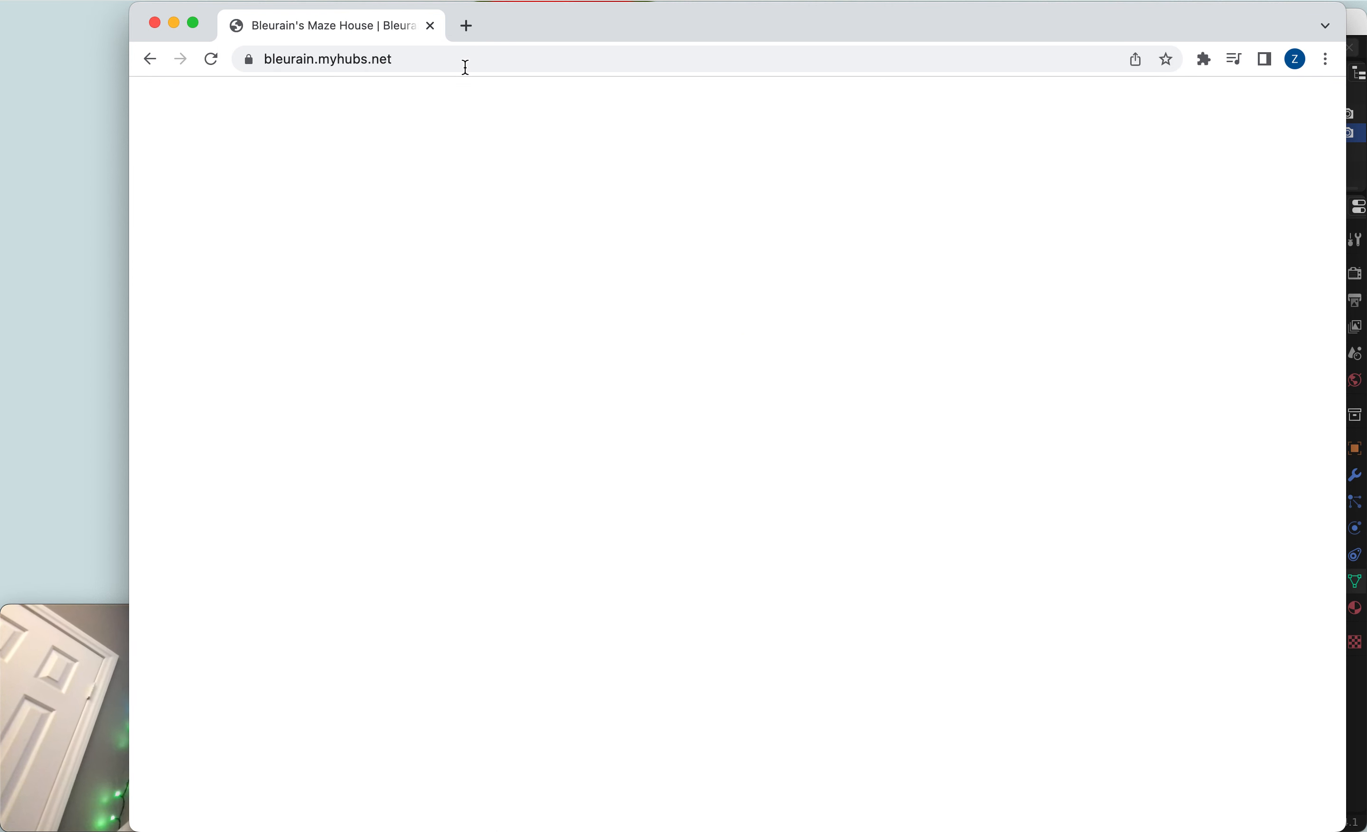
Step: Shrink the browser window from its upper-left corner so the Movie Recording preview stays uncovered
click(66, 655)
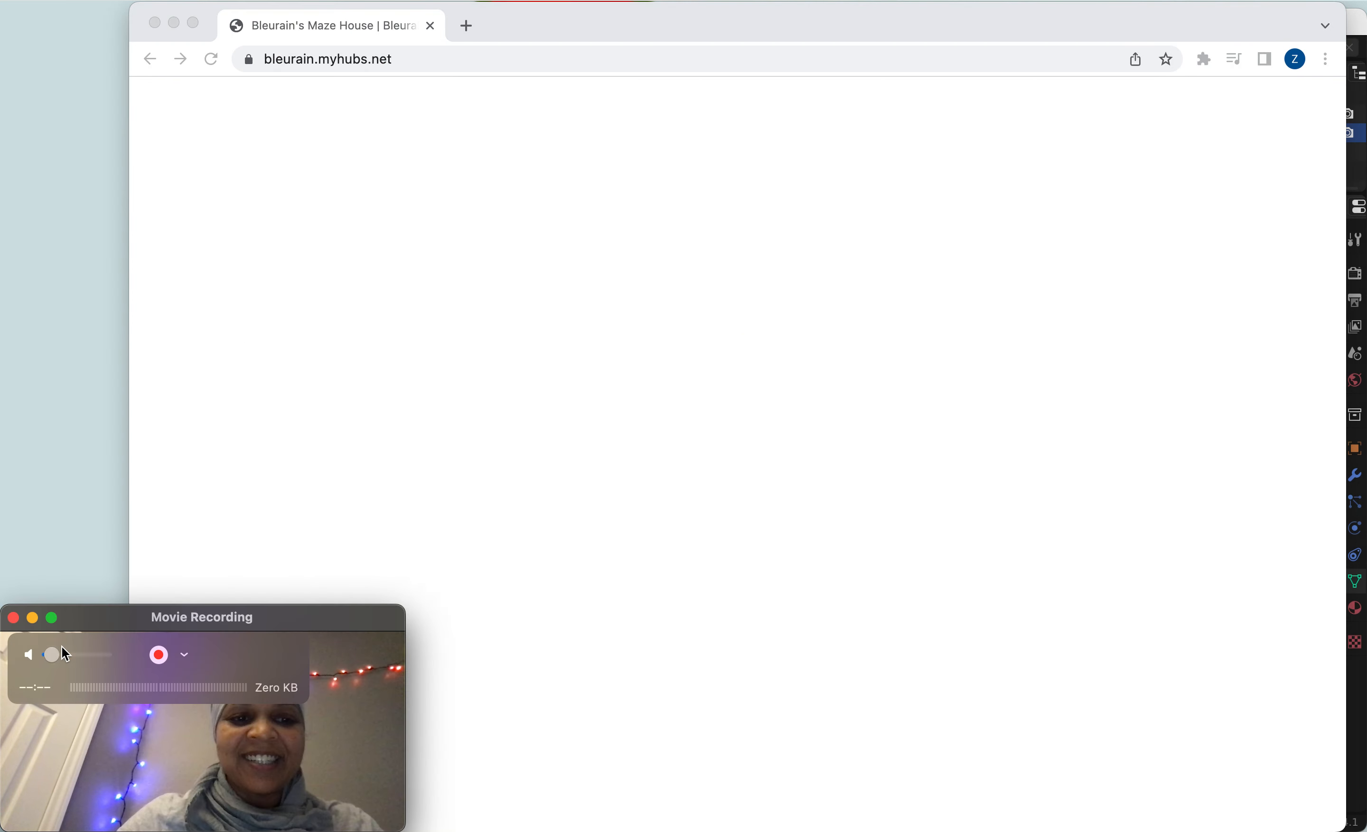
click(131, 94)
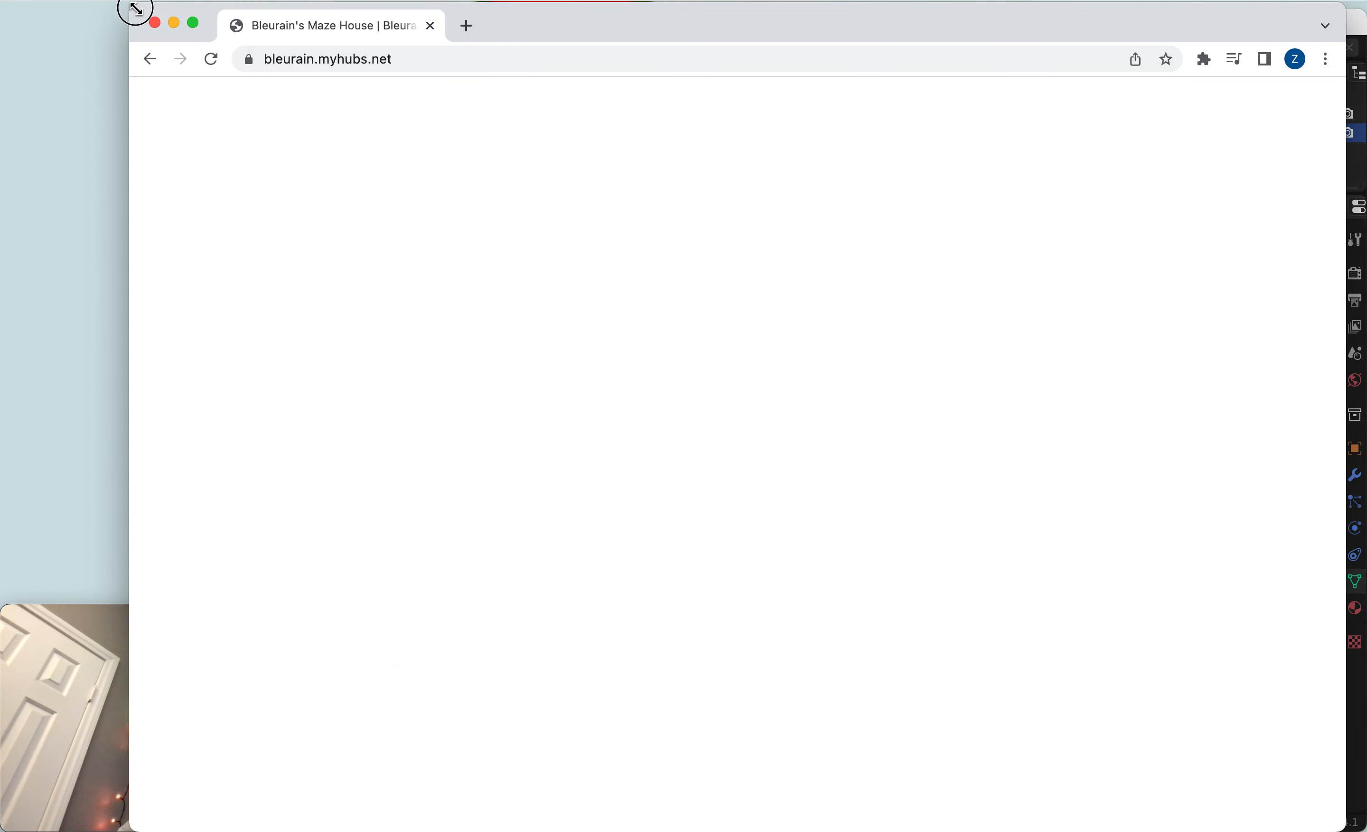
drag(135, 9, 361, 27)
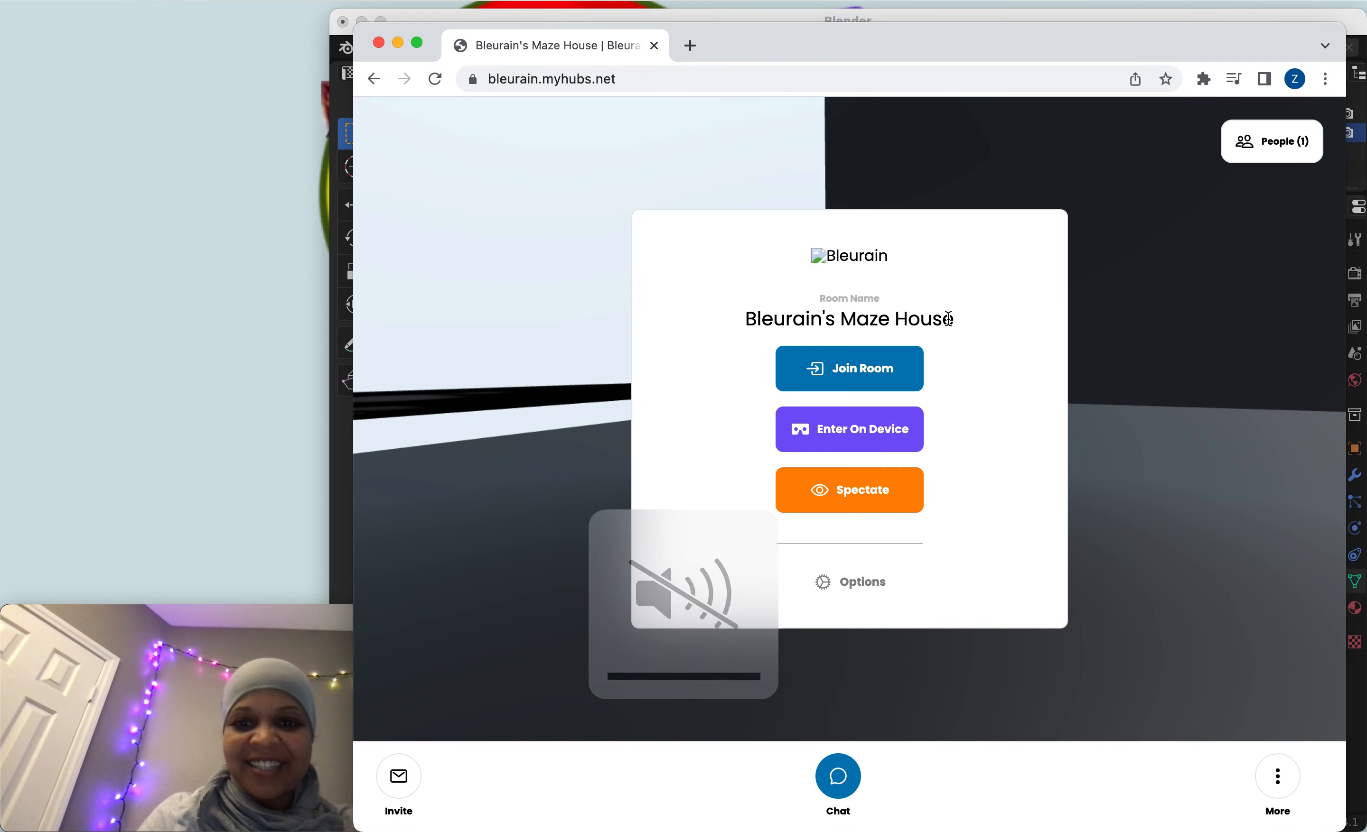
Step: Set the room's scene to Bleurain'z Maze House, chosen from My Scenes in the room settings
click(871, 589)
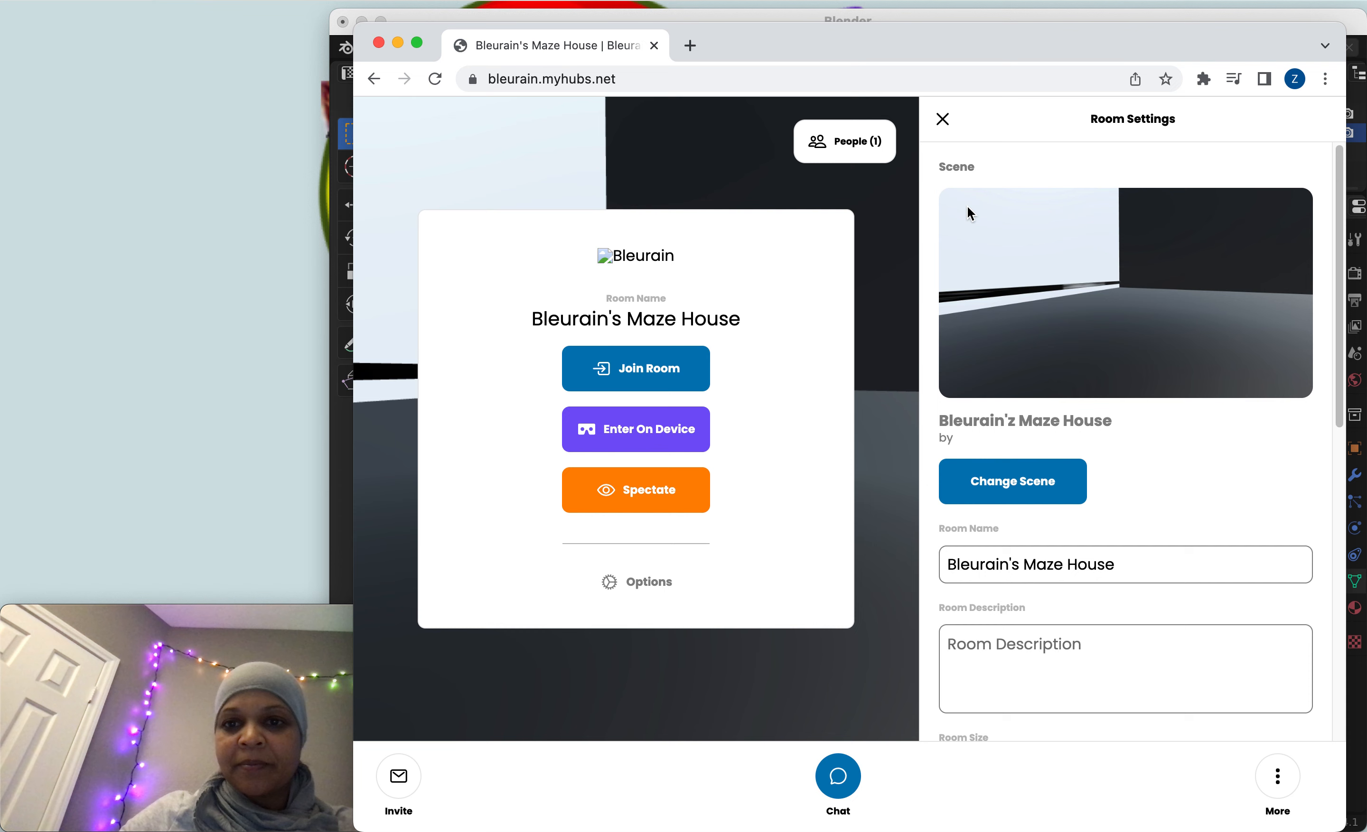
click(1018, 489)
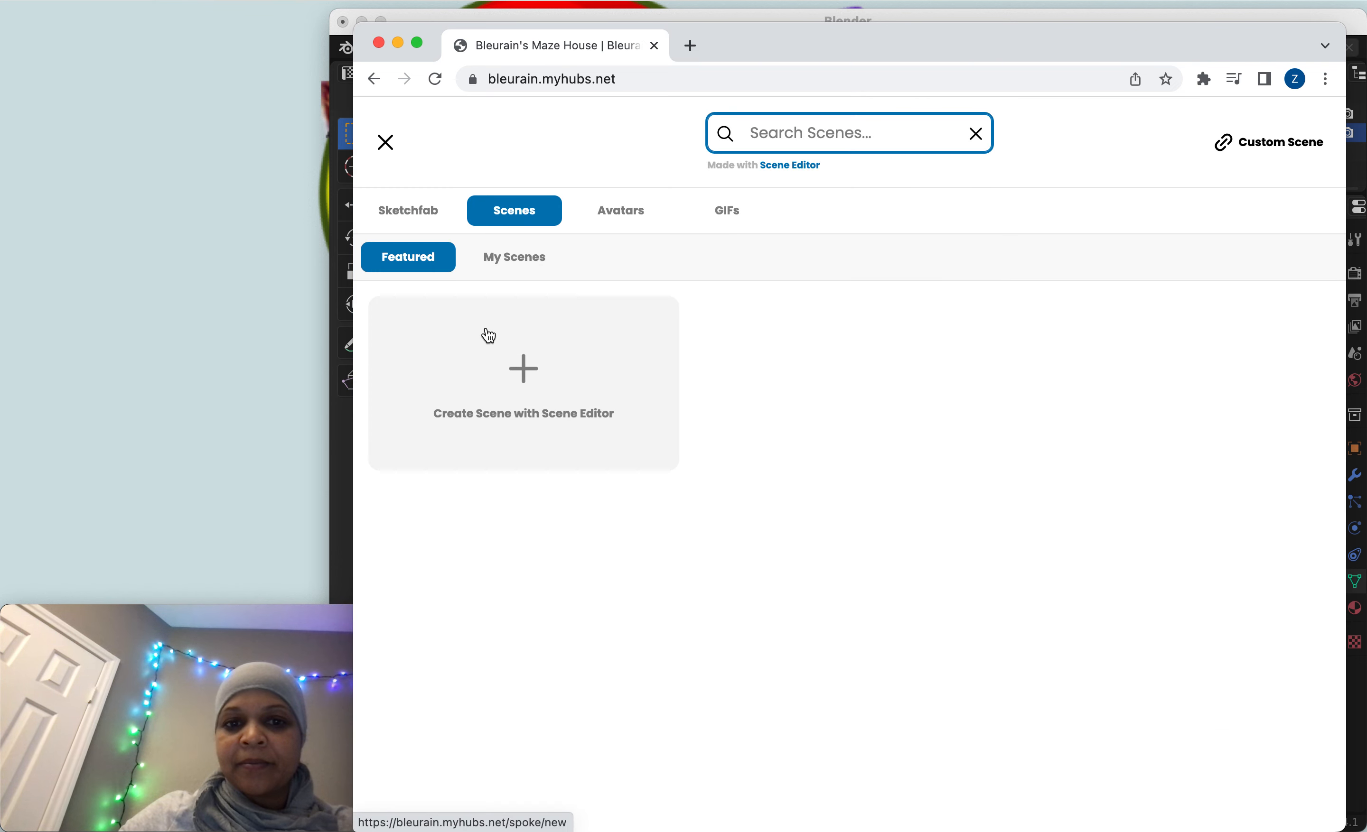
click(521, 261)
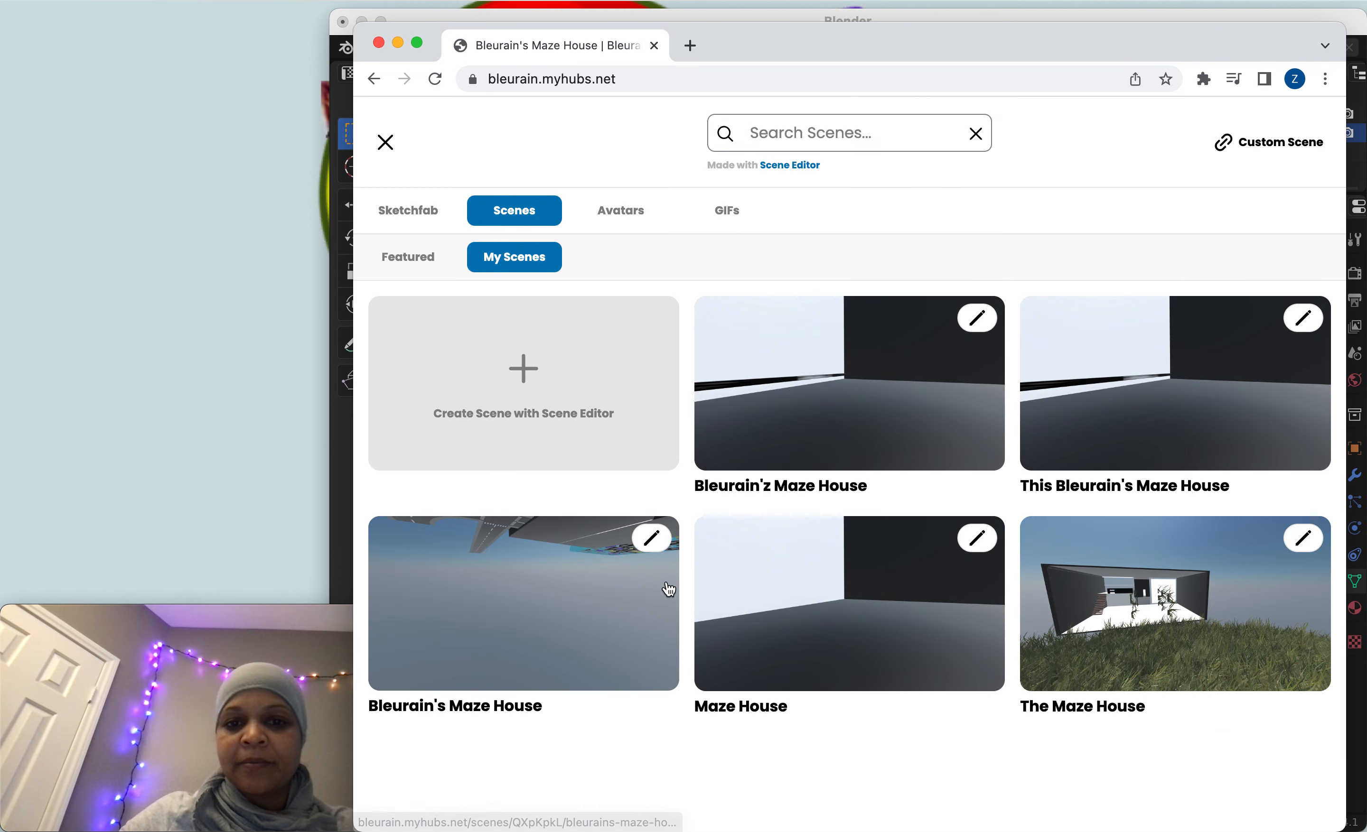
click(828, 387)
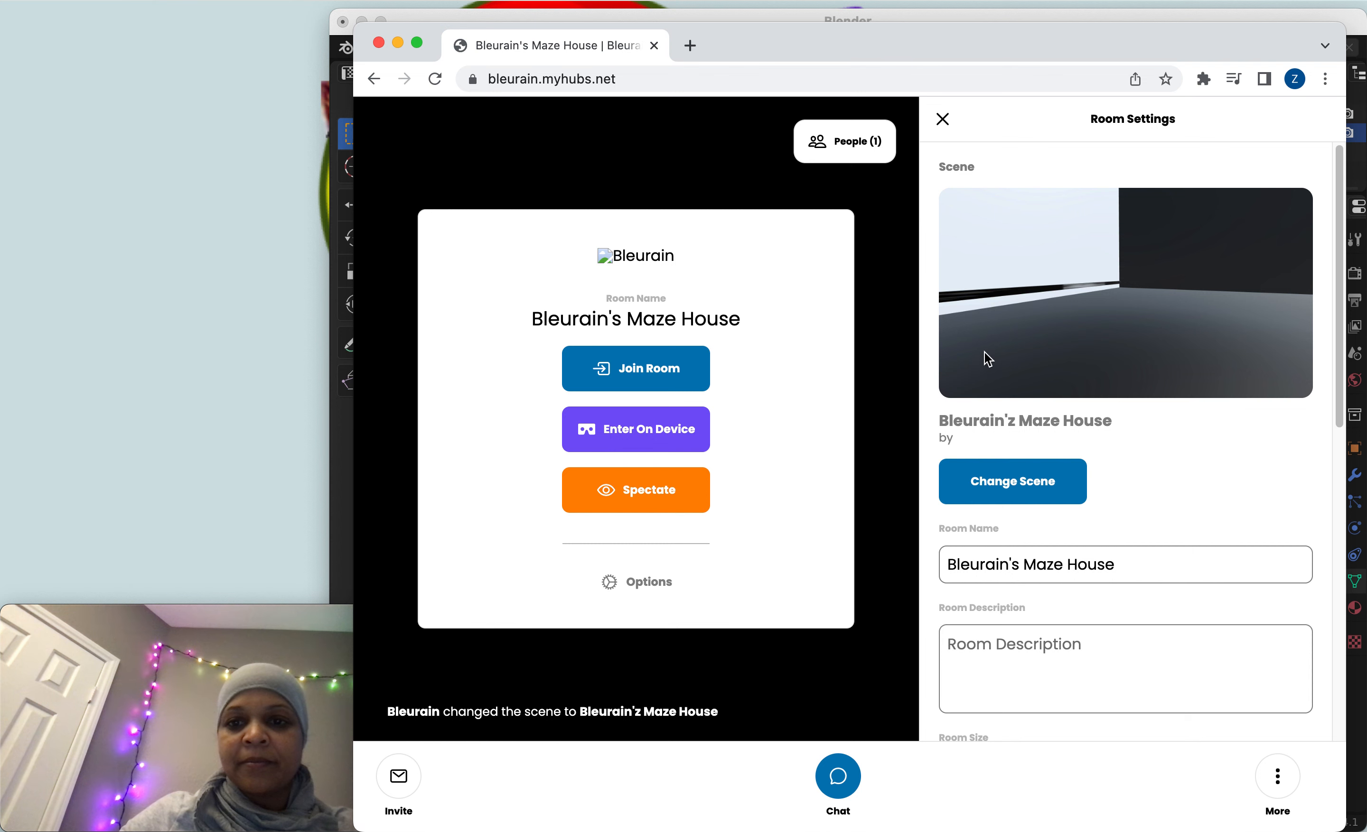
Step: Open the Bleurain'z Maze House scene from My Scenes for editing in the Scene Editor
click(995, 484)
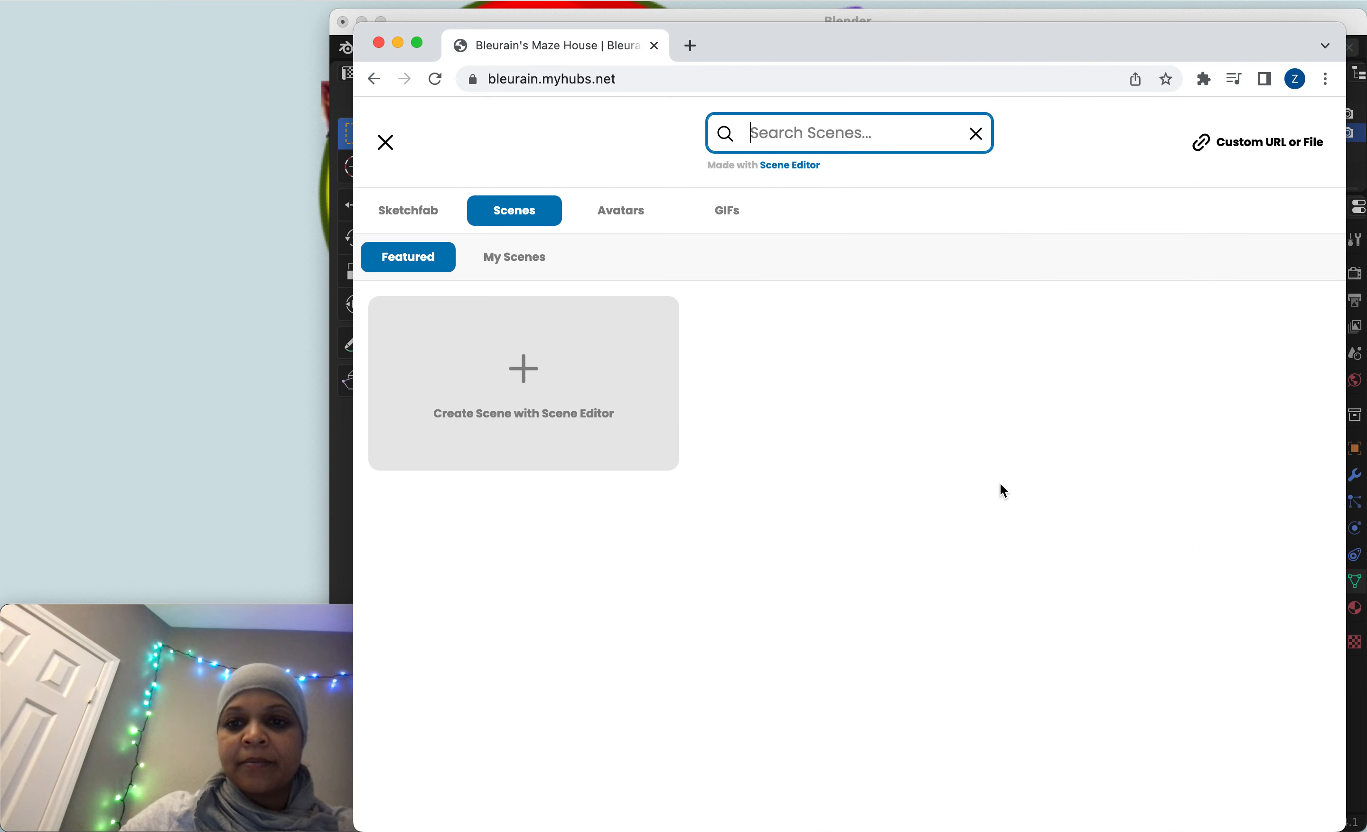
click(515, 259)
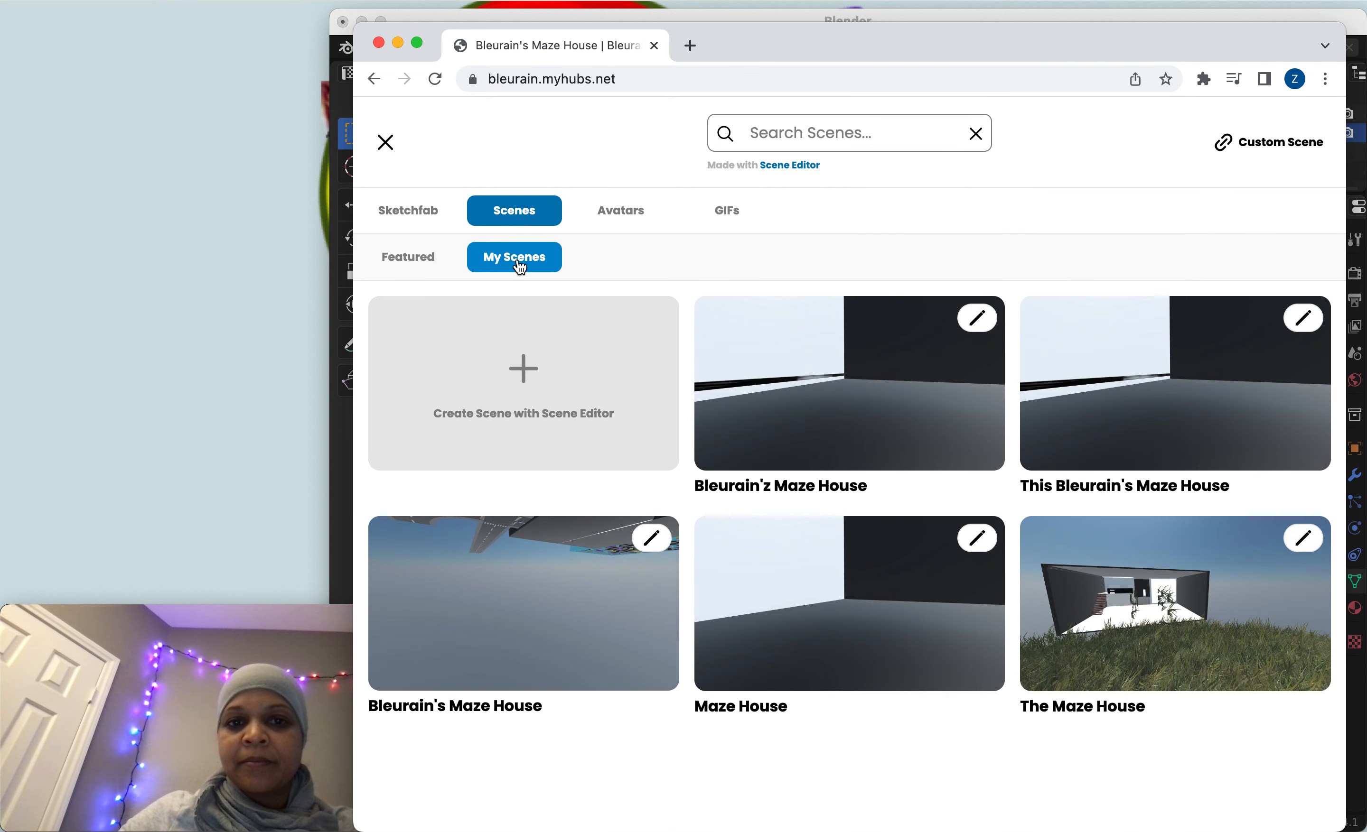
click(986, 322)
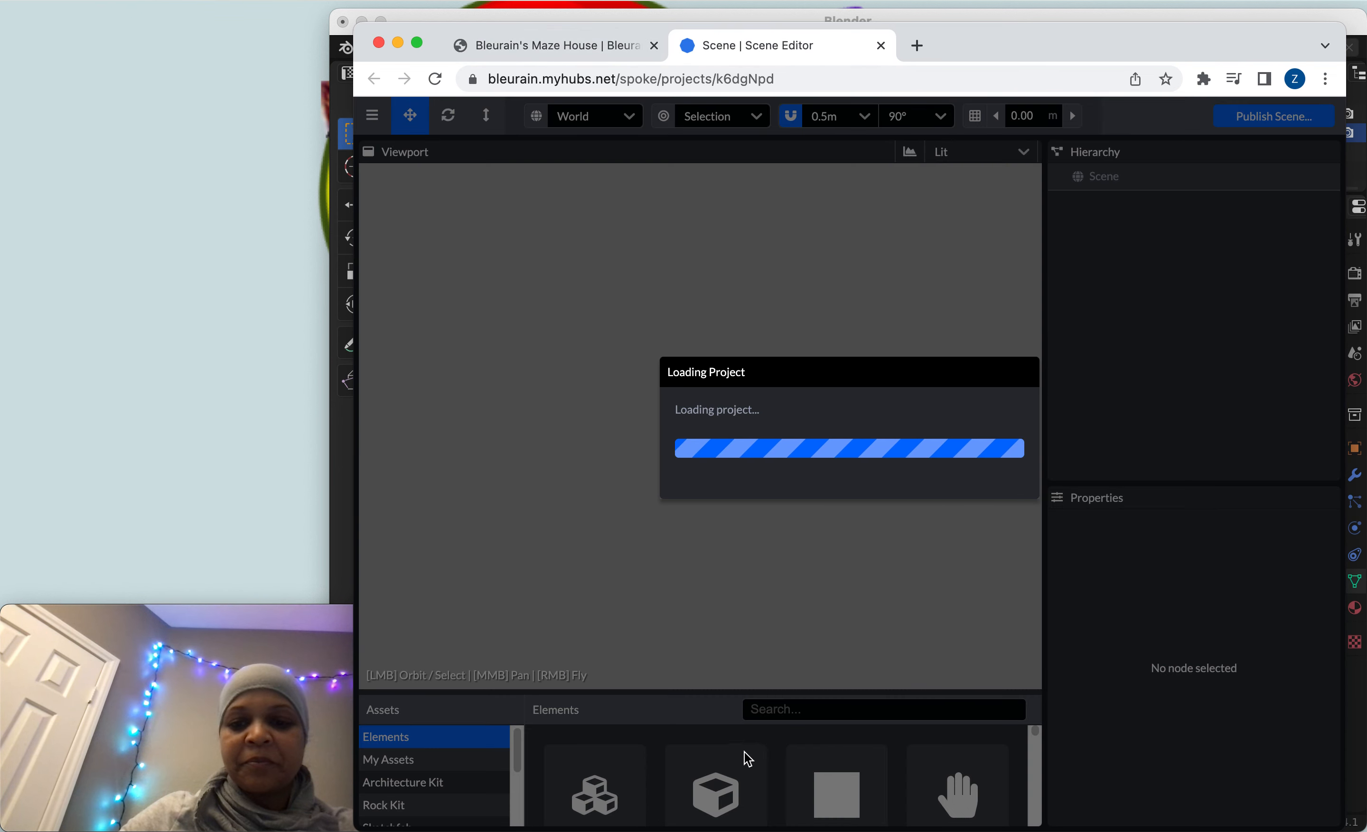
key(XF86AudioRaiseVolume)
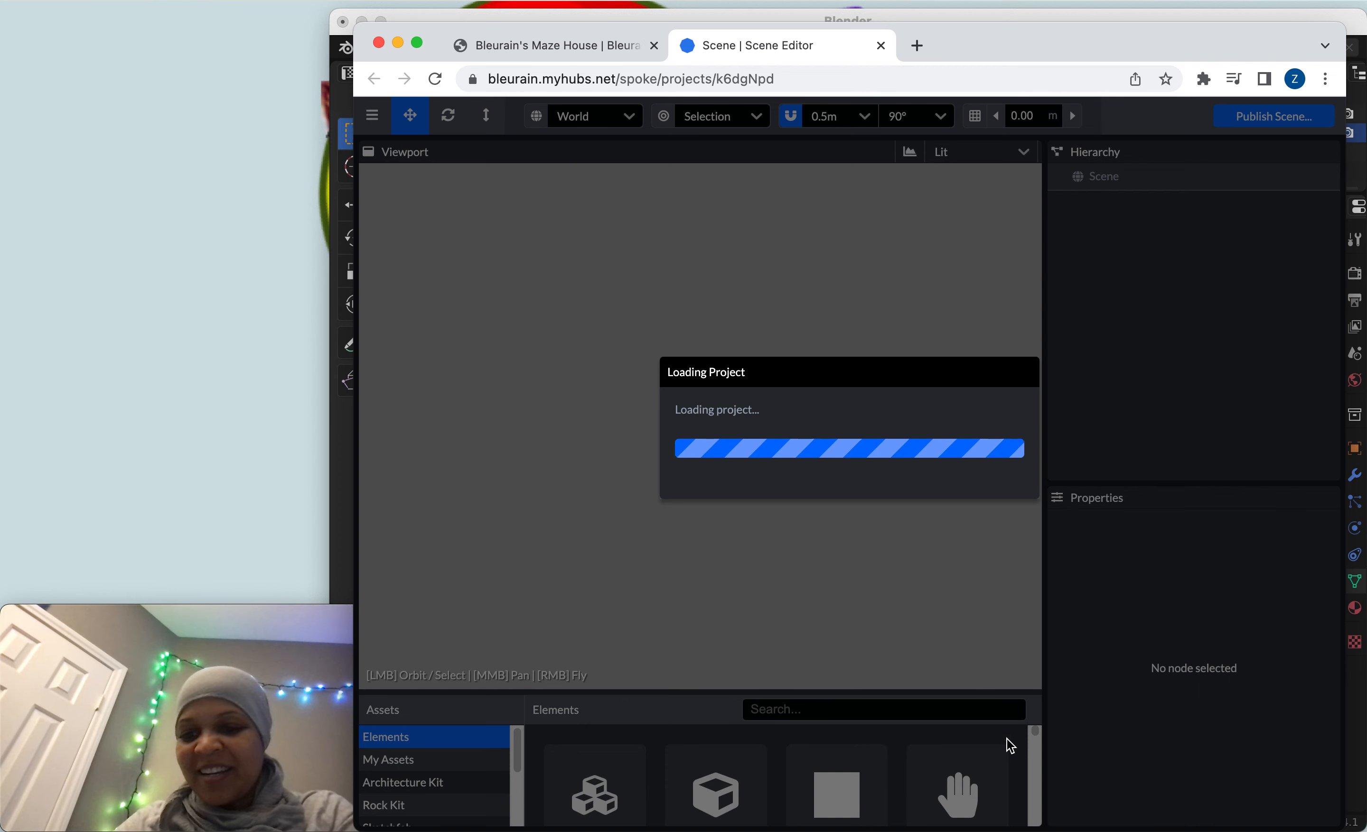
key(XF86AudioLowerVolume)
key(XF86AudioLowerVolume)
key(XF86AudioLowerVolume)
key(XF86AudioLowerVolume)
key(XF86AudioLowerVolume)
key(XF86AudioLowerVolume)
key(XF86AudioLowerVolume)
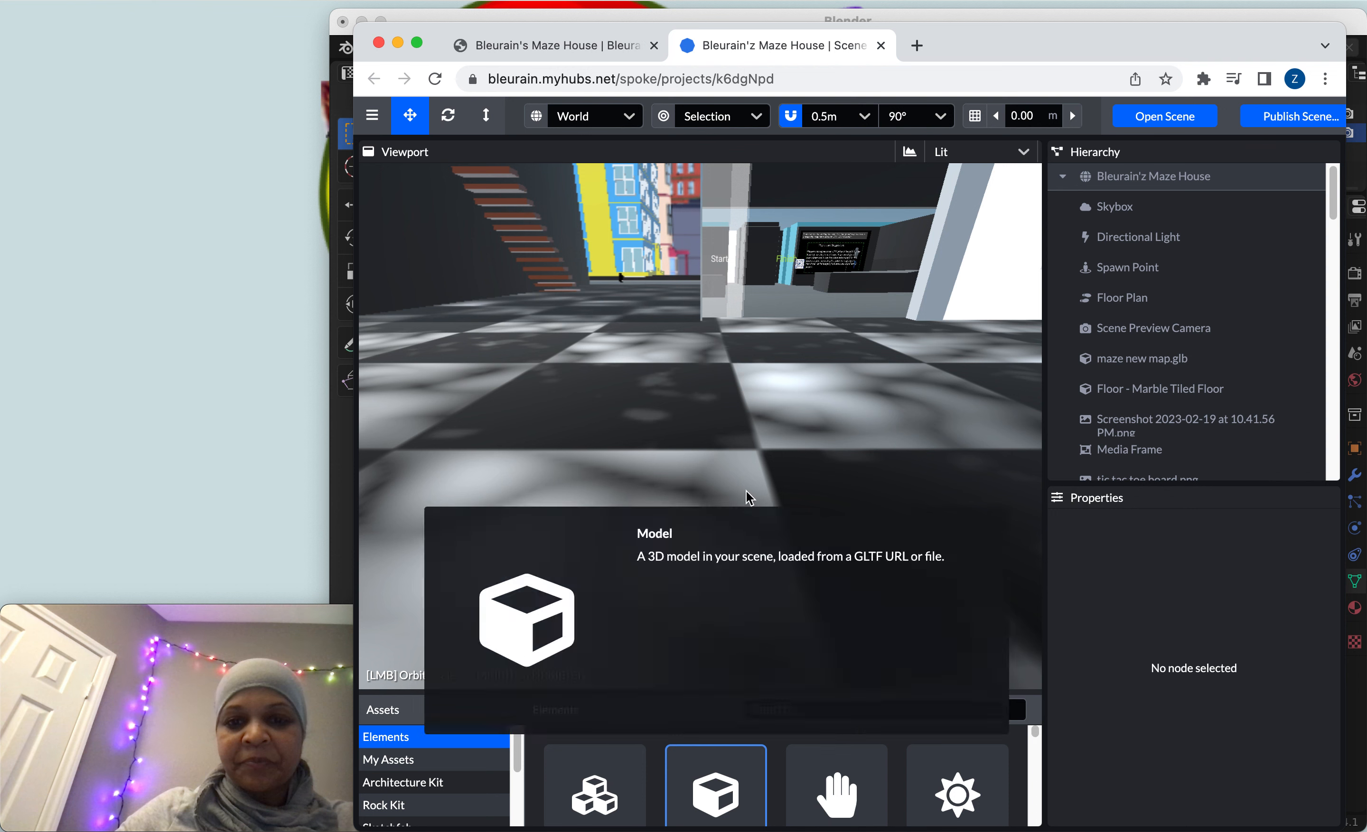
Step: Upload orange inside.glb from the Downloads folder to My Assets
drag(592, 385, 515, 383)
right_drag(516, 383, 337, 373)
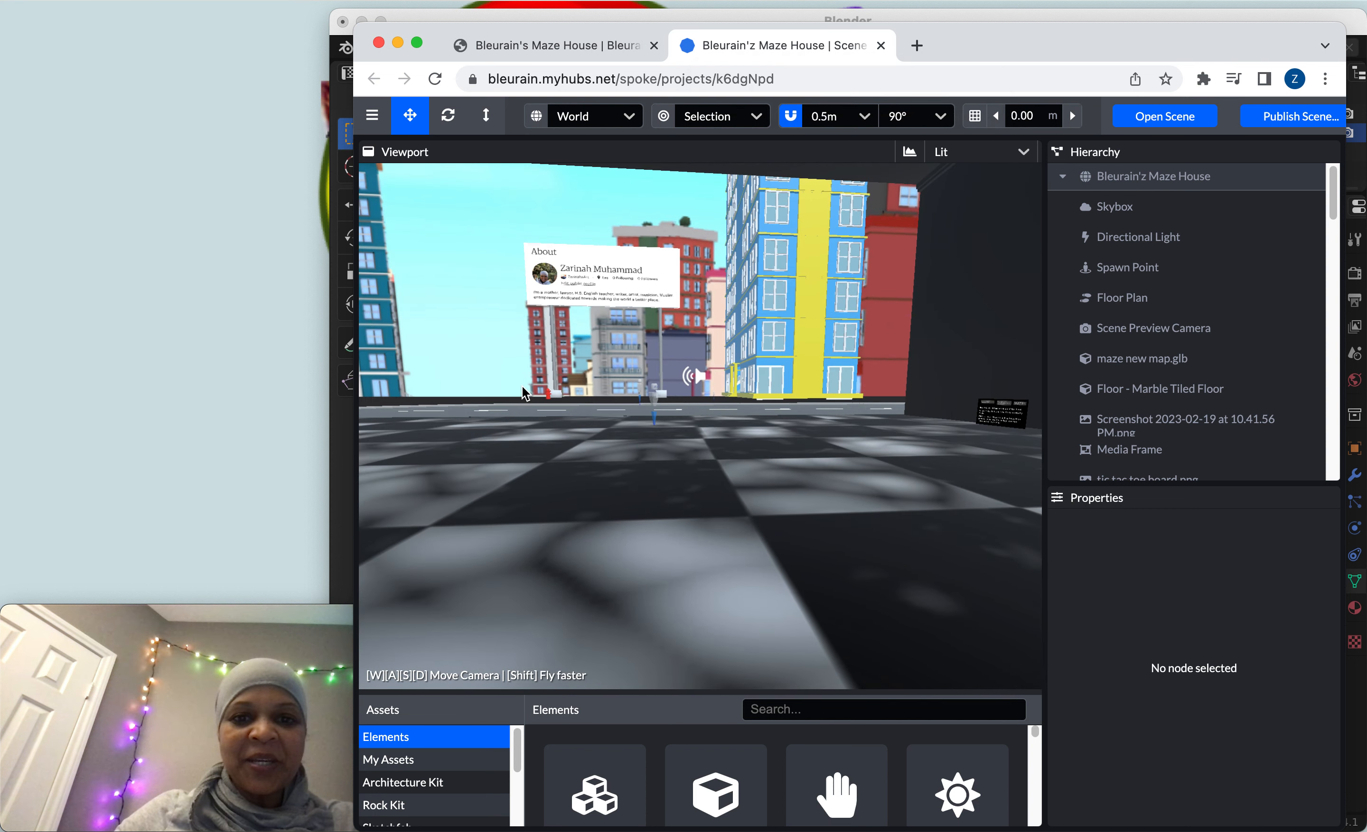
click(450, 761)
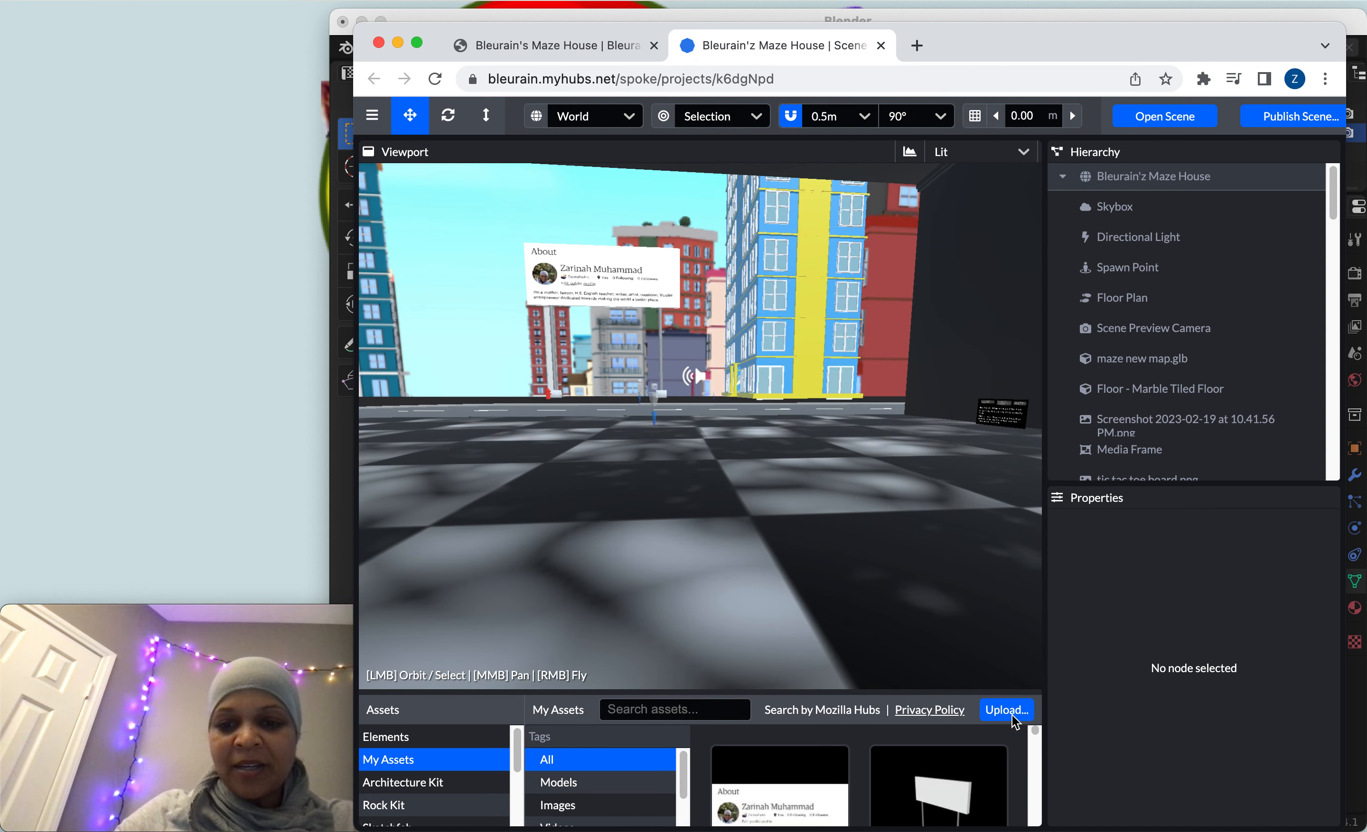
click(1004, 711)
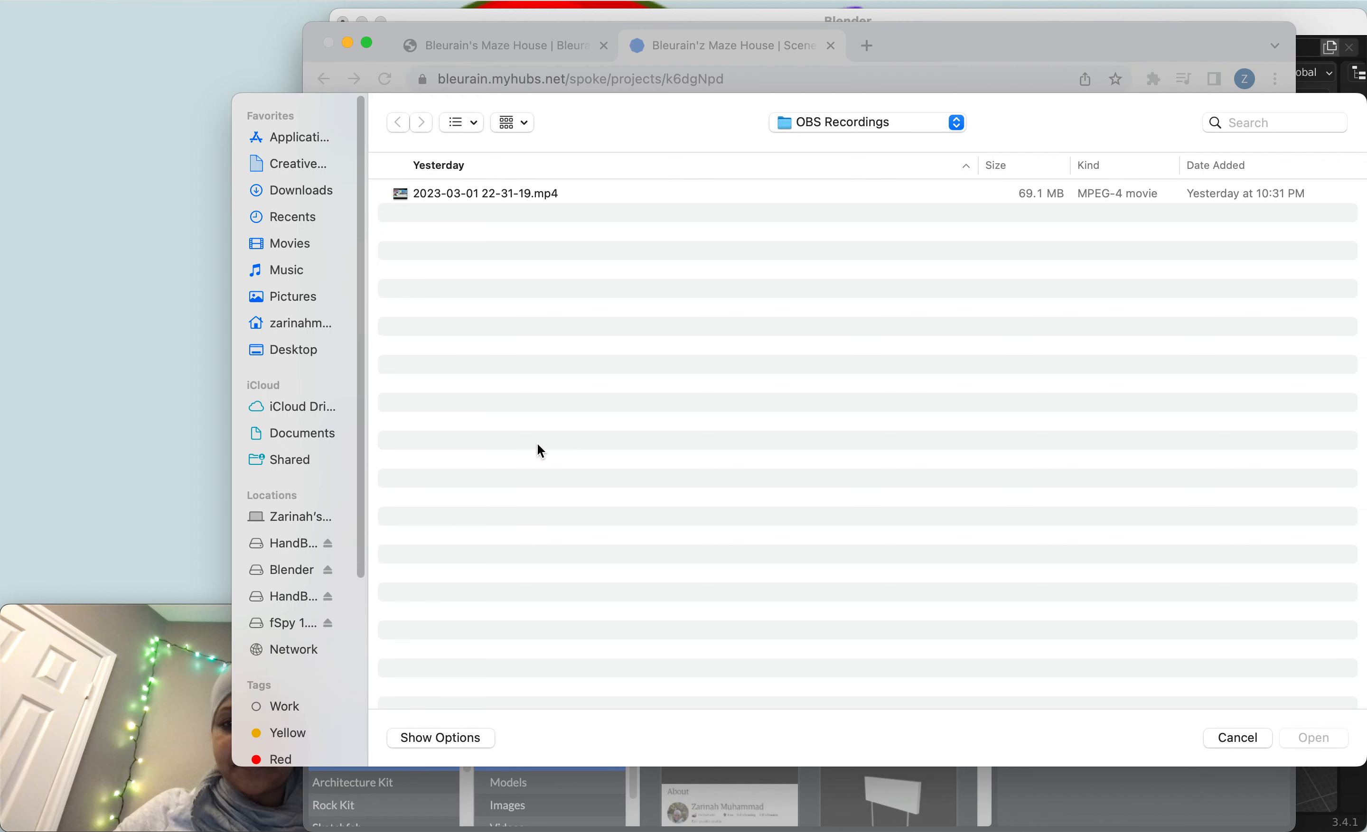
drag(315, 442, 305, 484)
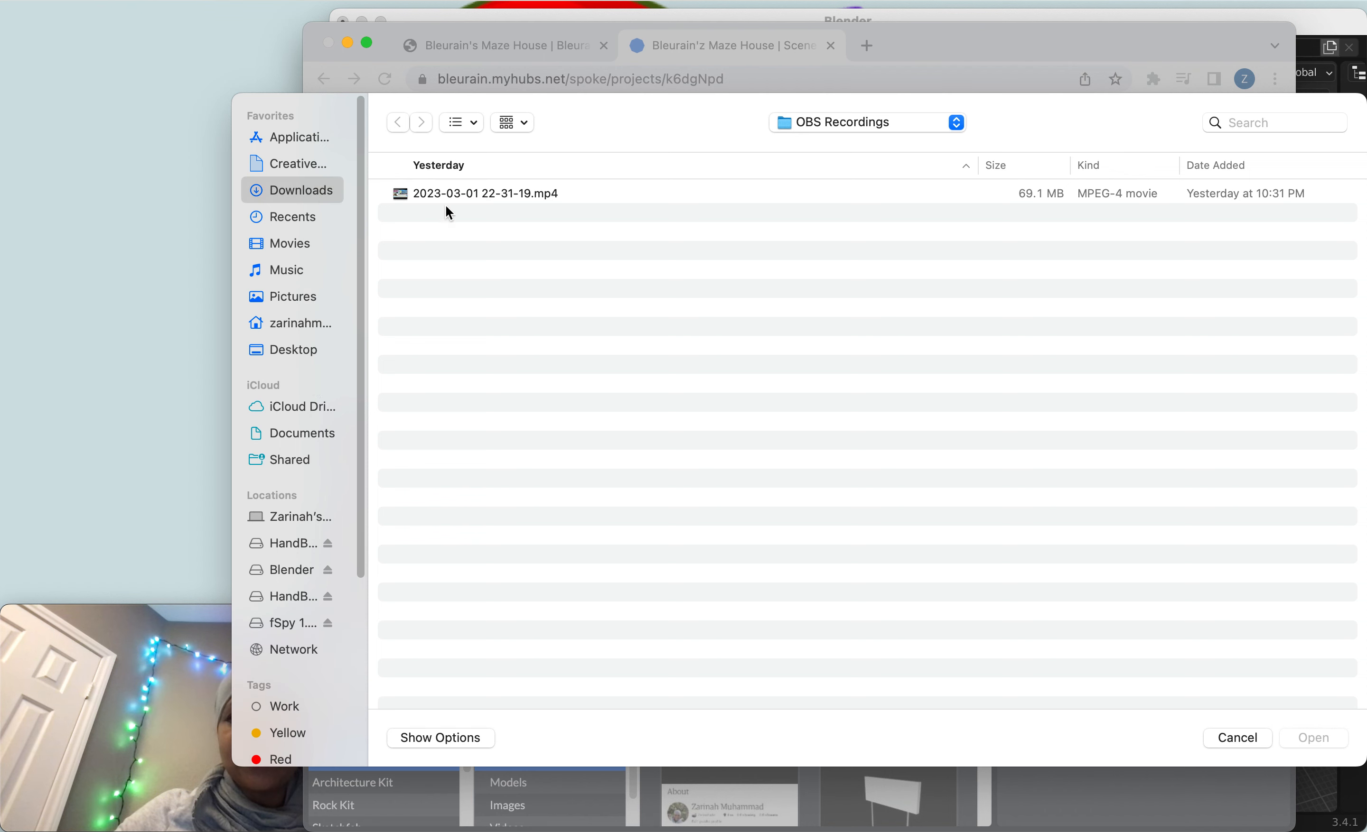
click(461, 195)
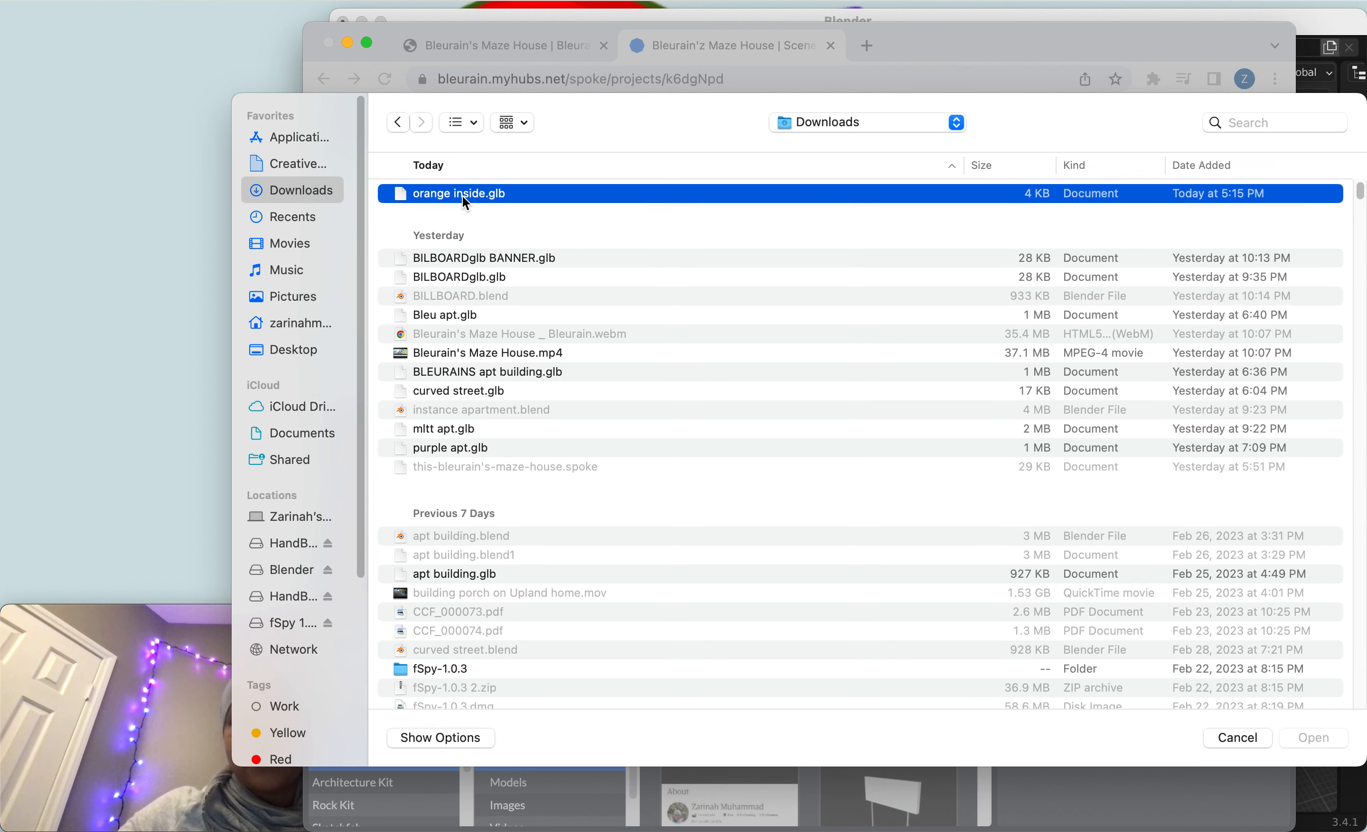
click(1320, 739)
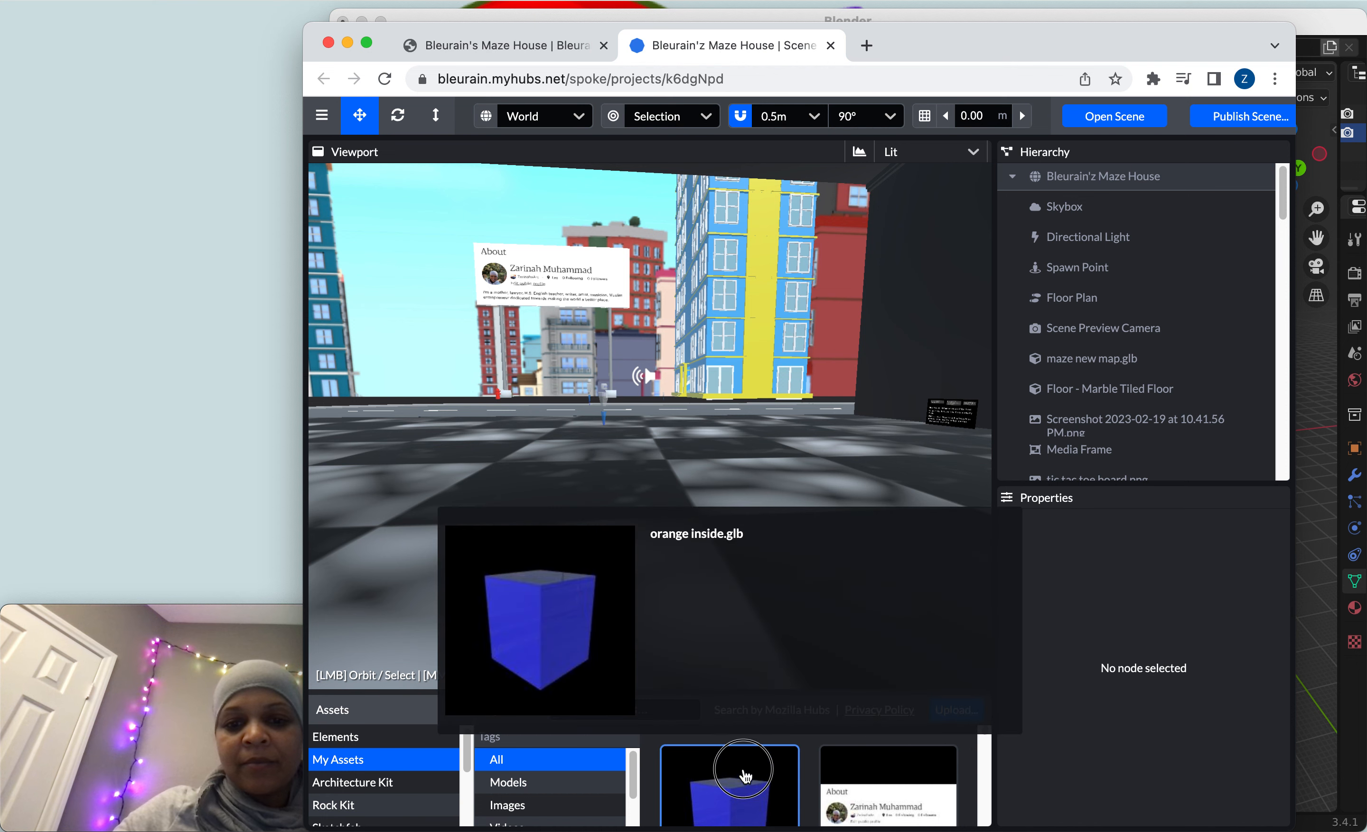
Step: Add the orange inside.glb model to the scene and move it onto the maze house floor at Y -3, Z 13
drag(747, 778, 650, 369)
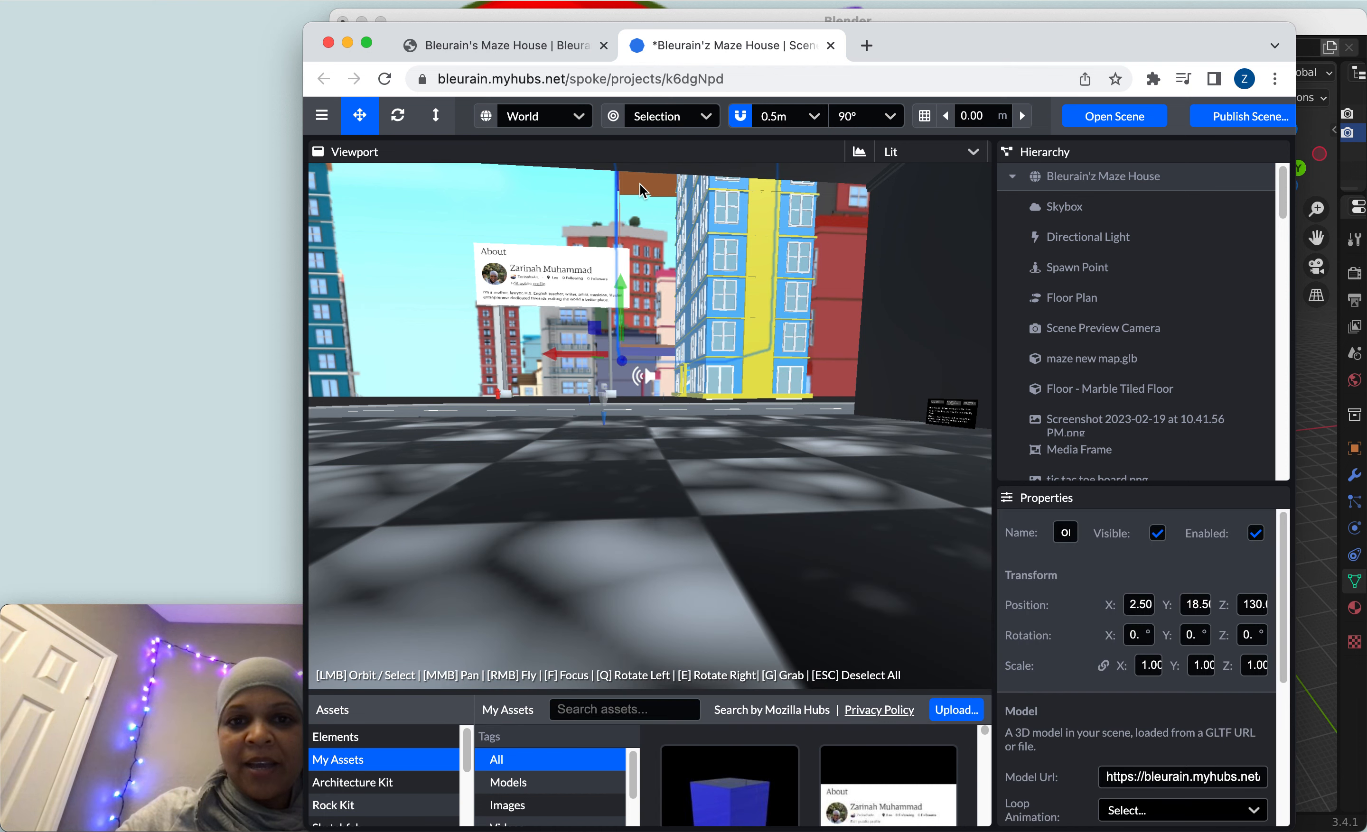
drag(624, 303, 543, 507)
key(f)
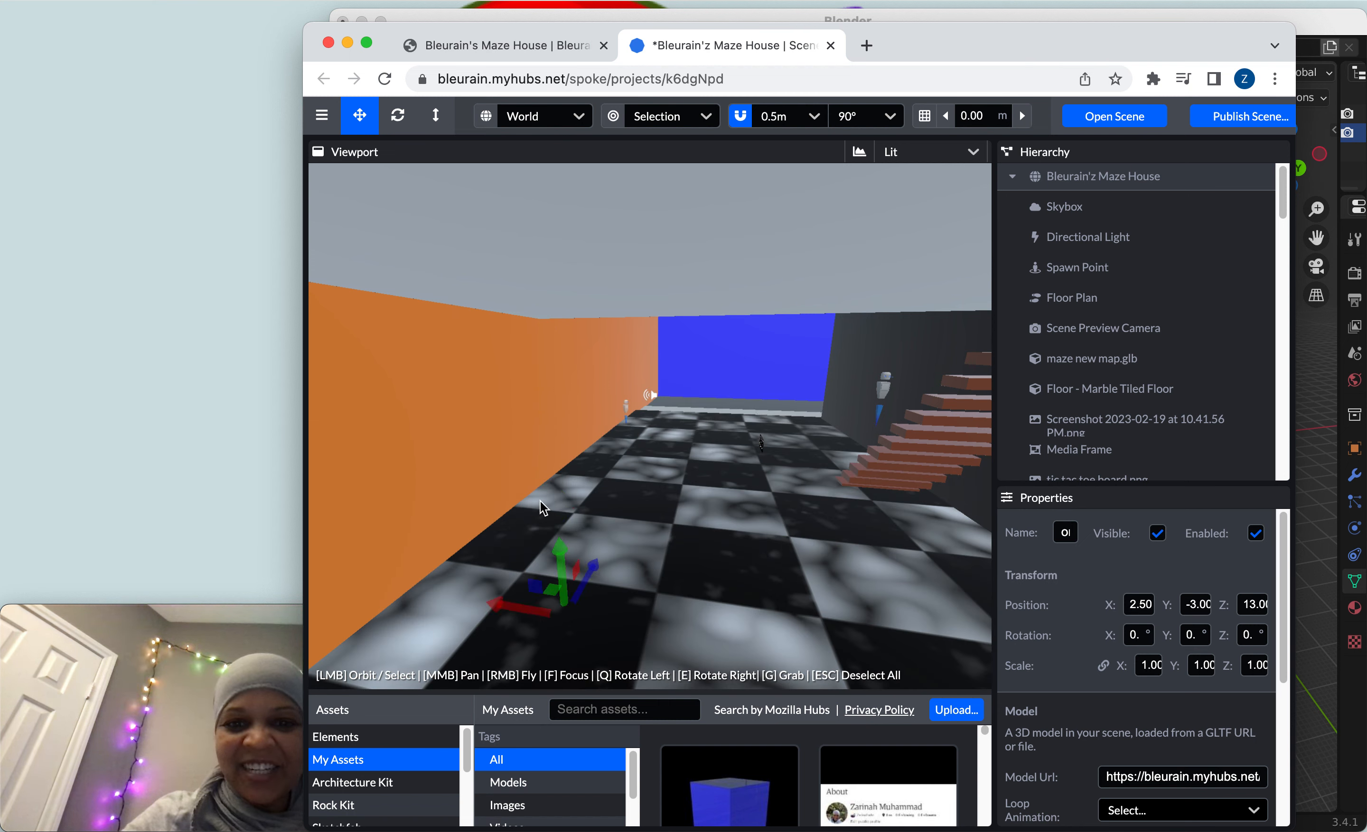
Step: Scale the box model uniformly to 0.20 and raise it to a Y position of 7
key(y)
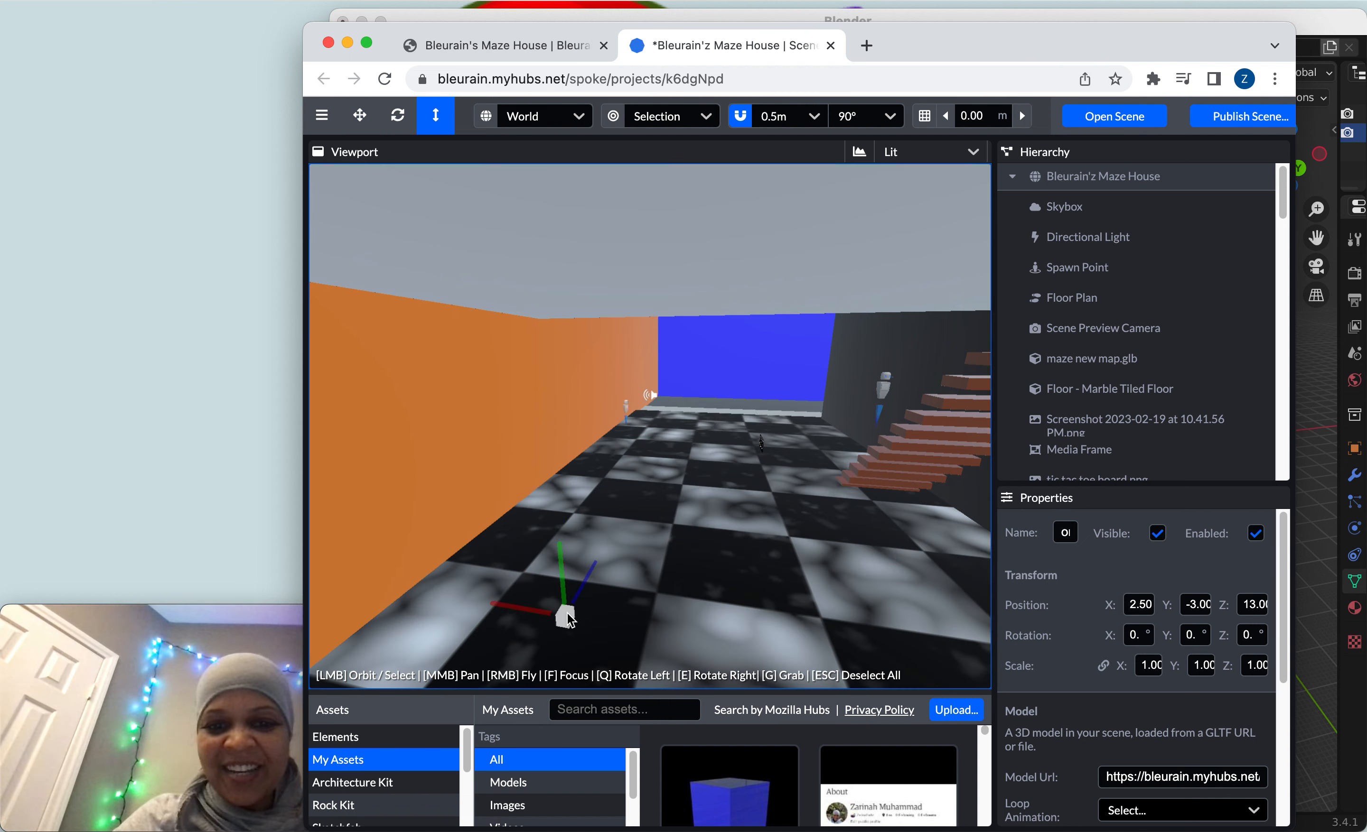
drag(569, 626, 561, 638)
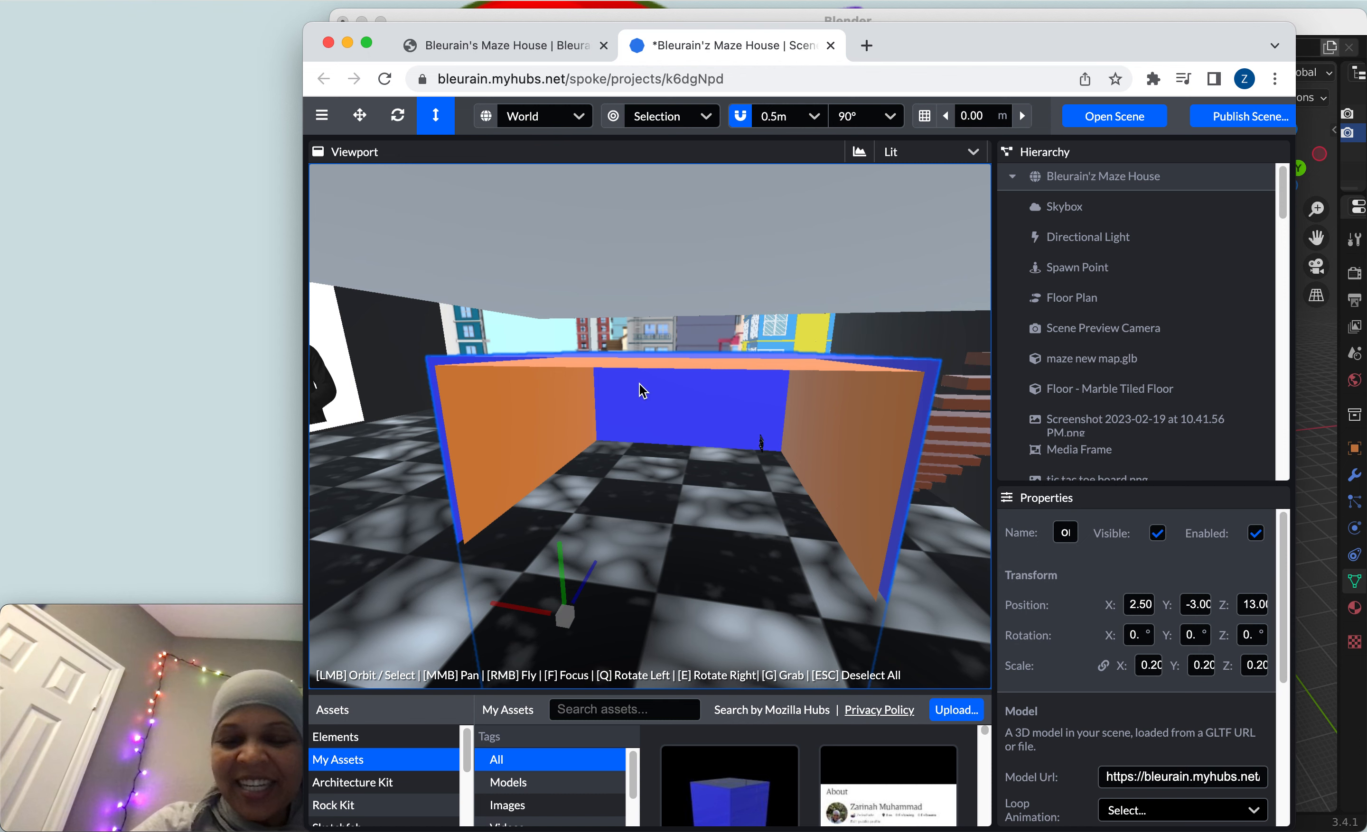
key(t)
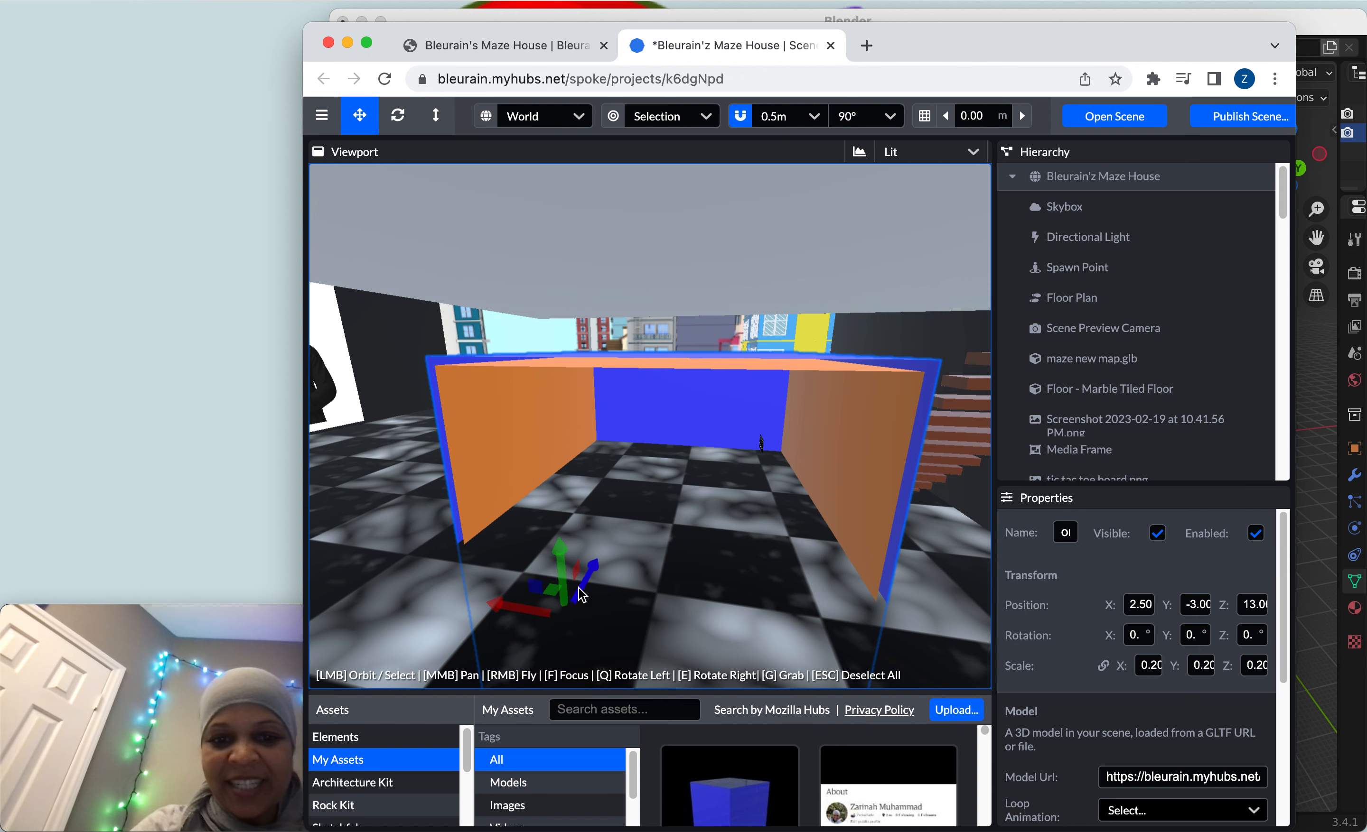
drag(566, 569, 607, 365)
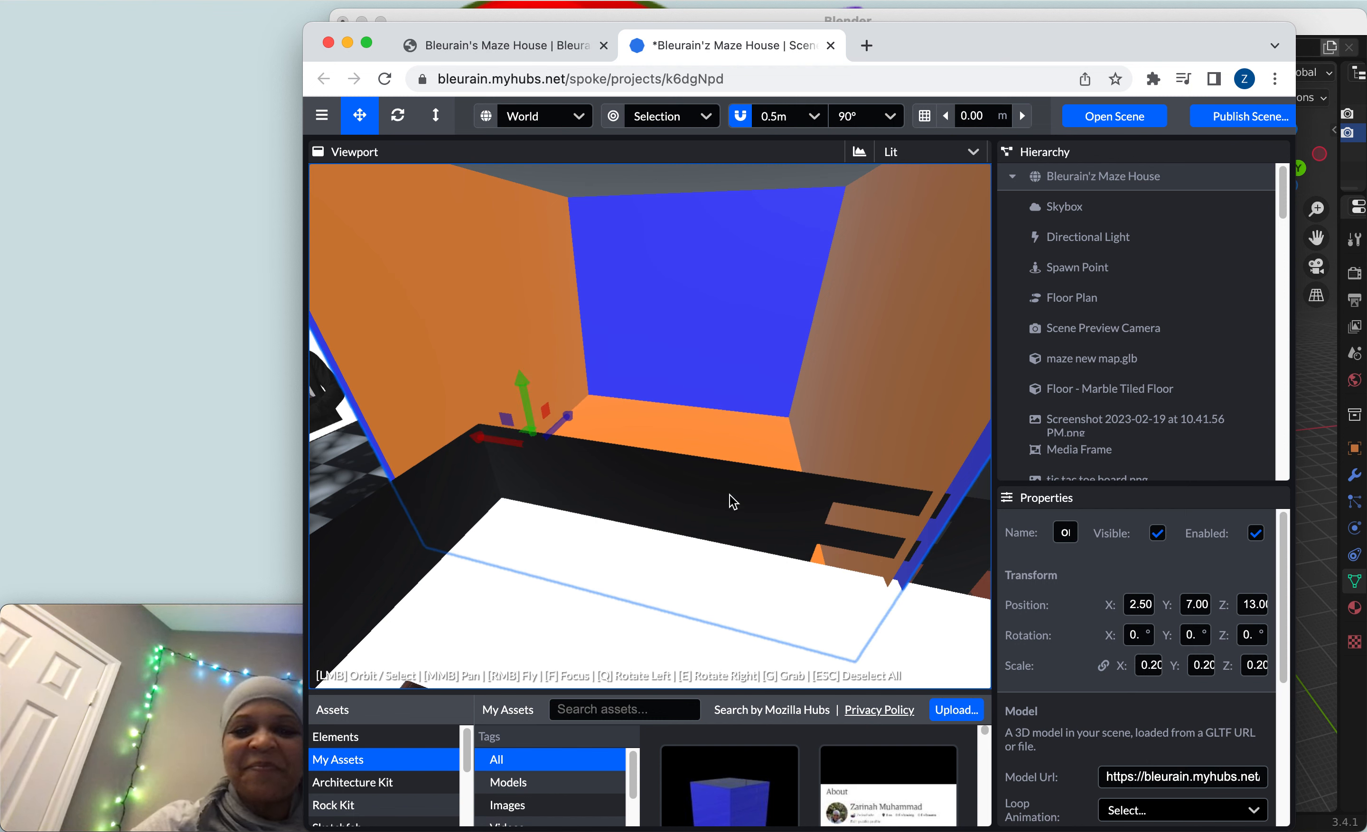
Step: Switch to QuickTime Player's Movie Recording and quit QuickTime Player
mouse_move(252, 708)
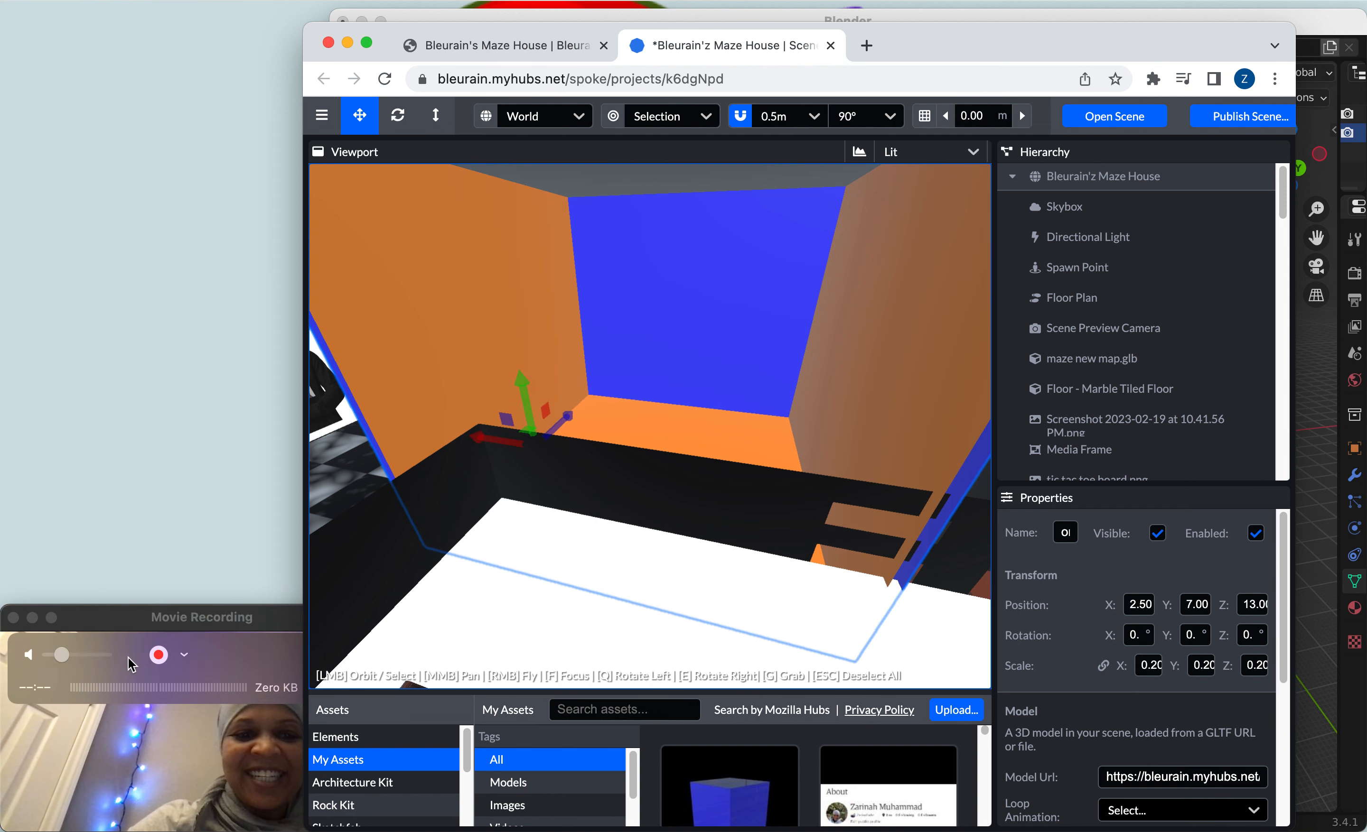
click(158, 614)
click(93, 0)
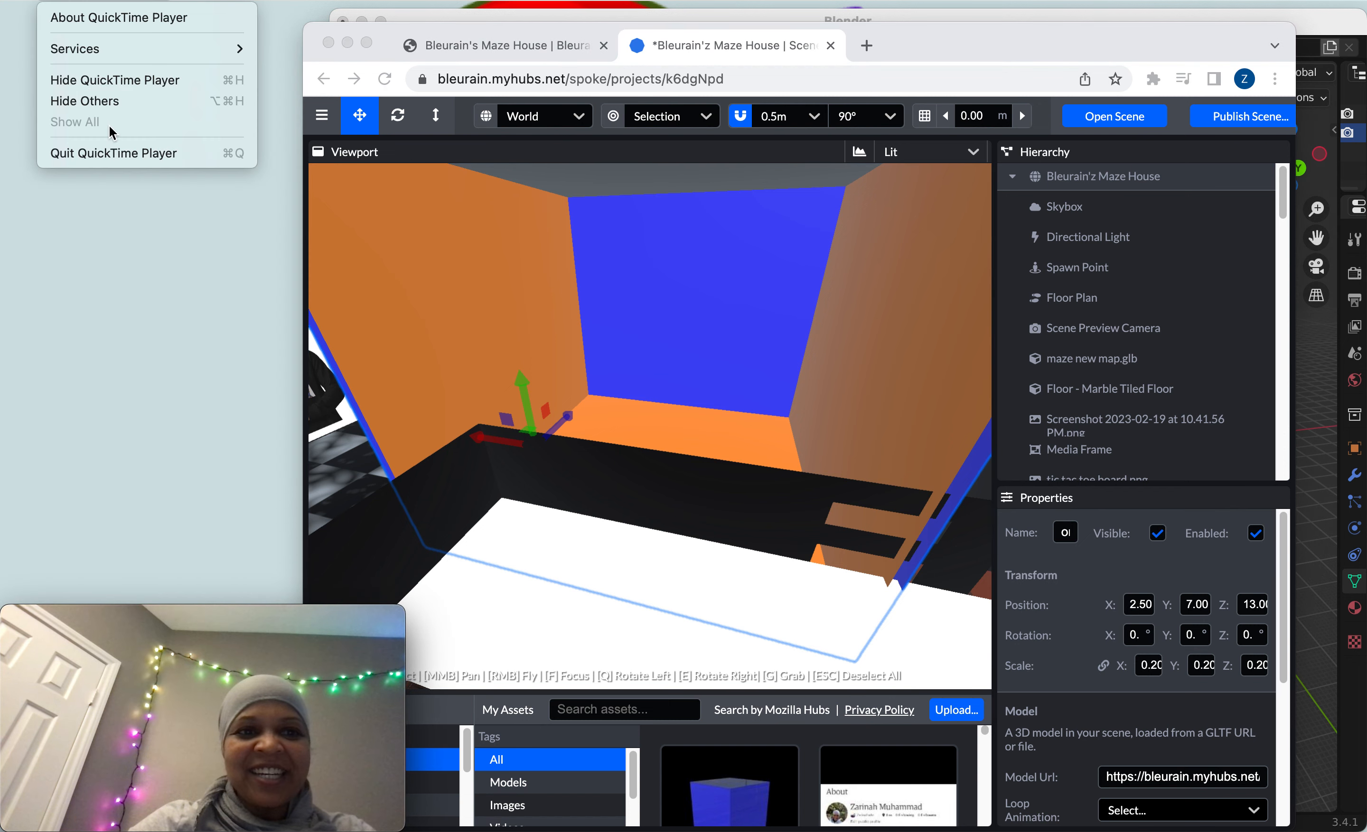
click(104, 157)
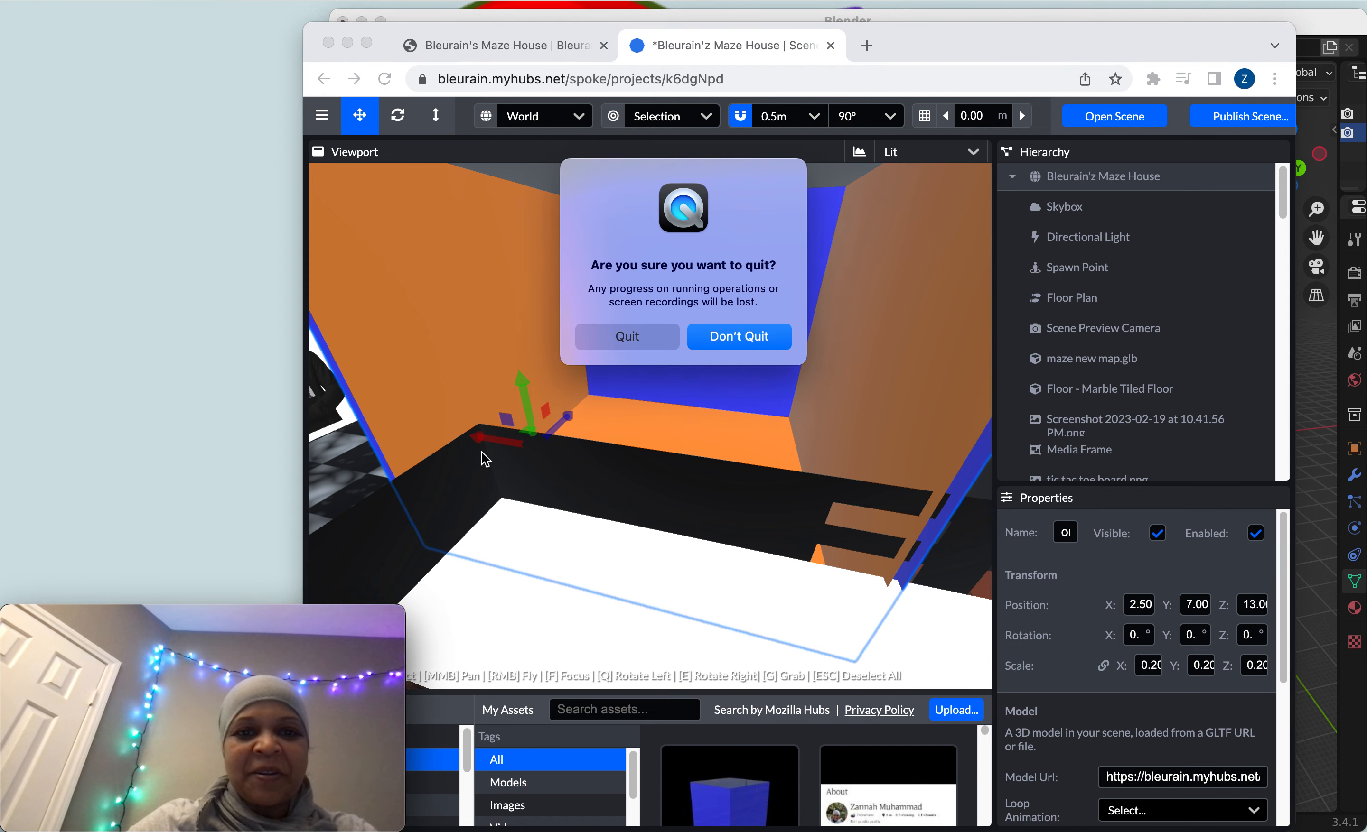